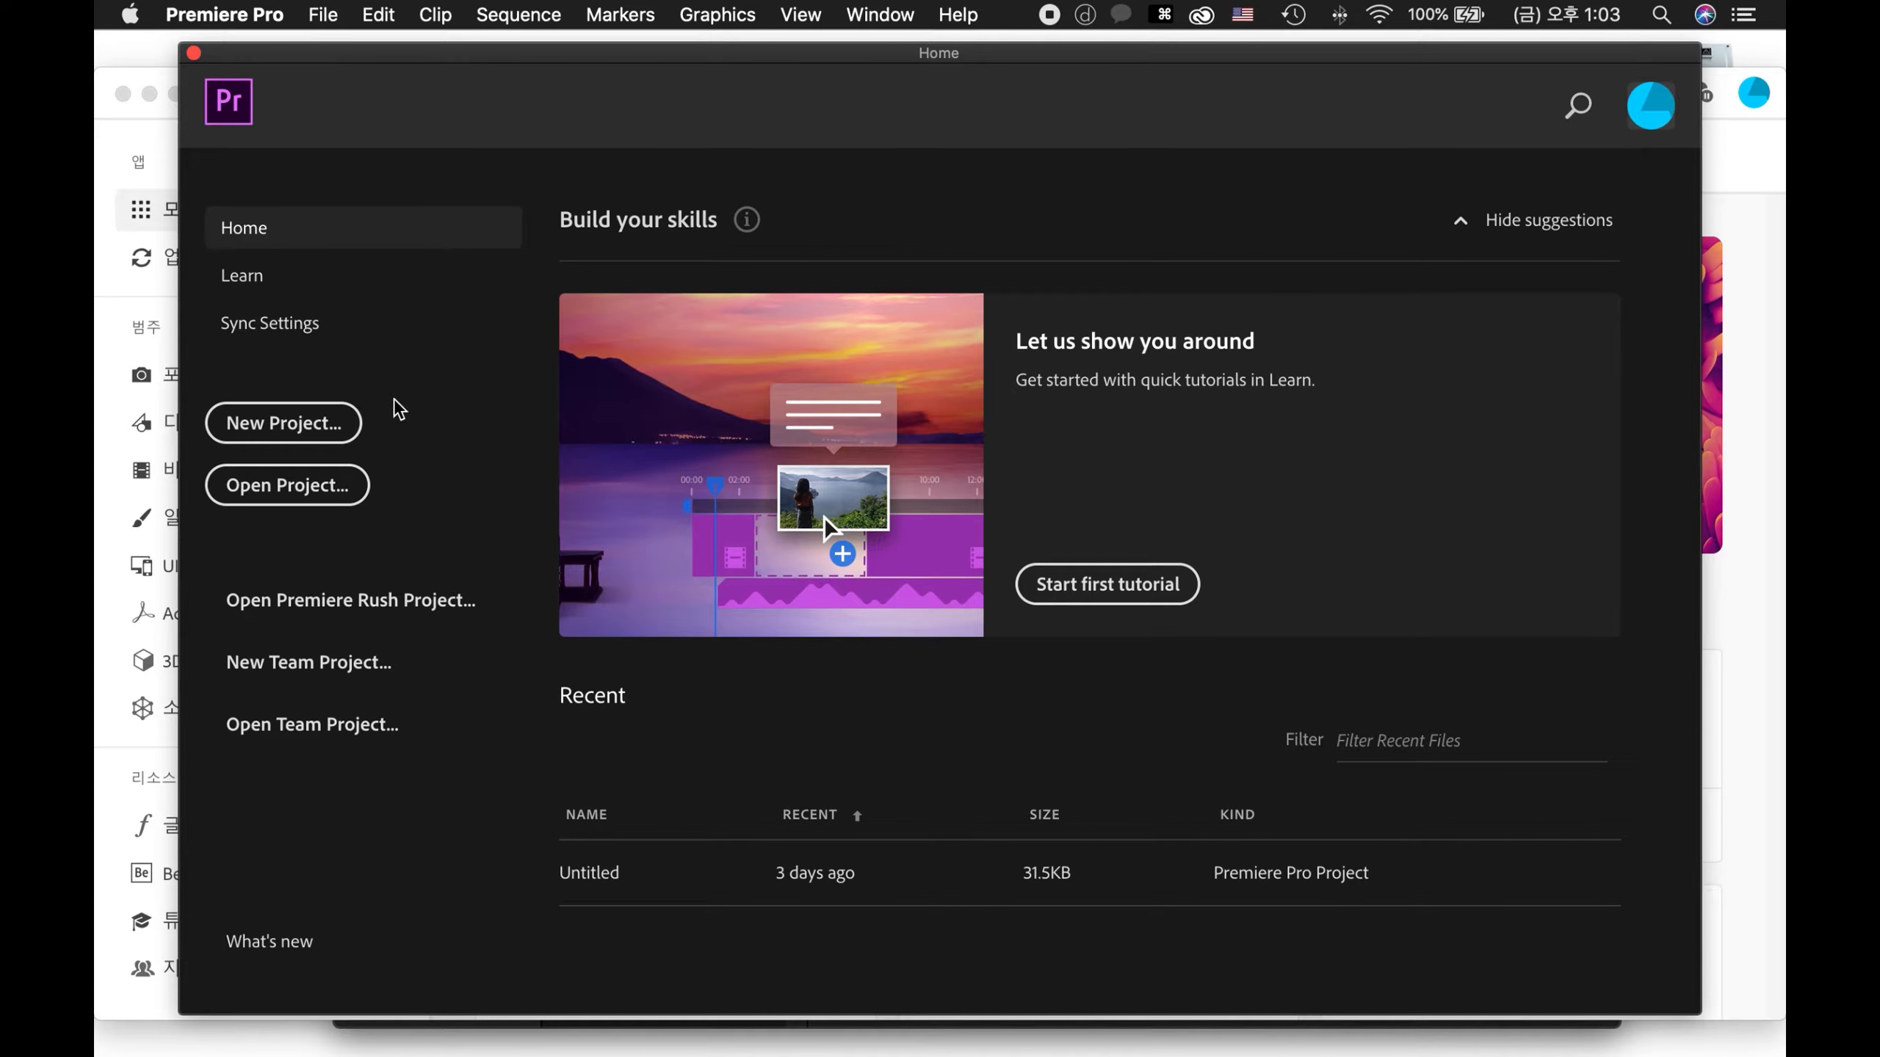
- Create a new project named test with the HDV capture format and scratch disks kept same as project
{"action": "left_click", "coordinate": [303, 433]}
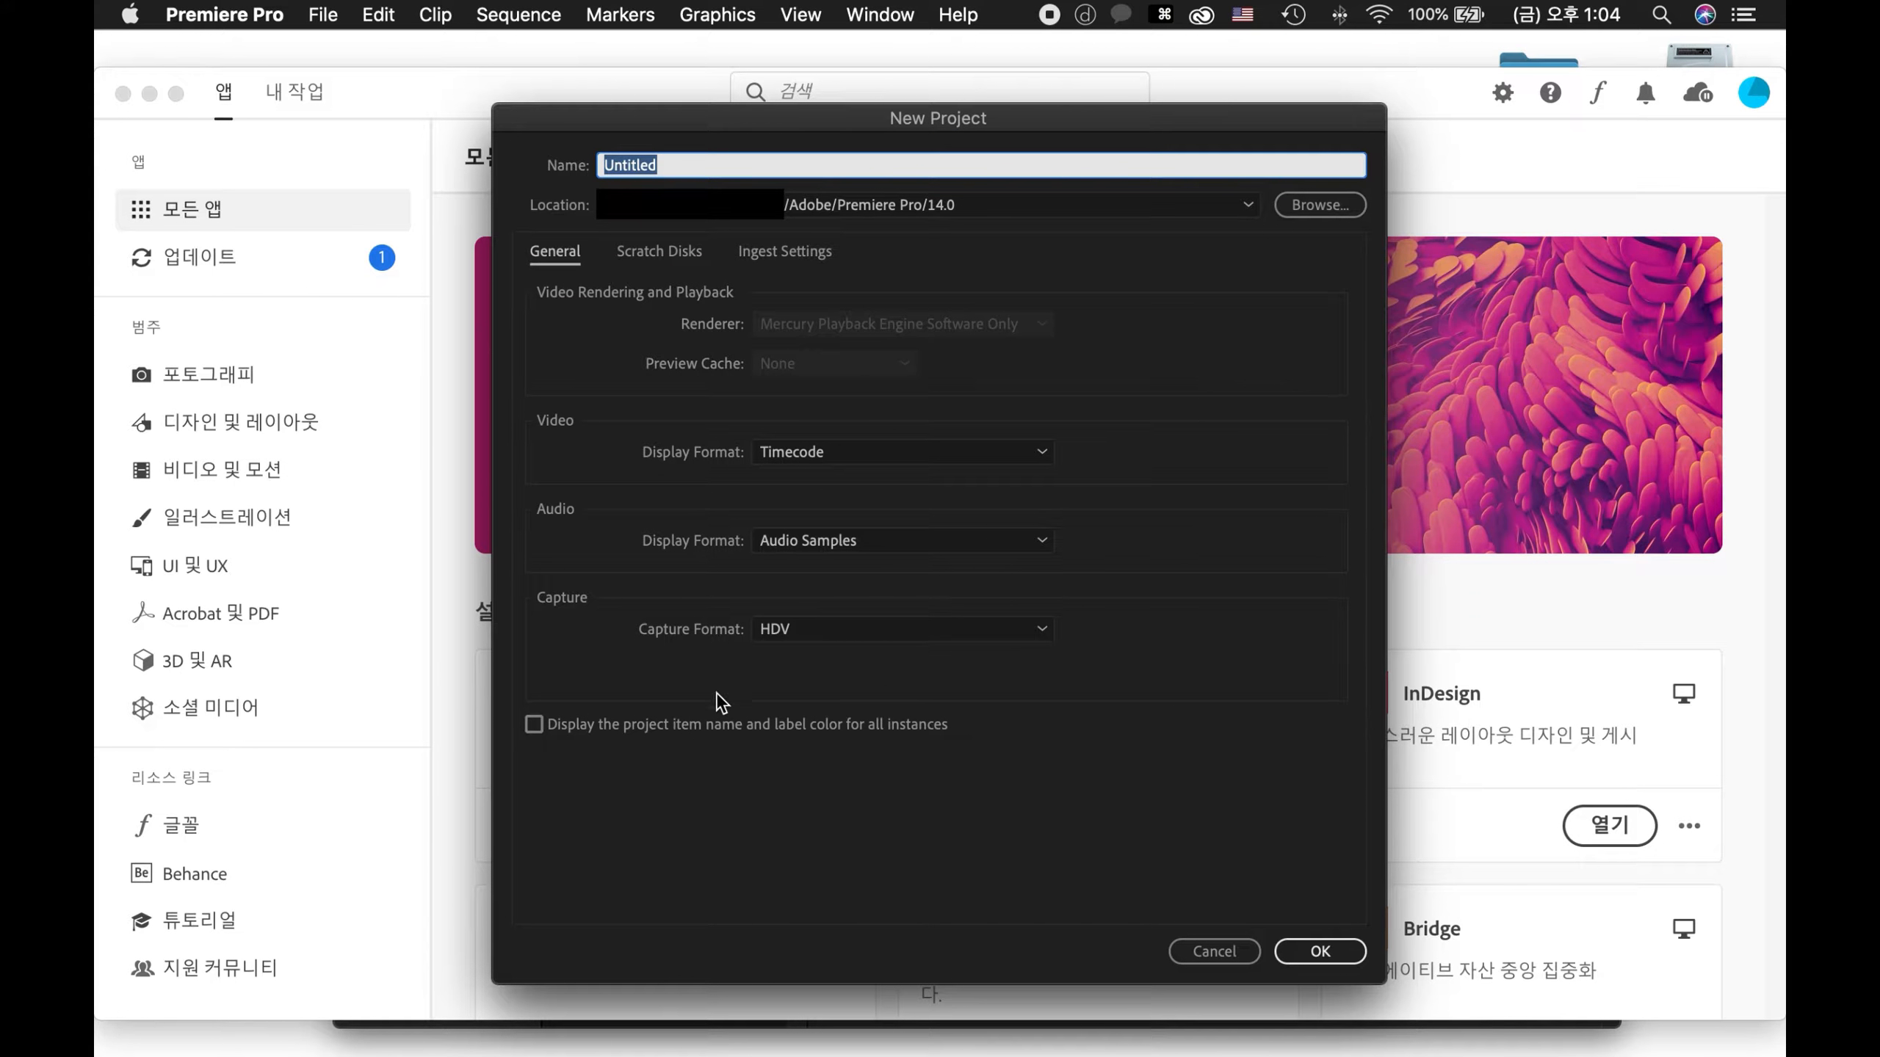
{"action": "left_click", "coordinate": [833, 638]}
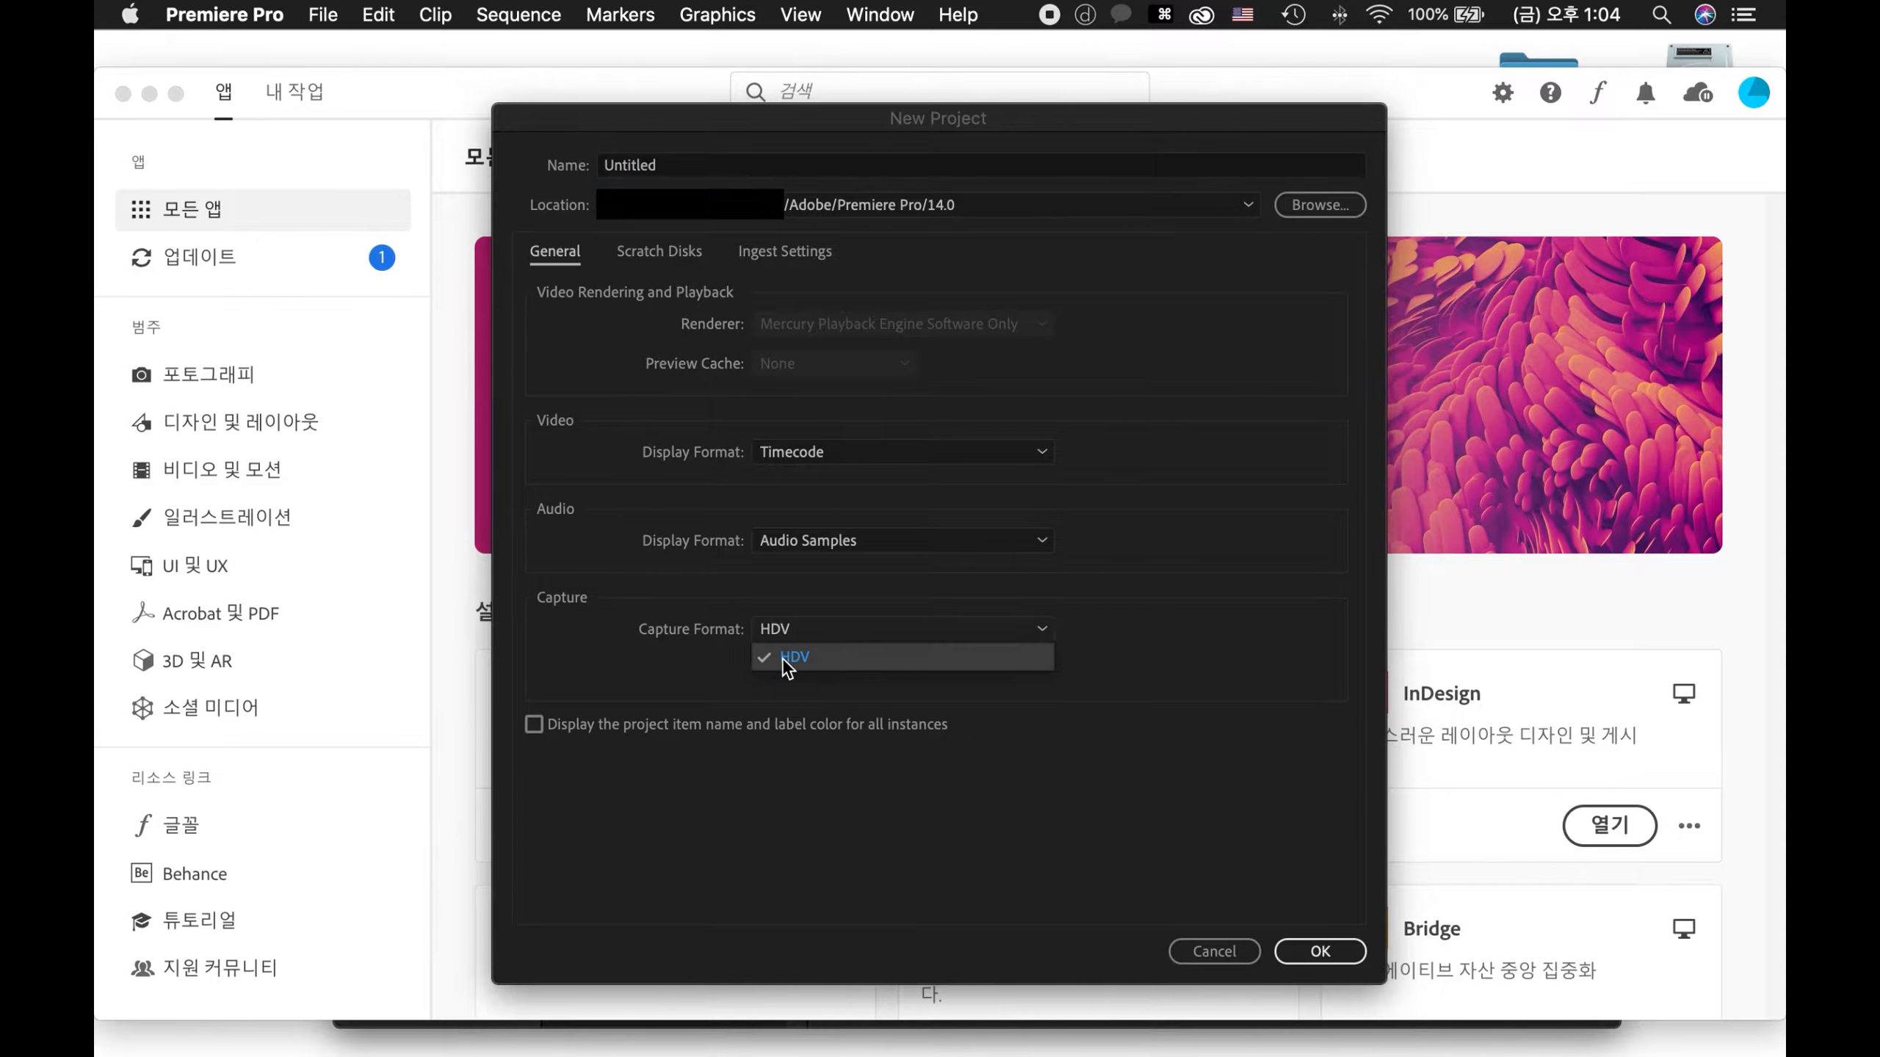
{"action": "left_click", "coordinate": [851, 663]}
{"action": "left_click", "coordinate": [659, 251]}
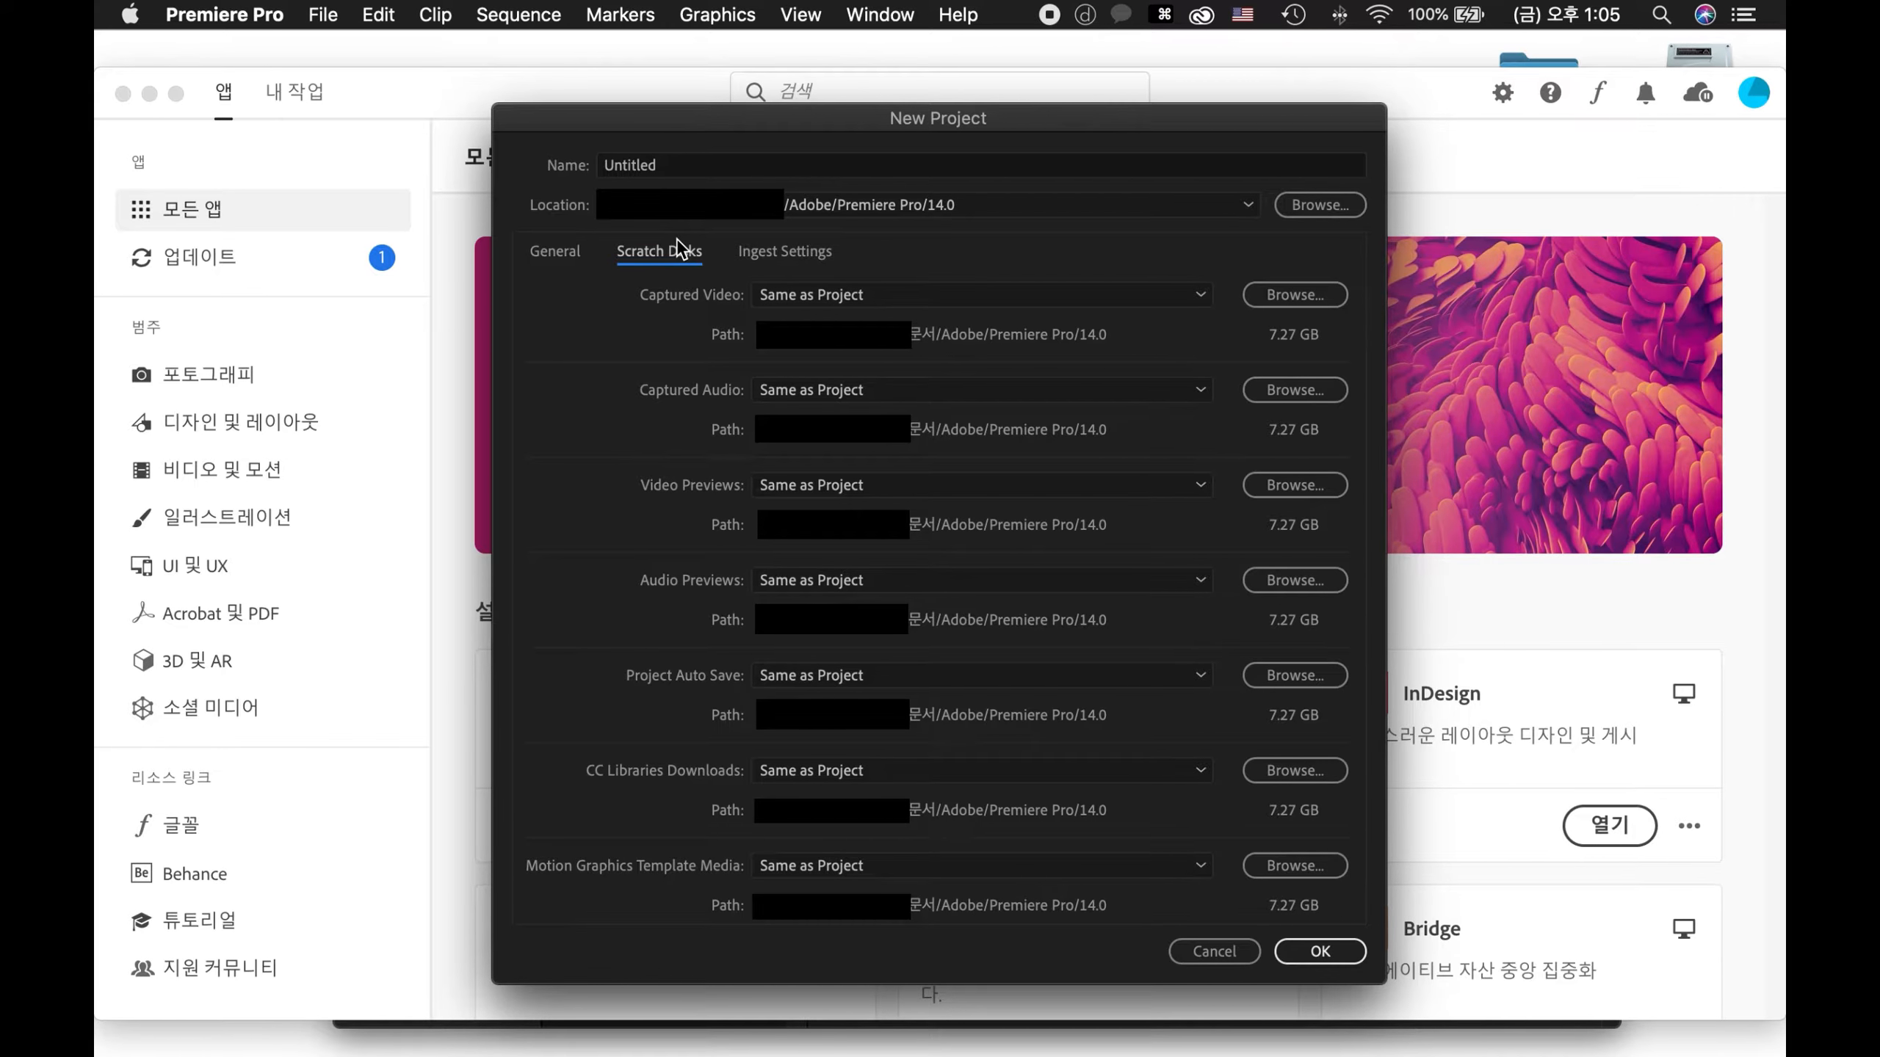
{"action": "left_click", "coordinate": [673, 166]}
{"action": "left_click_drag", "start_coordinate": [676, 166], "coordinate": [512, 171]}
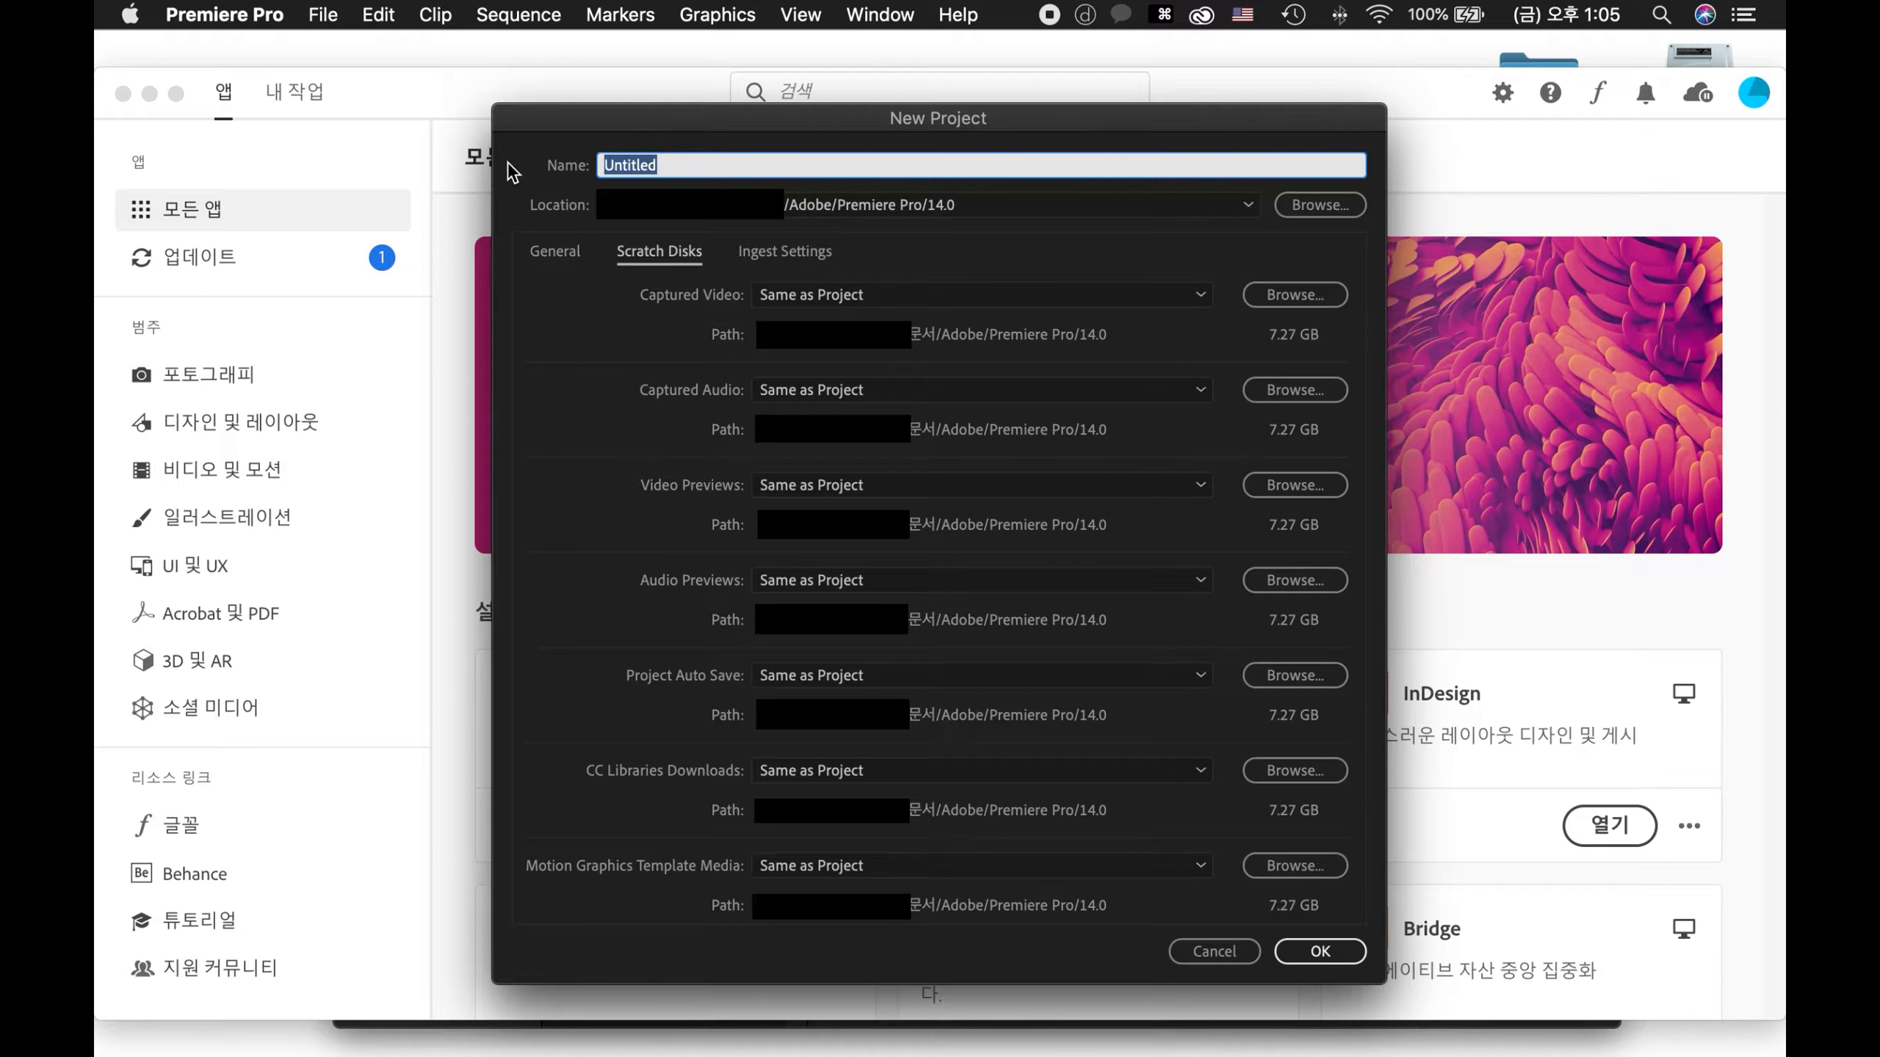
{"action": "type", "text": "test"}
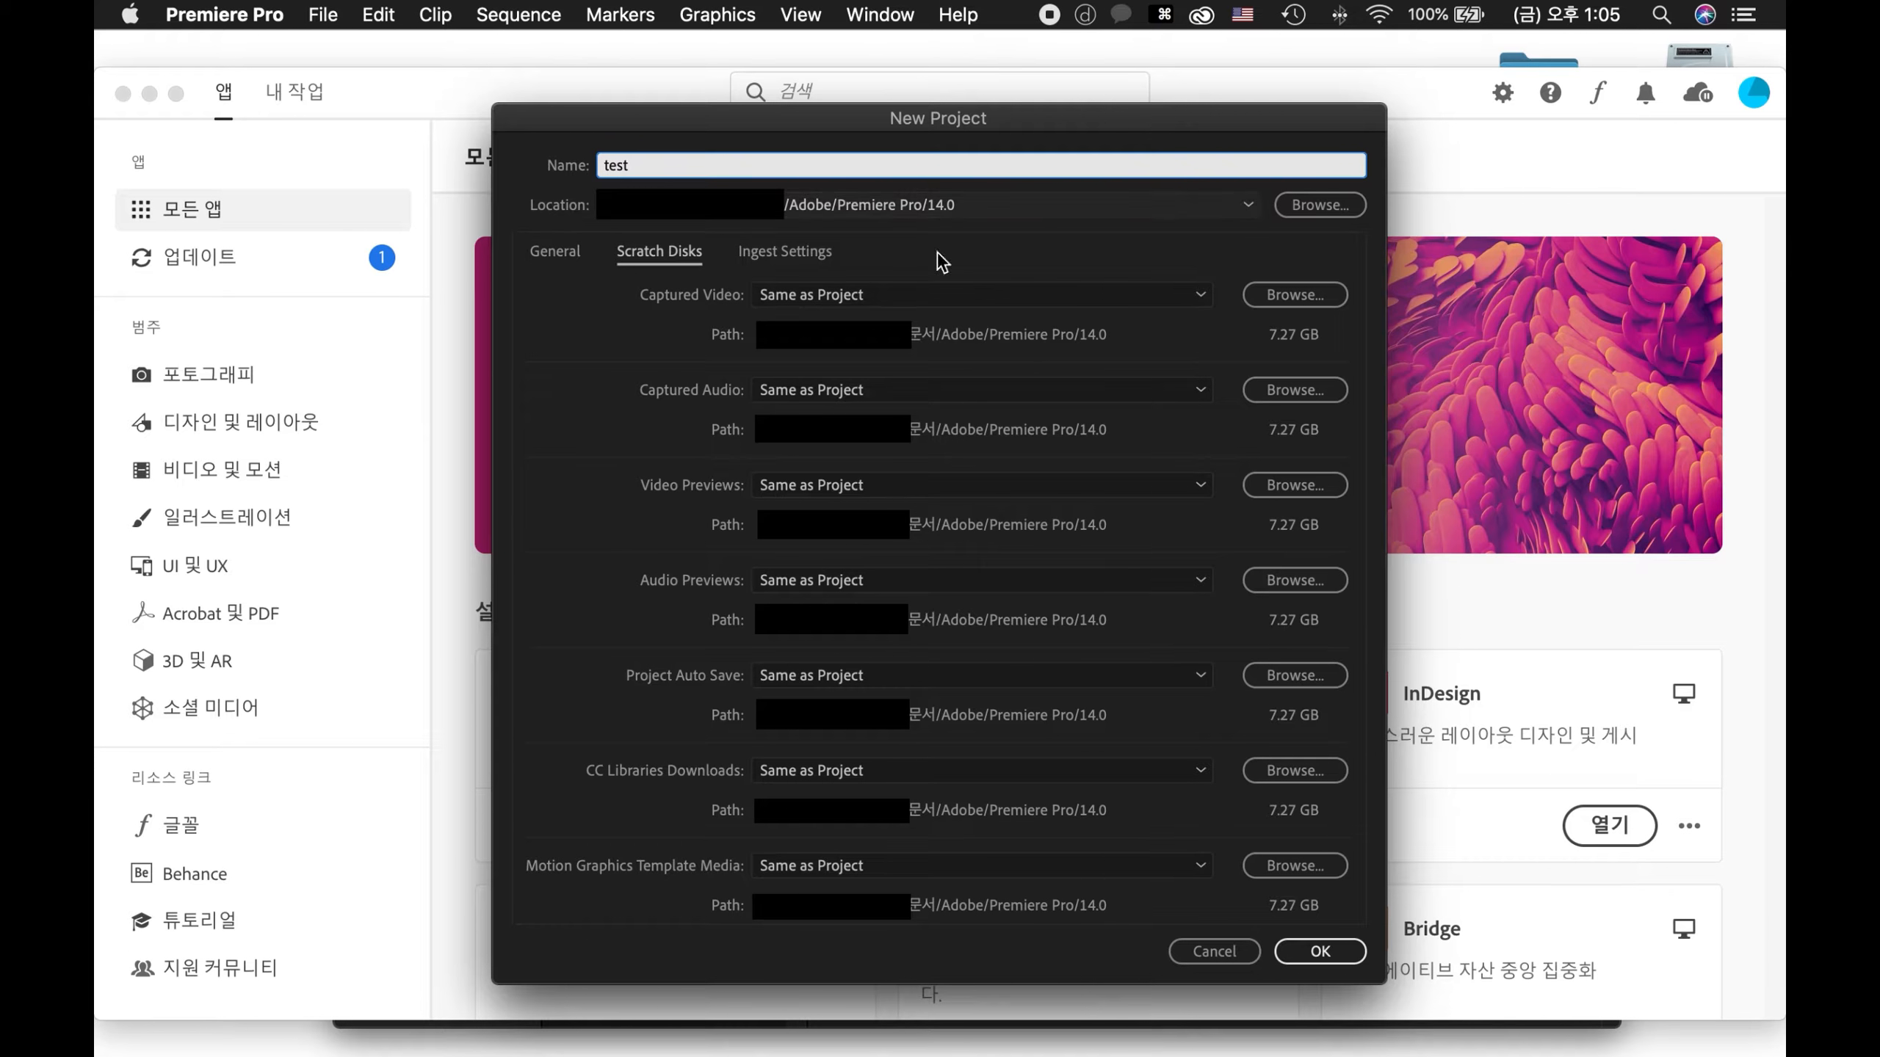
{"action": "left_click", "coordinate": [1320, 951]}
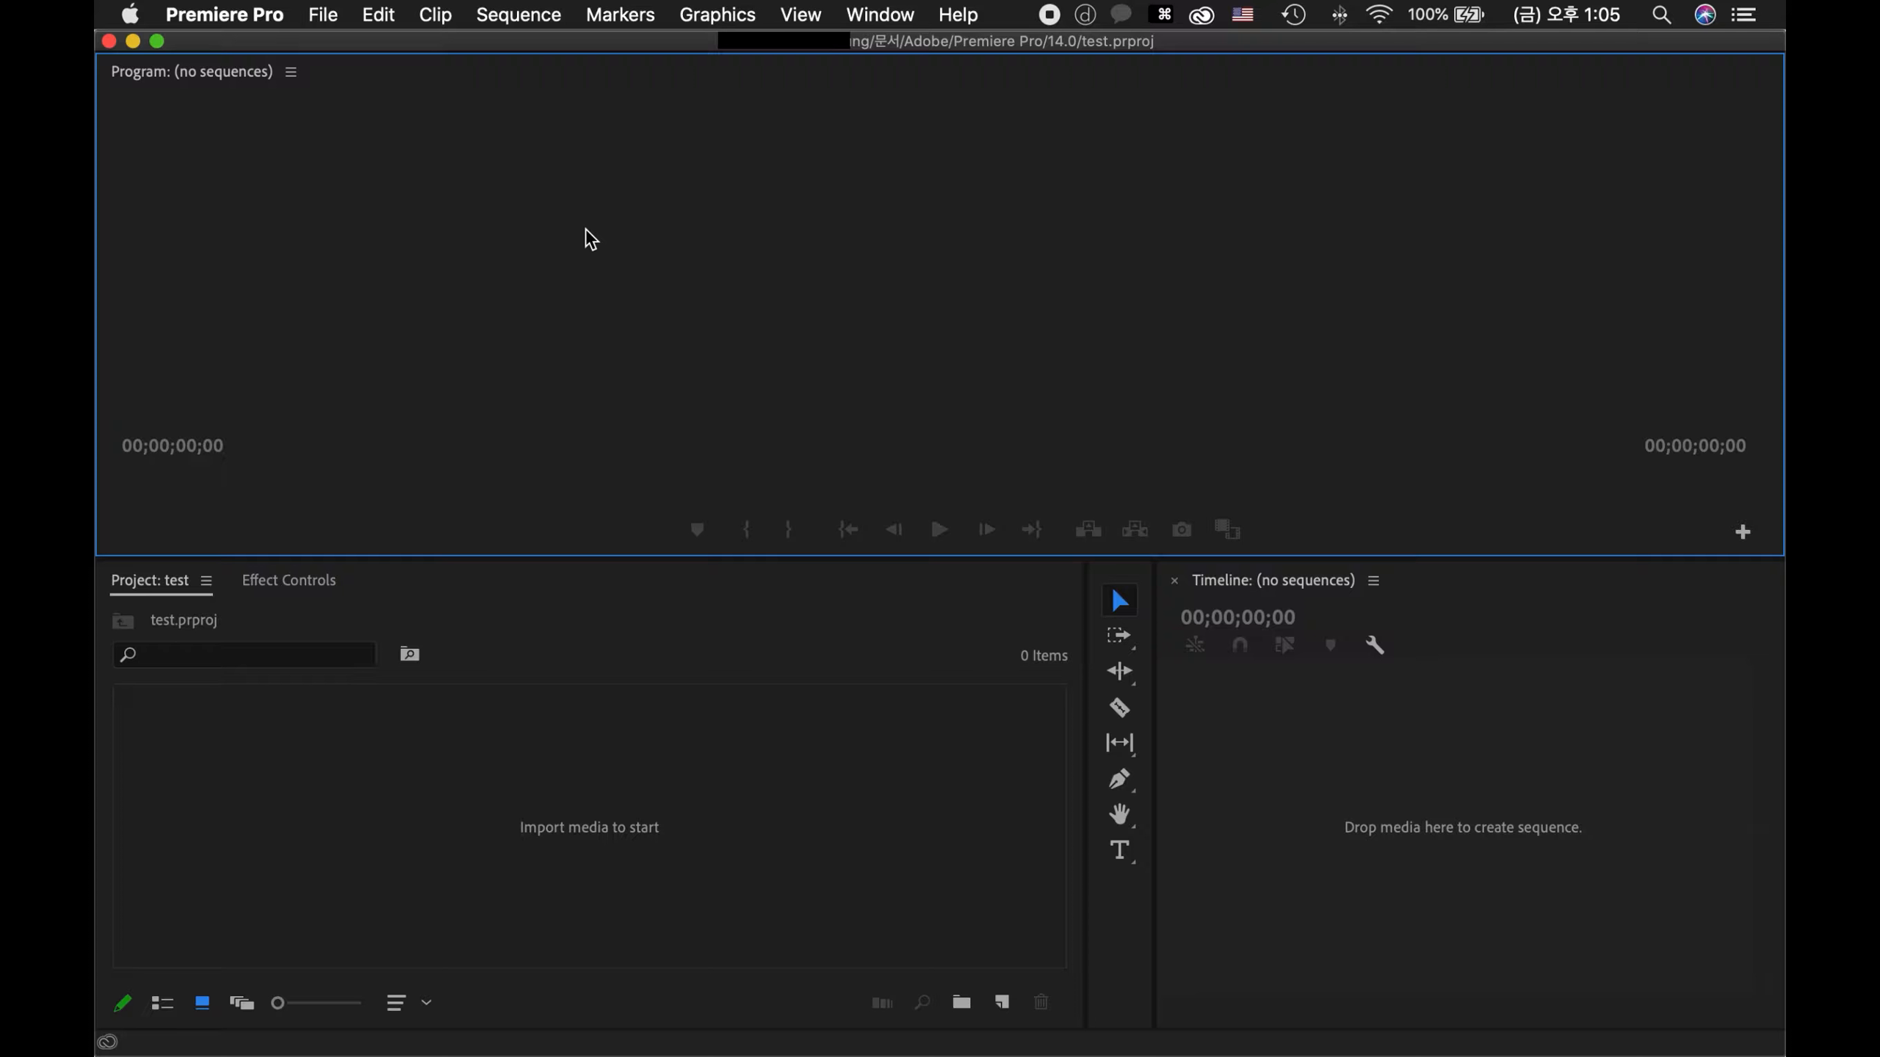
- Switch to the Graphics workspace and return to the Editing workspace
{"action": "left_click", "coordinate": [886, 16]}
{"action": "mouse_move", "coordinate": [905, 54]}
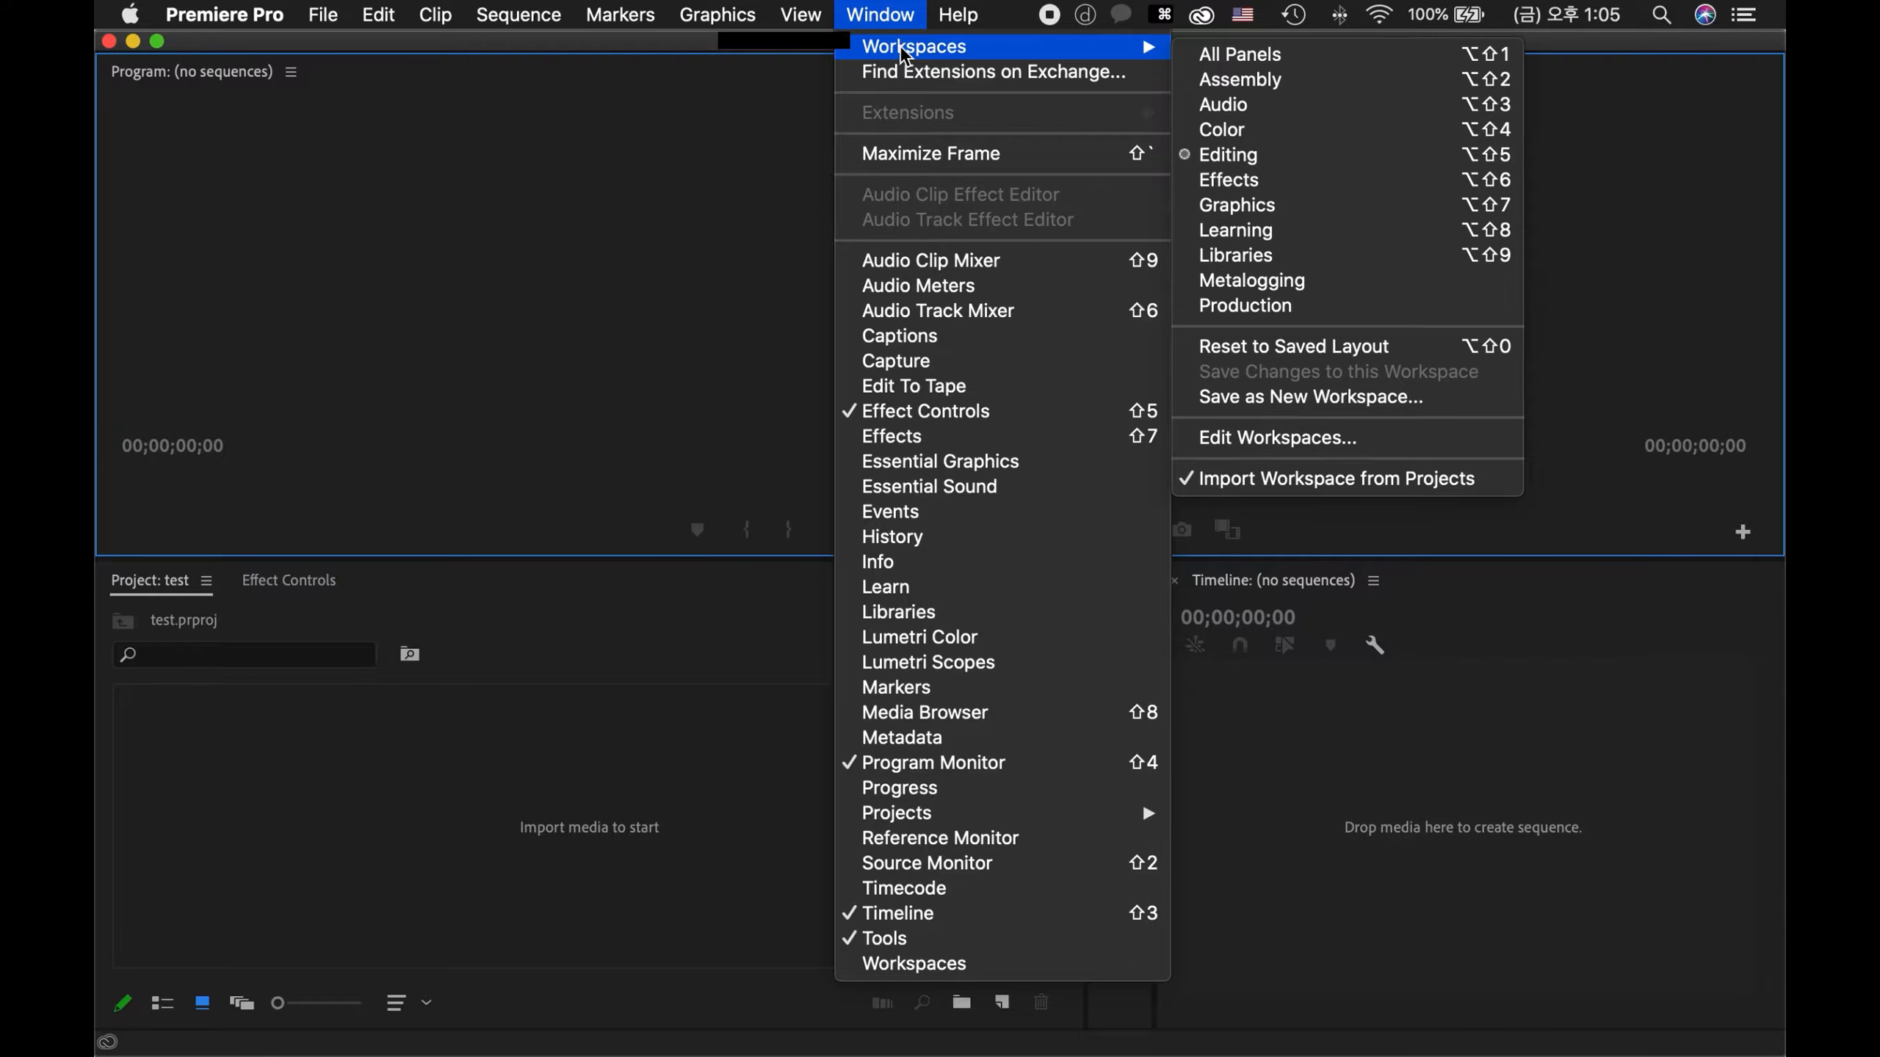
{"action": "left_click", "coordinate": [1335, 214]}
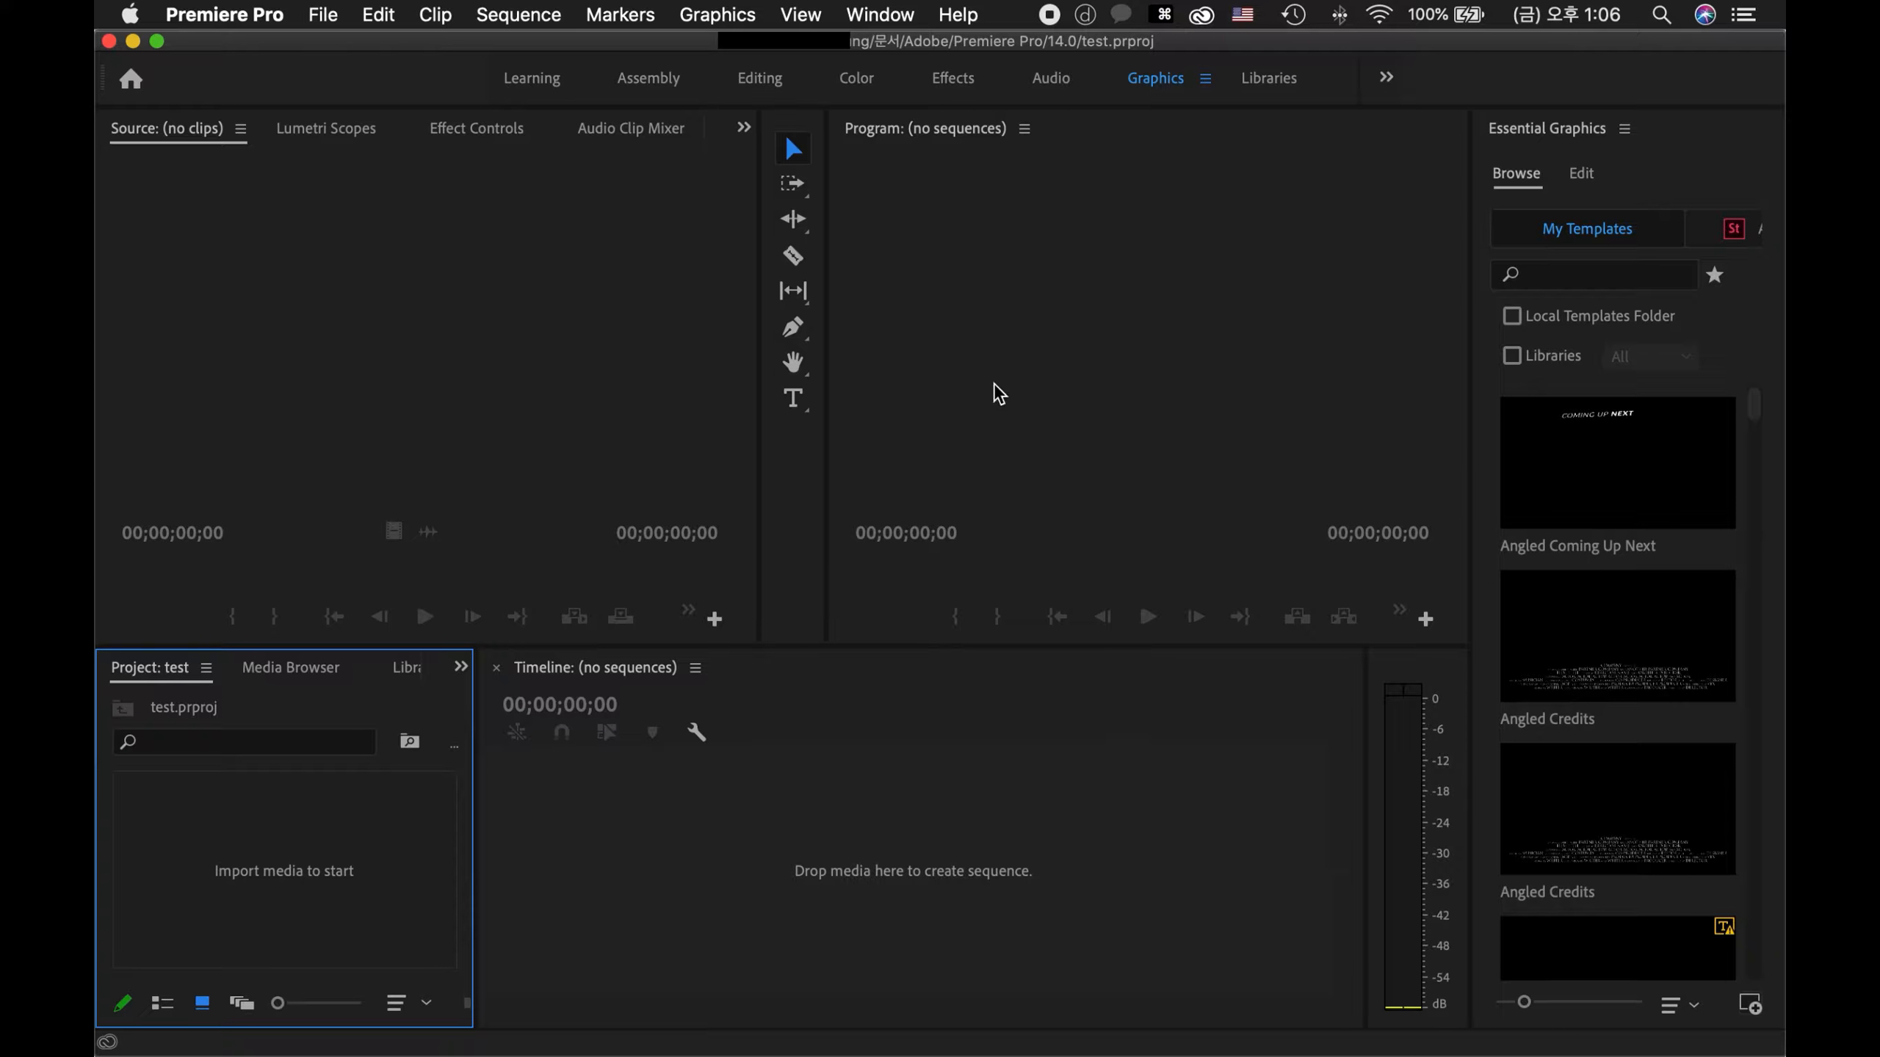
{"action": "left_click", "coordinate": [885, 22]}
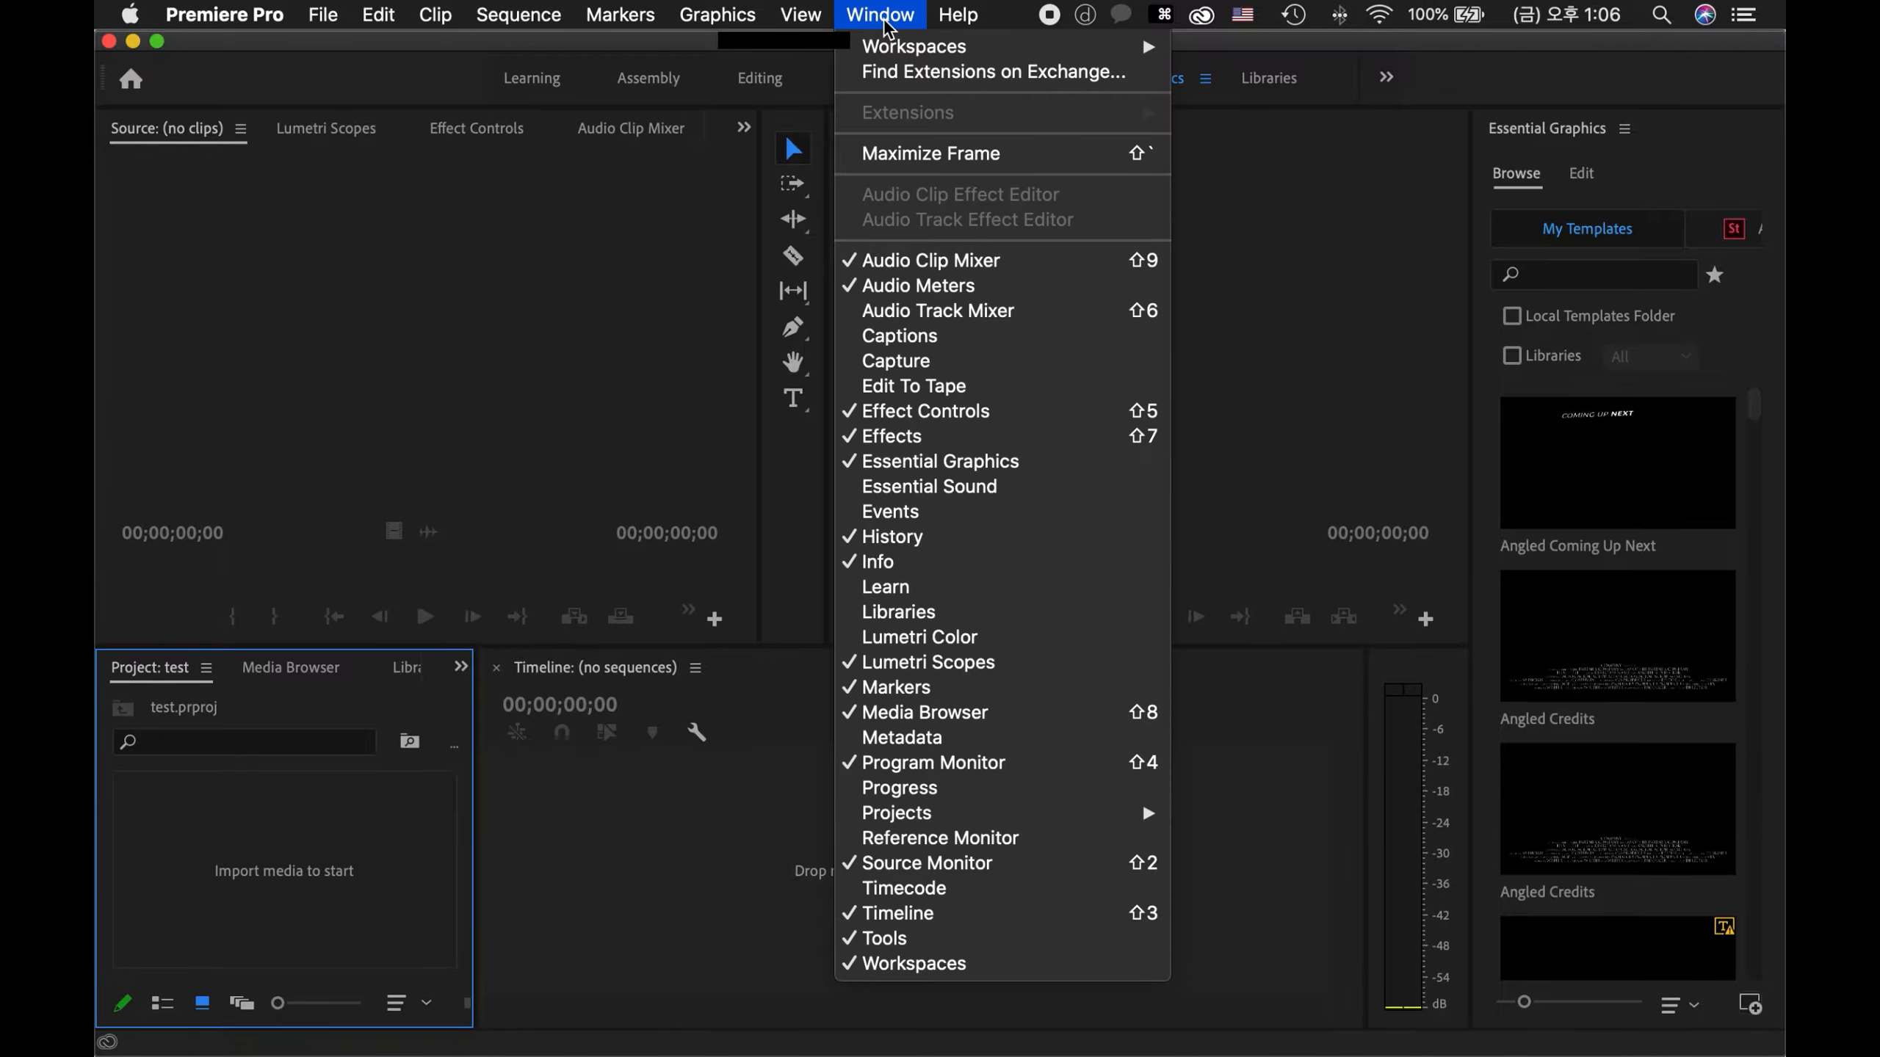
{"action": "left_click", "coordinate": [1288, 156]}
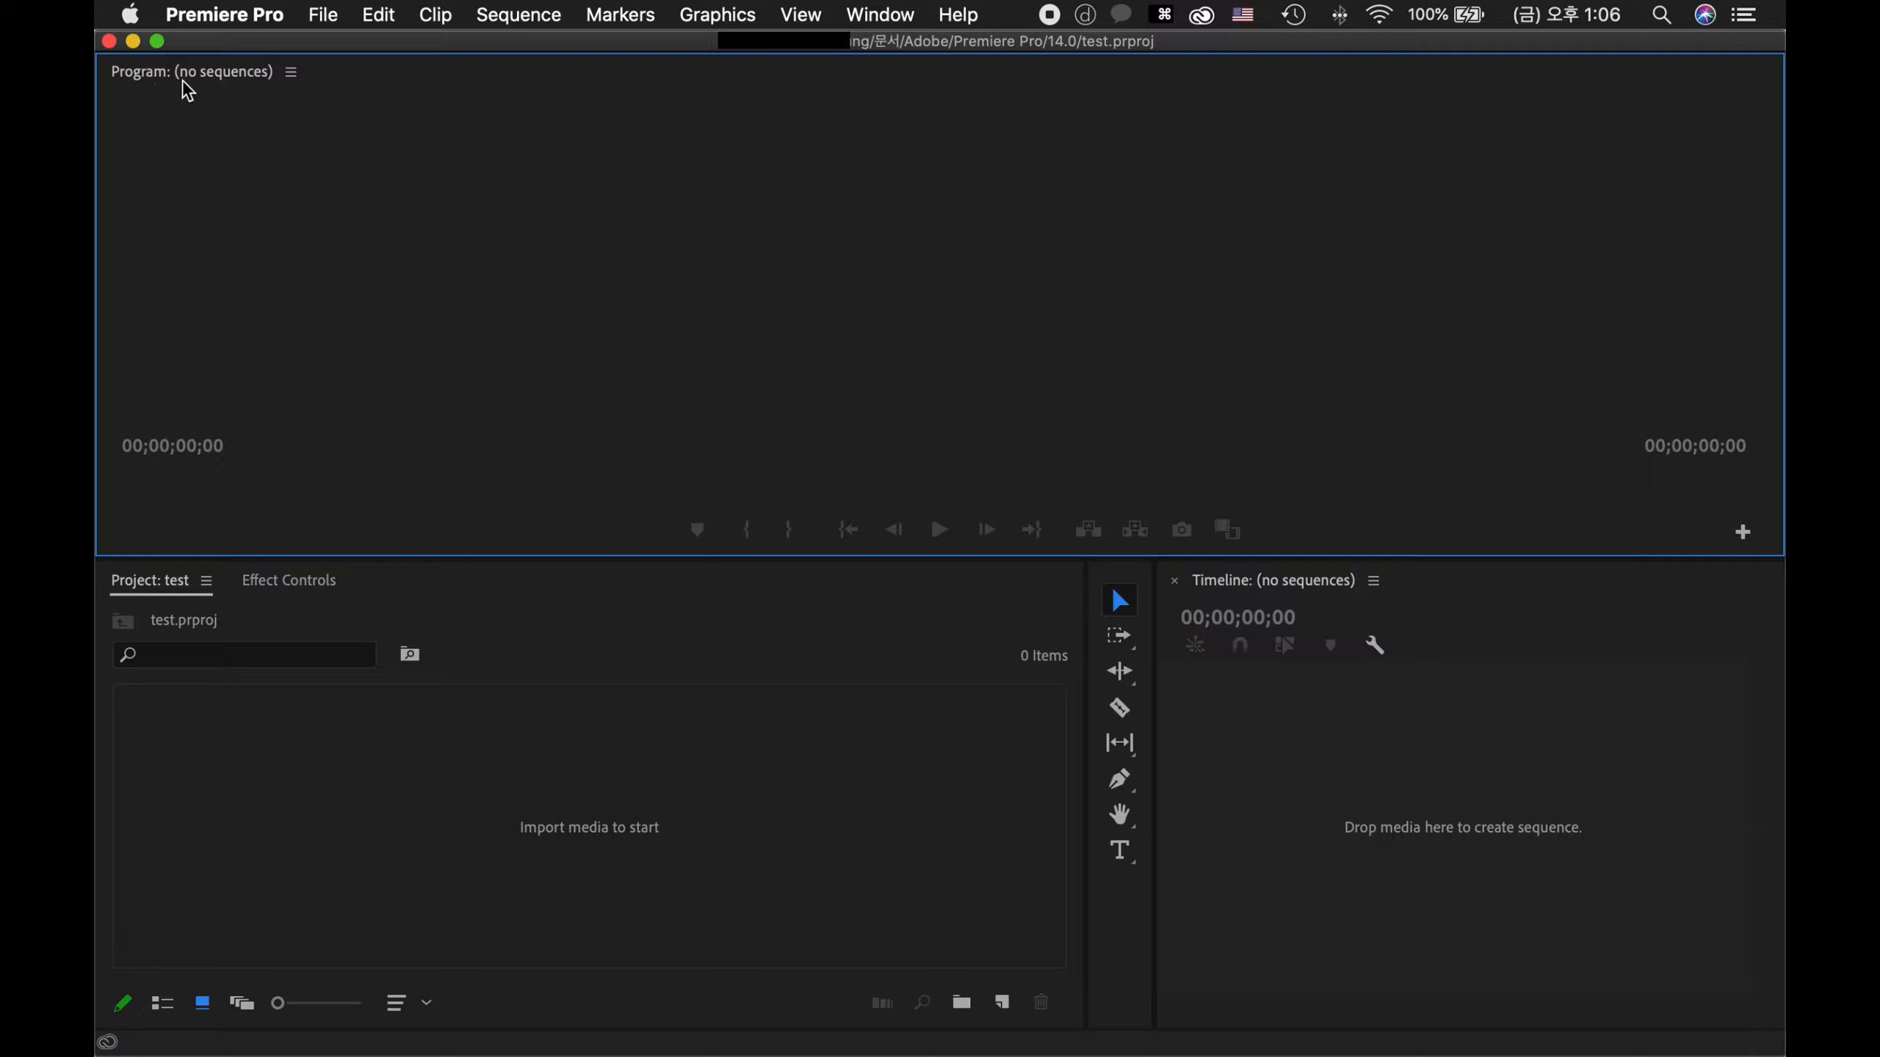
- Dock the Project panel to the left of the Program monitor and give the Program monitor most of the width
{"action": "left_click_drag", "start_coordinate": [160, 585], "coordinate": [159, 76]}
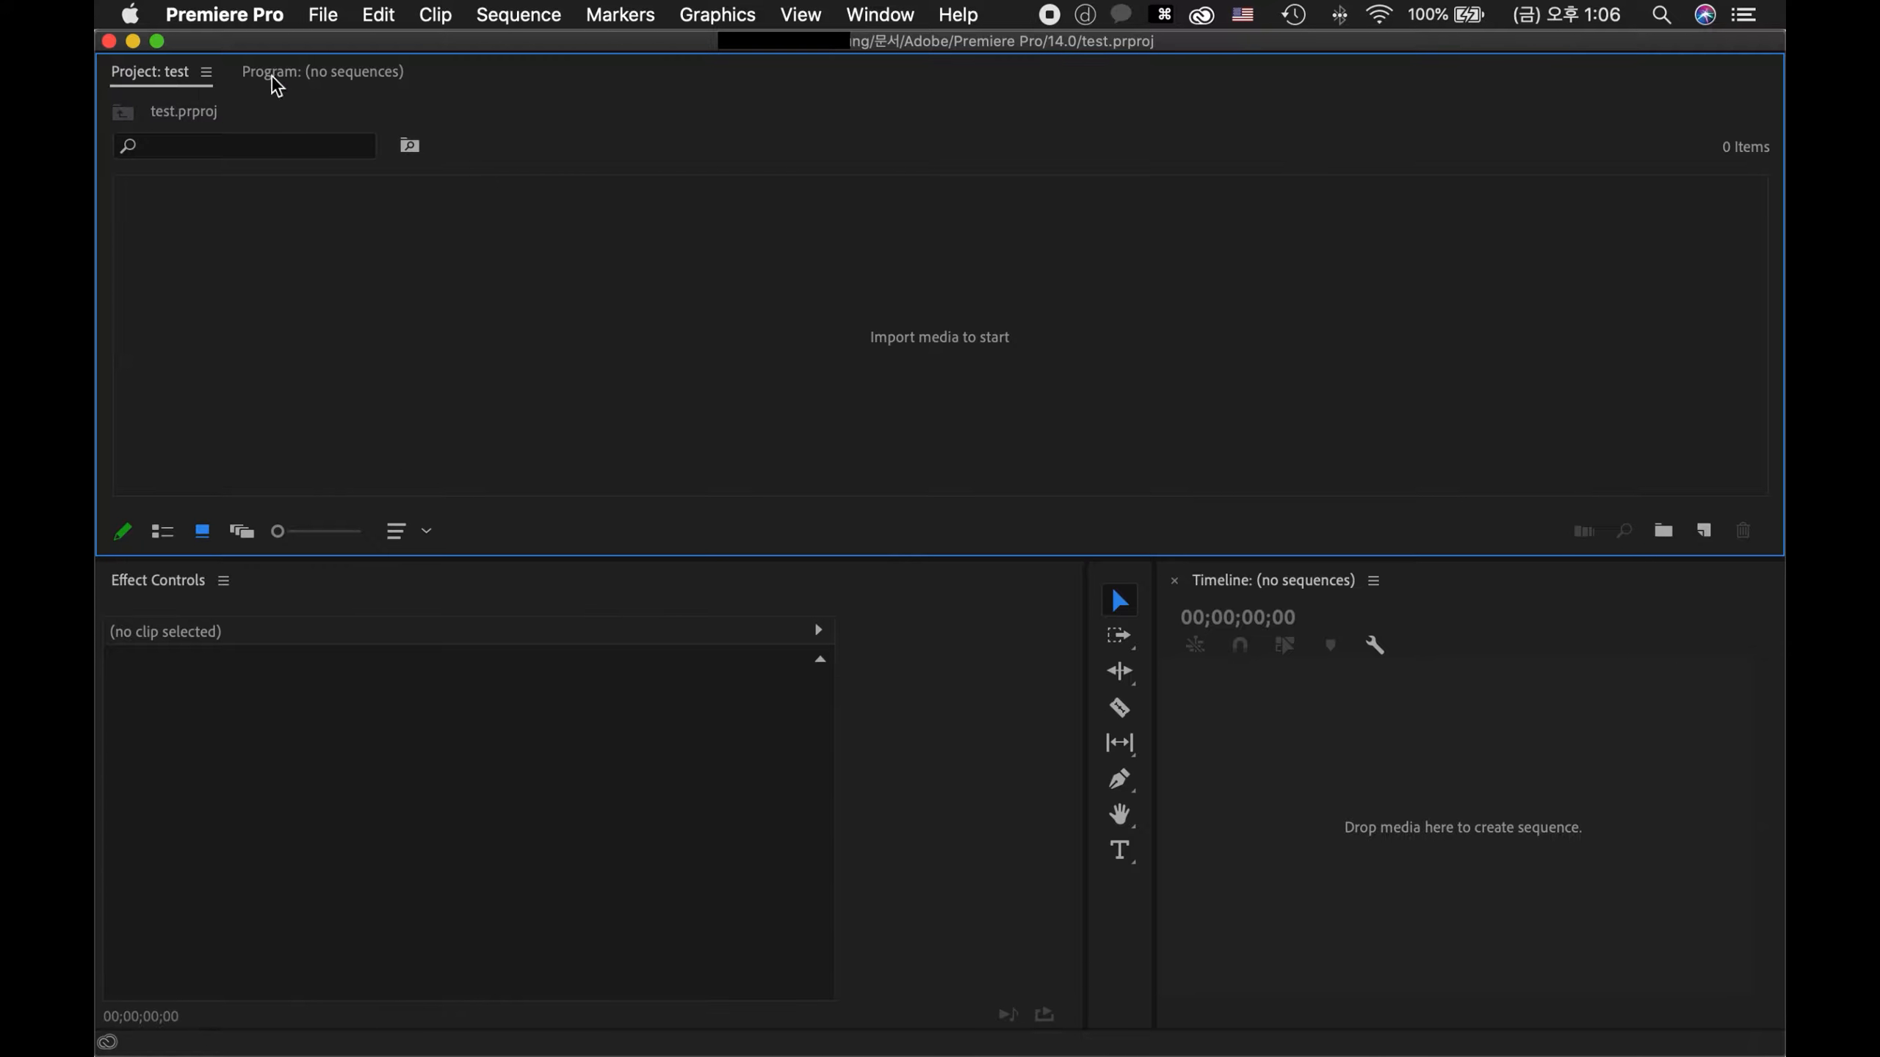
{"action": "left_click_drag", "start_coordinate": [261, 74], "coordinate": [1741, 252]}
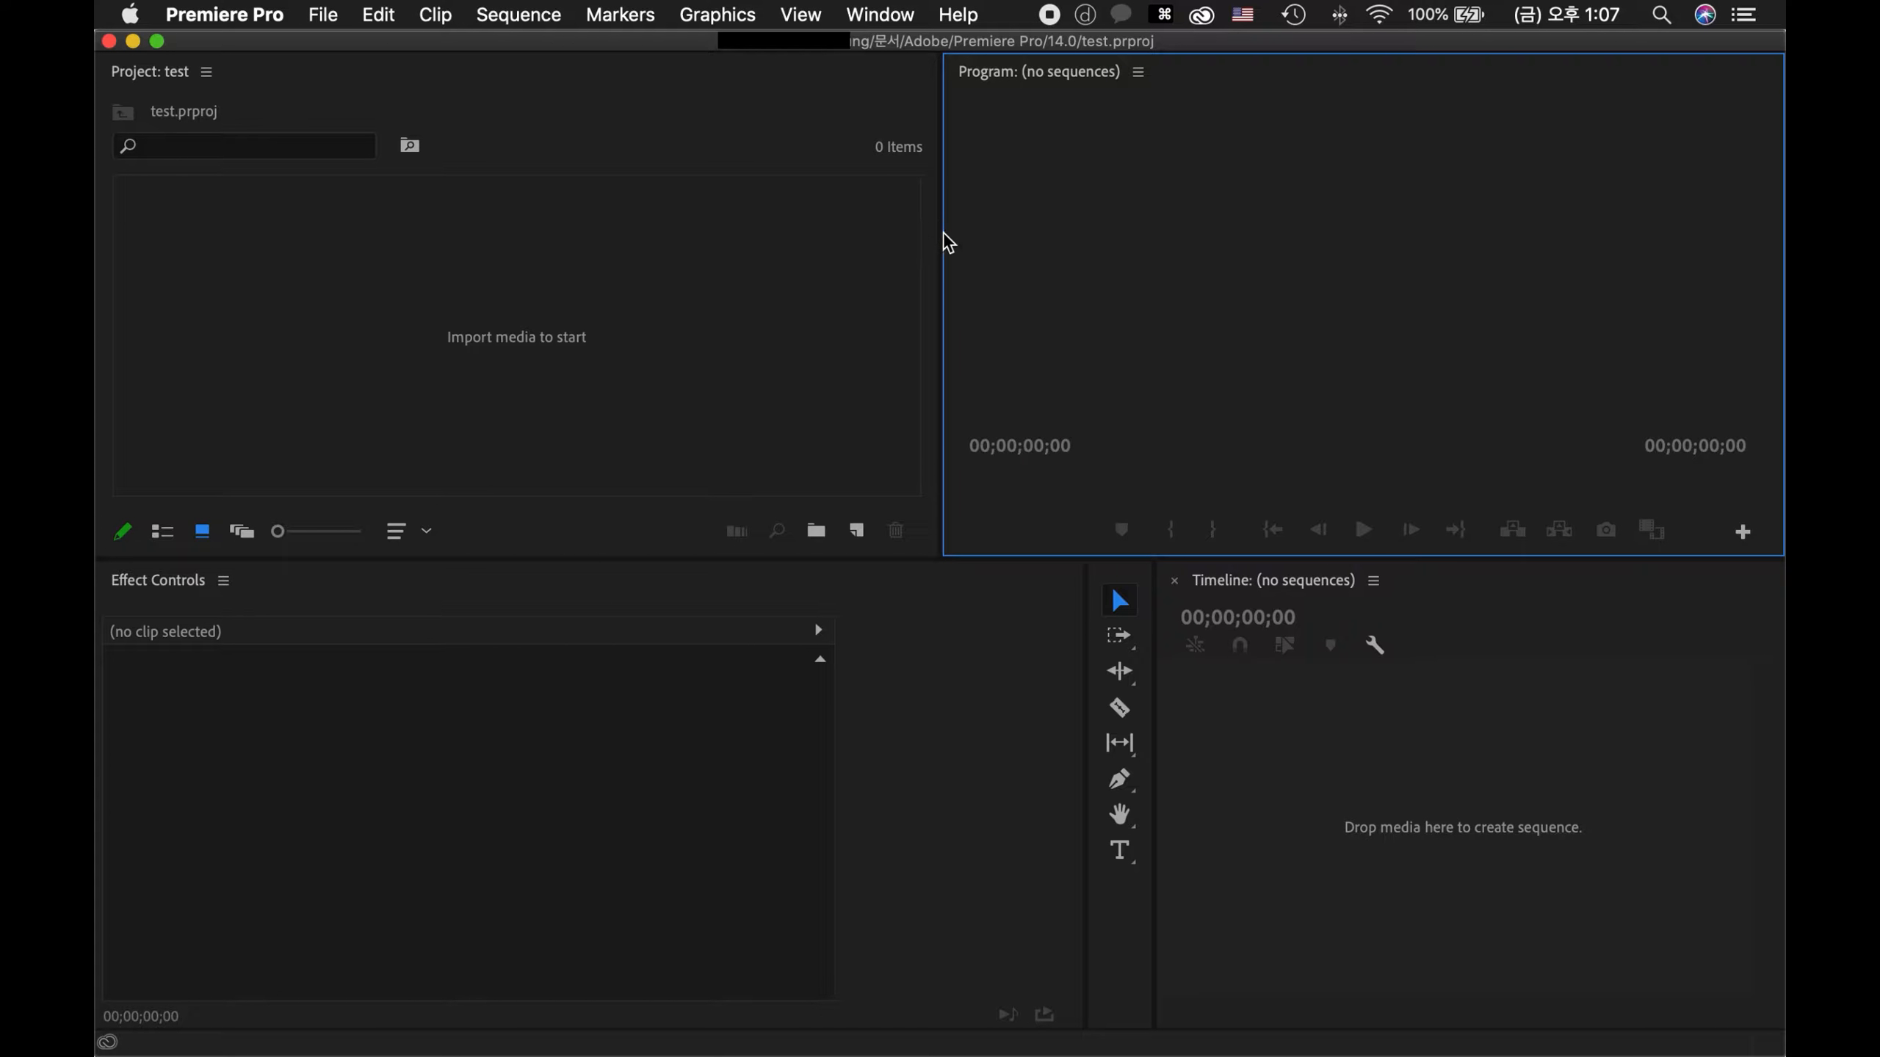
{"action": "left_click_drag", "start_coordinate": [941, 233], "coordinate": [646, 241]}
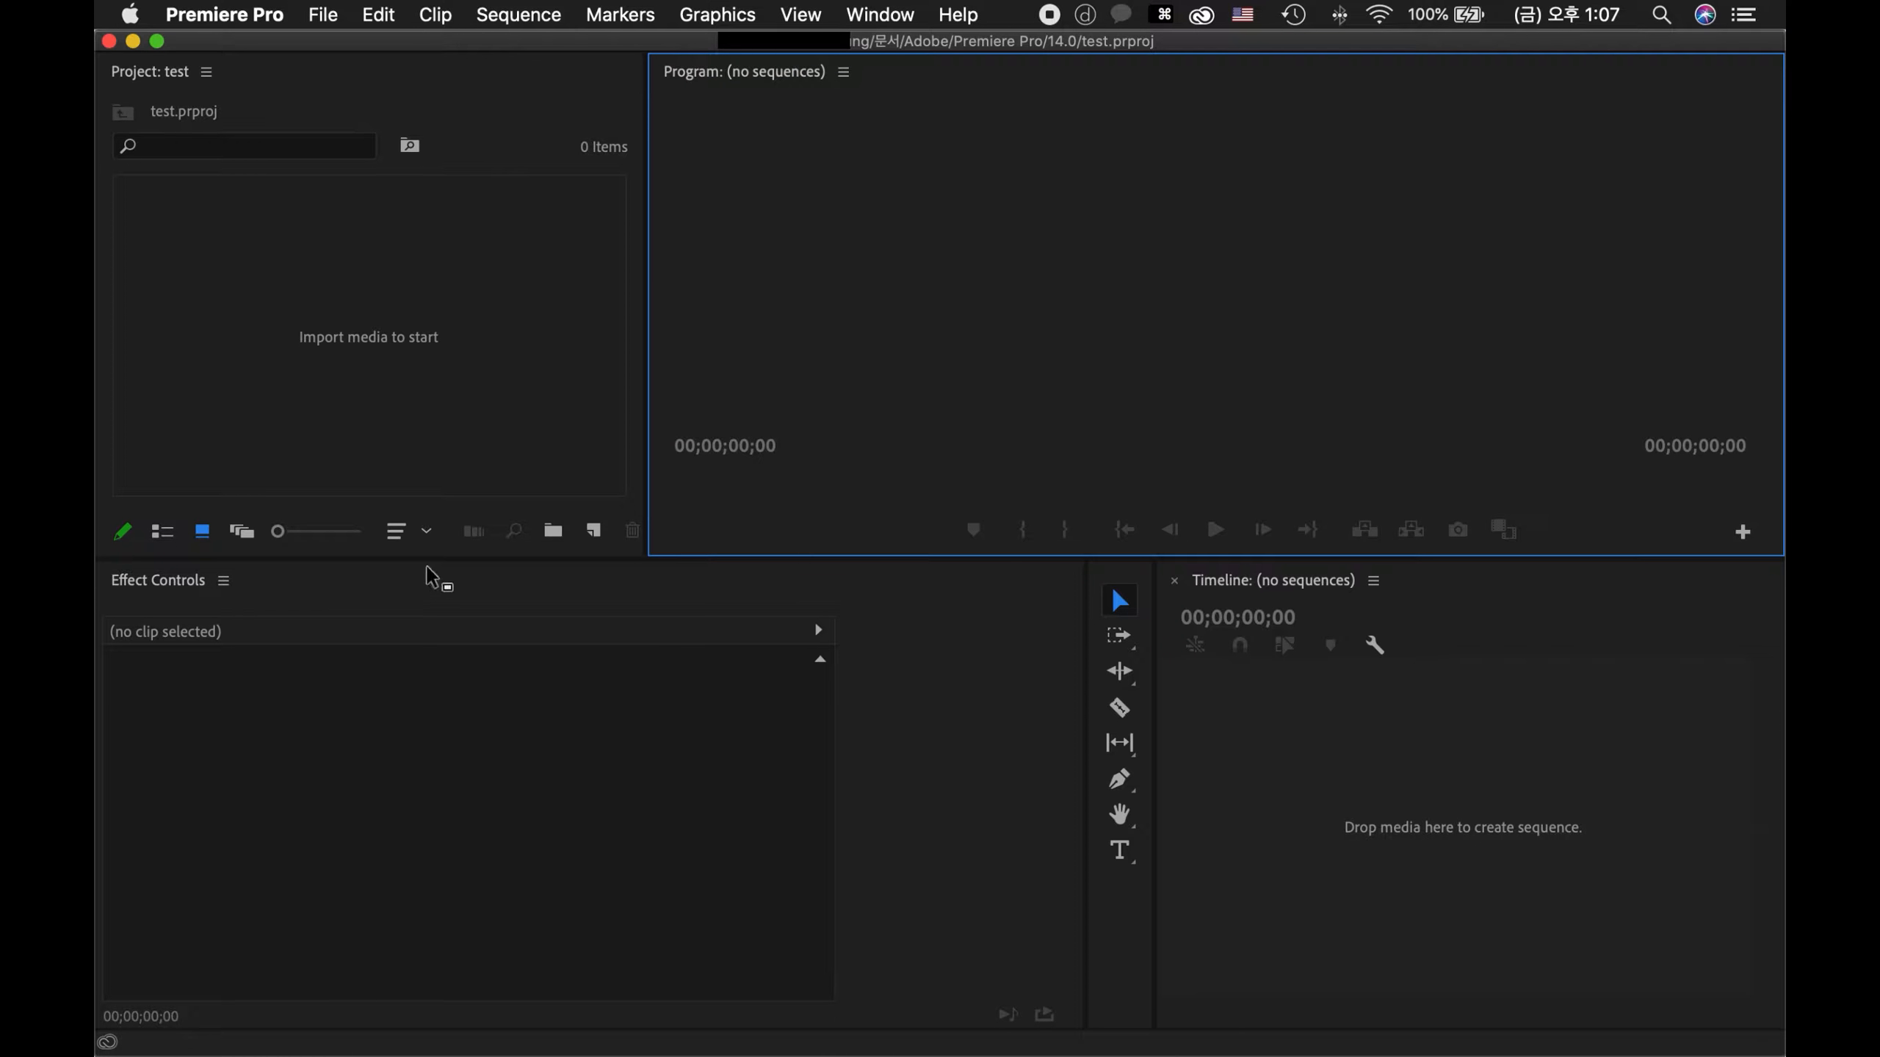
- Narrow the Effect Controls panel, widen the Timeline next to it, and dock the Tools panel along the Timeline's right side
{"action": "left_click", "coordinate": [132, 617]}
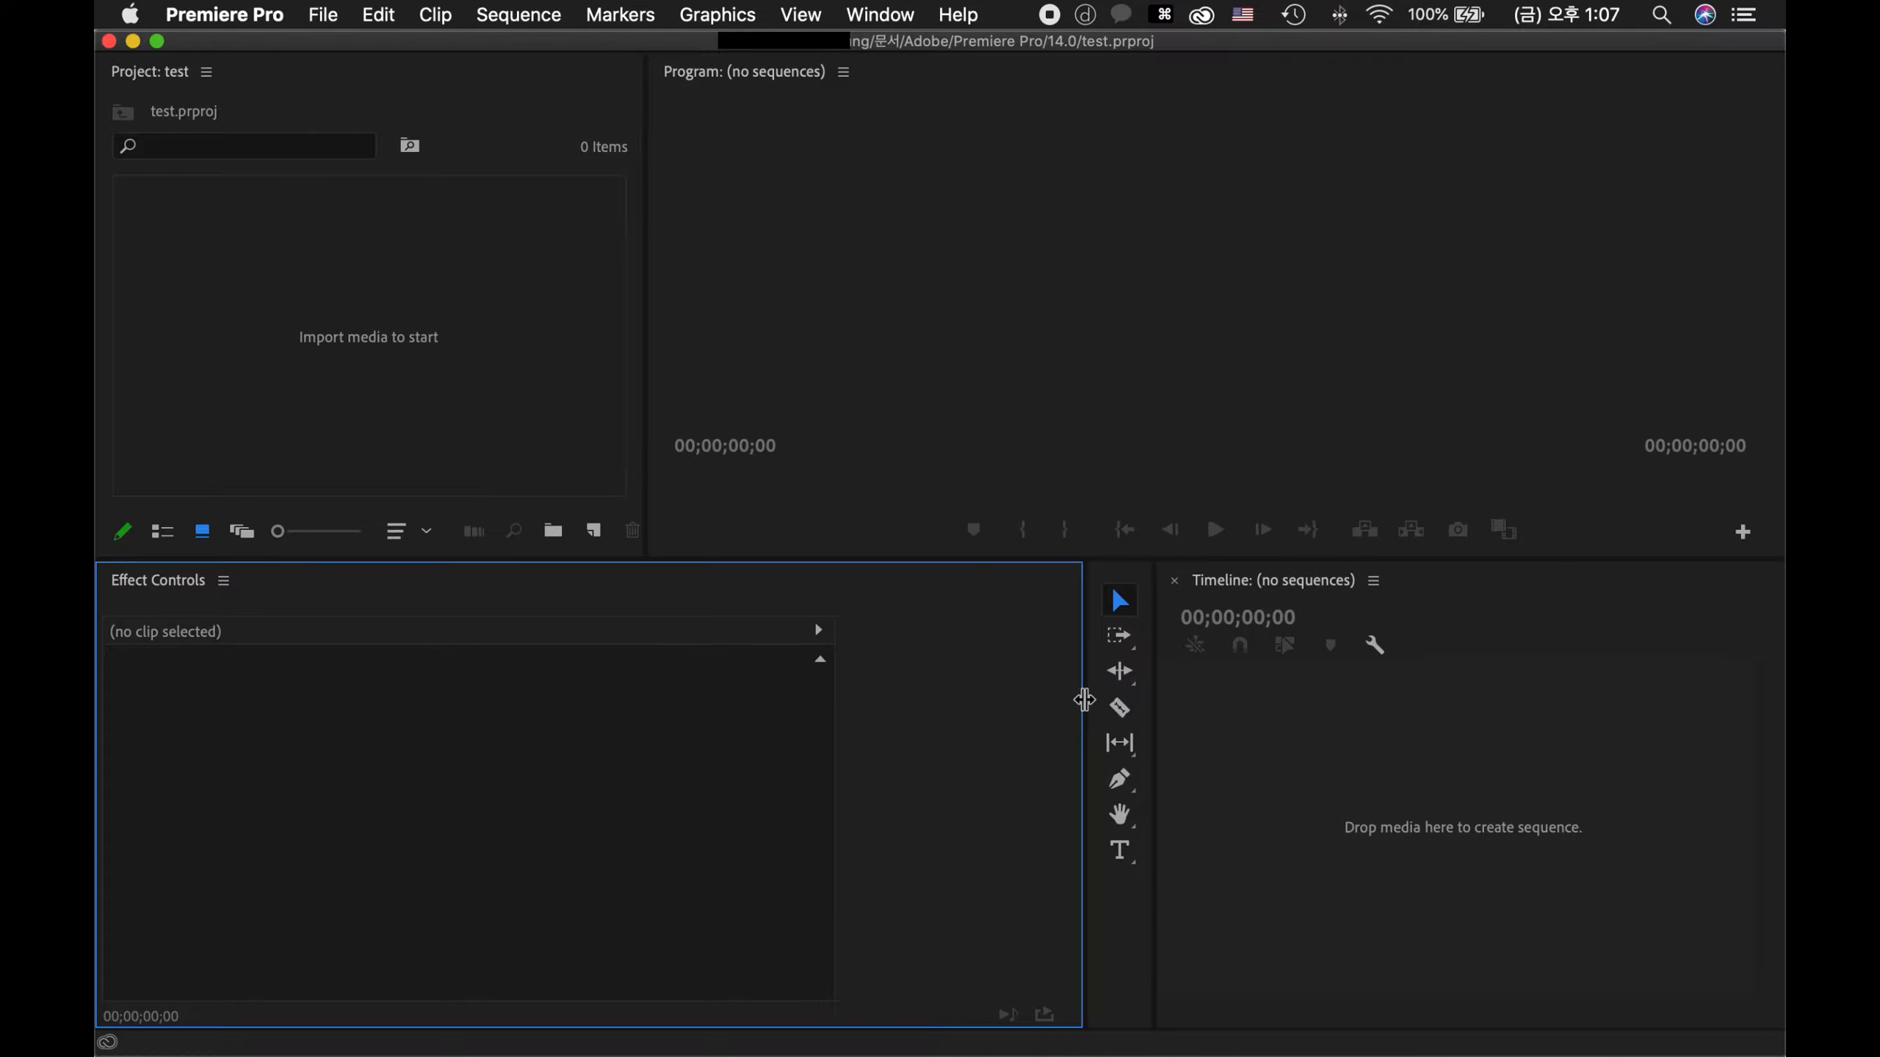
{"action": "left_click_drag", "start_coordinate": [1080, 701], "coordinate": [617, 726]}
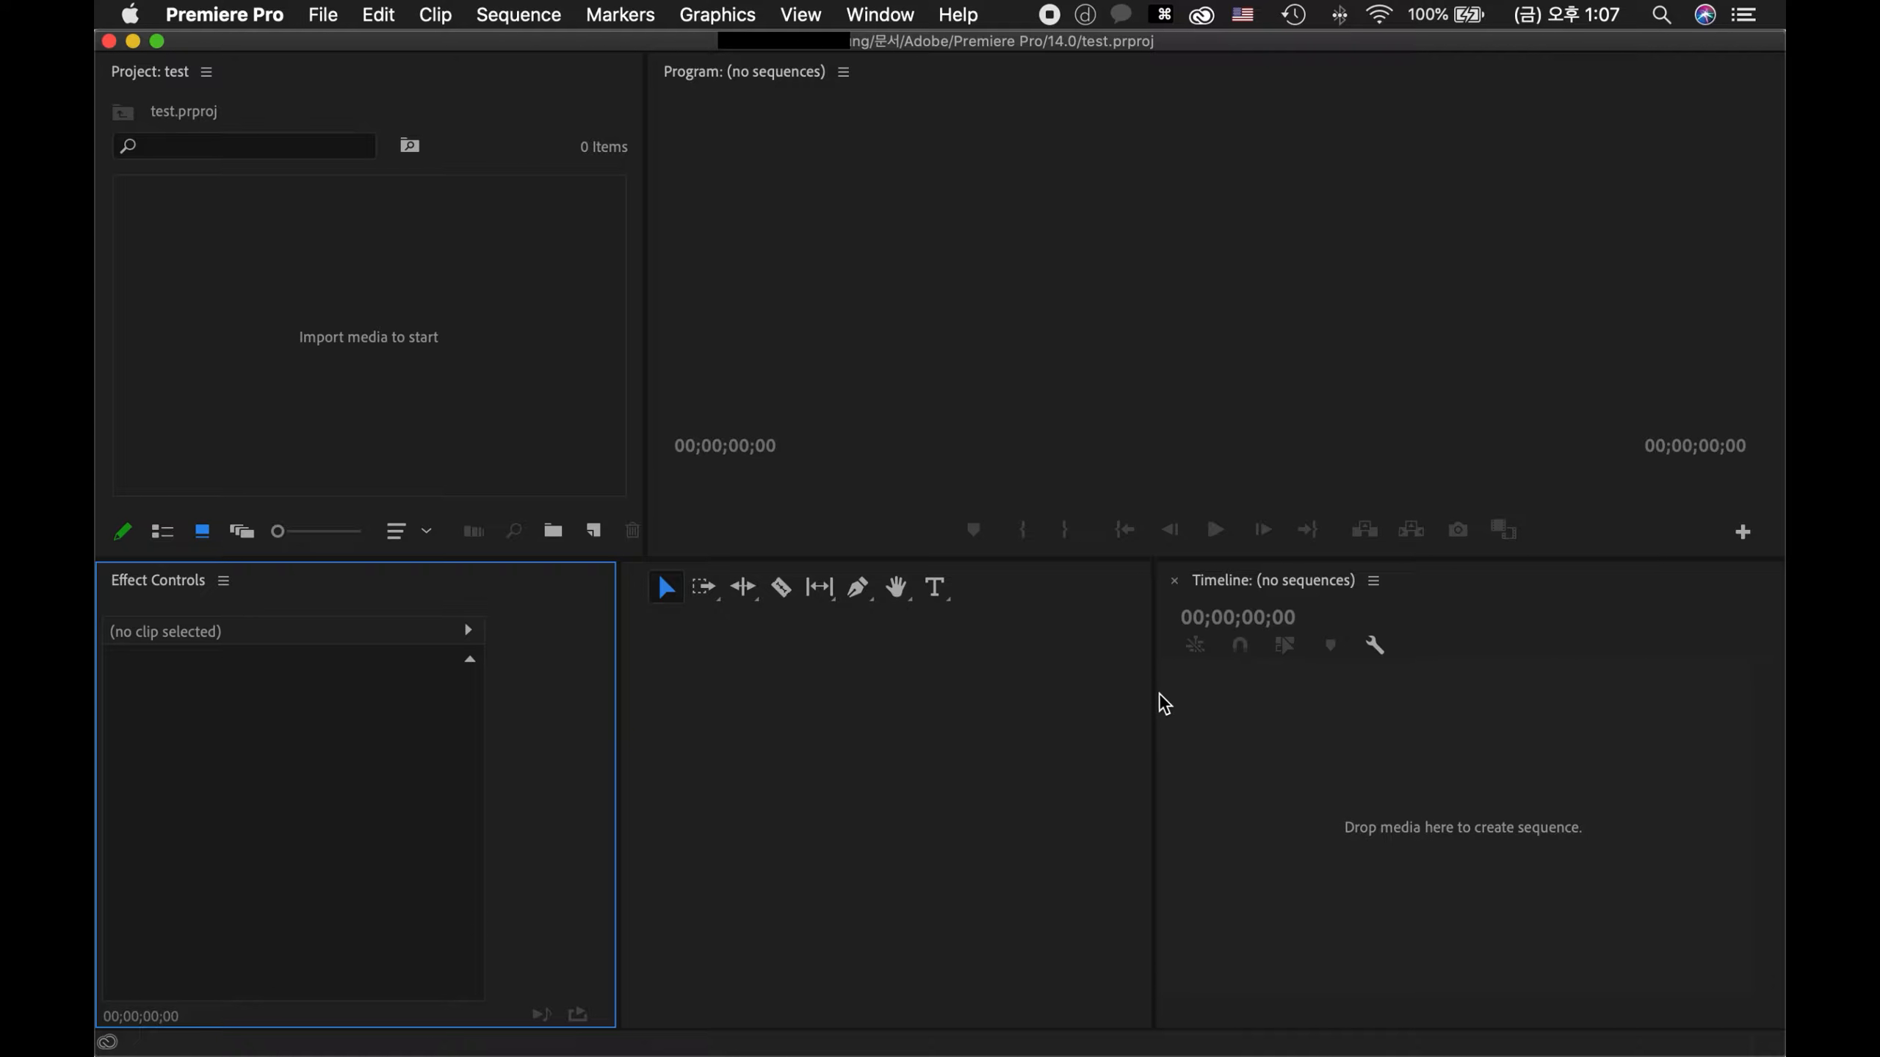
{"action": "left_click_drag", "start_coordinate": [1155, 699], "coordinate": [820, 554]}
{"action": "left_click_drag", "start_coordinate": [696, 678], "coordinate": [671, 680]}
{"action": "left_click", "coordinate": [638, 917]}
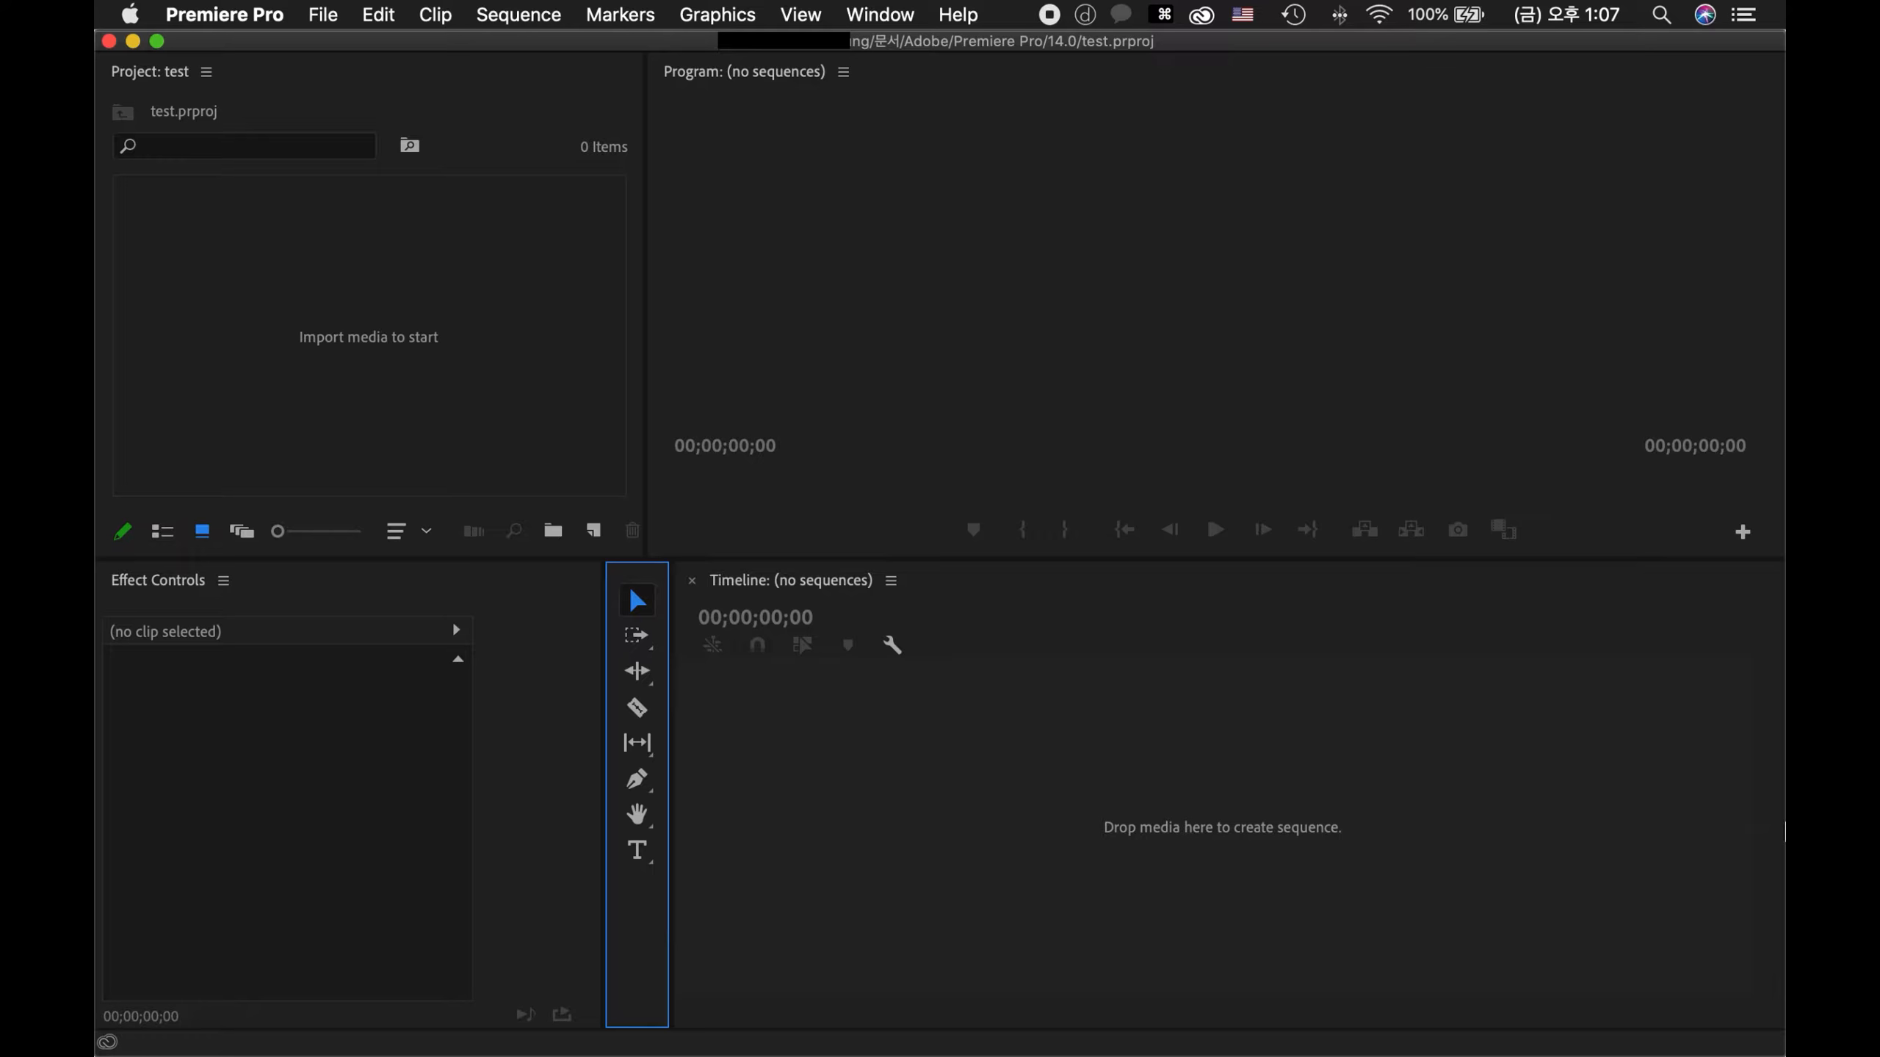
{"action": "left_click_drag", "start_coordinate": [969, 606], "coordinate": [722, 617]}
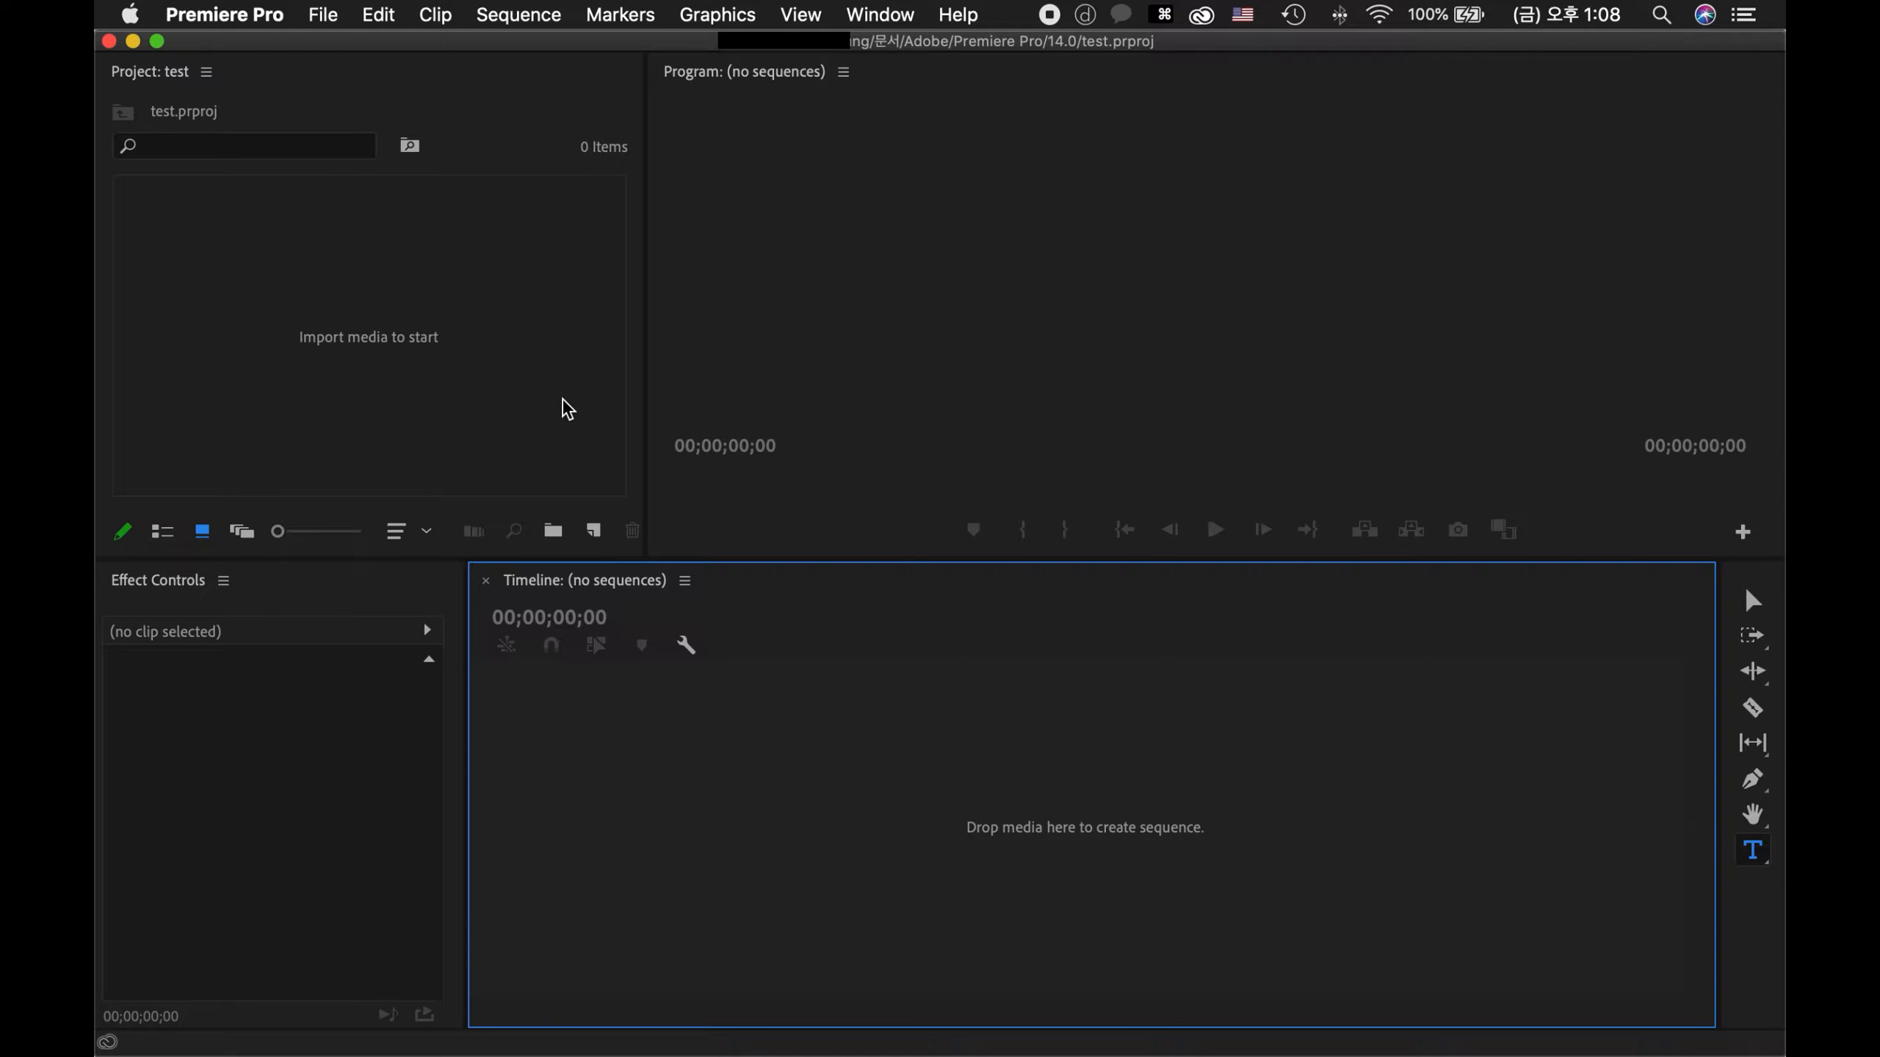
- Add the History panel to the layout and close it again
{"action": "left_click", "coordinate": [880, 15]}
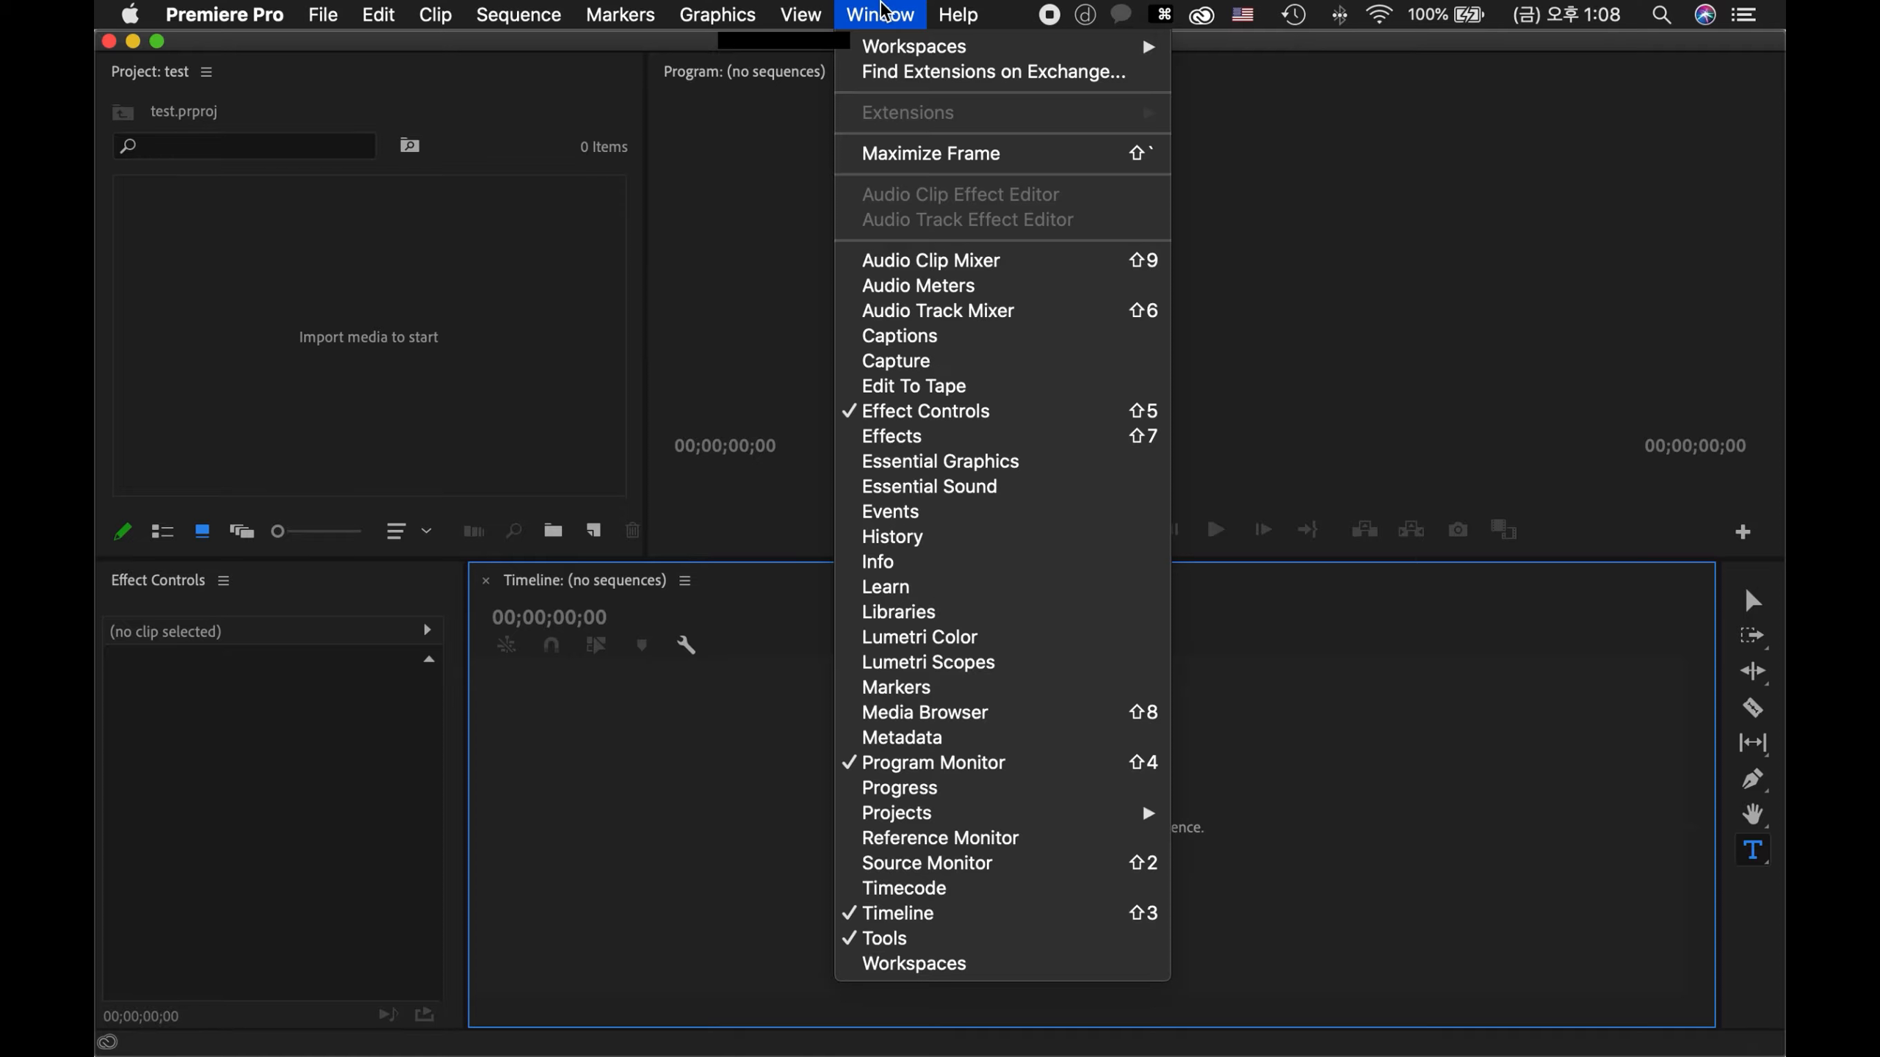
{"action": "left_click", "coordinate": [940, 538]}
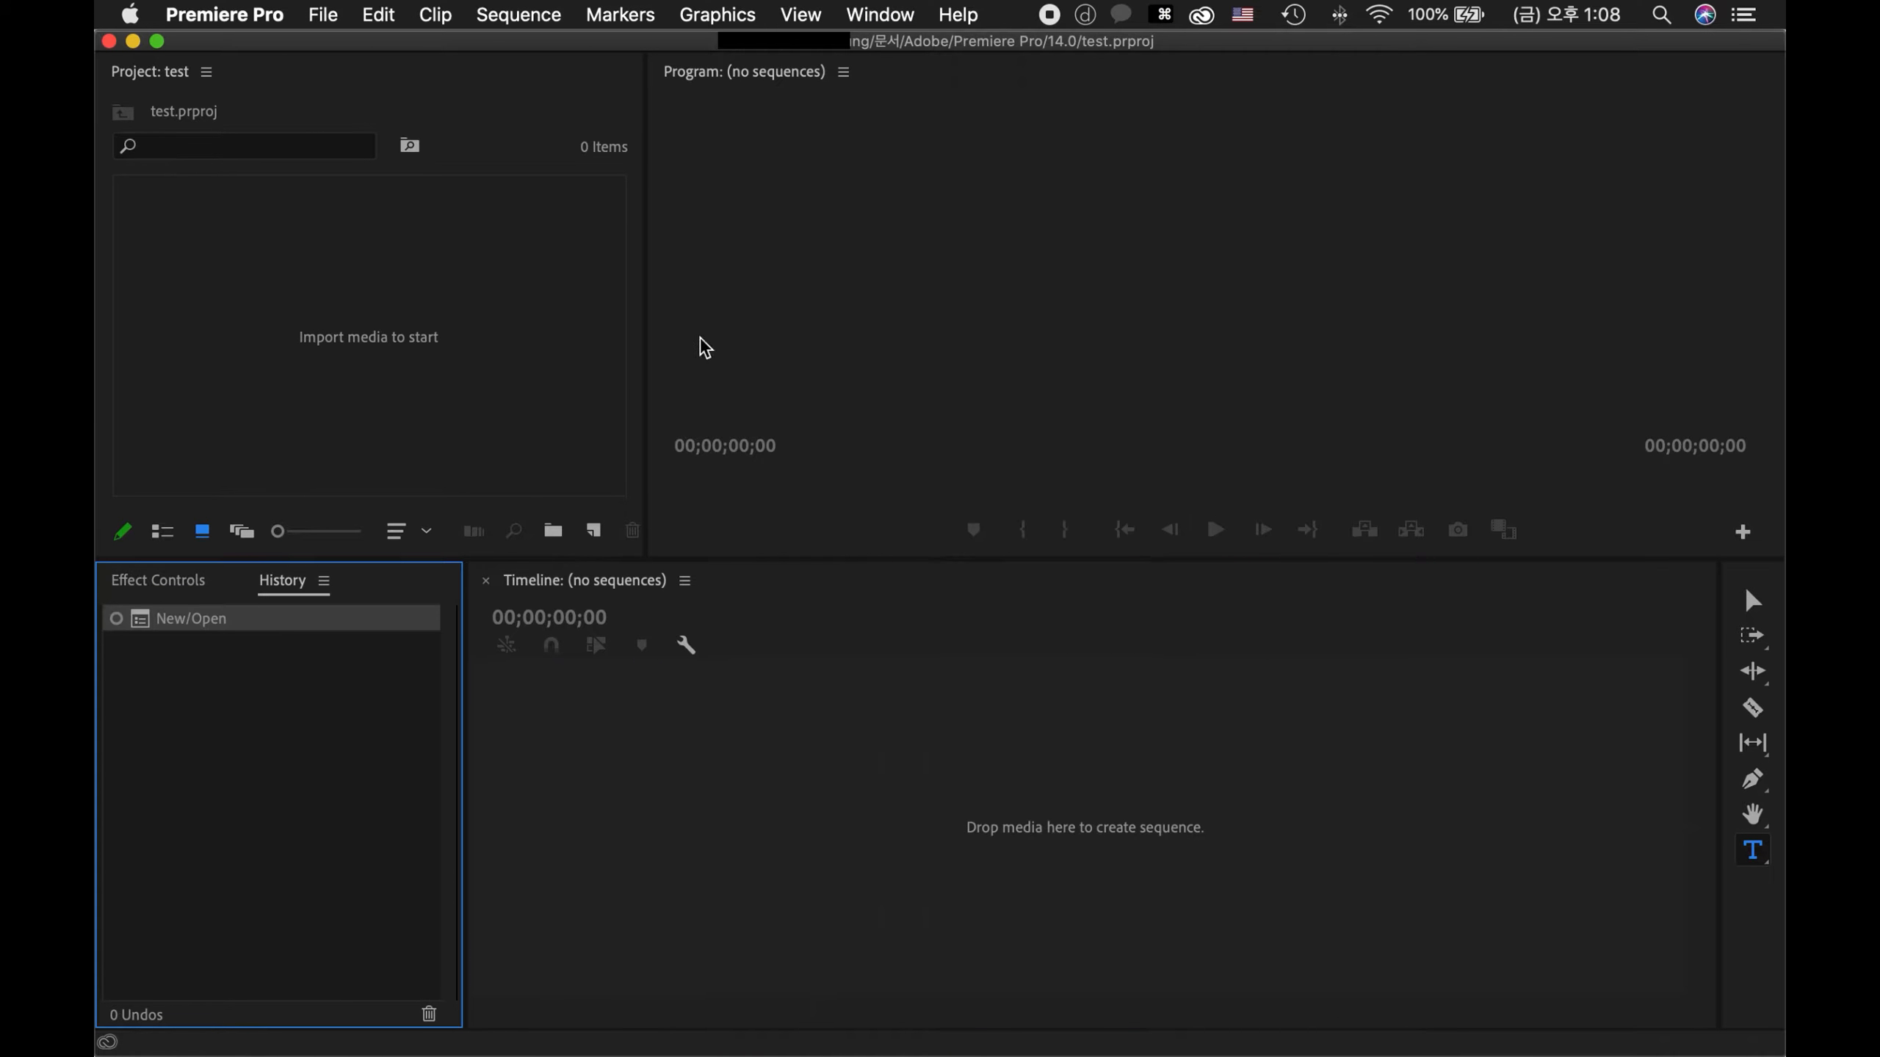
{"action": "right_click", "coordinate": [305, 598]}
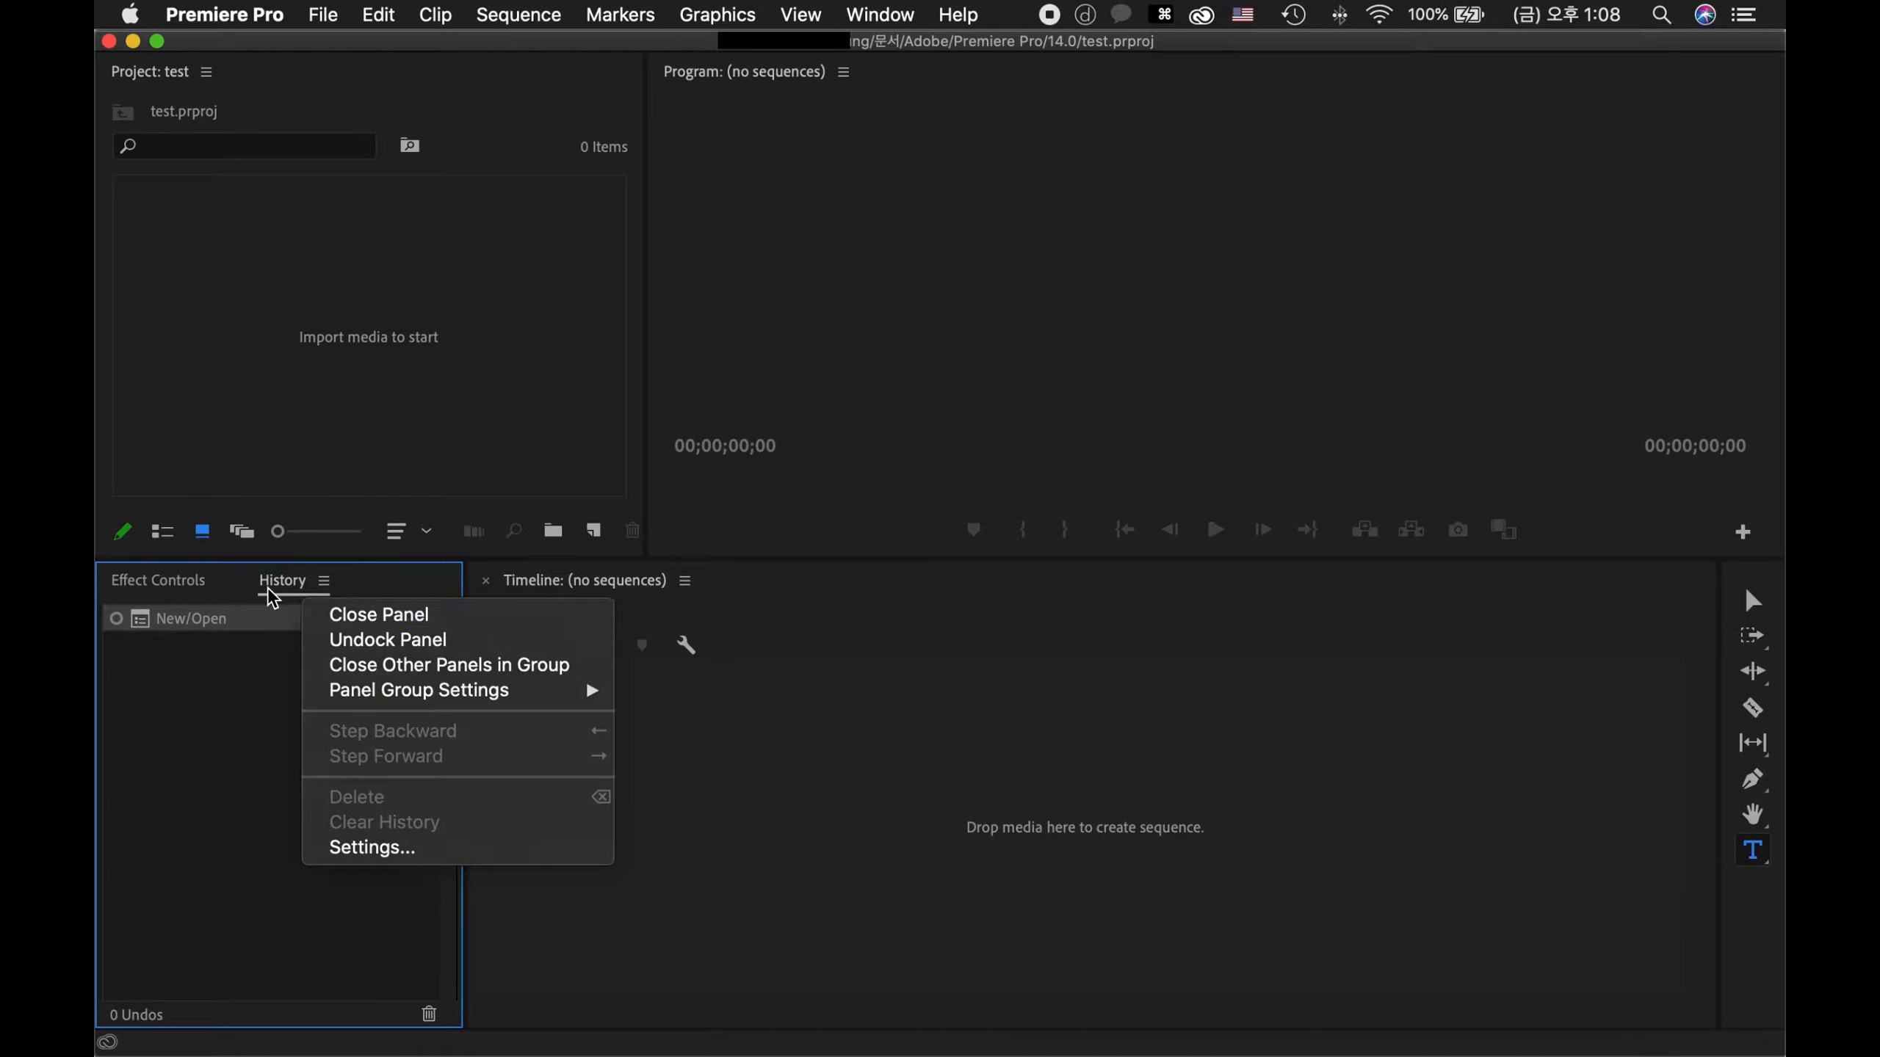
{"action": "left_click", "coordinate": [308, 595]}
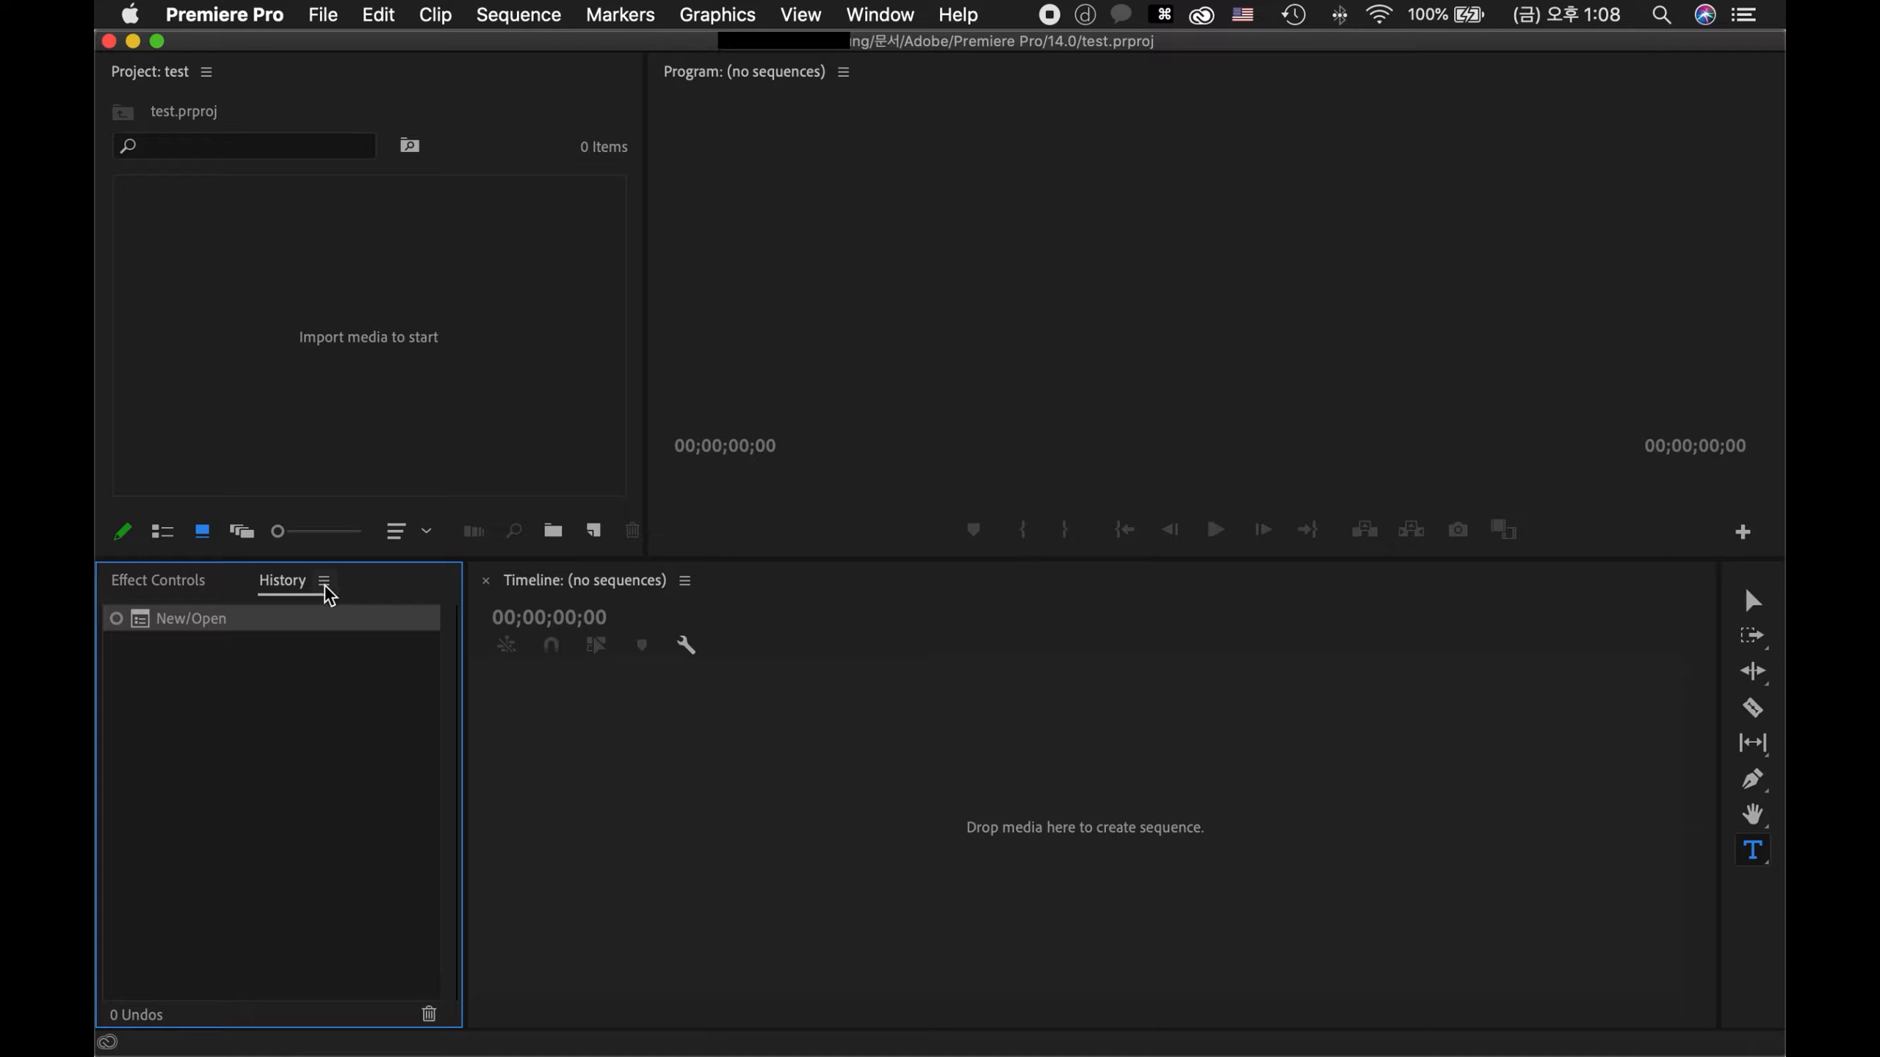
{"action": "left_click", "coordinate": [324, 582]}
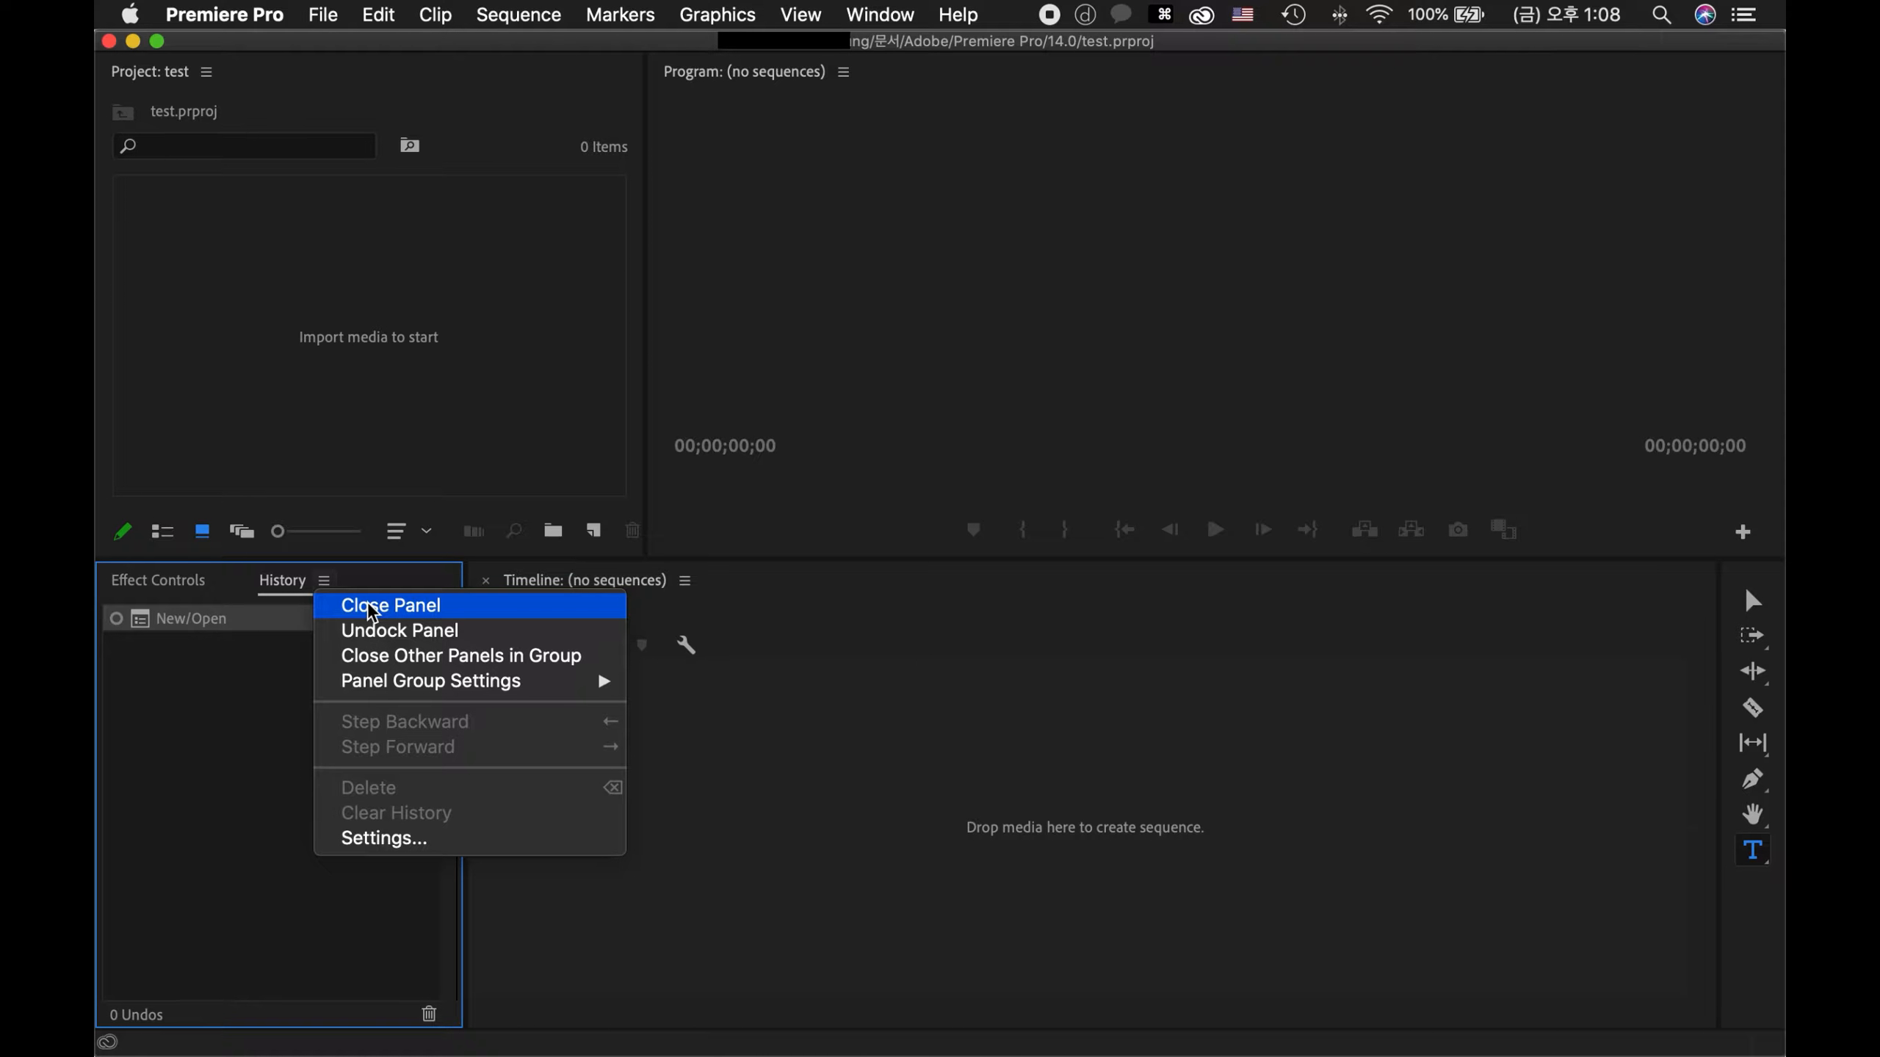
{"action": "left_click", "coordinate": [372, 607]}
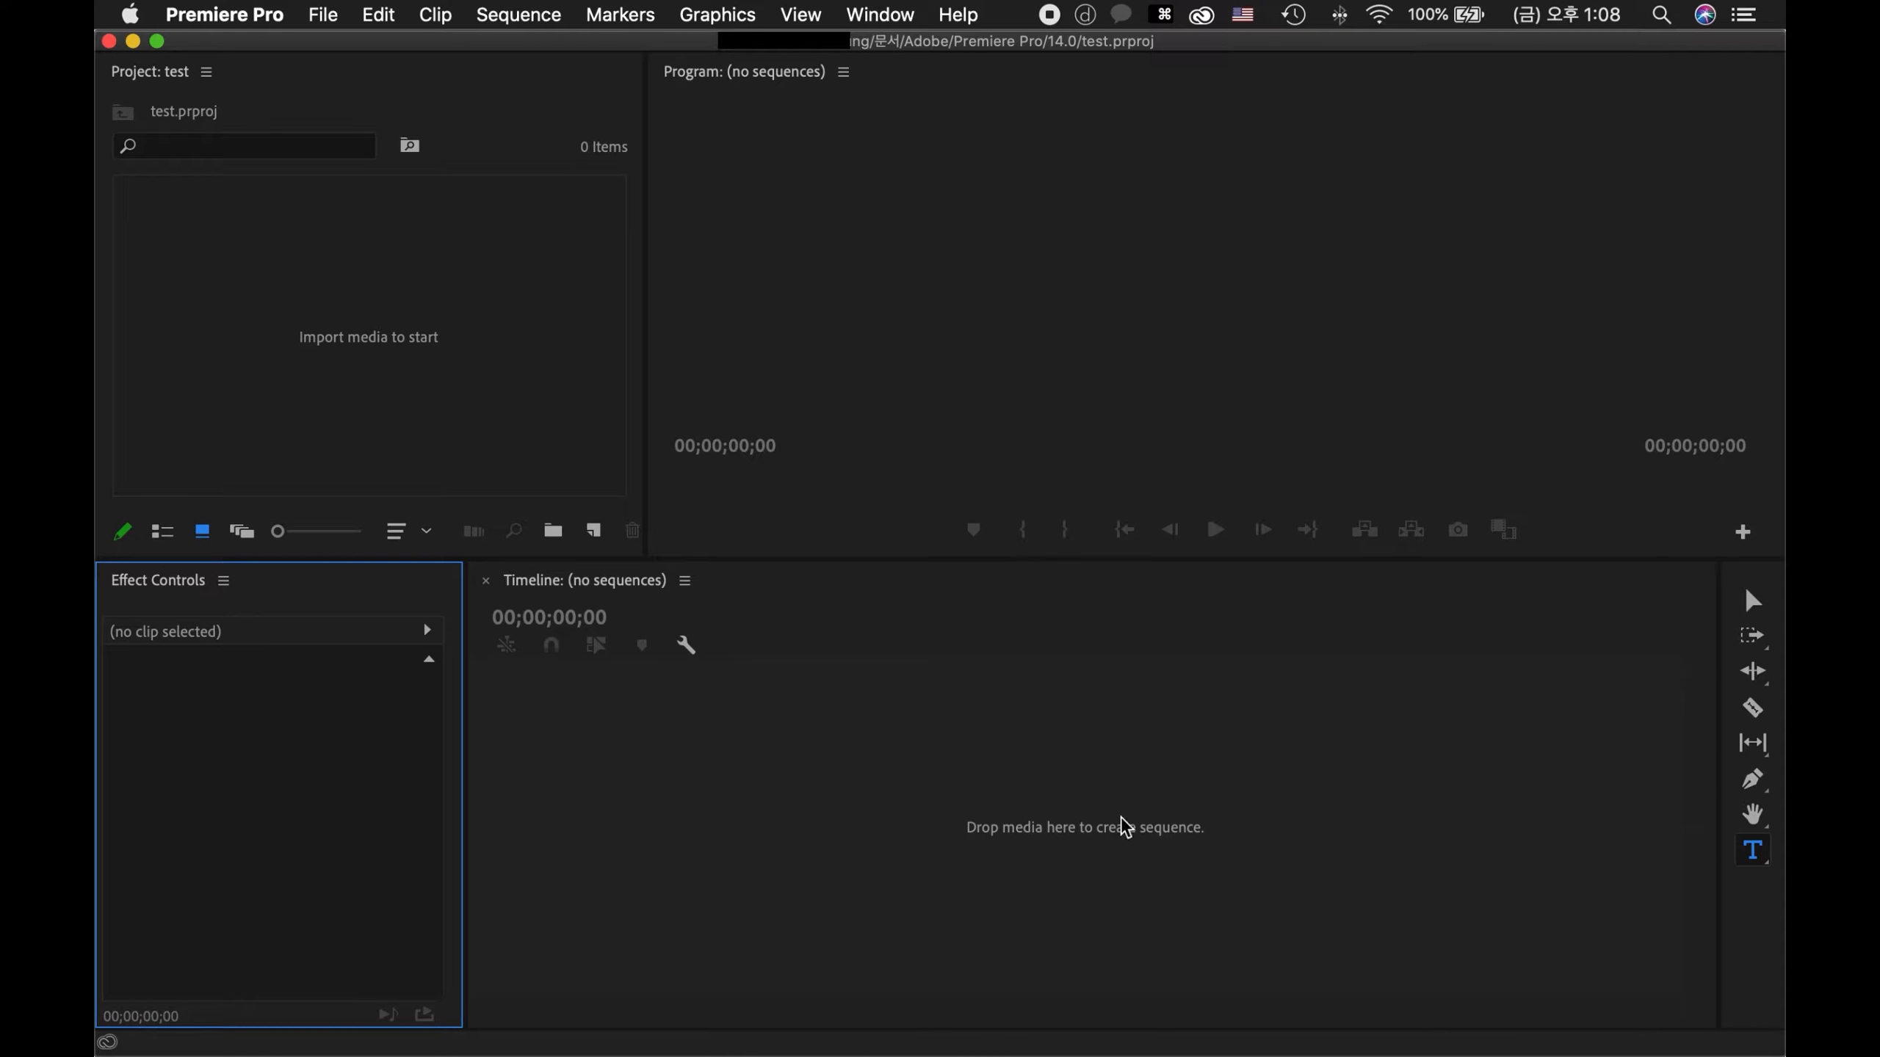
- Save the current panel layout as a new workspace named mine
{"action": "left_click", "coordinate": [880, 12]}
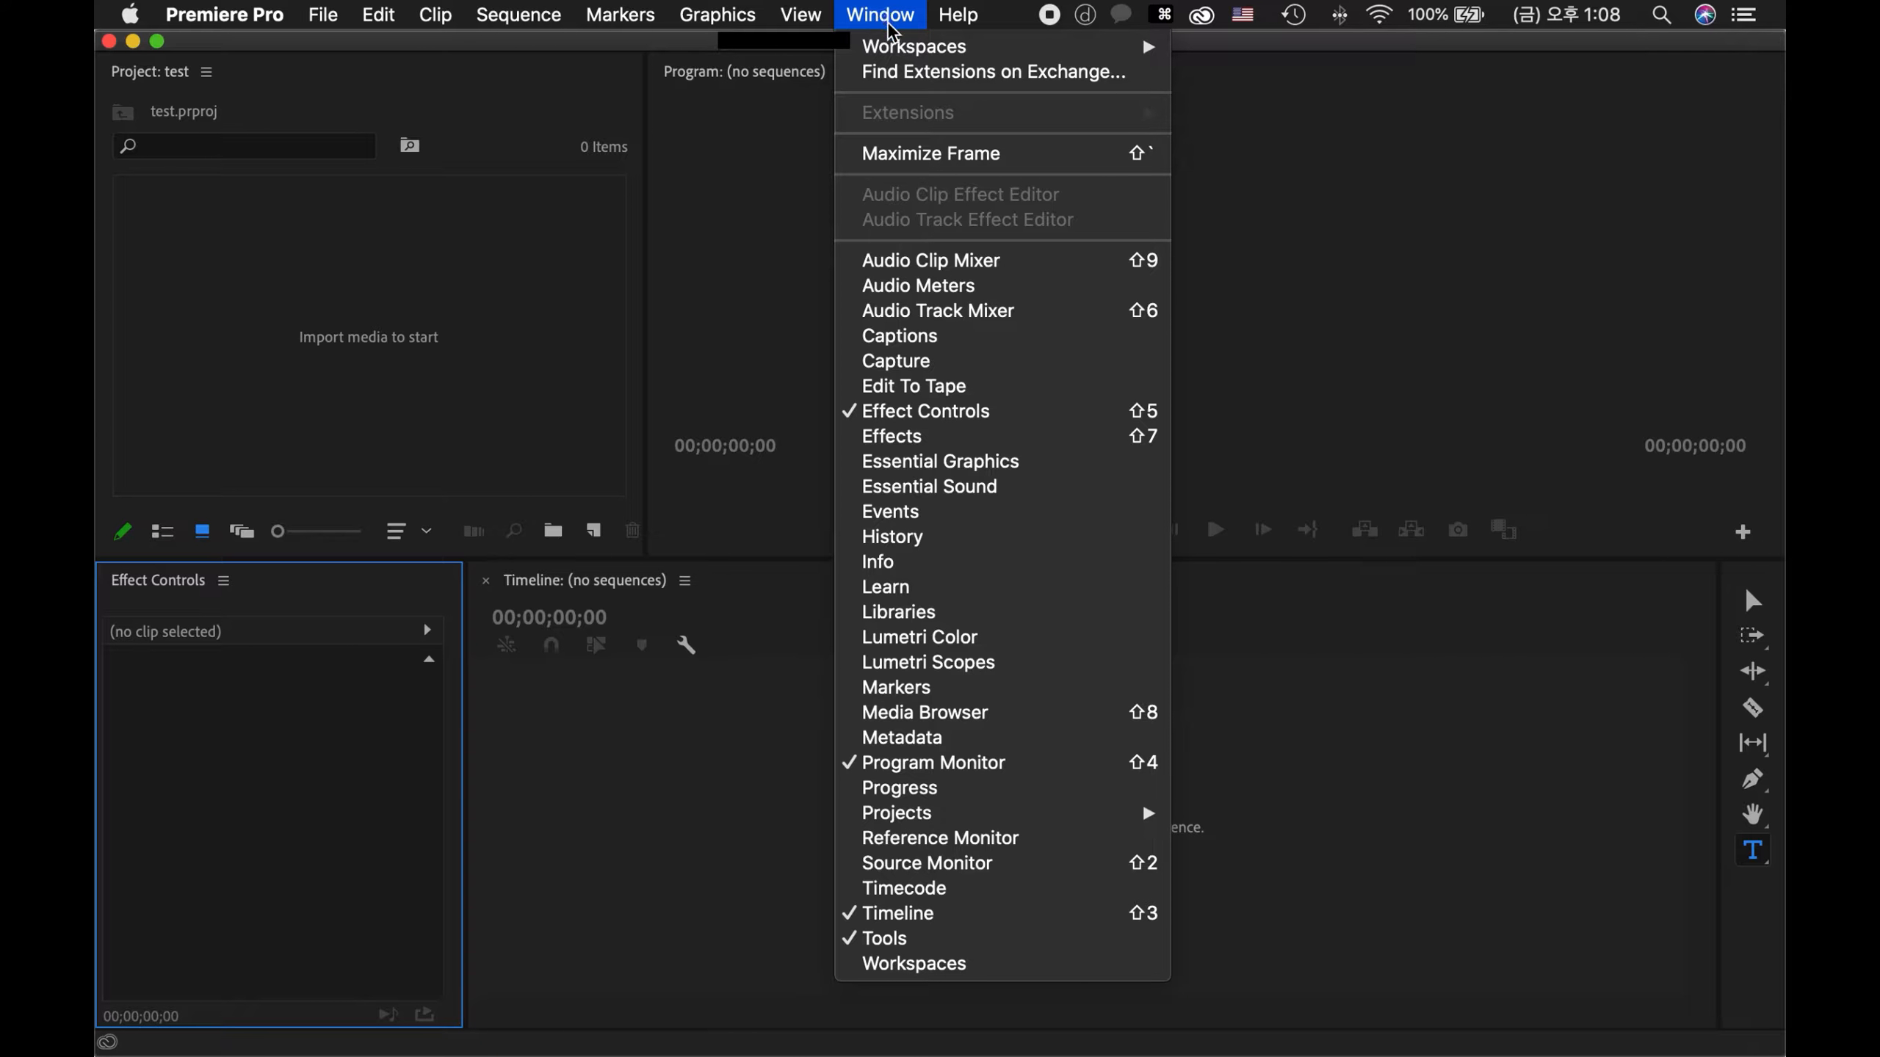
{"action": "mouse_move", "coordinate": [896, 46]}
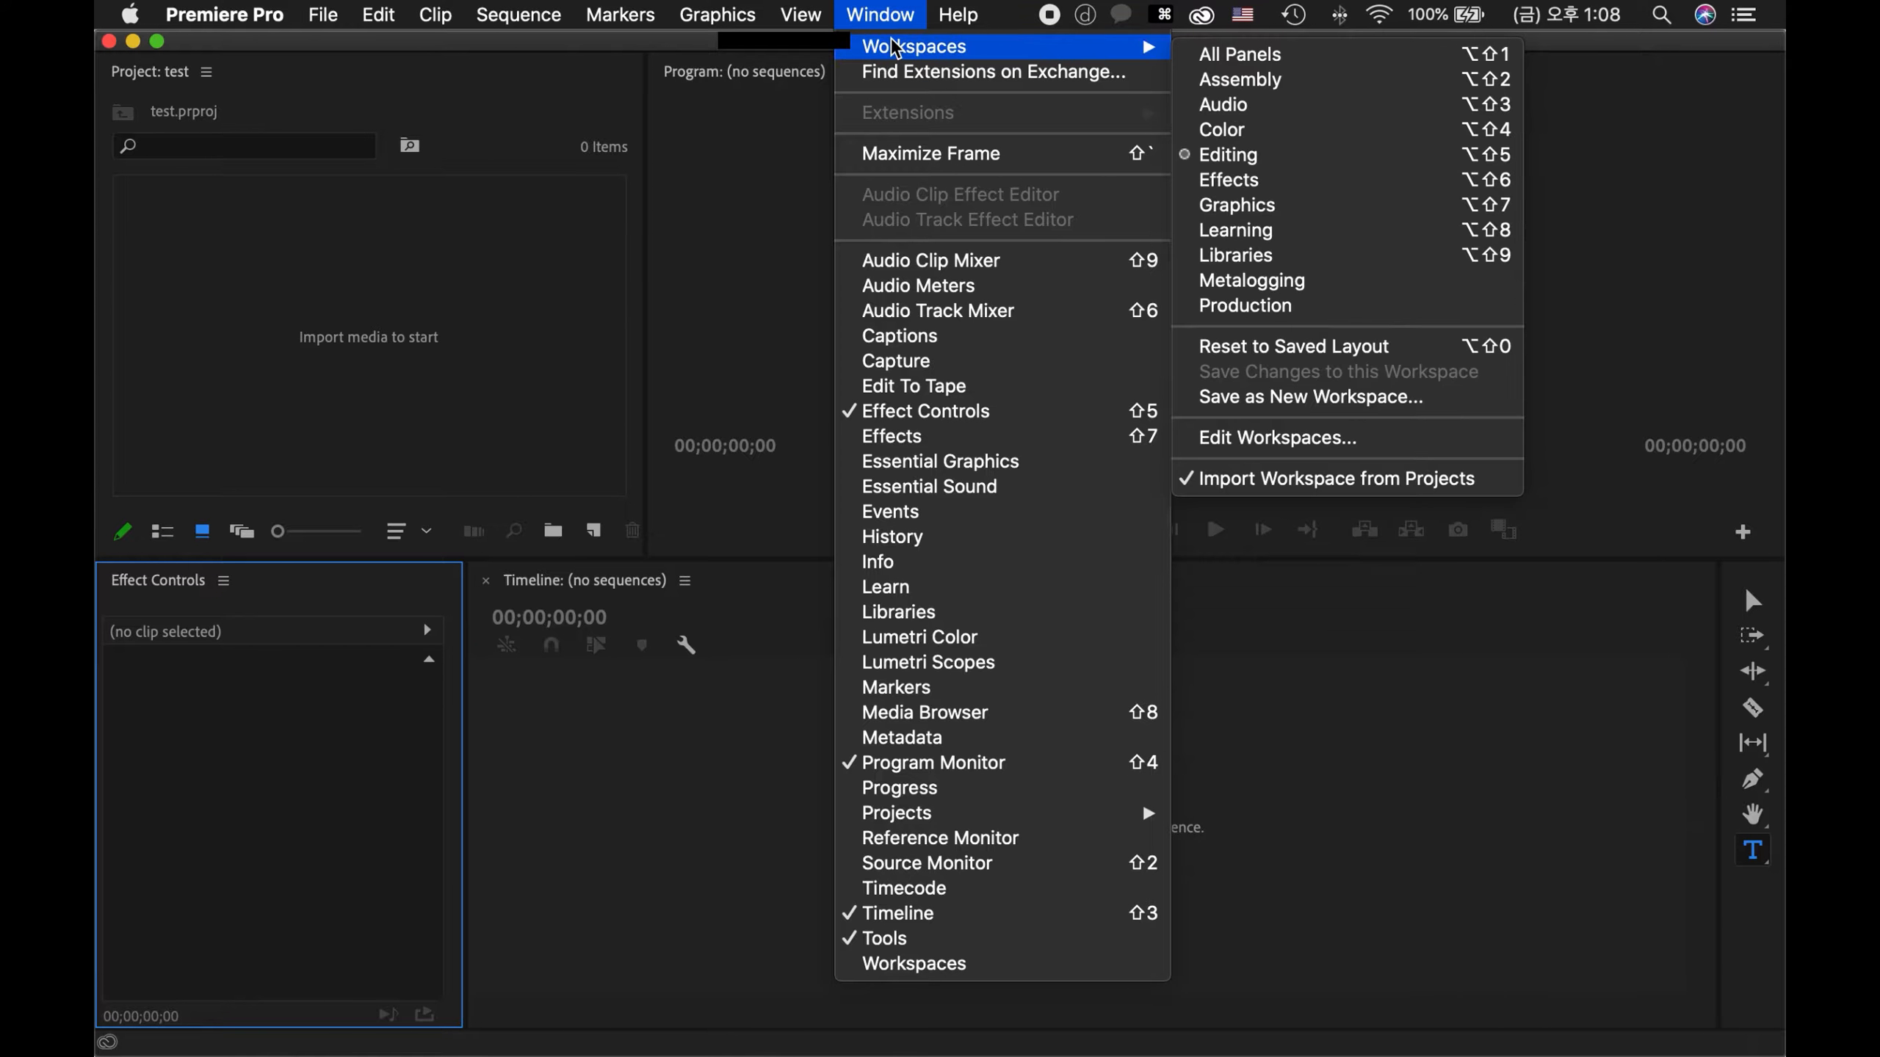
{"action": "left_click", "coordinate": [1307, 398]}
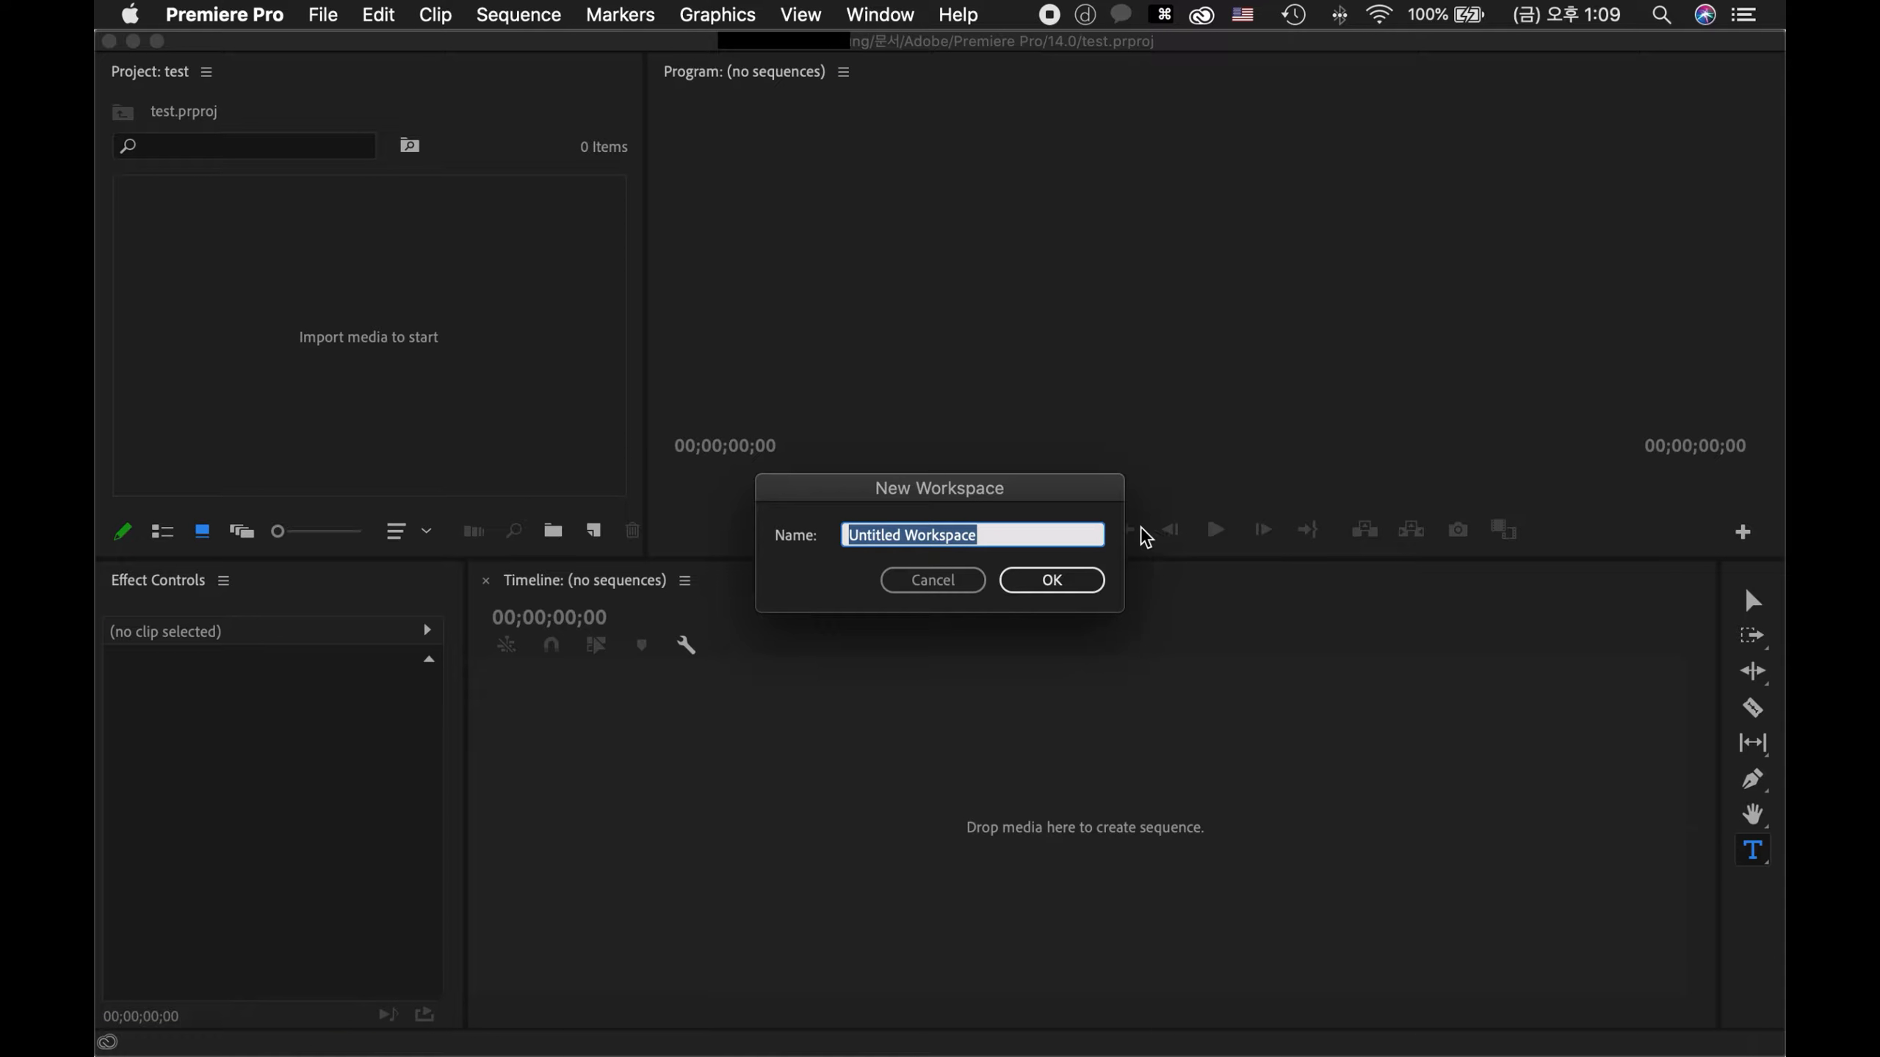
{"action": "type", "text": "mine"}
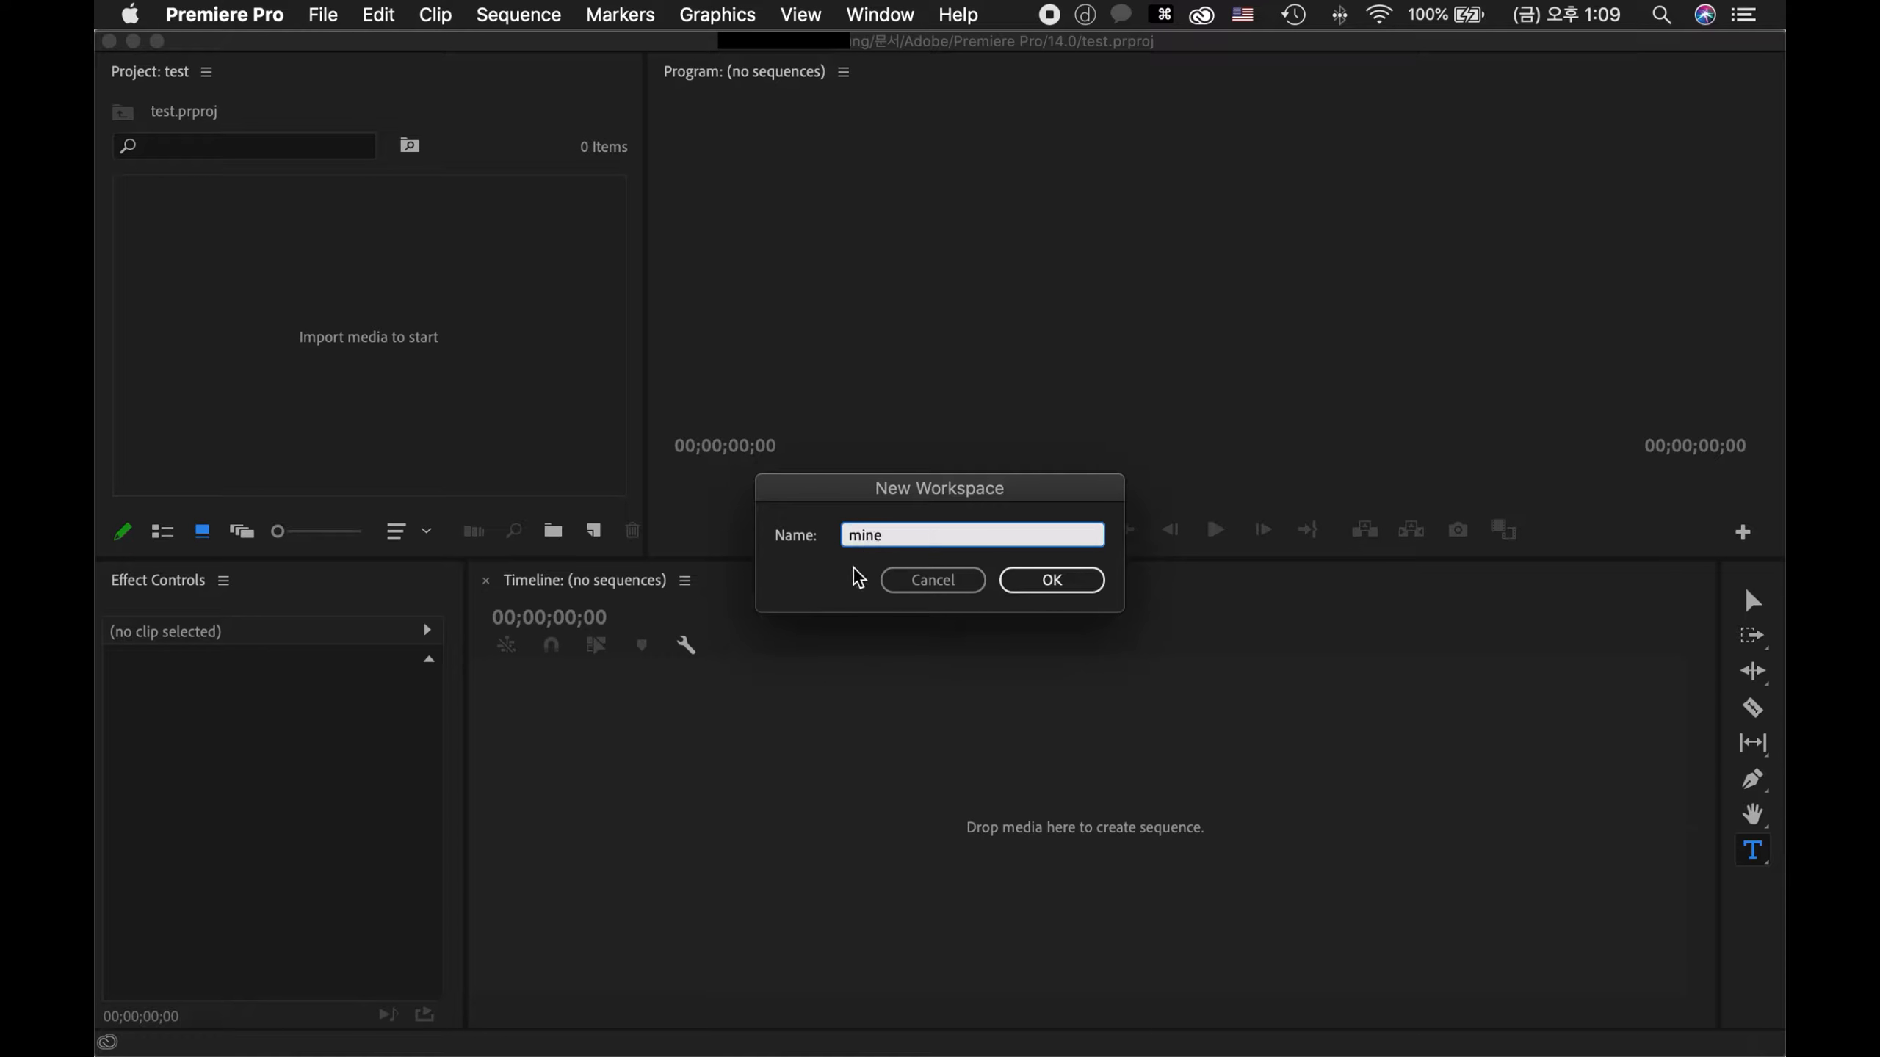
{"action": "left_click", "coordinate": [1061, 597]}
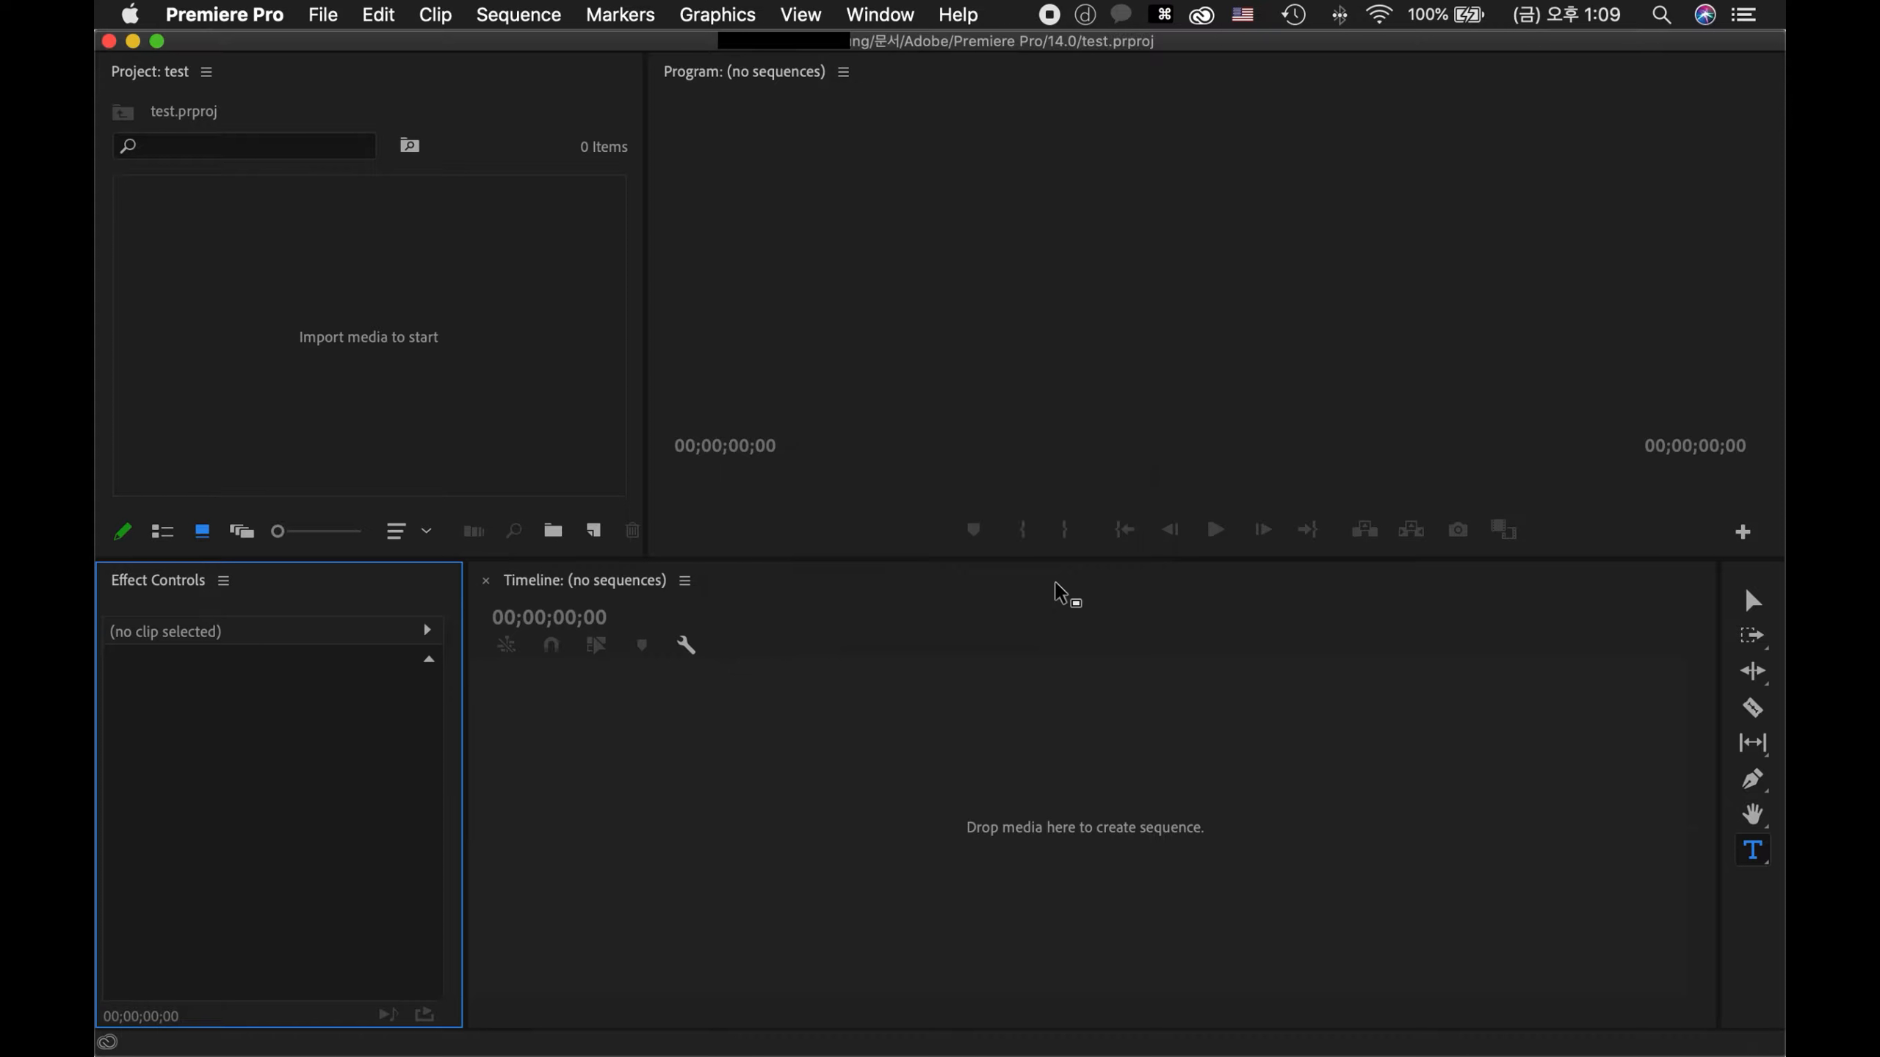
- Load the Effects workspace and switch back to the custom workspace mine
{"action": "left_click", "coordinate": [890, 10]}
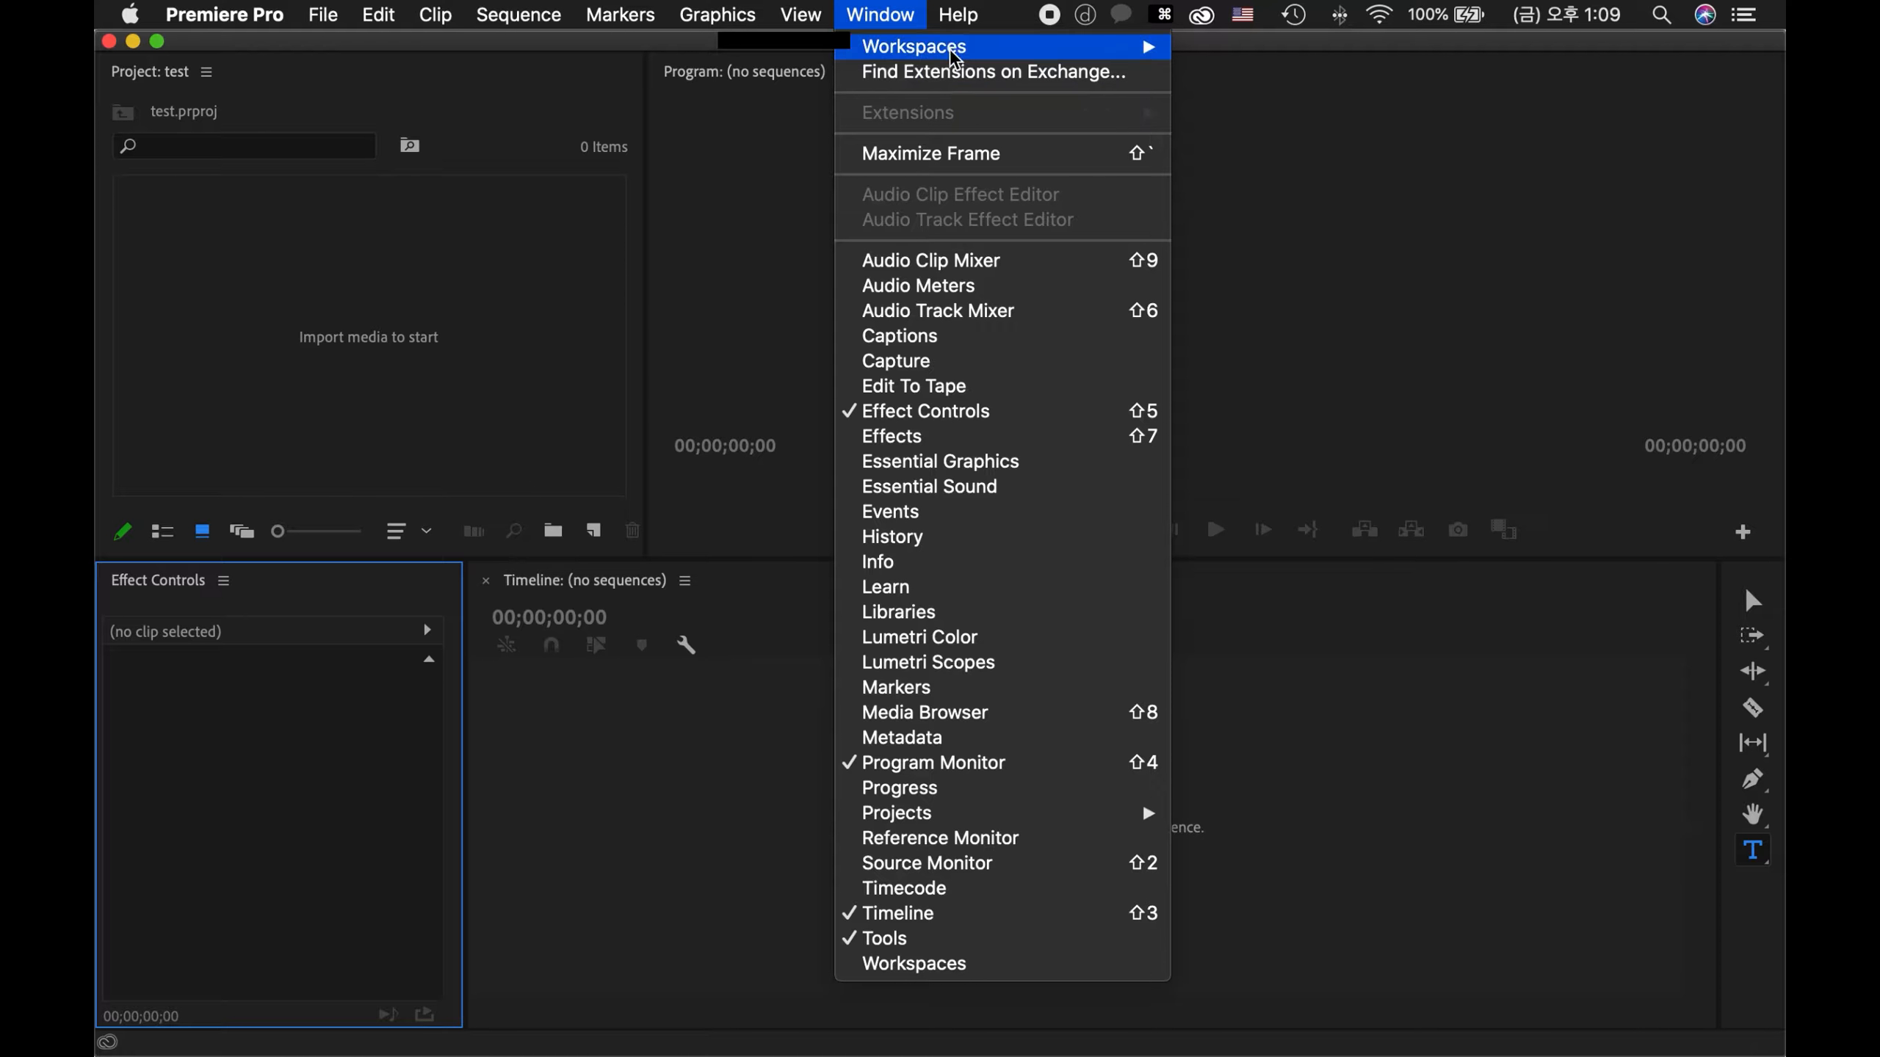
{"action": "mouse_move", "coordinate": [918, 47]}
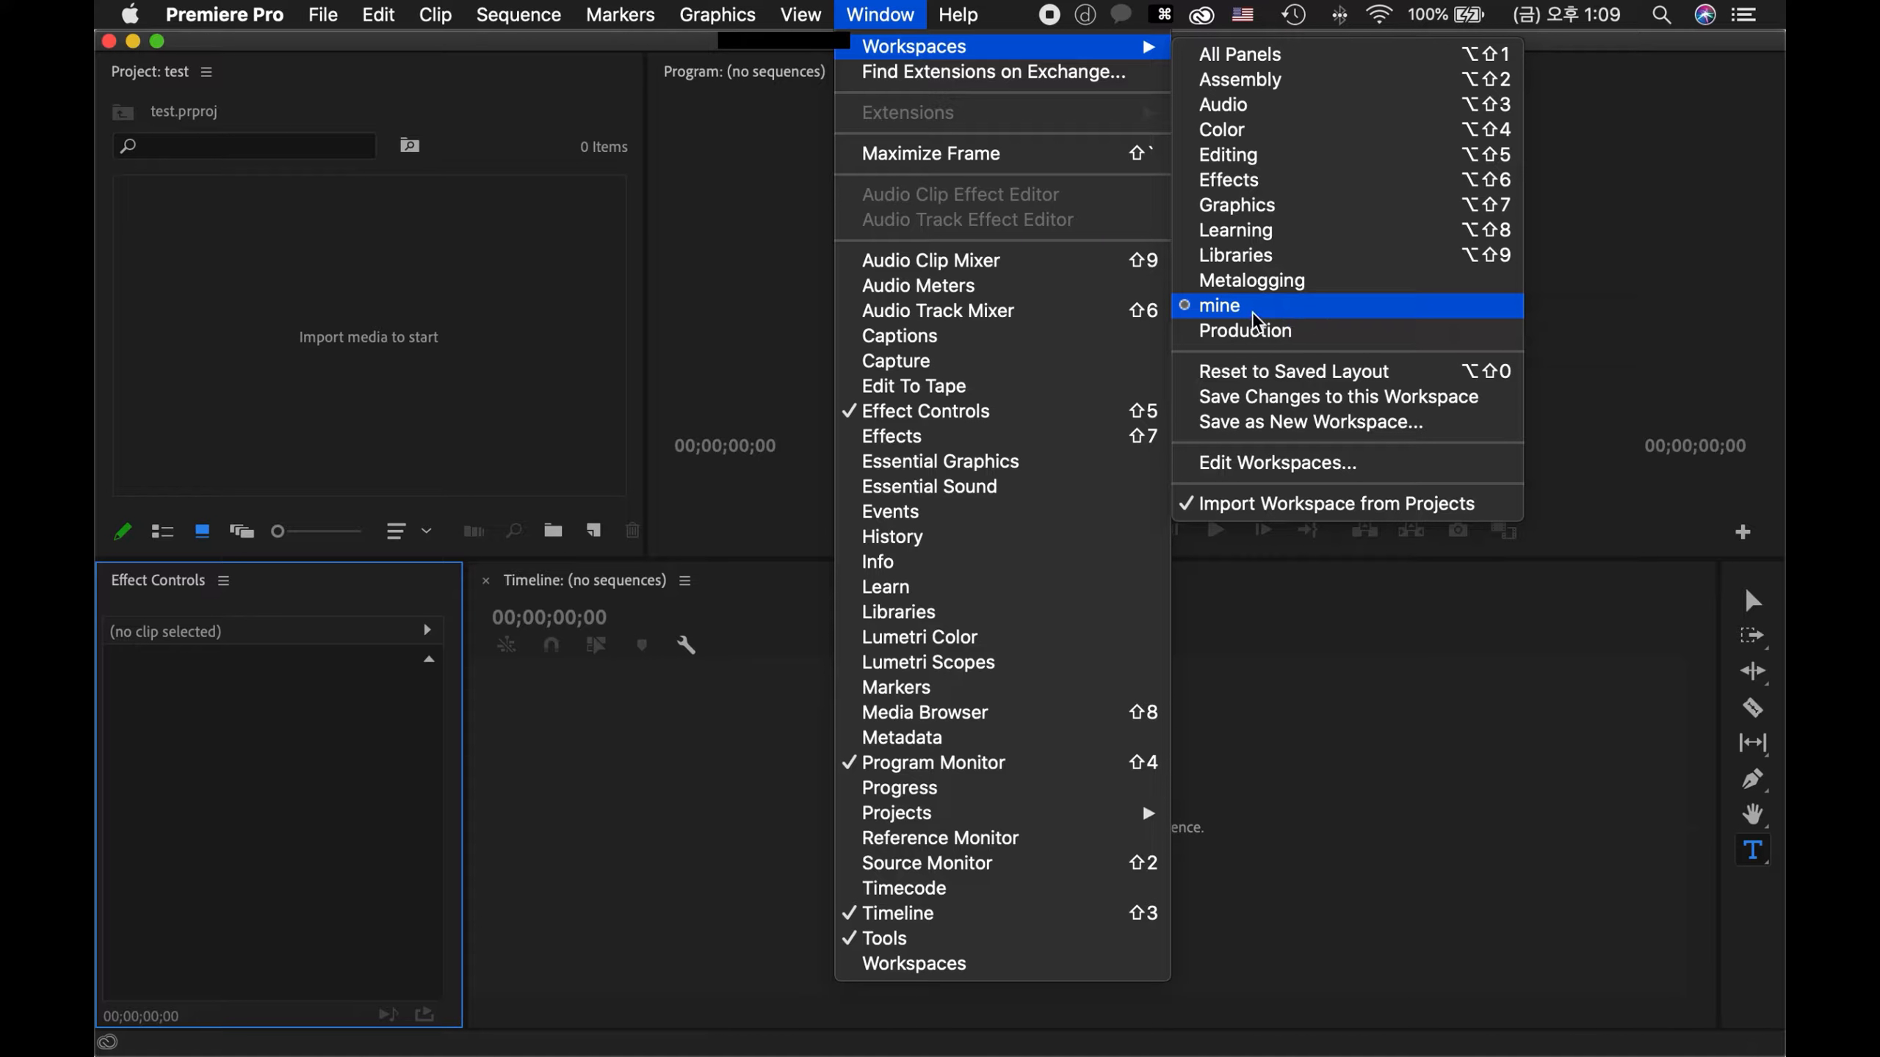
{"action": "left_click", "coordinate": [1274, 194]}
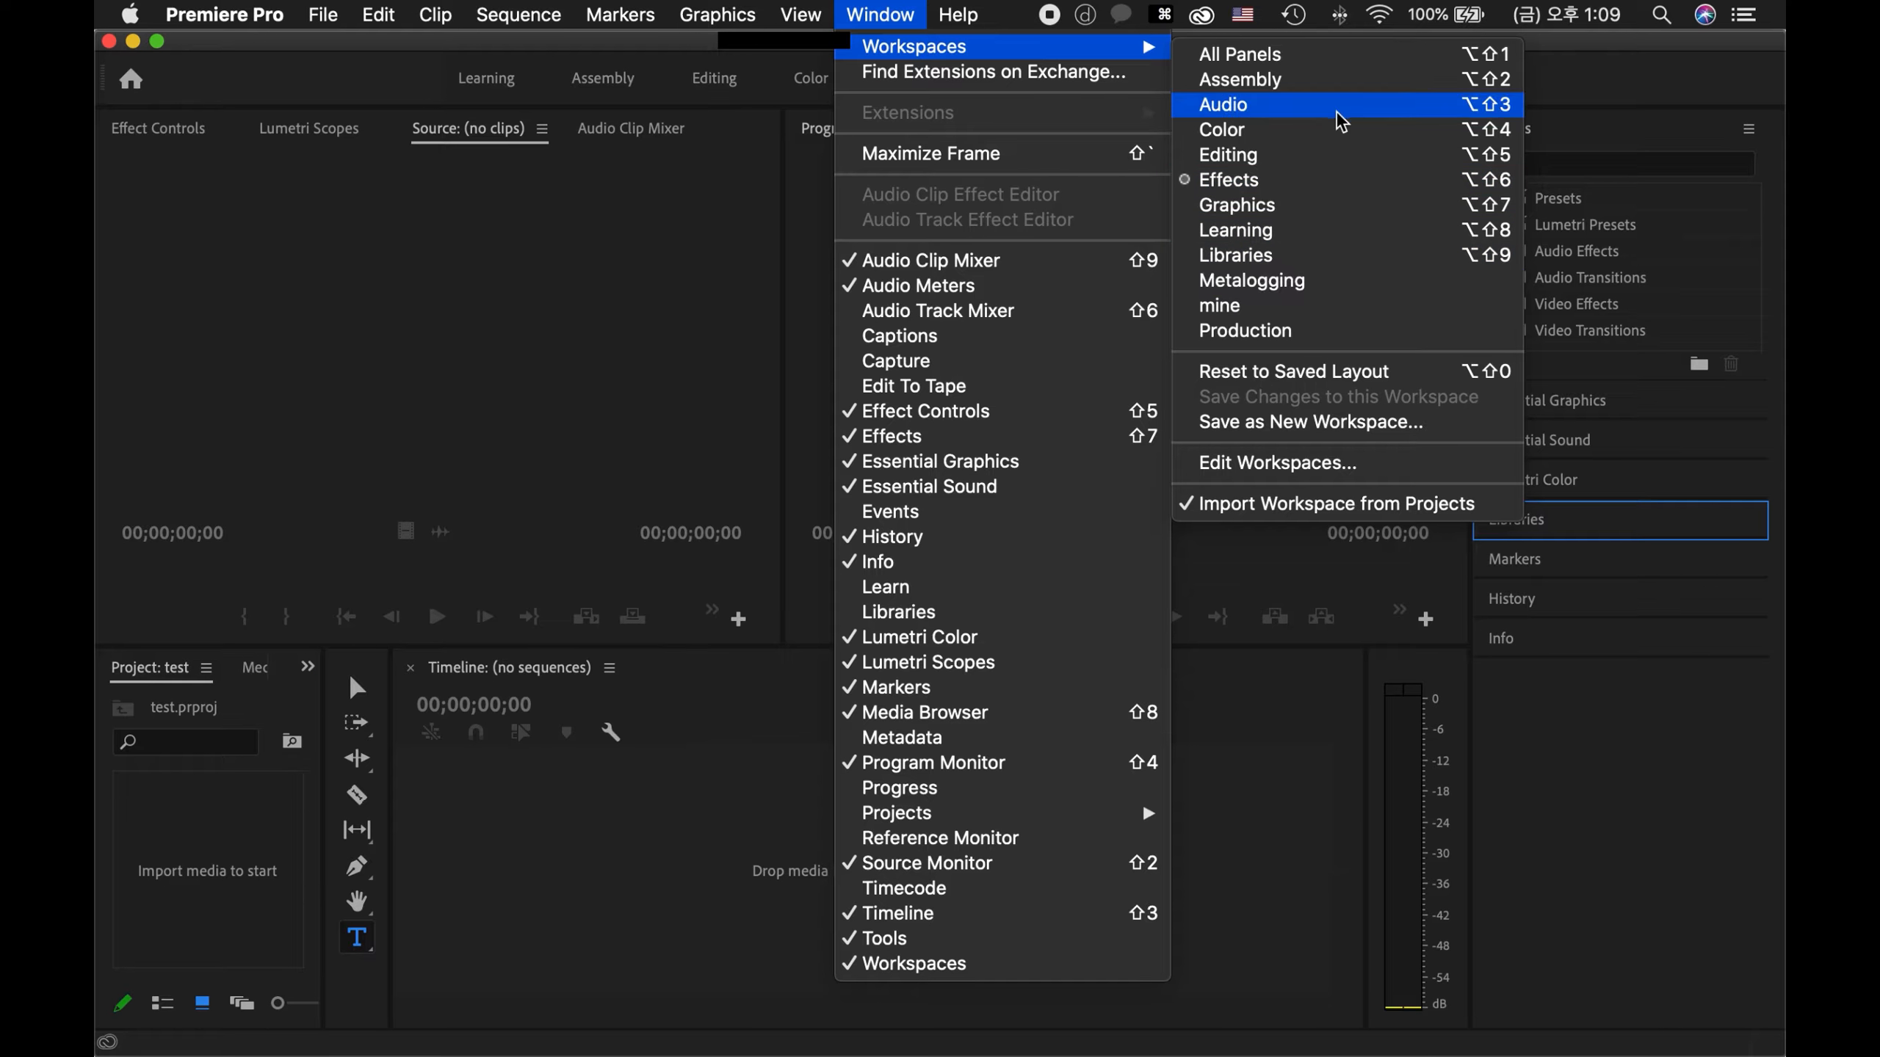
{"action": "left_click", "coordinate": [1323, 305]}
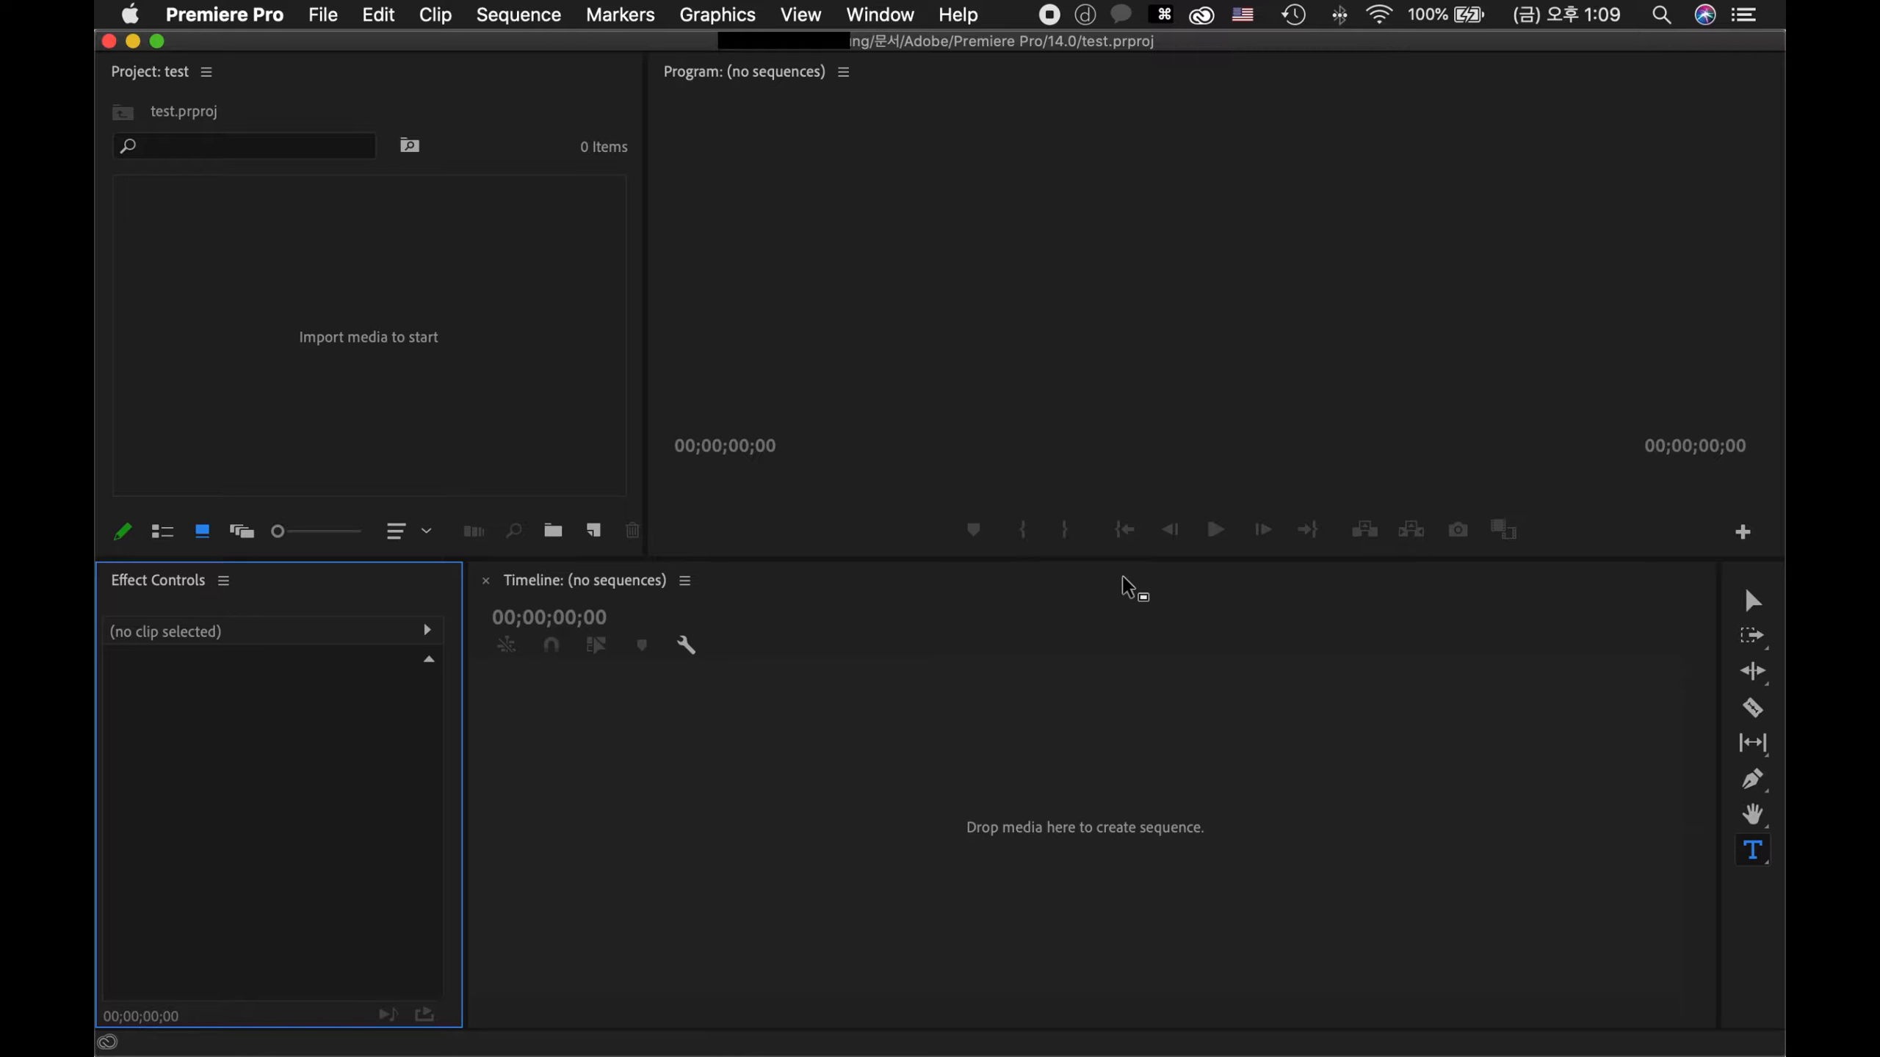
{"action": "left_click", "coordinate": [435, 379]}
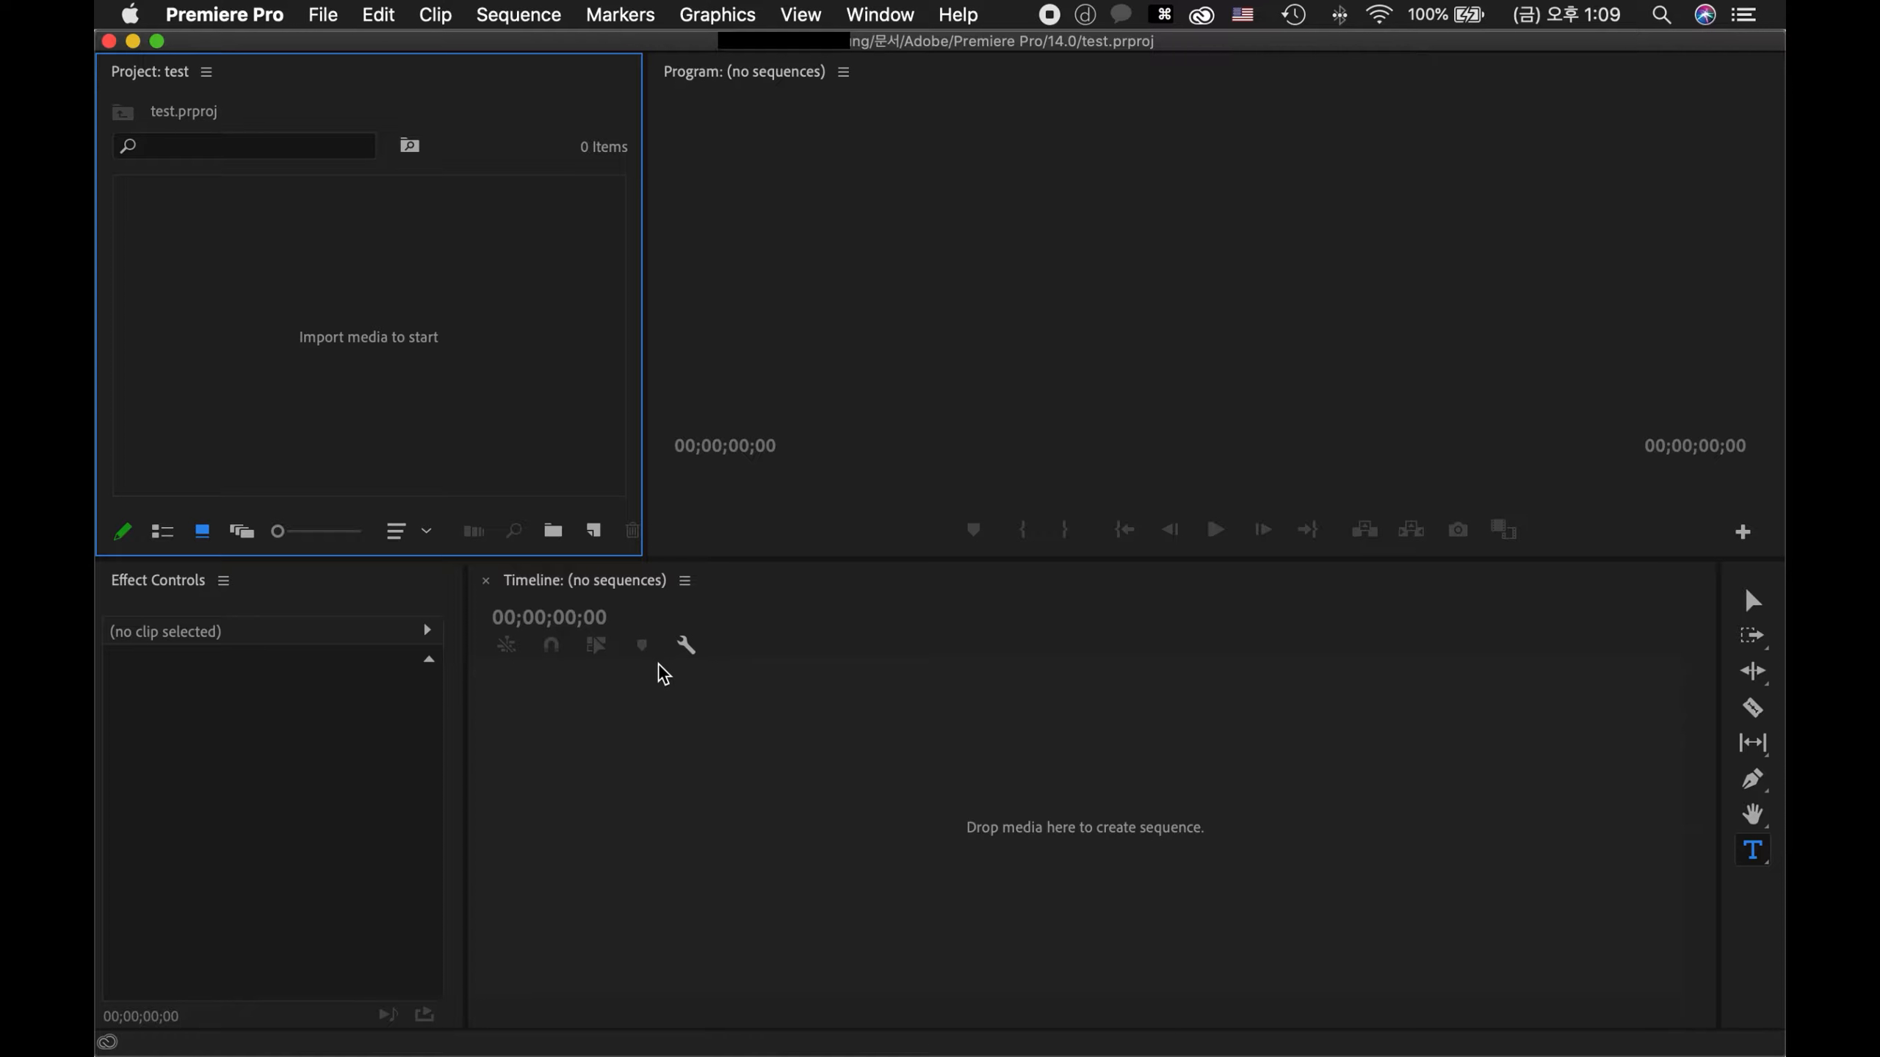
{"action": "left_click", "coordinate": [323, 14]}
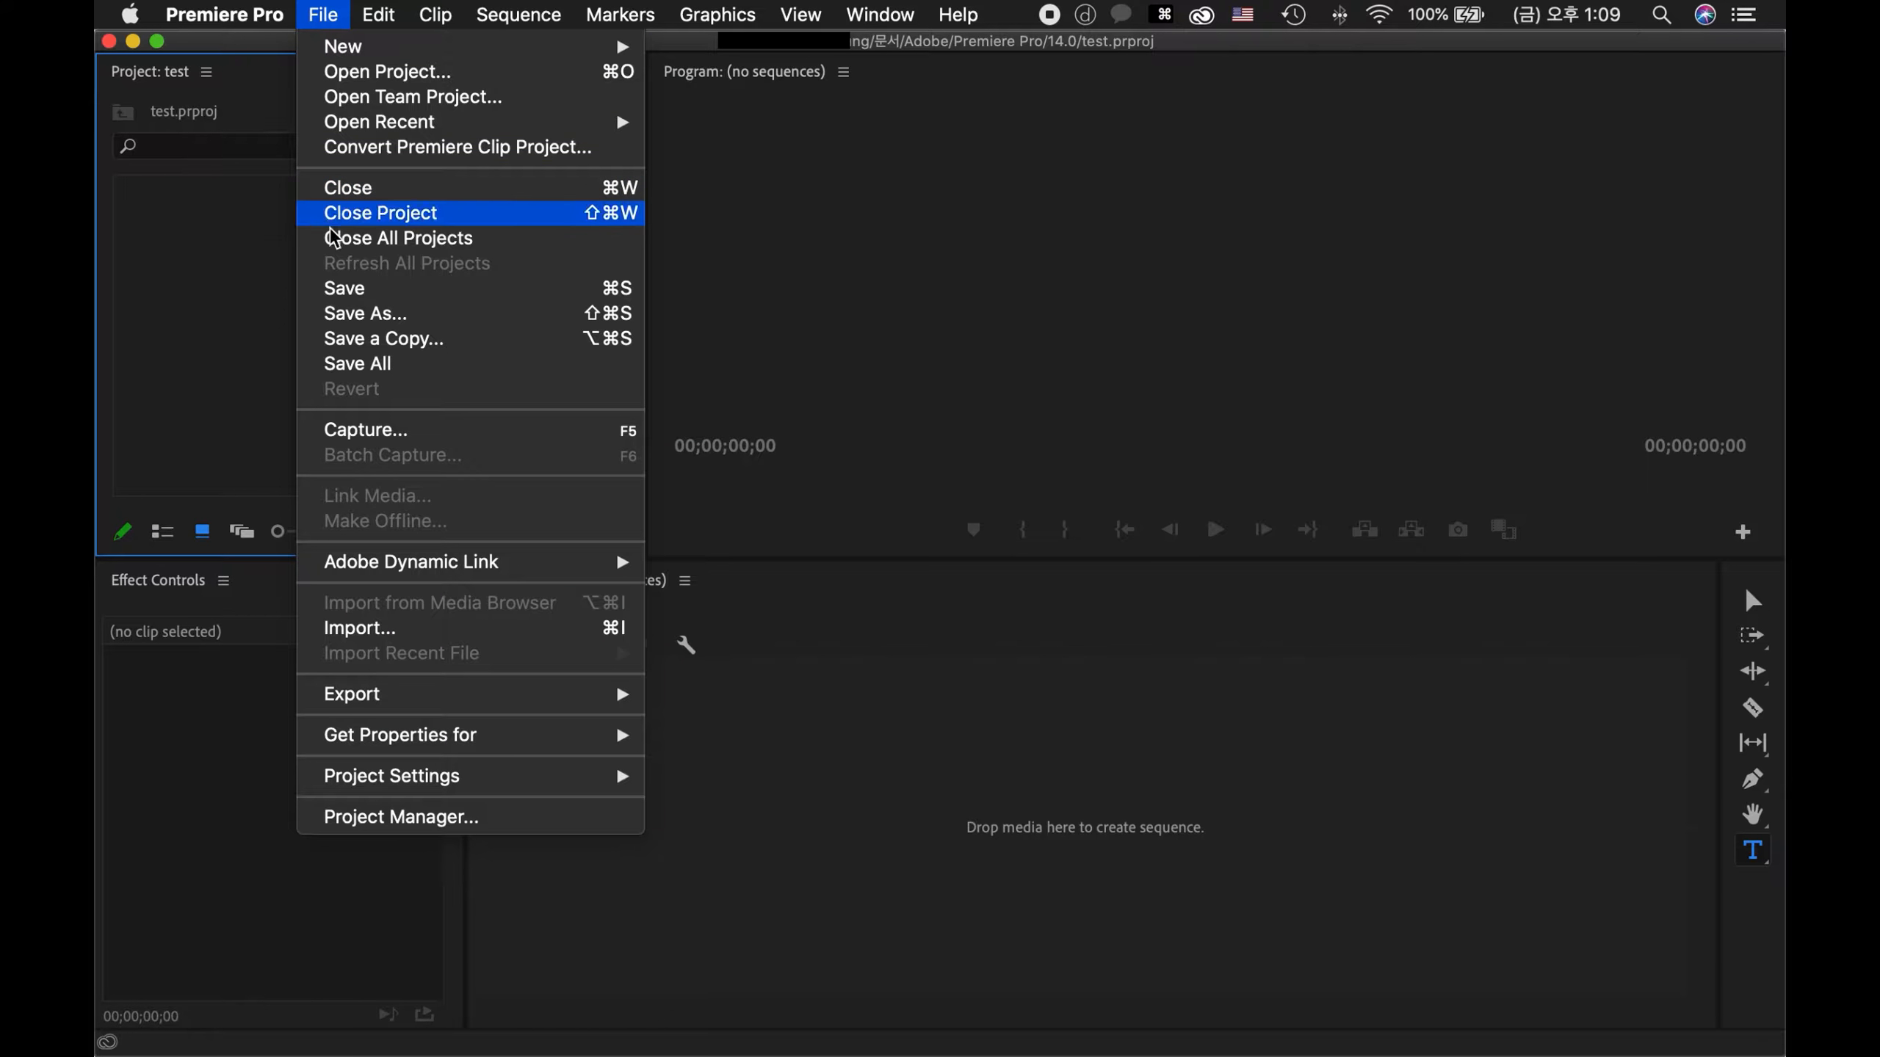
{"action": "left_click", "coordinate": [387, 72]}
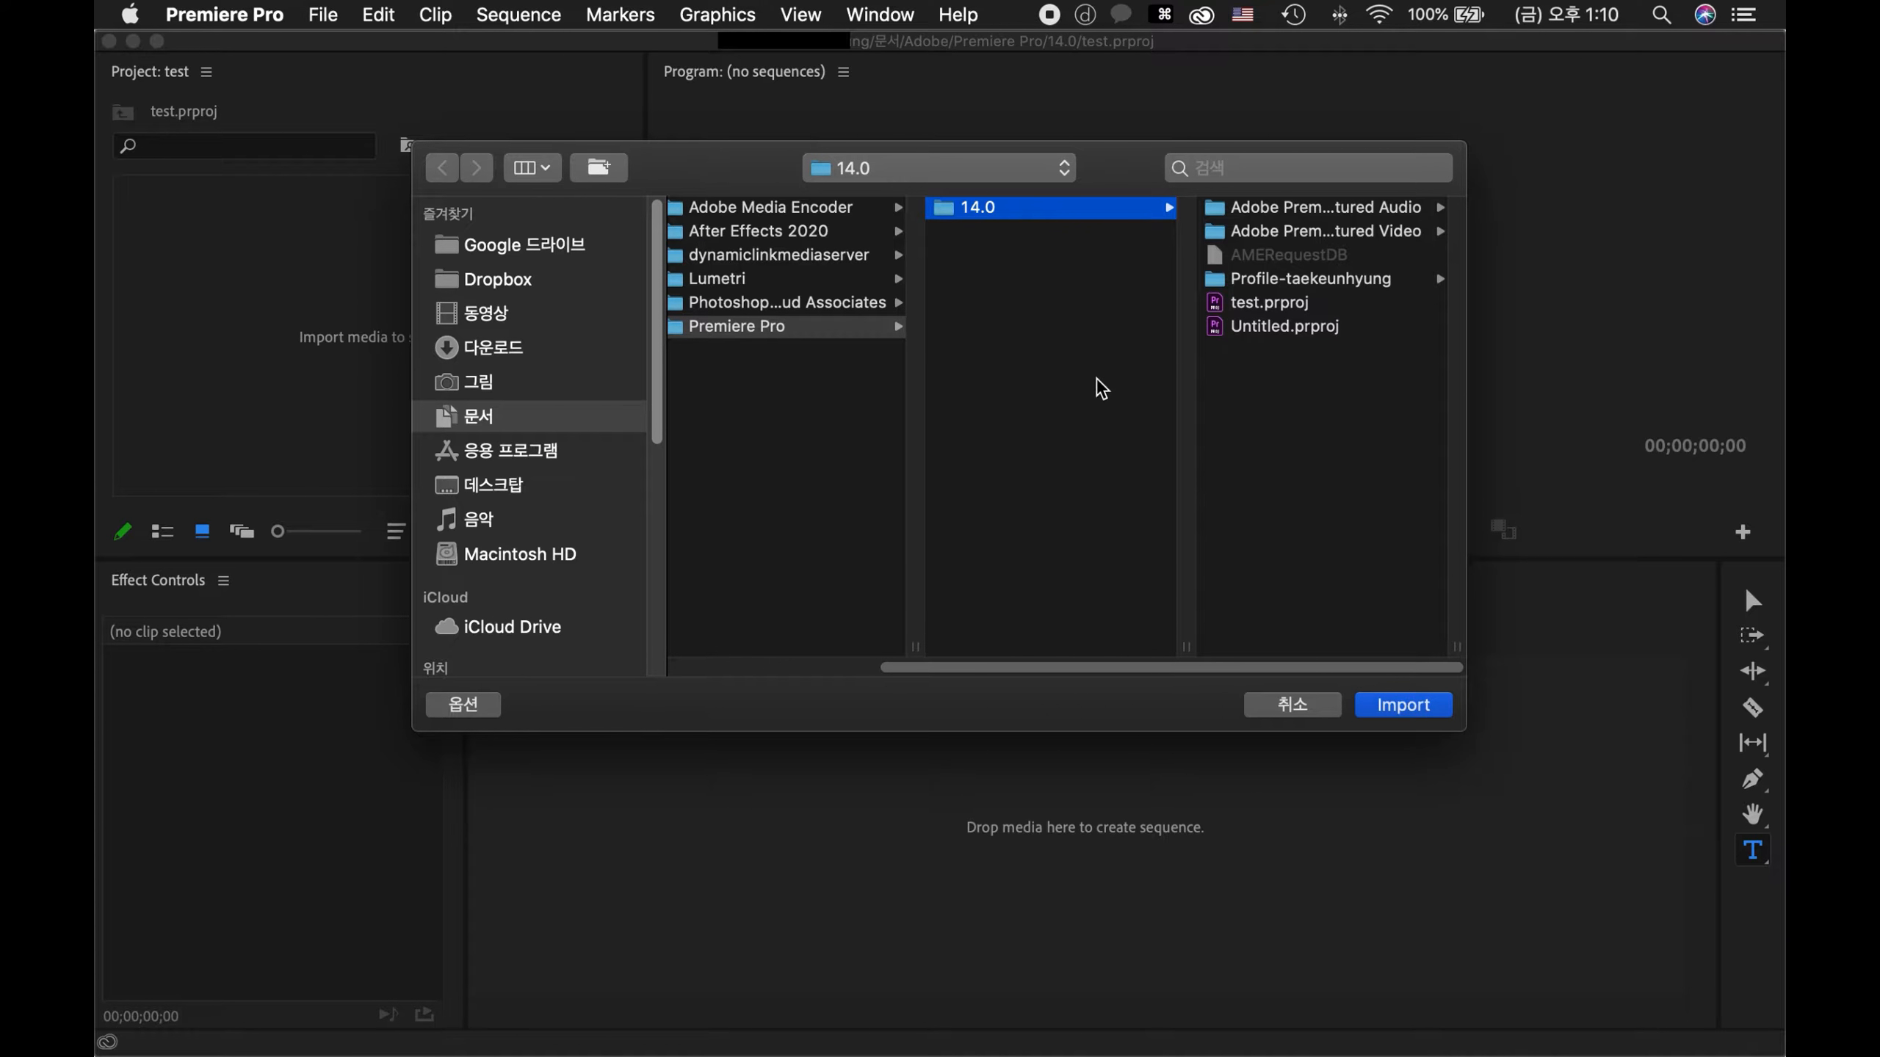
{"action": "key", "text": "Escape"}
- Switch to Finder, bring the example folder into the project as a bin, and open that bin
{"action": "key", "text": "super+Tab"}
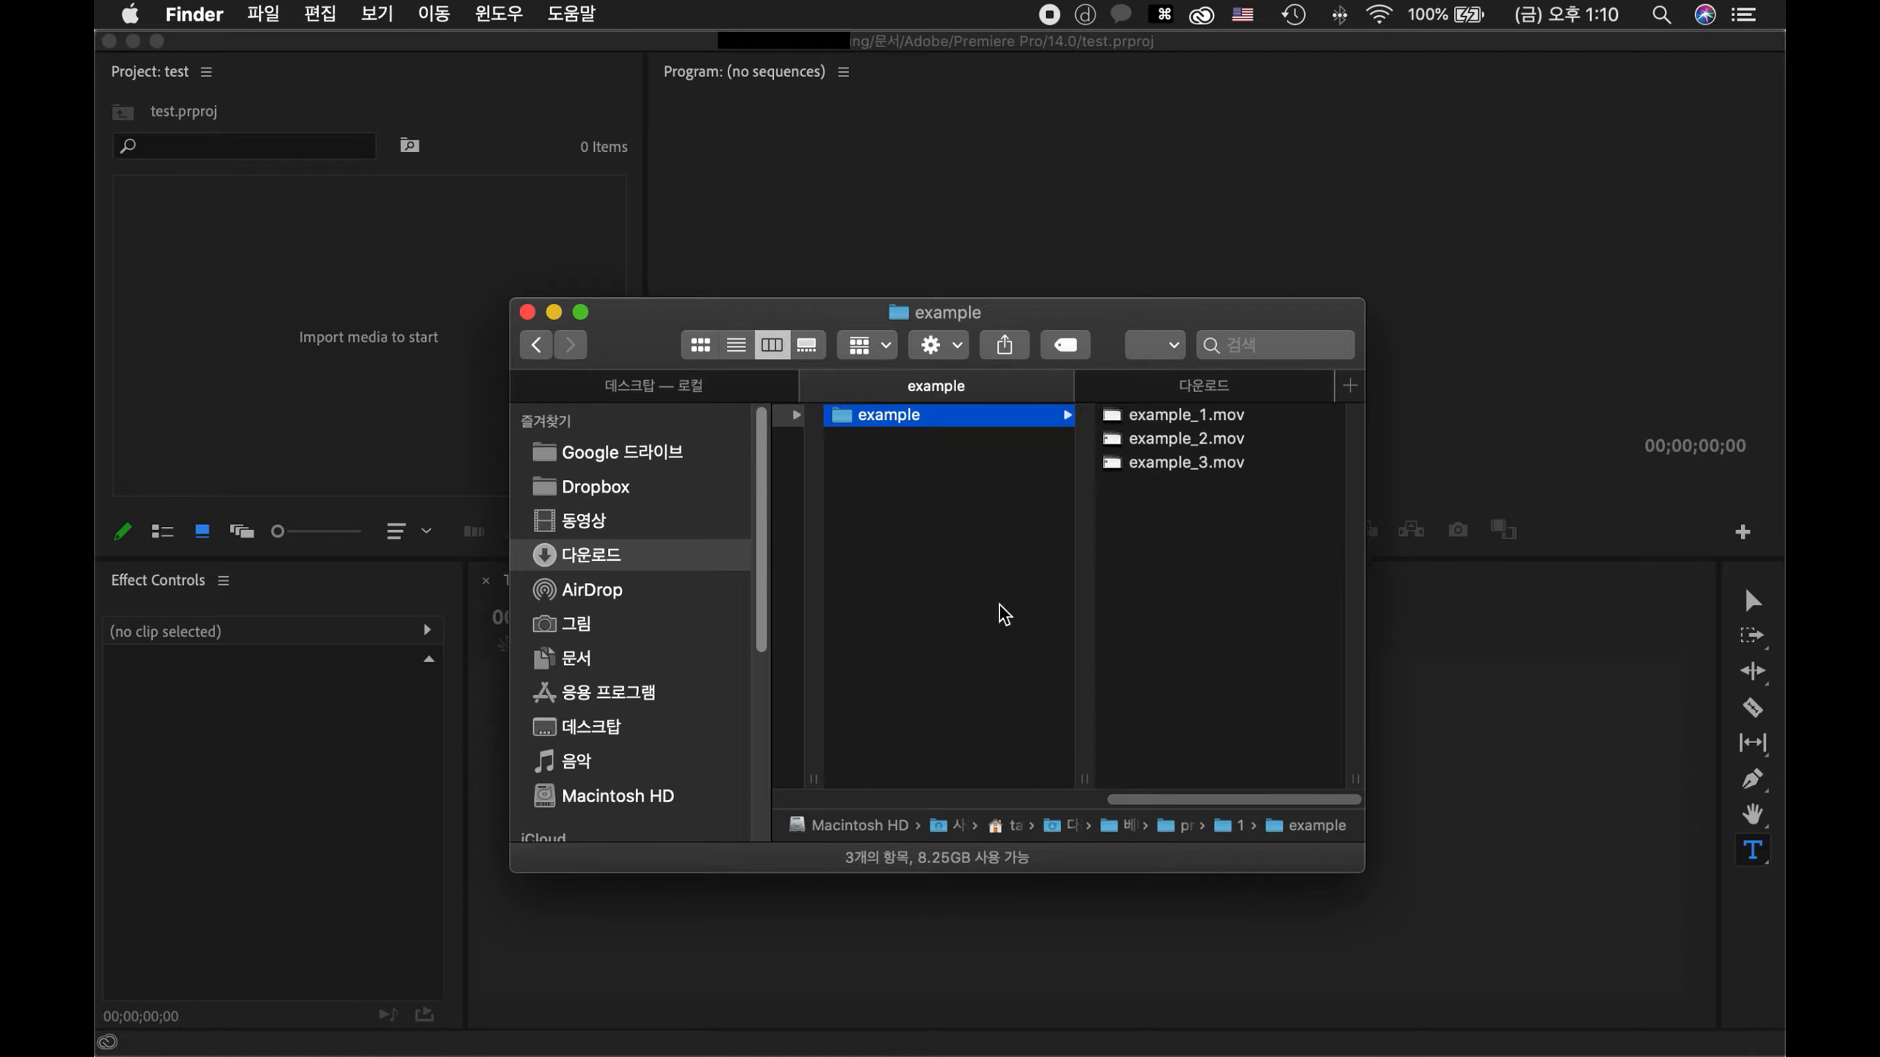
{"action": "left_click_drag", "start_coordinate": [931, 426], "coordinate": [328, 326]}
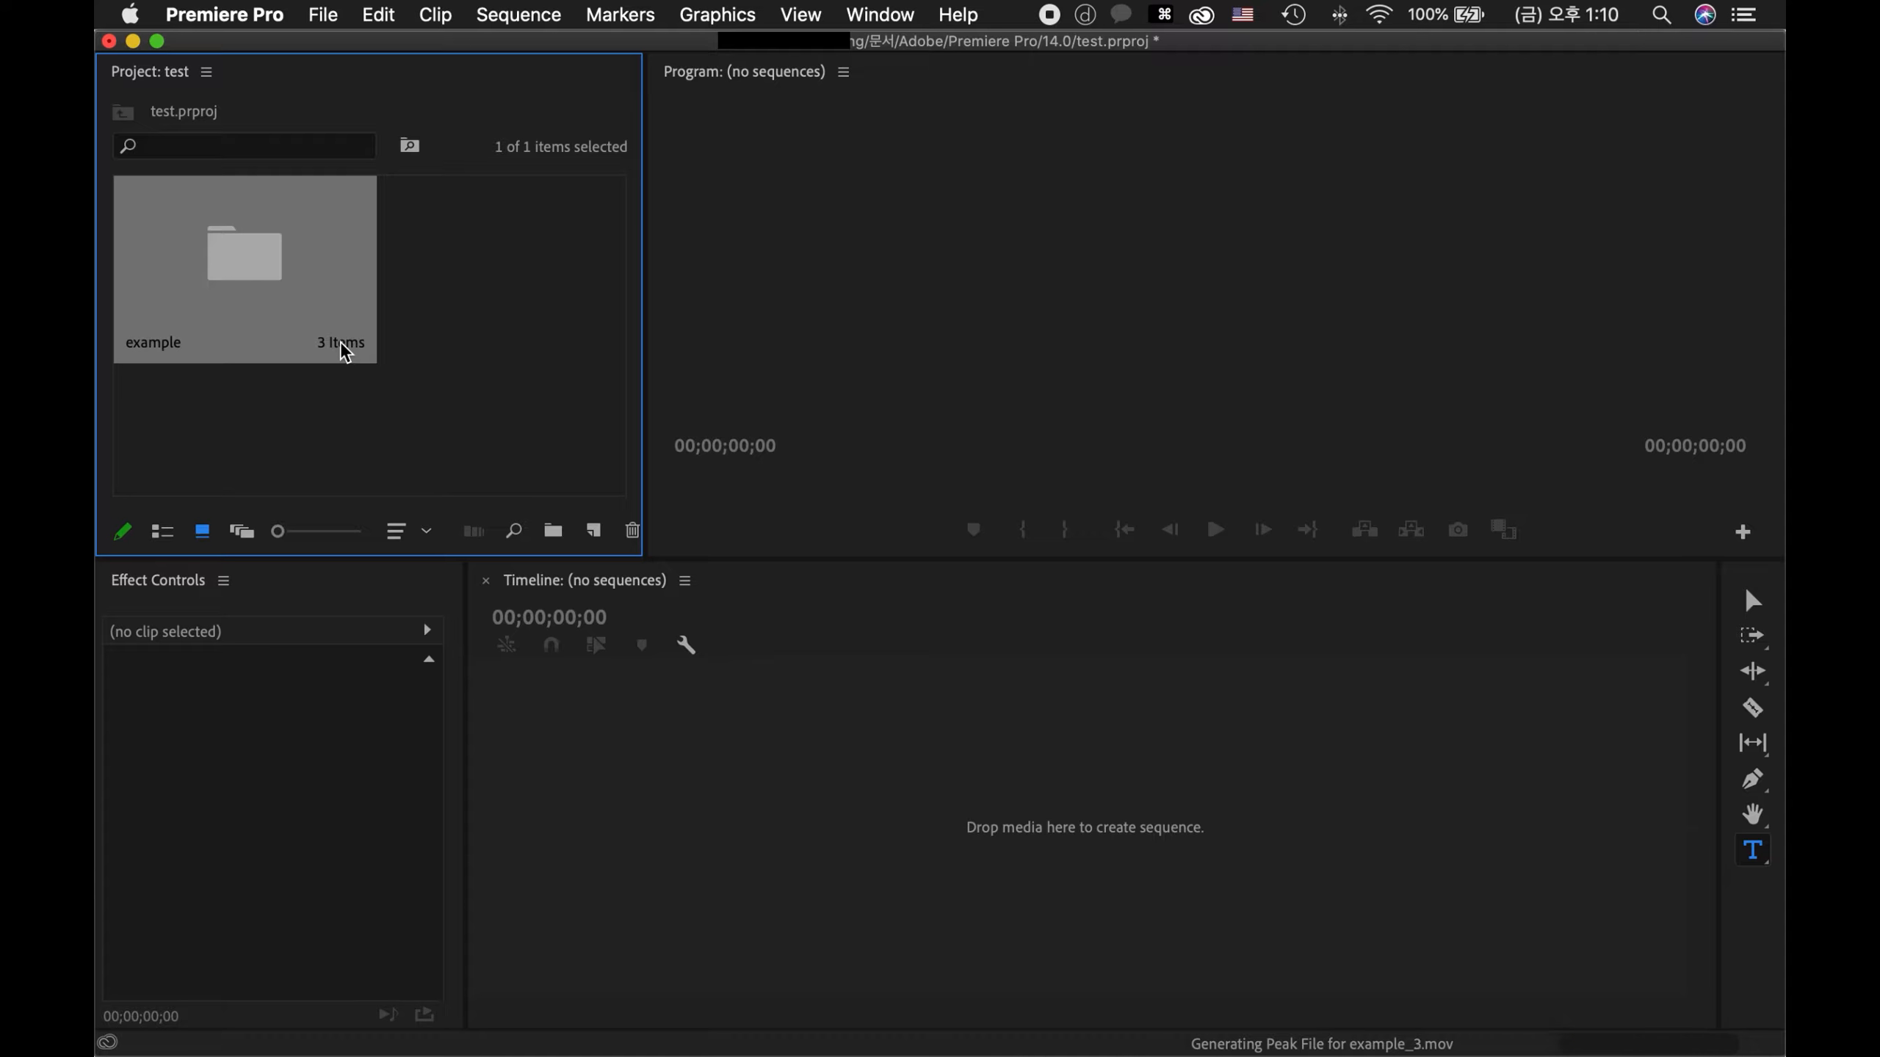
{"action": "double_click", "coordinate": [238, 260]}
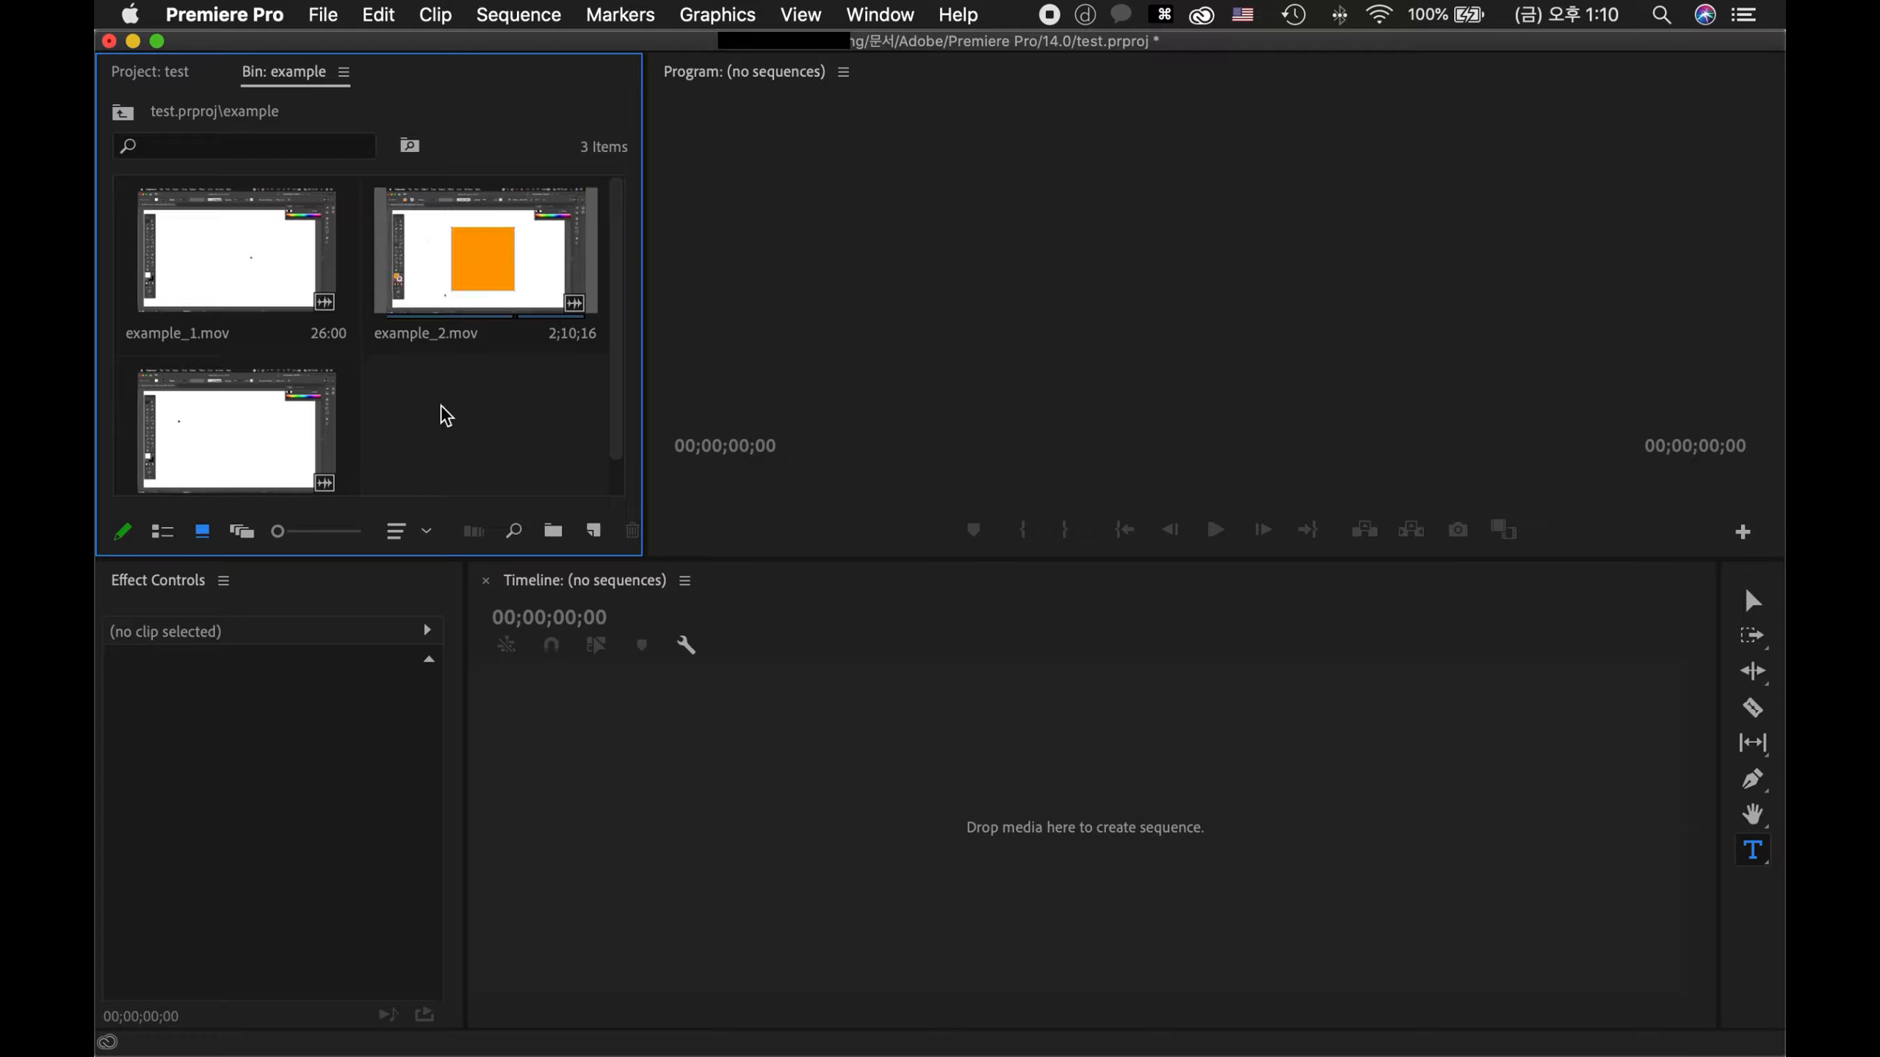
- Switch the example bin to list view and narrow its Name column
{"action": "left_click", "coordinate": [174, 528]}
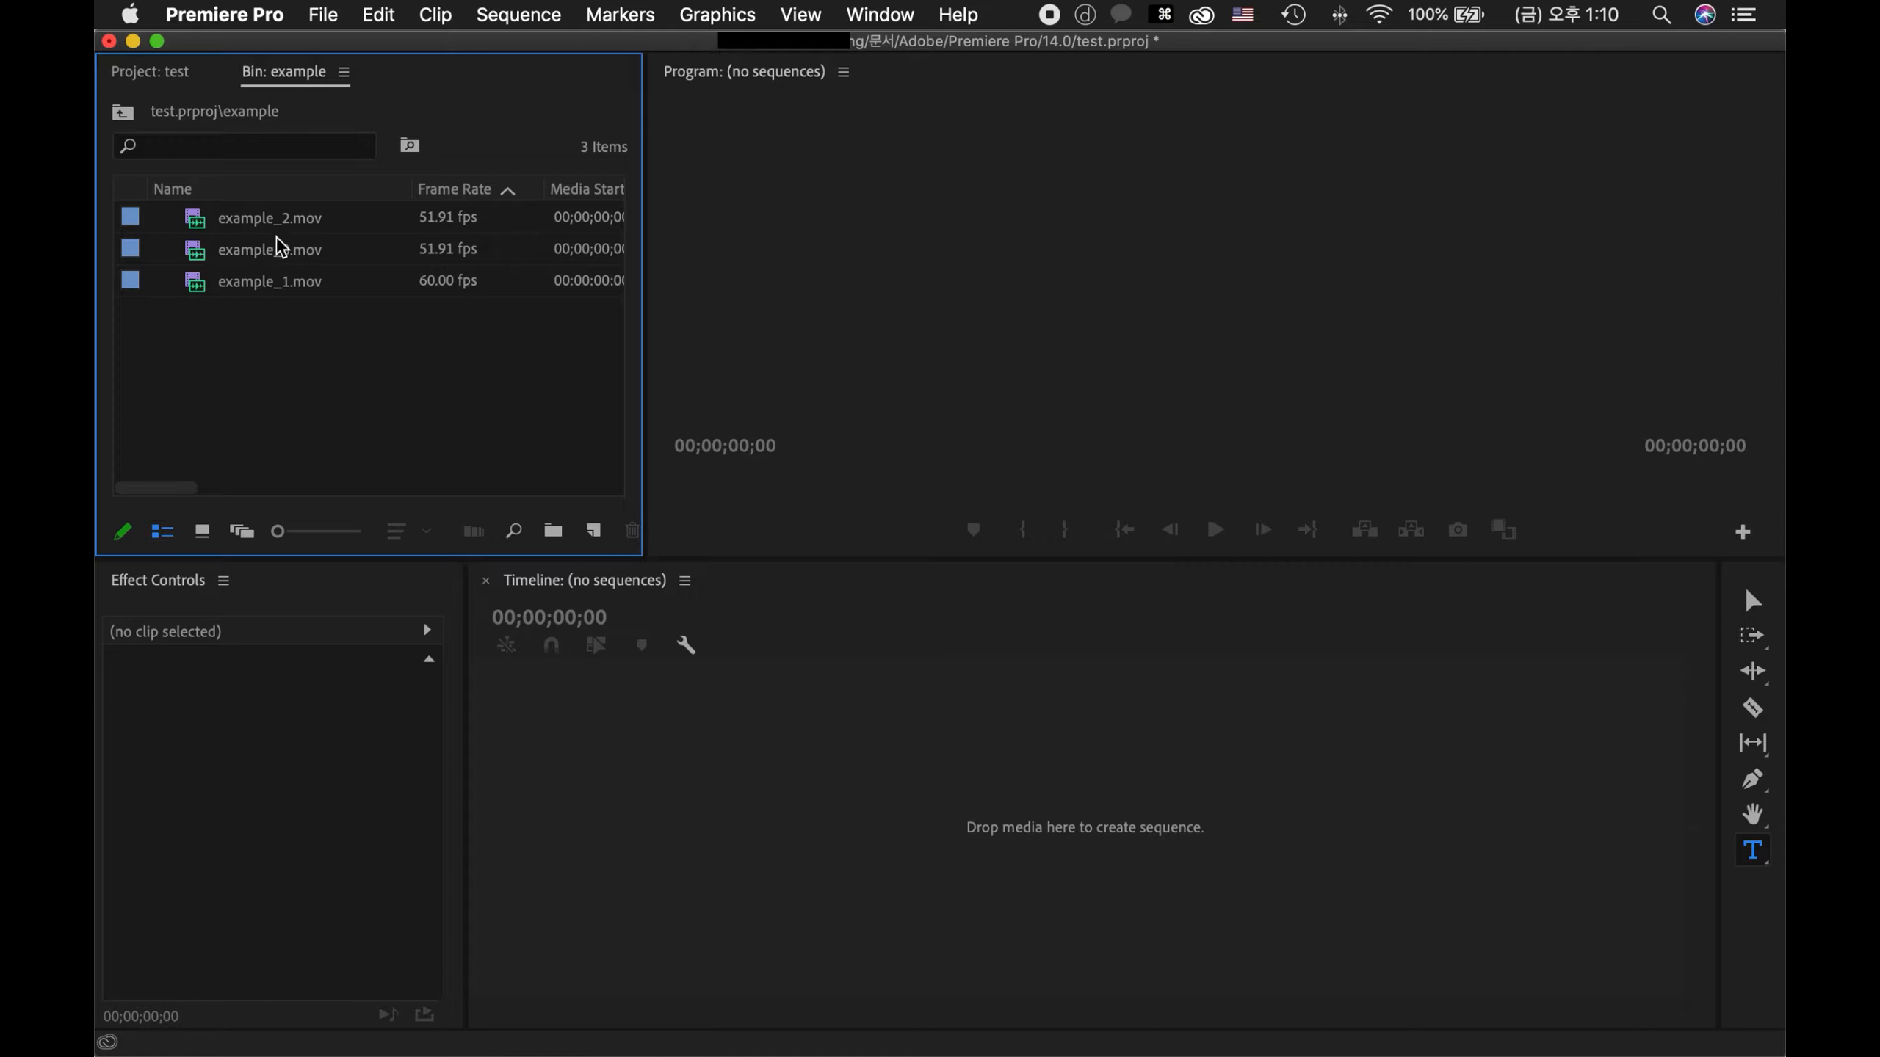
{"action": "left_click_drag", "start_coordinate": [408, 190], "coordinate": [357, 191]}
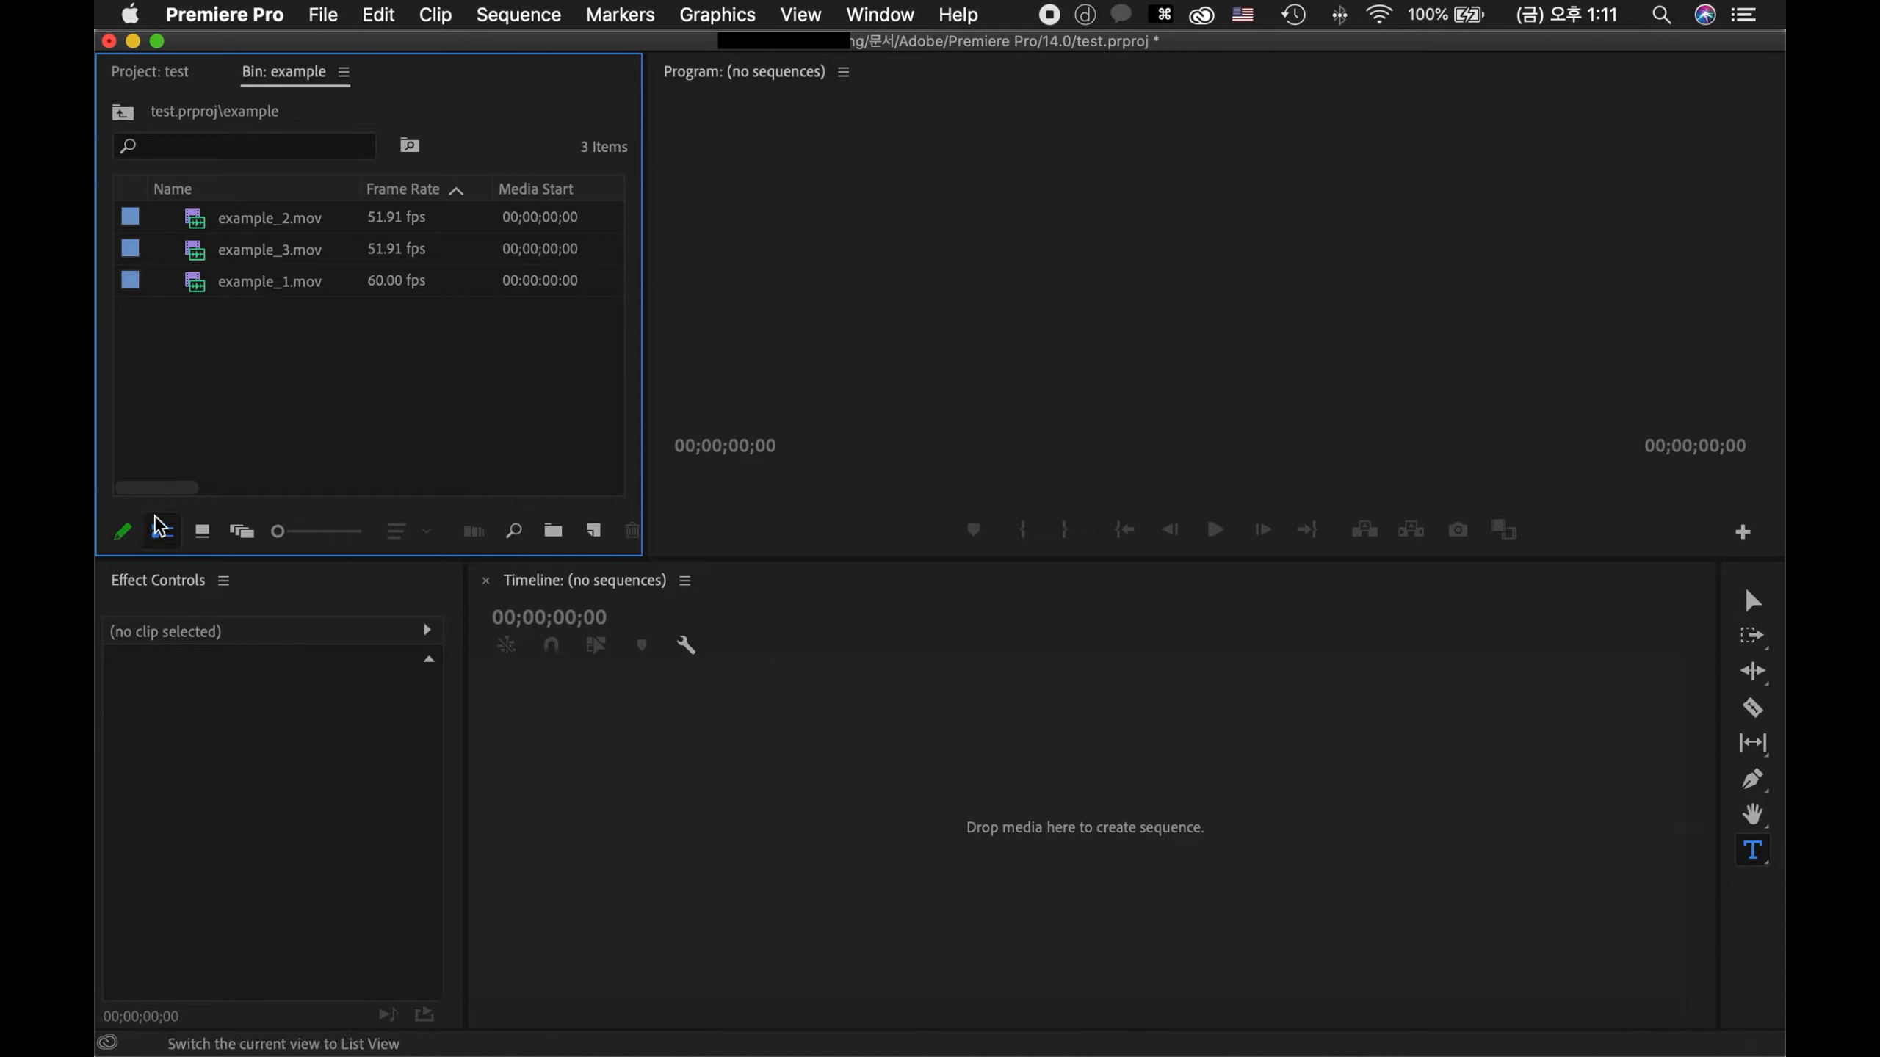
{"action": "left_click_drag", "start_coordinate": [161, 492], "coordinate": [177, 494]}
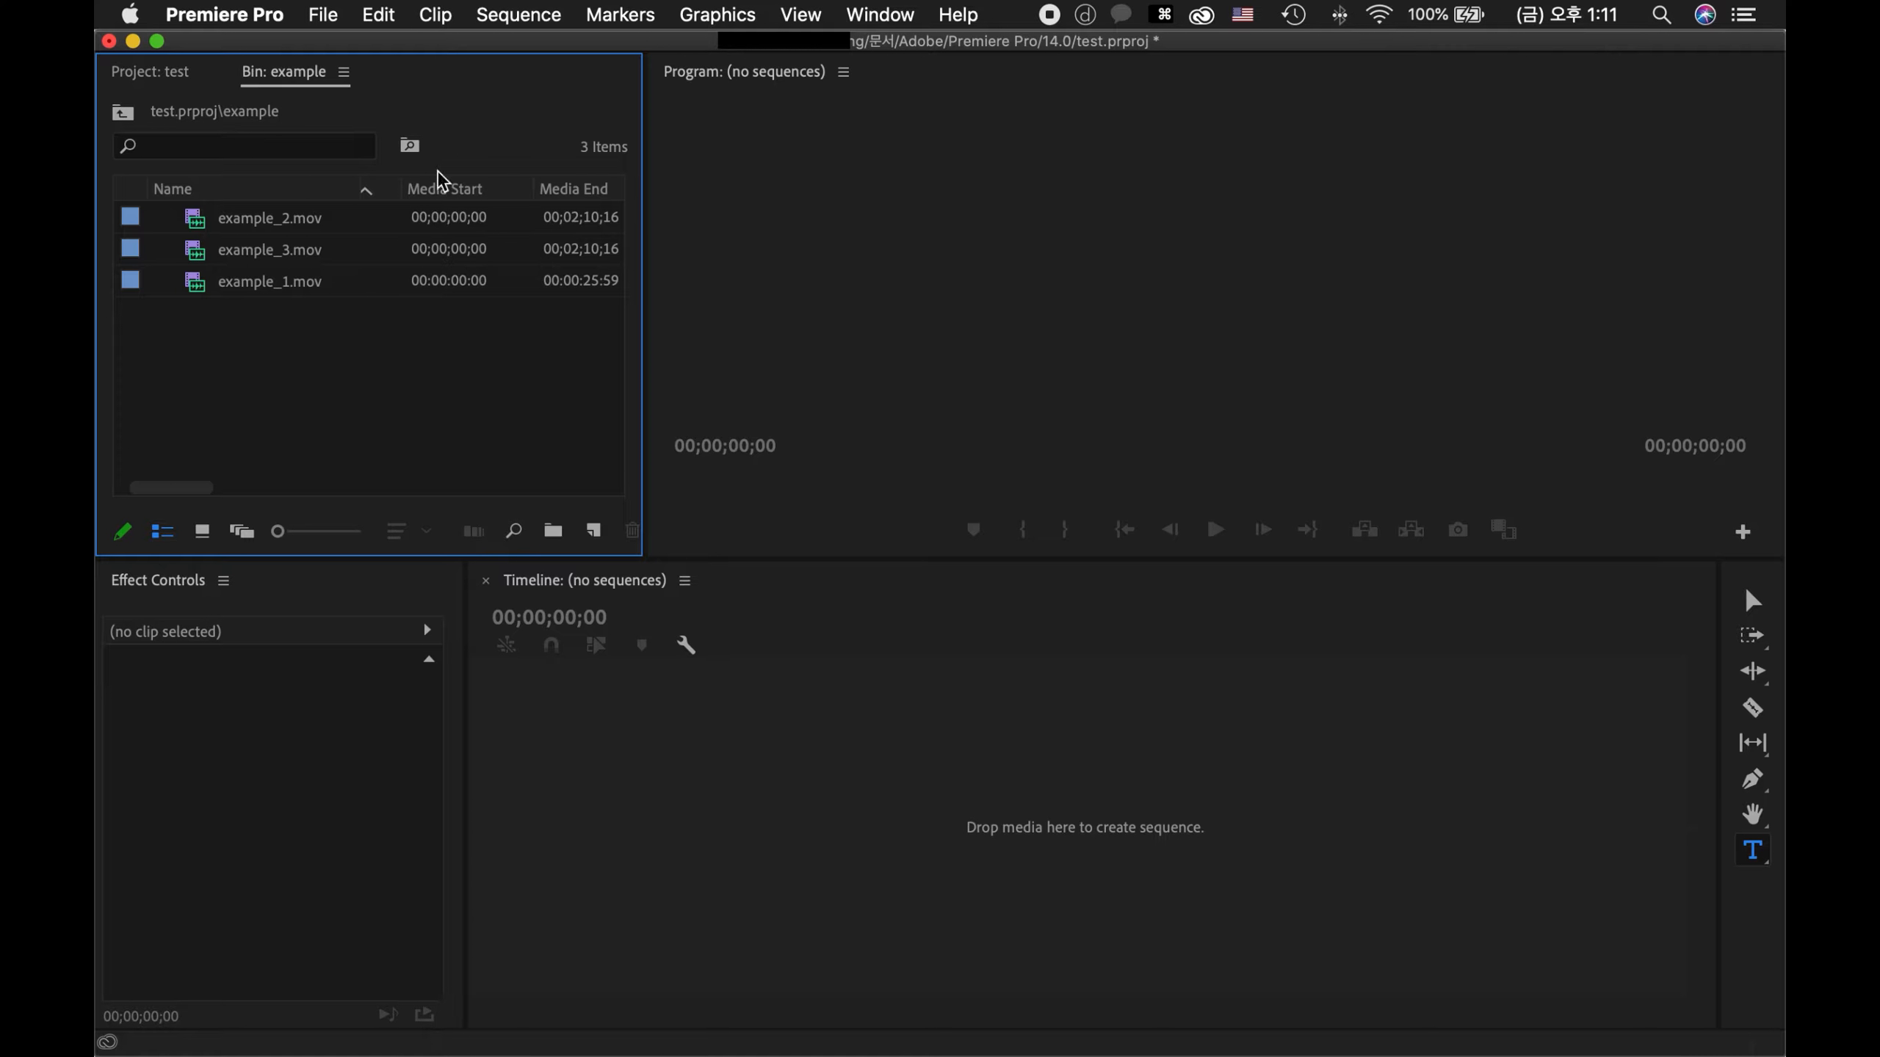
{"action": "mouse_move", "coordinate": [173, 502]}
{"action": "left_mouse_down"}
{"action": "mouse_move", "coordinate": [240, 497]}
{"action": "mouse_move", "coordinate": [150, 491]}
{"action": "left_mouse_up"}
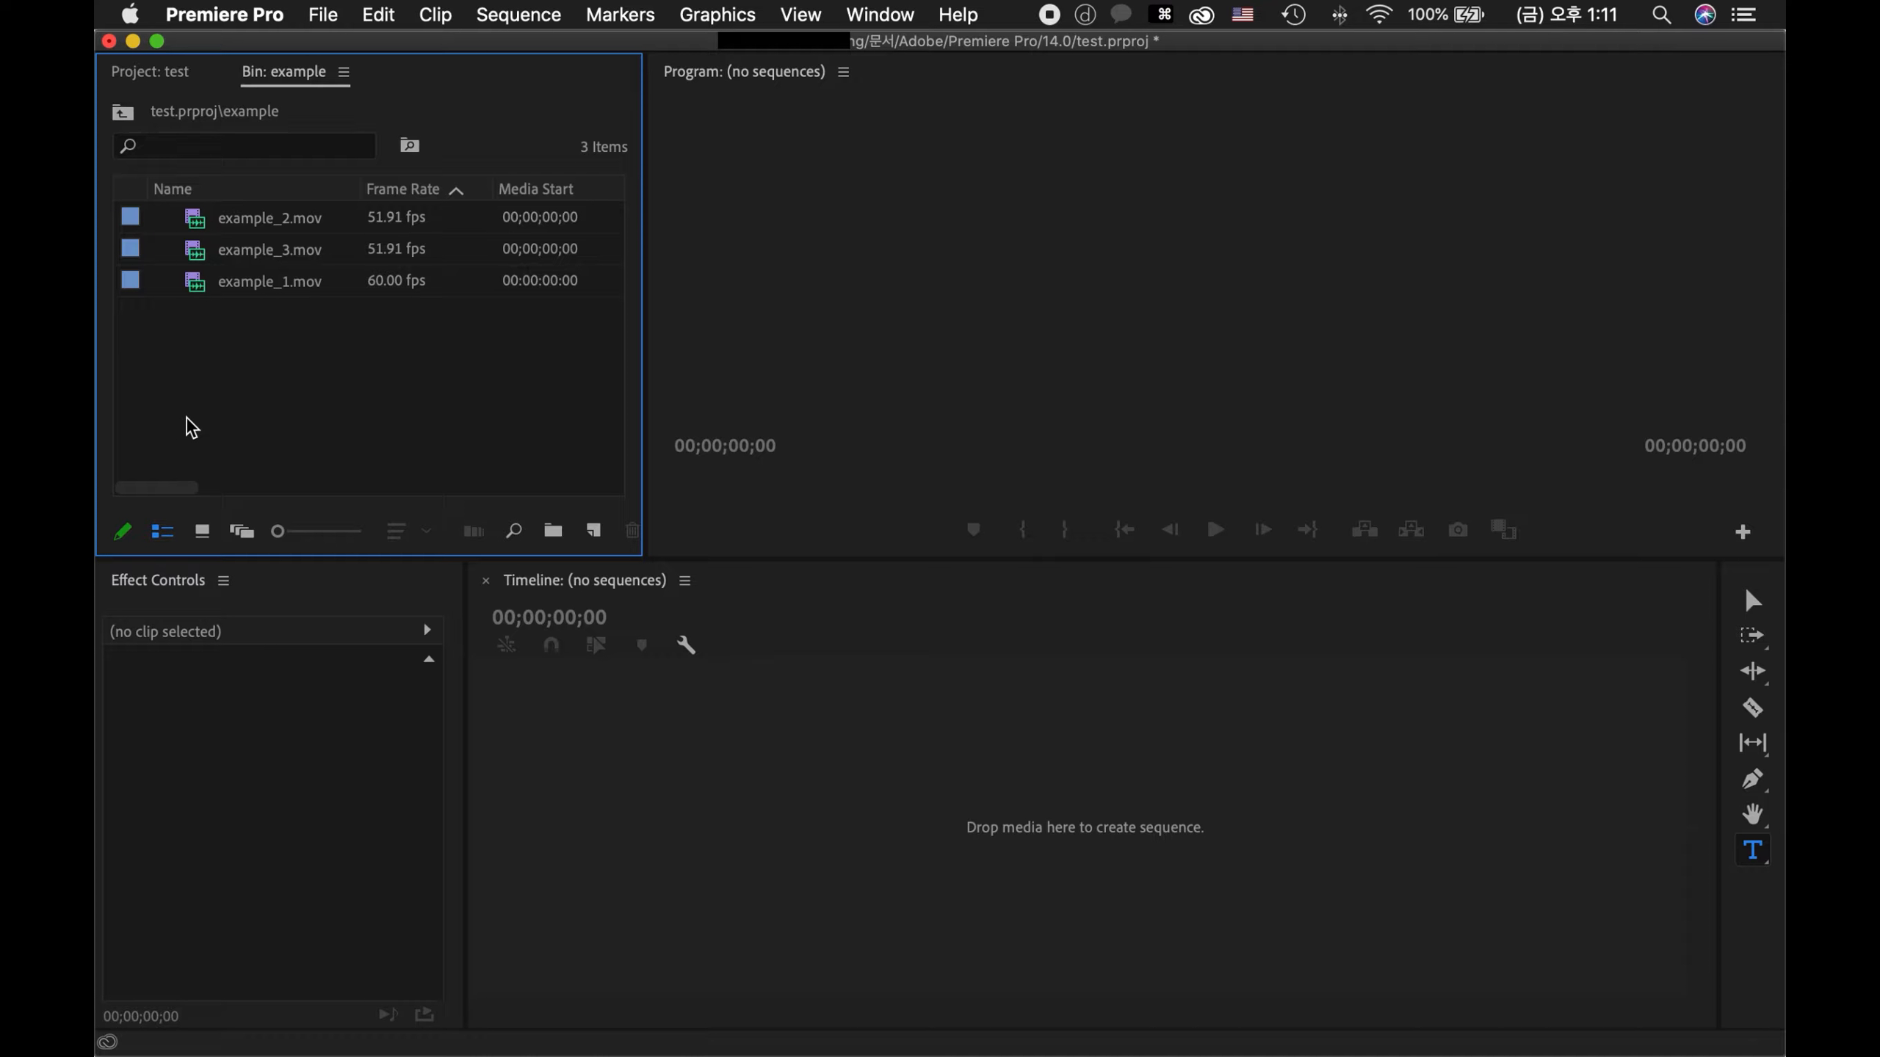
{"action": "left_click", "coordinate": [279, 288]}
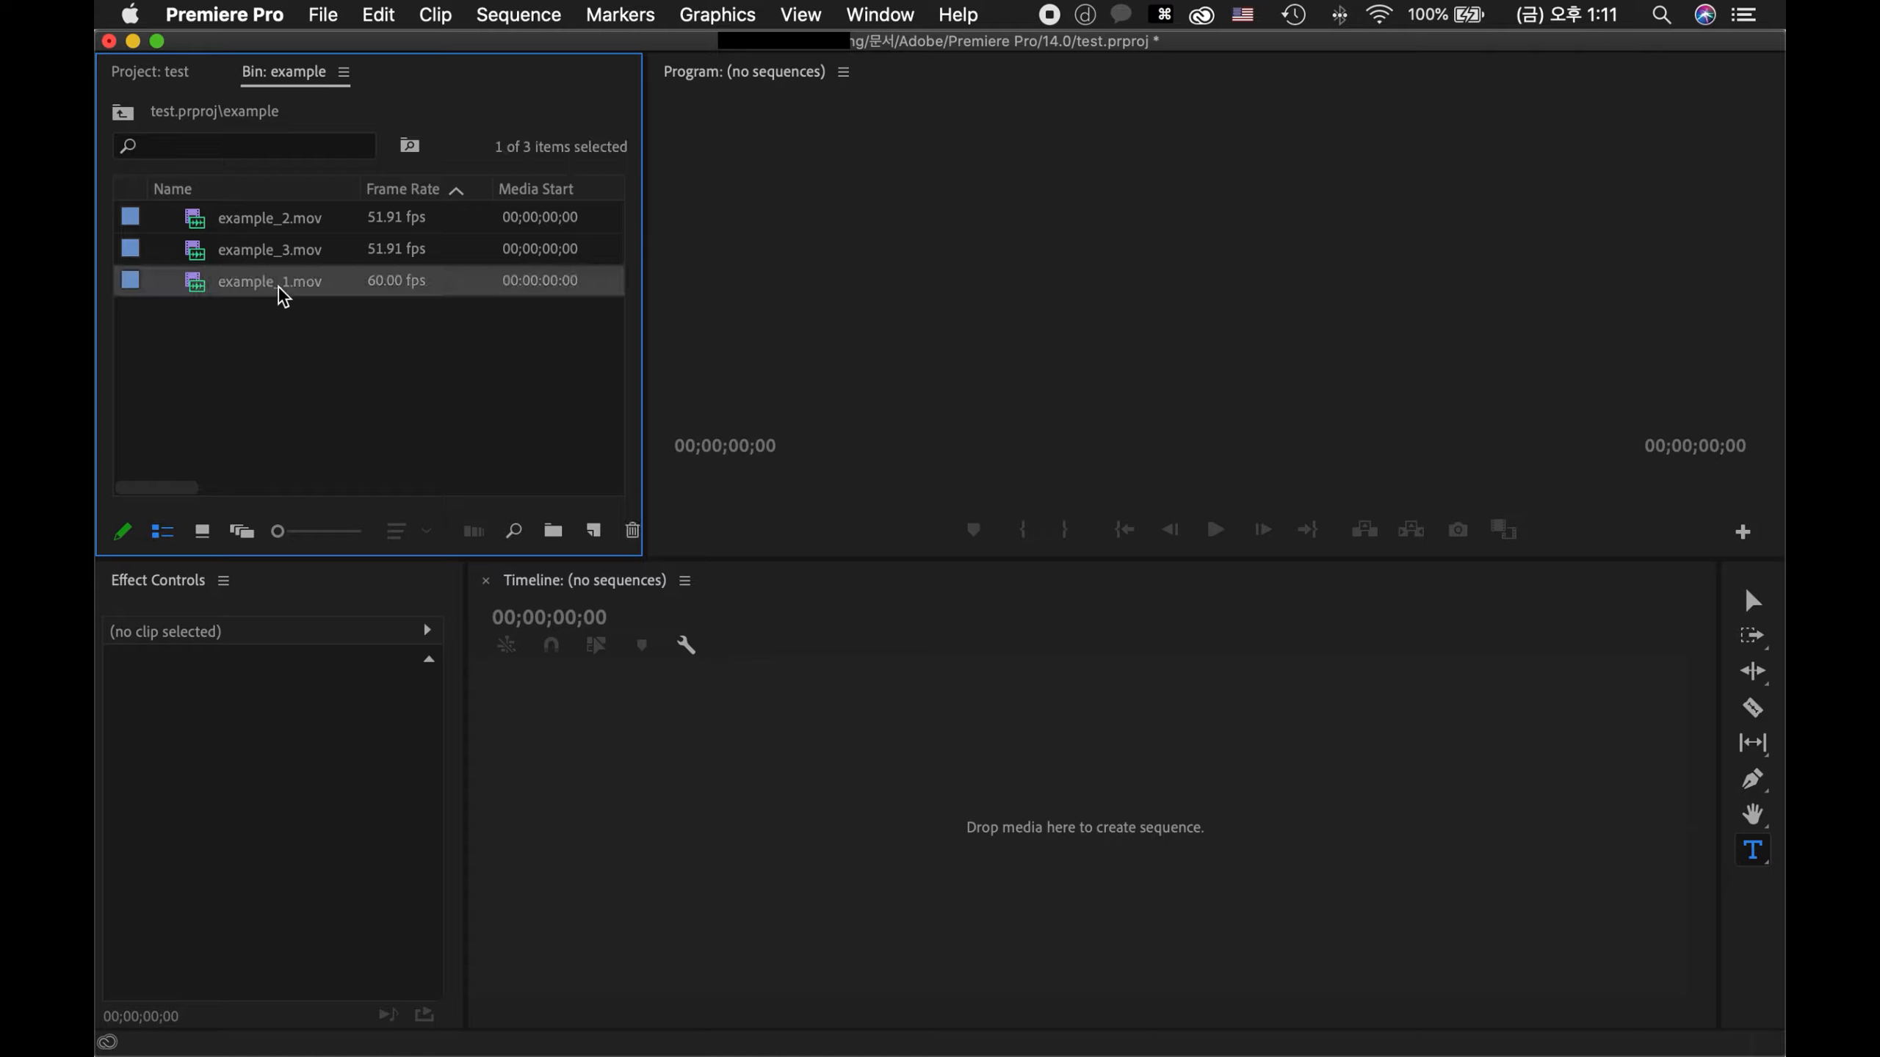
{"action": "left_click", "coordinate": [282, 214], "text": "shift"}
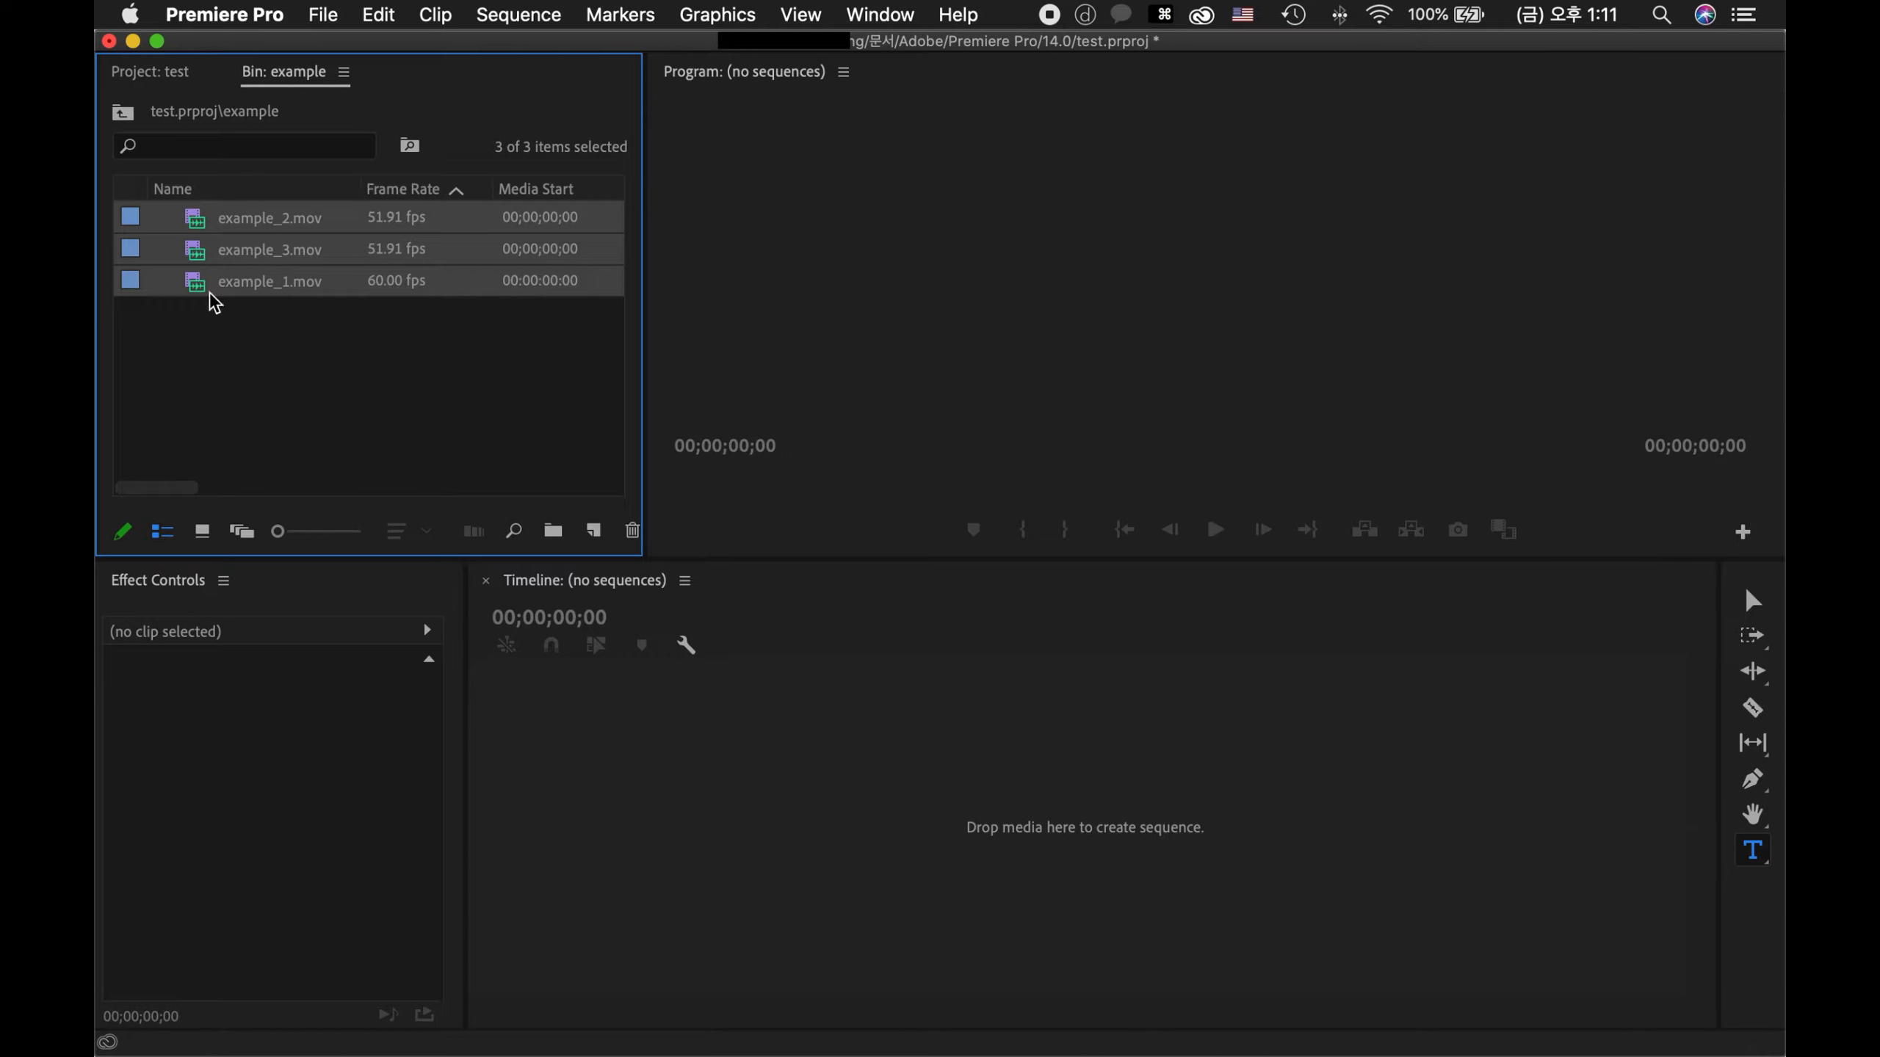
{"action": "left_click", "coordinate": [321, 353]}
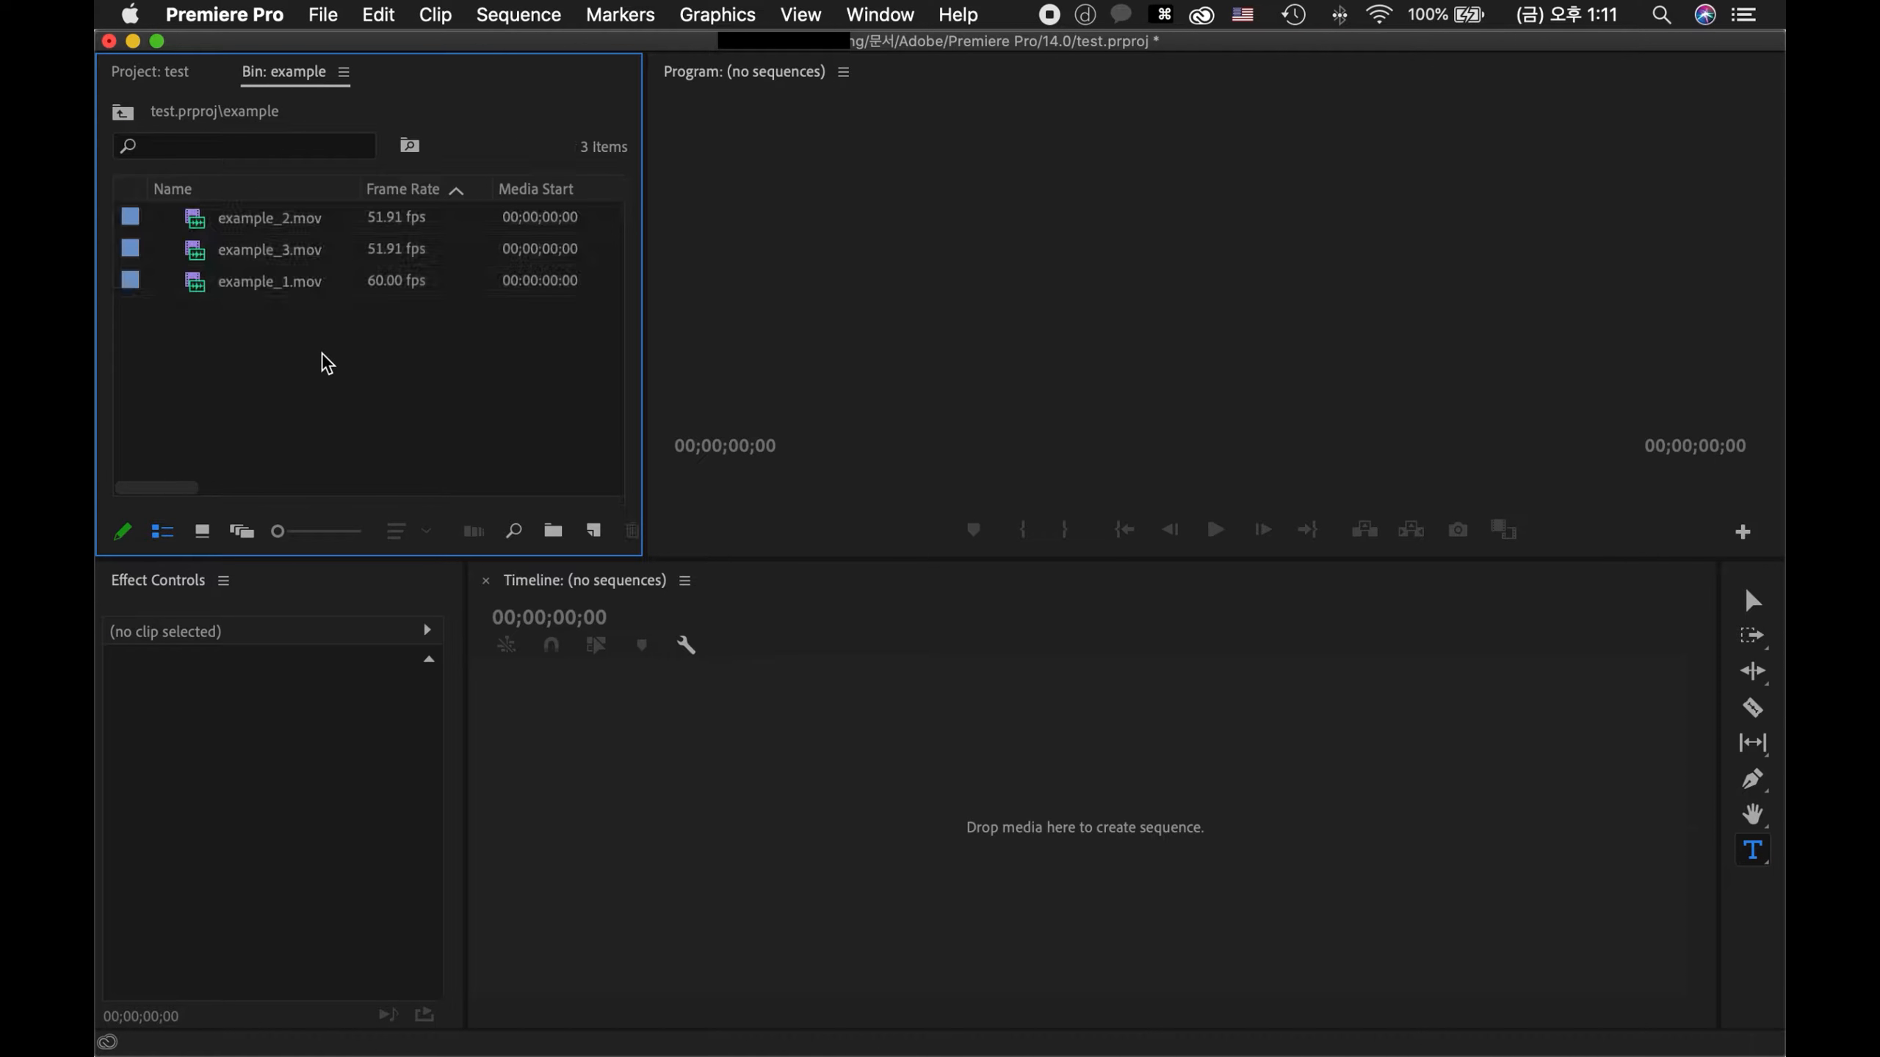
- Widen the Project panel slightly and create a new sequence from the example_1.mov clip
{"action": "left_click", "coordinate": [286, 282]}
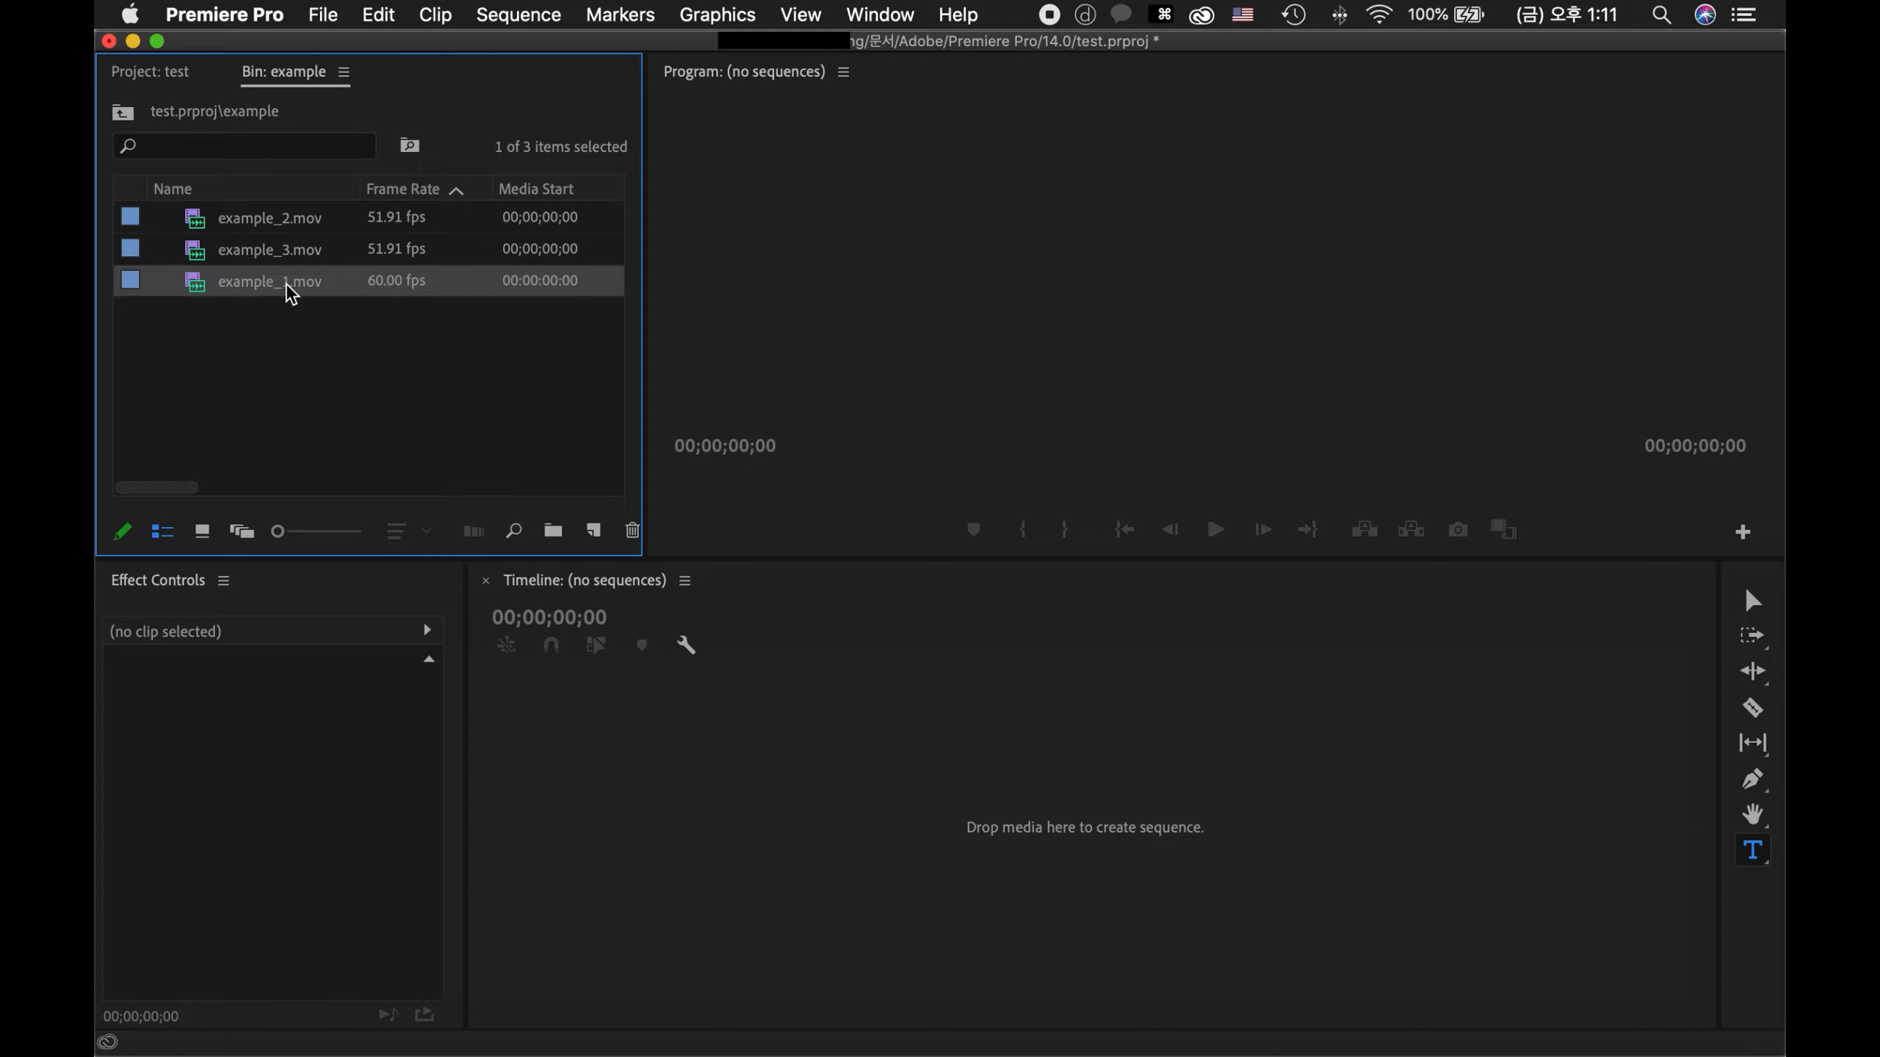
{"action": "left_click_drag", "start_coordinate": [285, 282], "coordinate": [666, 287]}
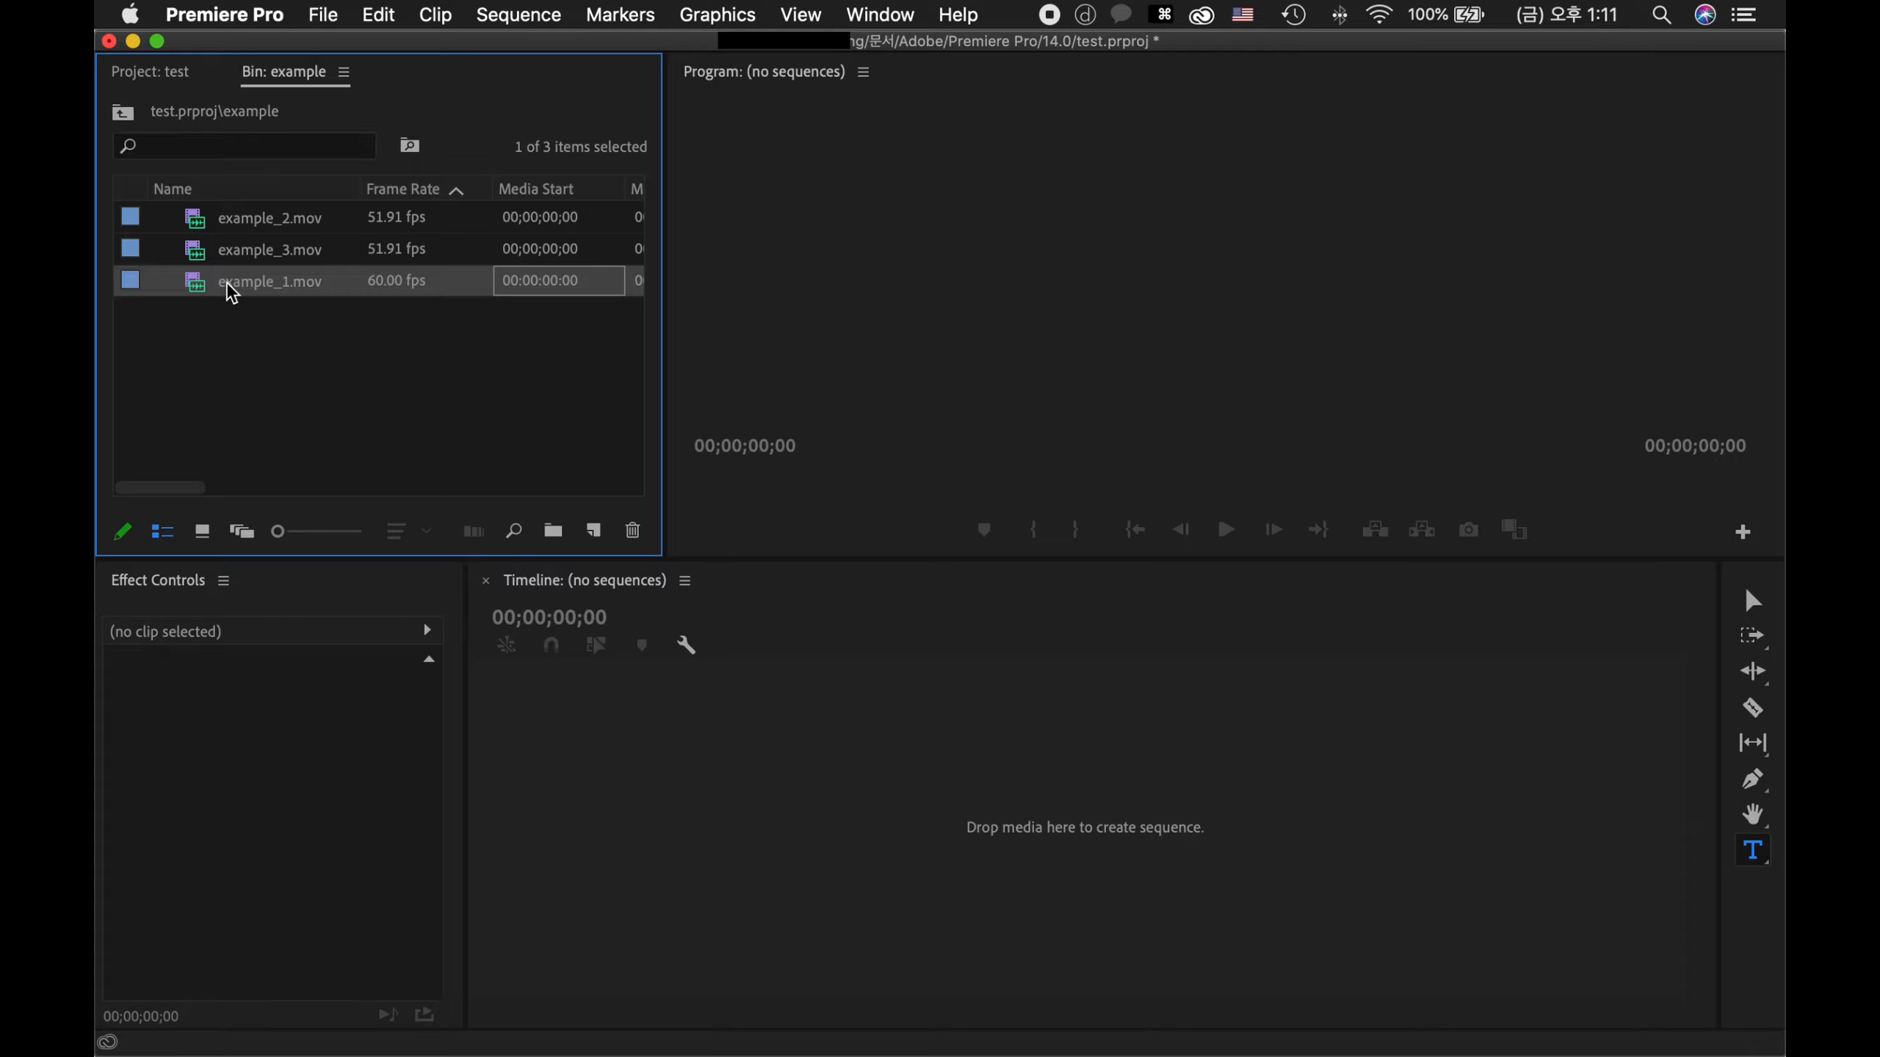
{"action": "left_click_drag", "start_coordinate": [626, 522], "coordinate": [603, 532]}
{"action": "left_click_drag", "start_coordinate": [603, 531], "coordinate": [603, 532]}
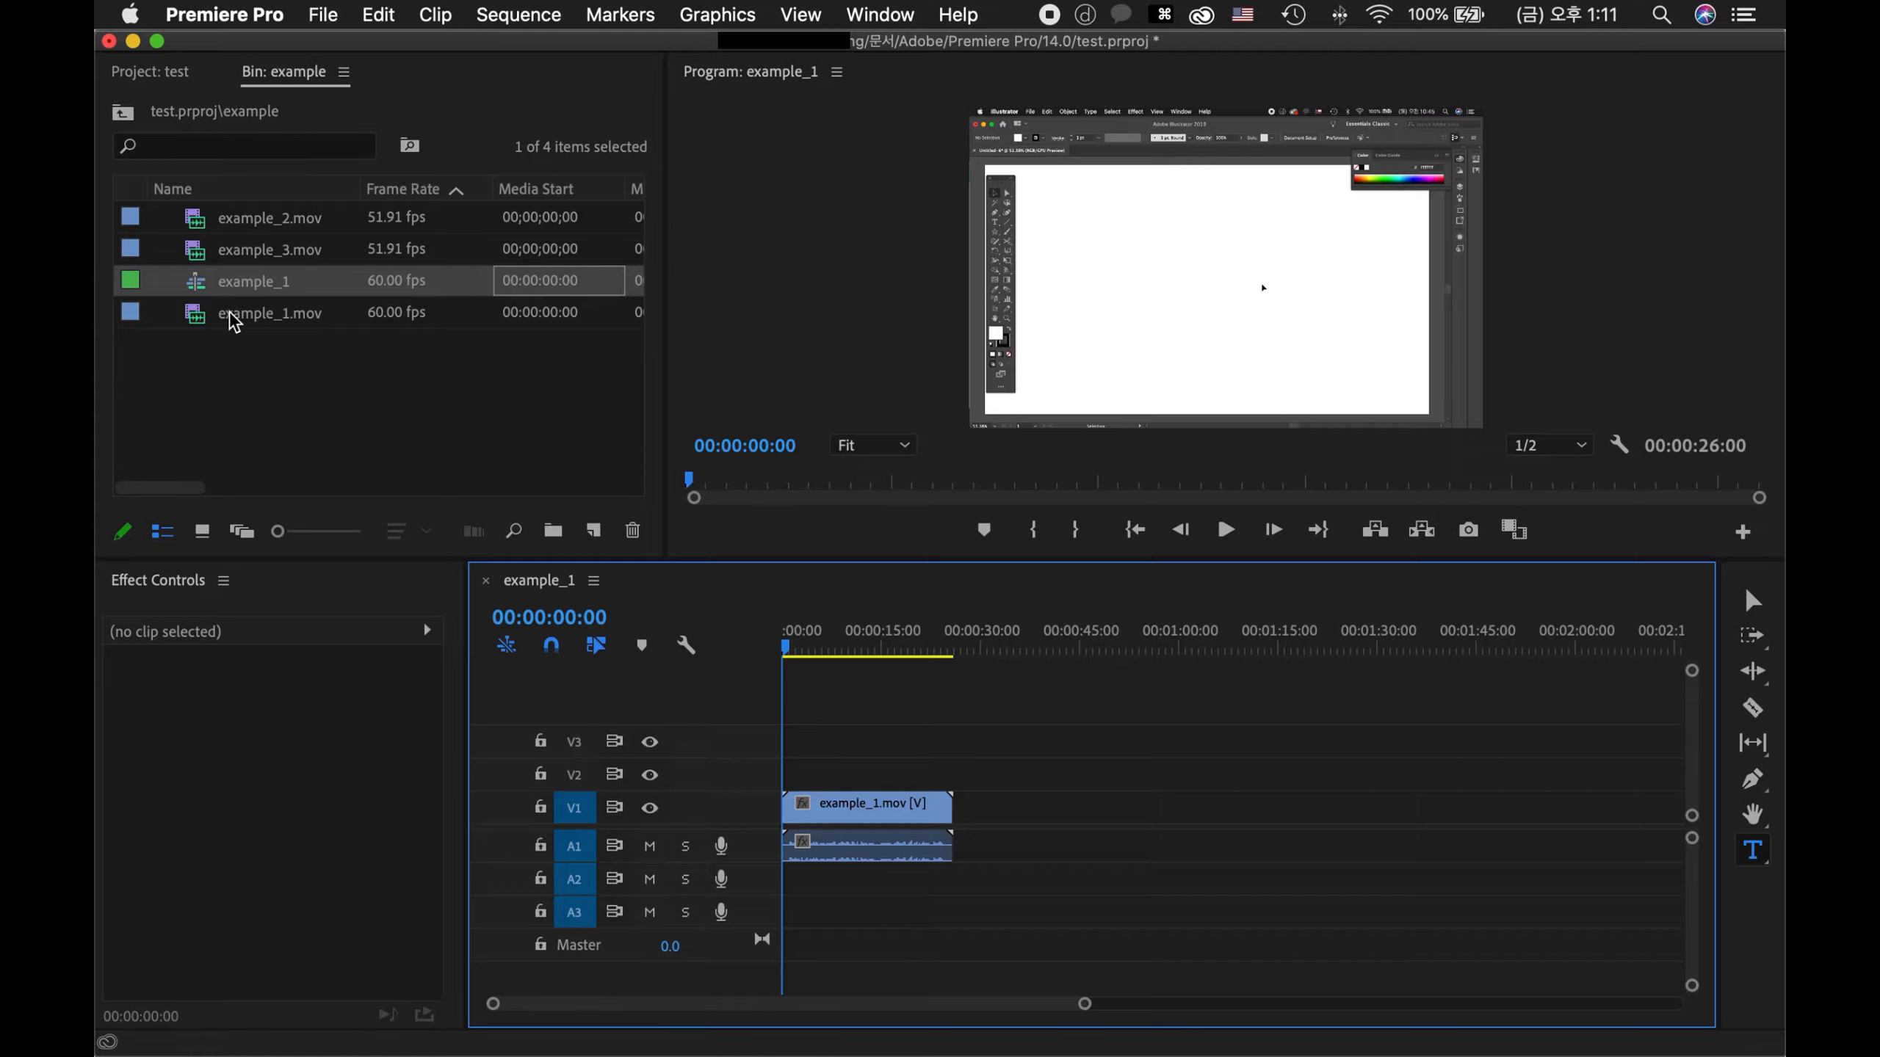
- Rename the new sequence in the example bin as test1, keeping the source clip's name
{"action": "left_click", "coordinate": [267, 282]}
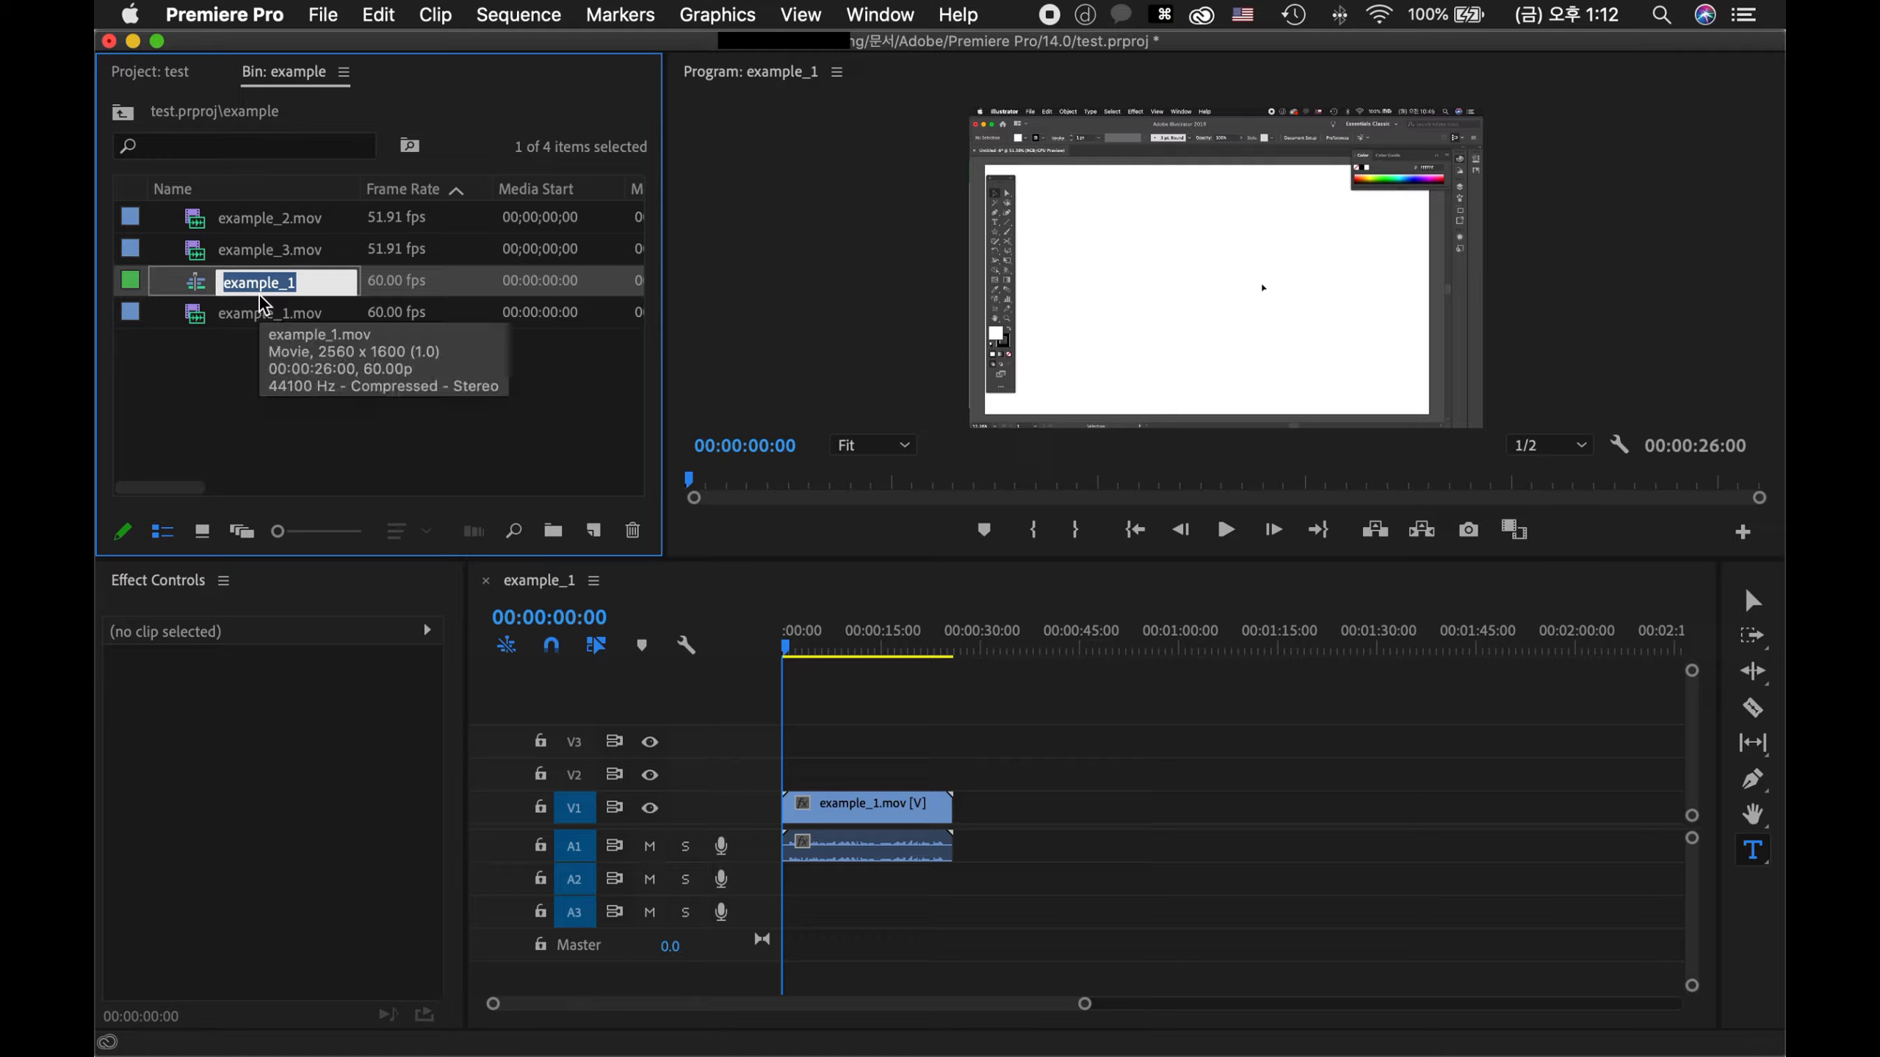
{"action": "type", "text": "test1"}
{"action": "key", "text": "Return"}
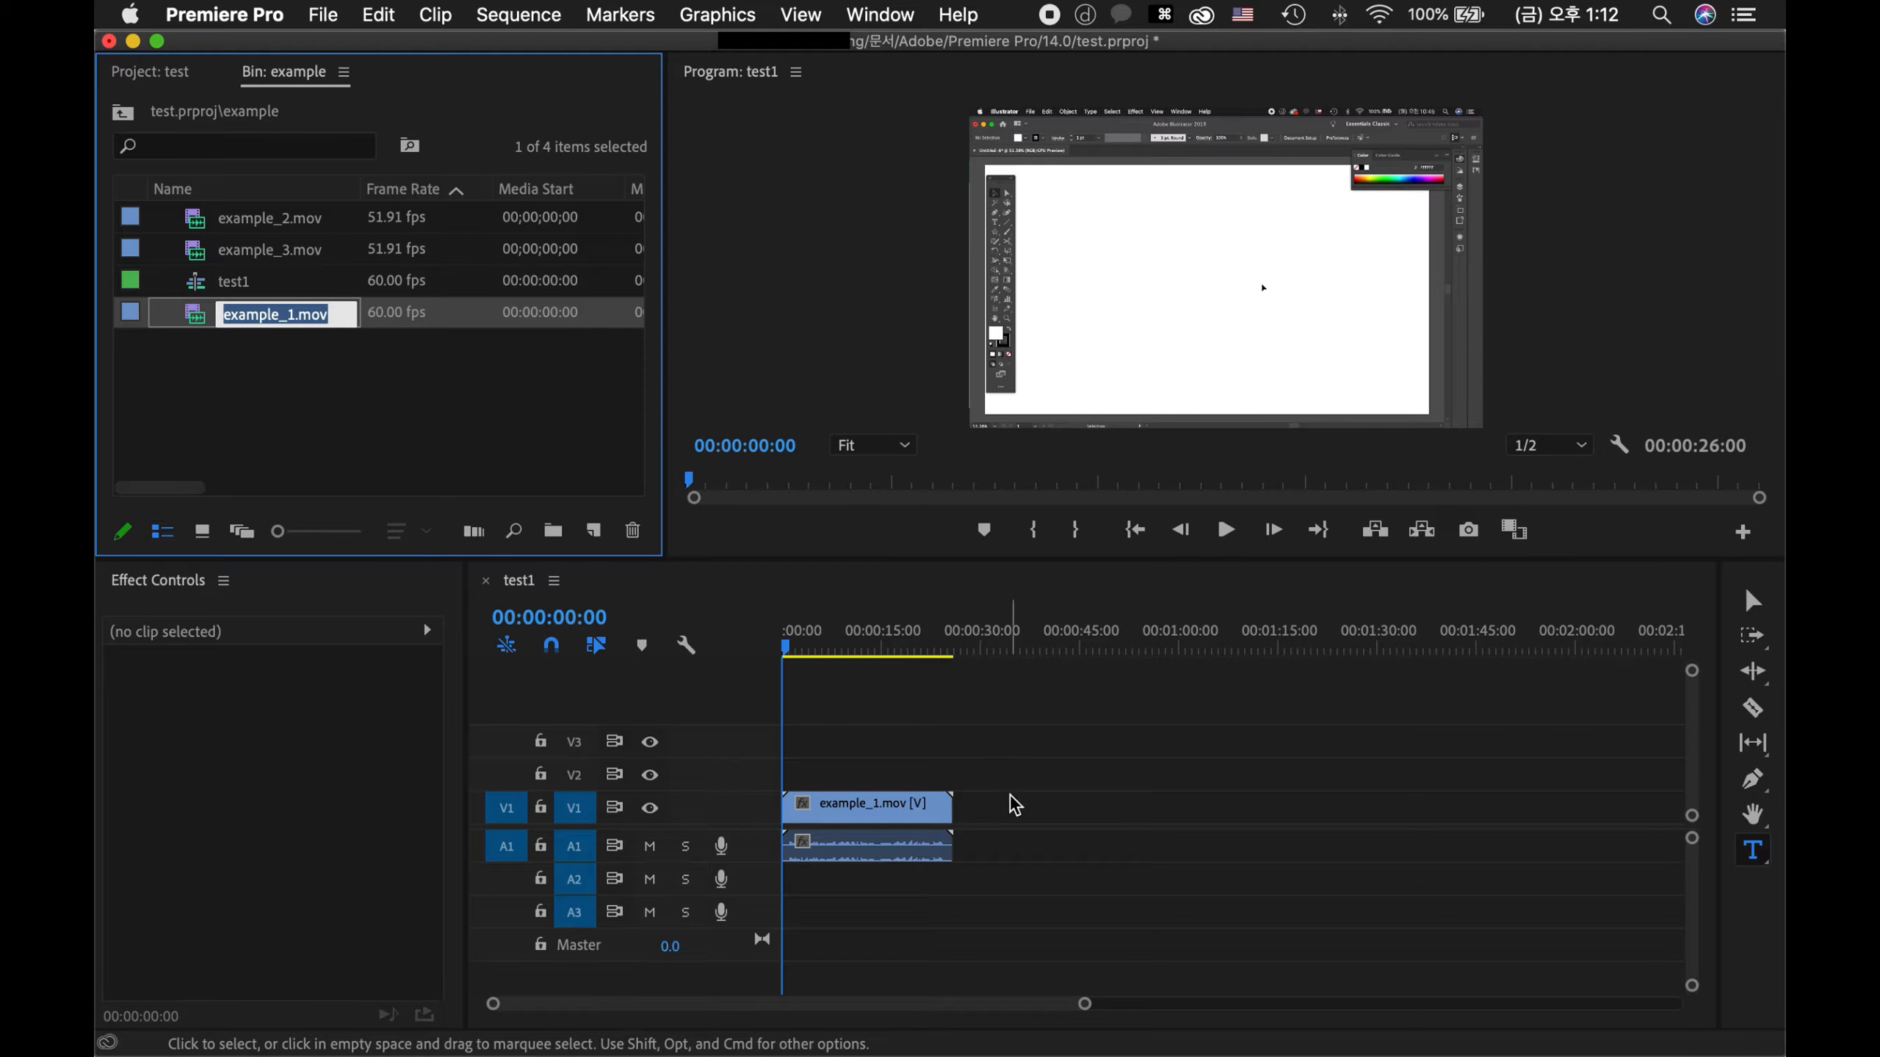
{"action": "left_click", "coordinate": [695, 707]}
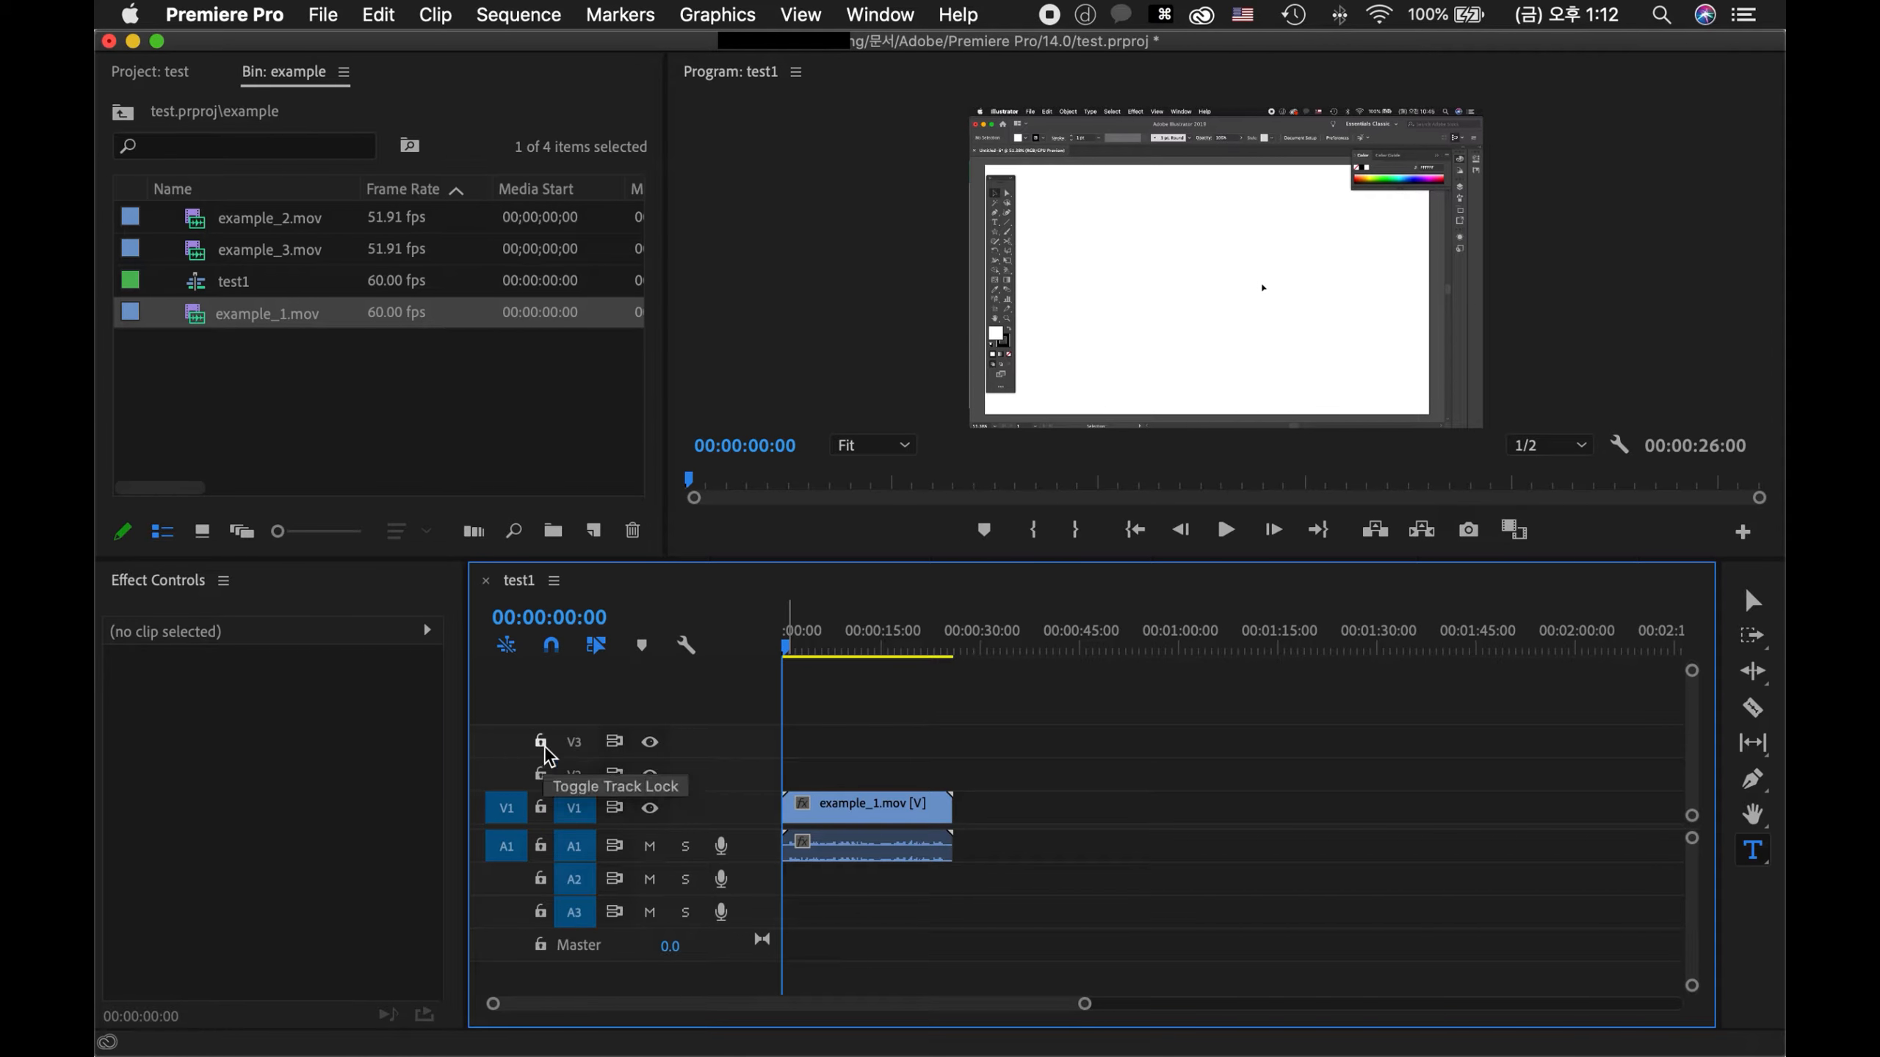
- Lock and unlock video track V1, preview the selected example_1.mov clip, and return the playhead to the sequence start
{"action": "left_click", "coordinate": [541, 809]}
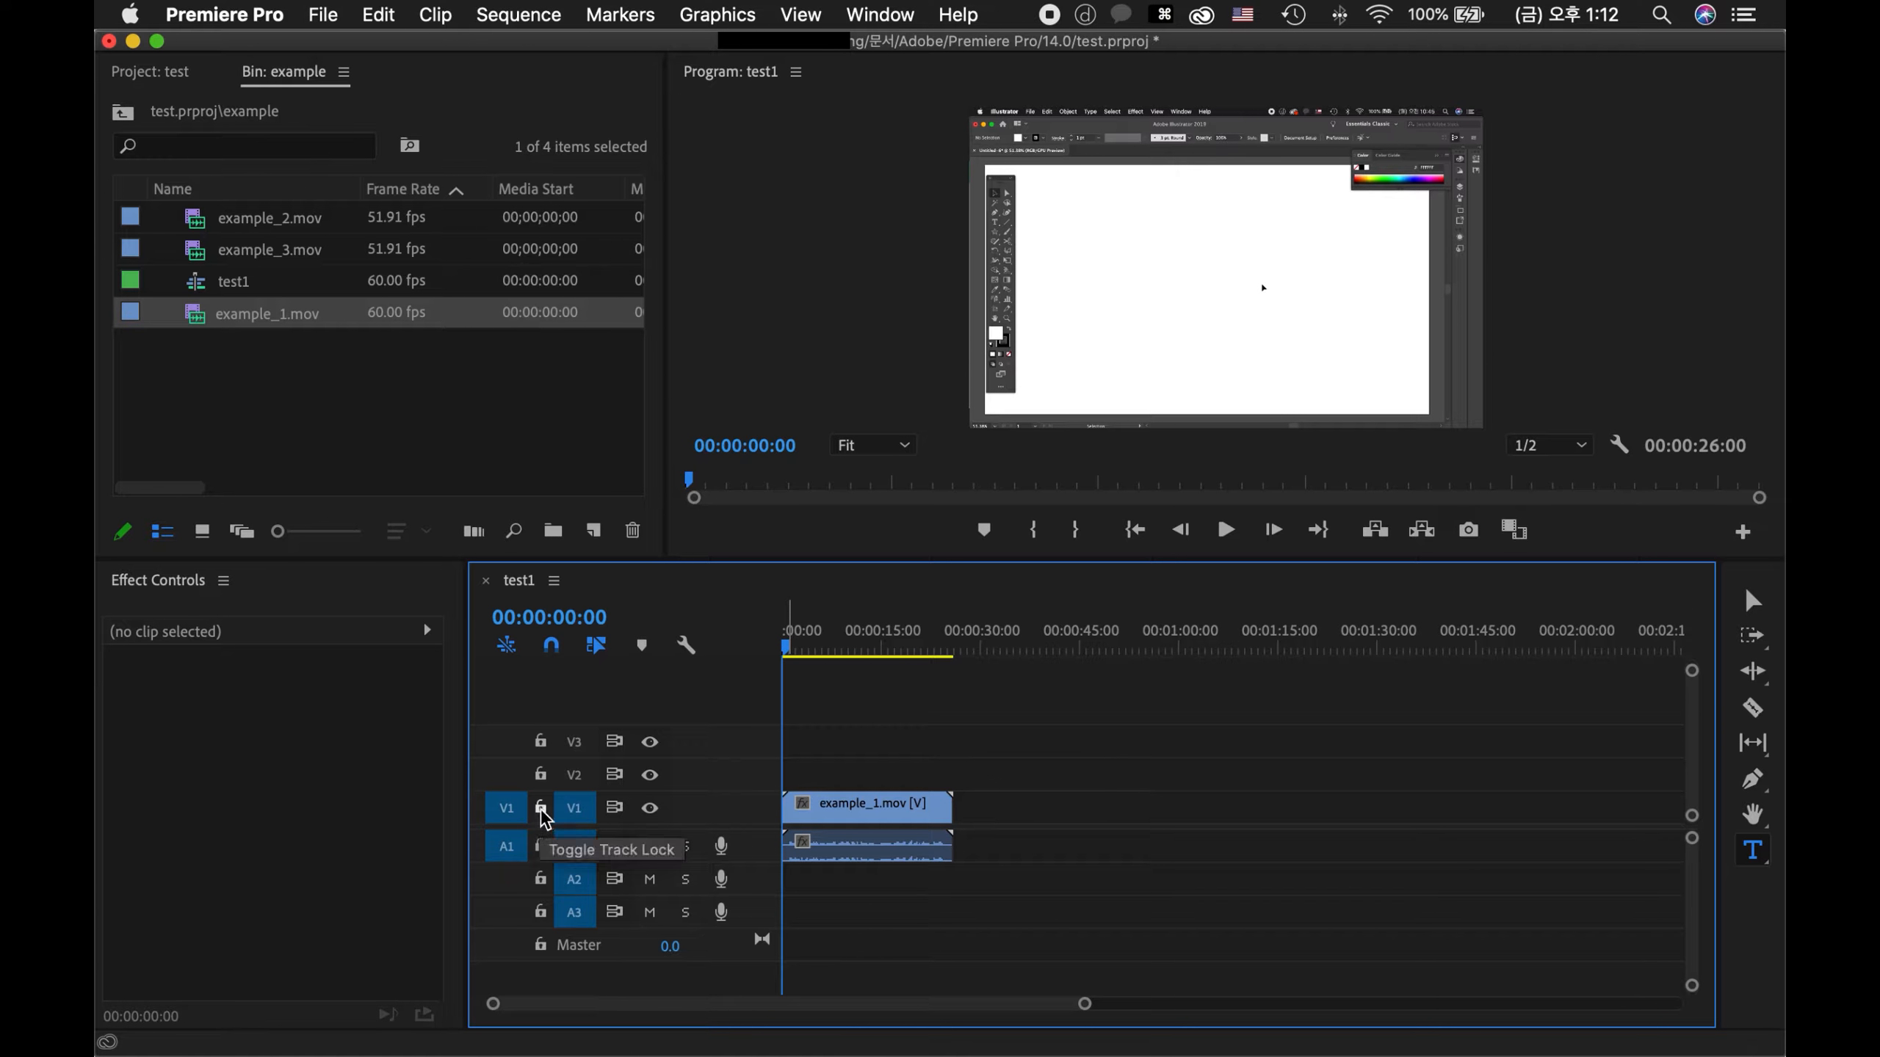
{"action": "left_click", "coordinate": [540, 808]}
{"action": "left_click", "coordinate": [858, 847]}
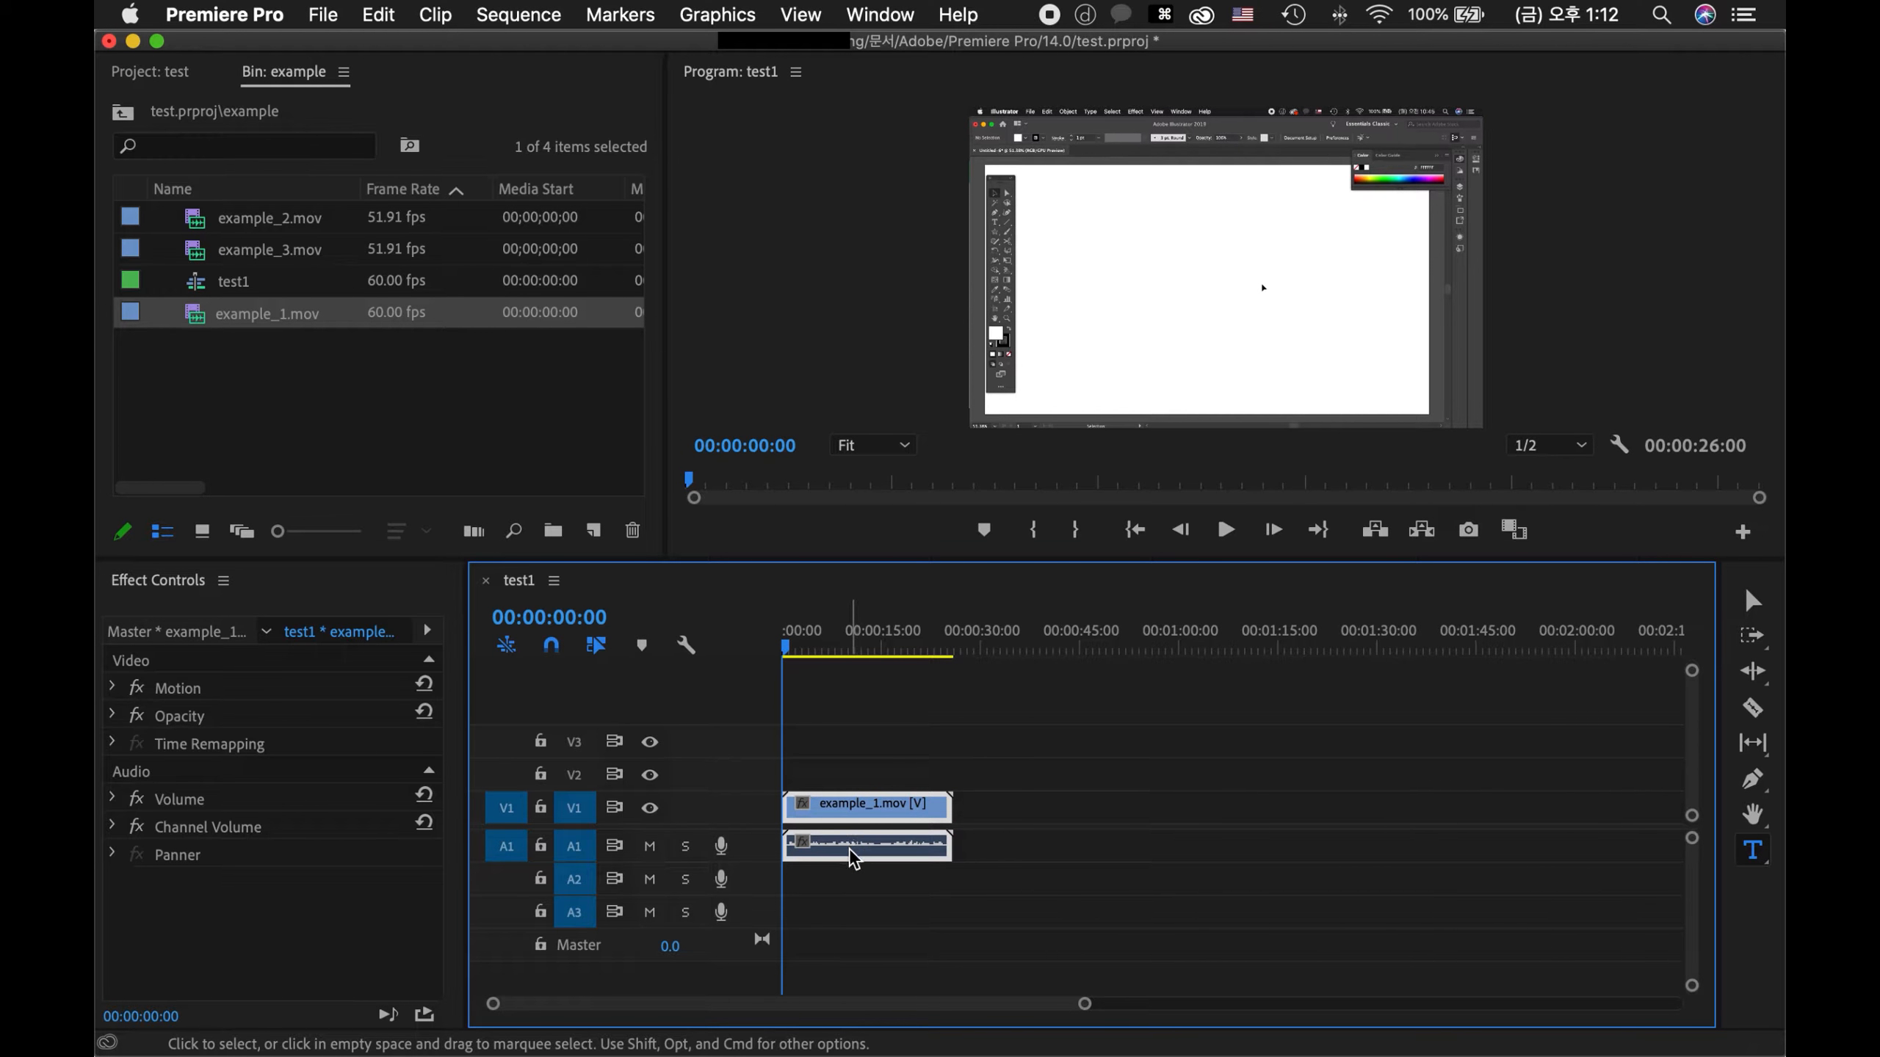
{"action": "left_click", "coordinate": [807, 652]}
{"action": "key", "text": "space"}
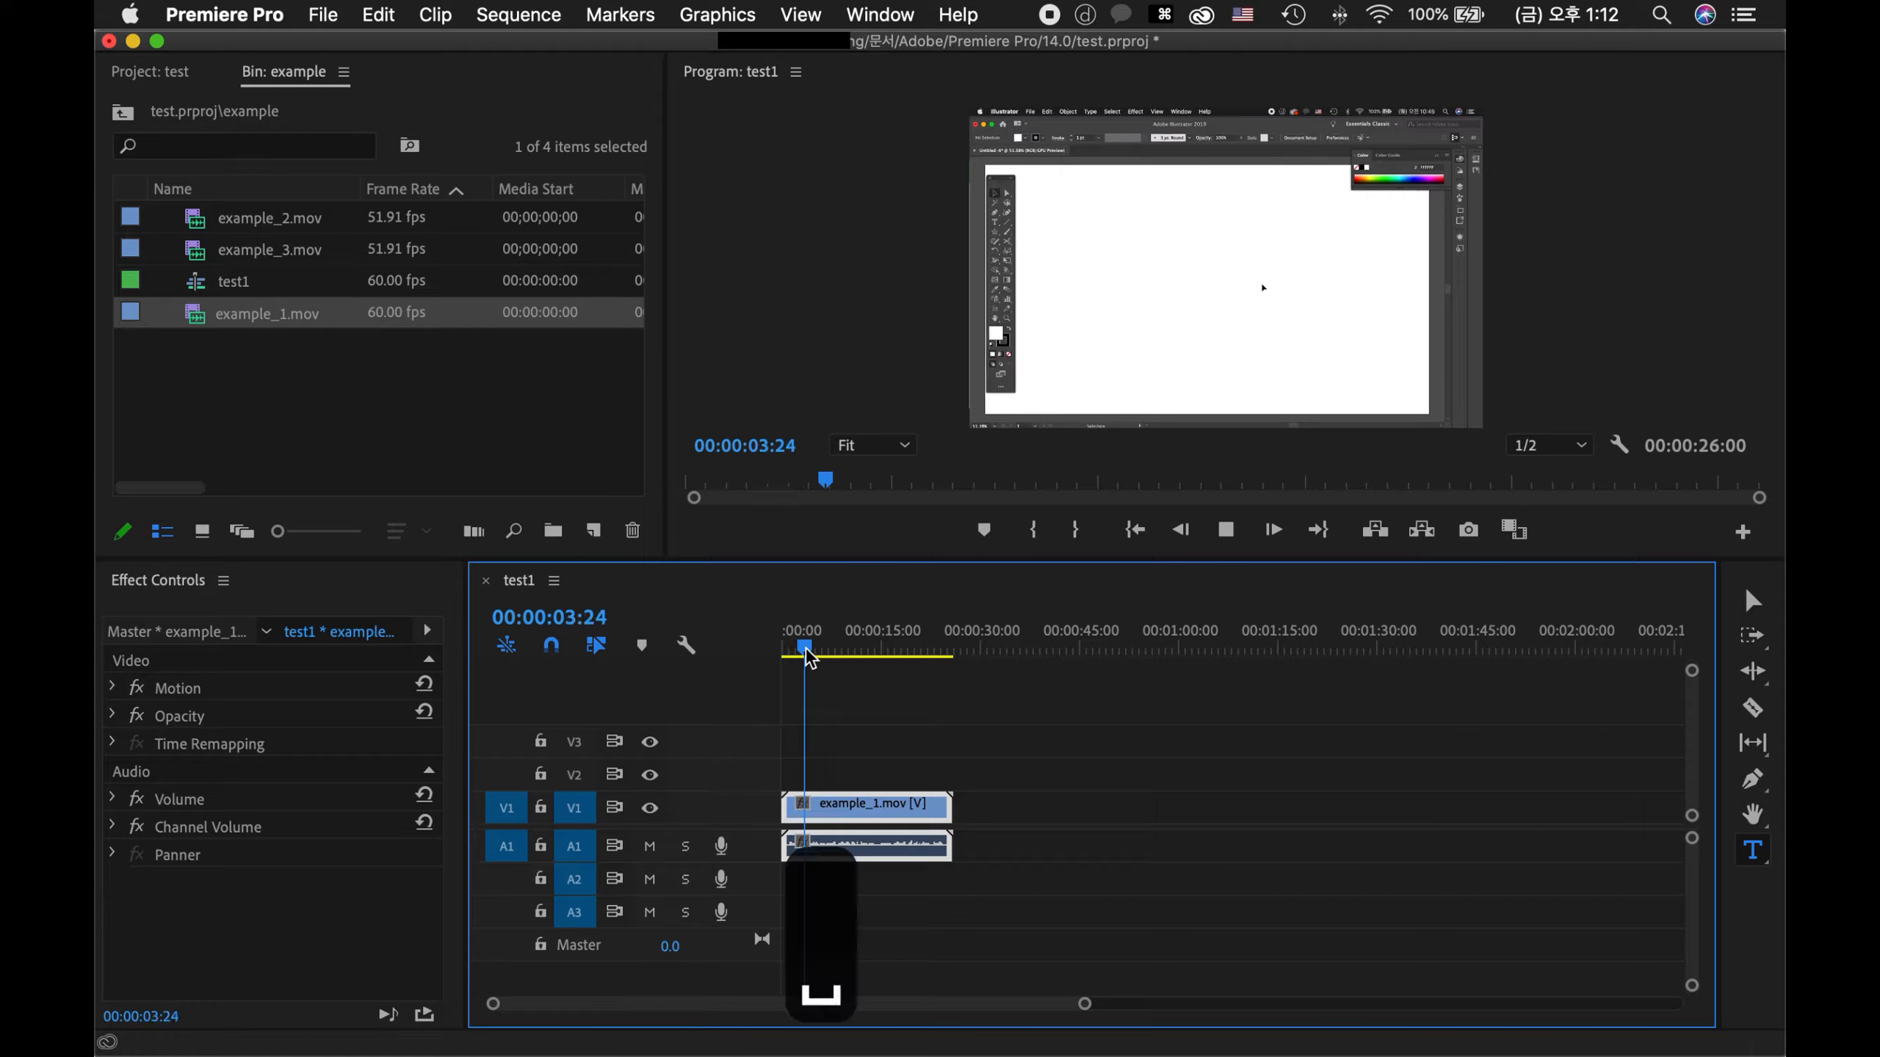
{"action": "key", "text": "Home"}
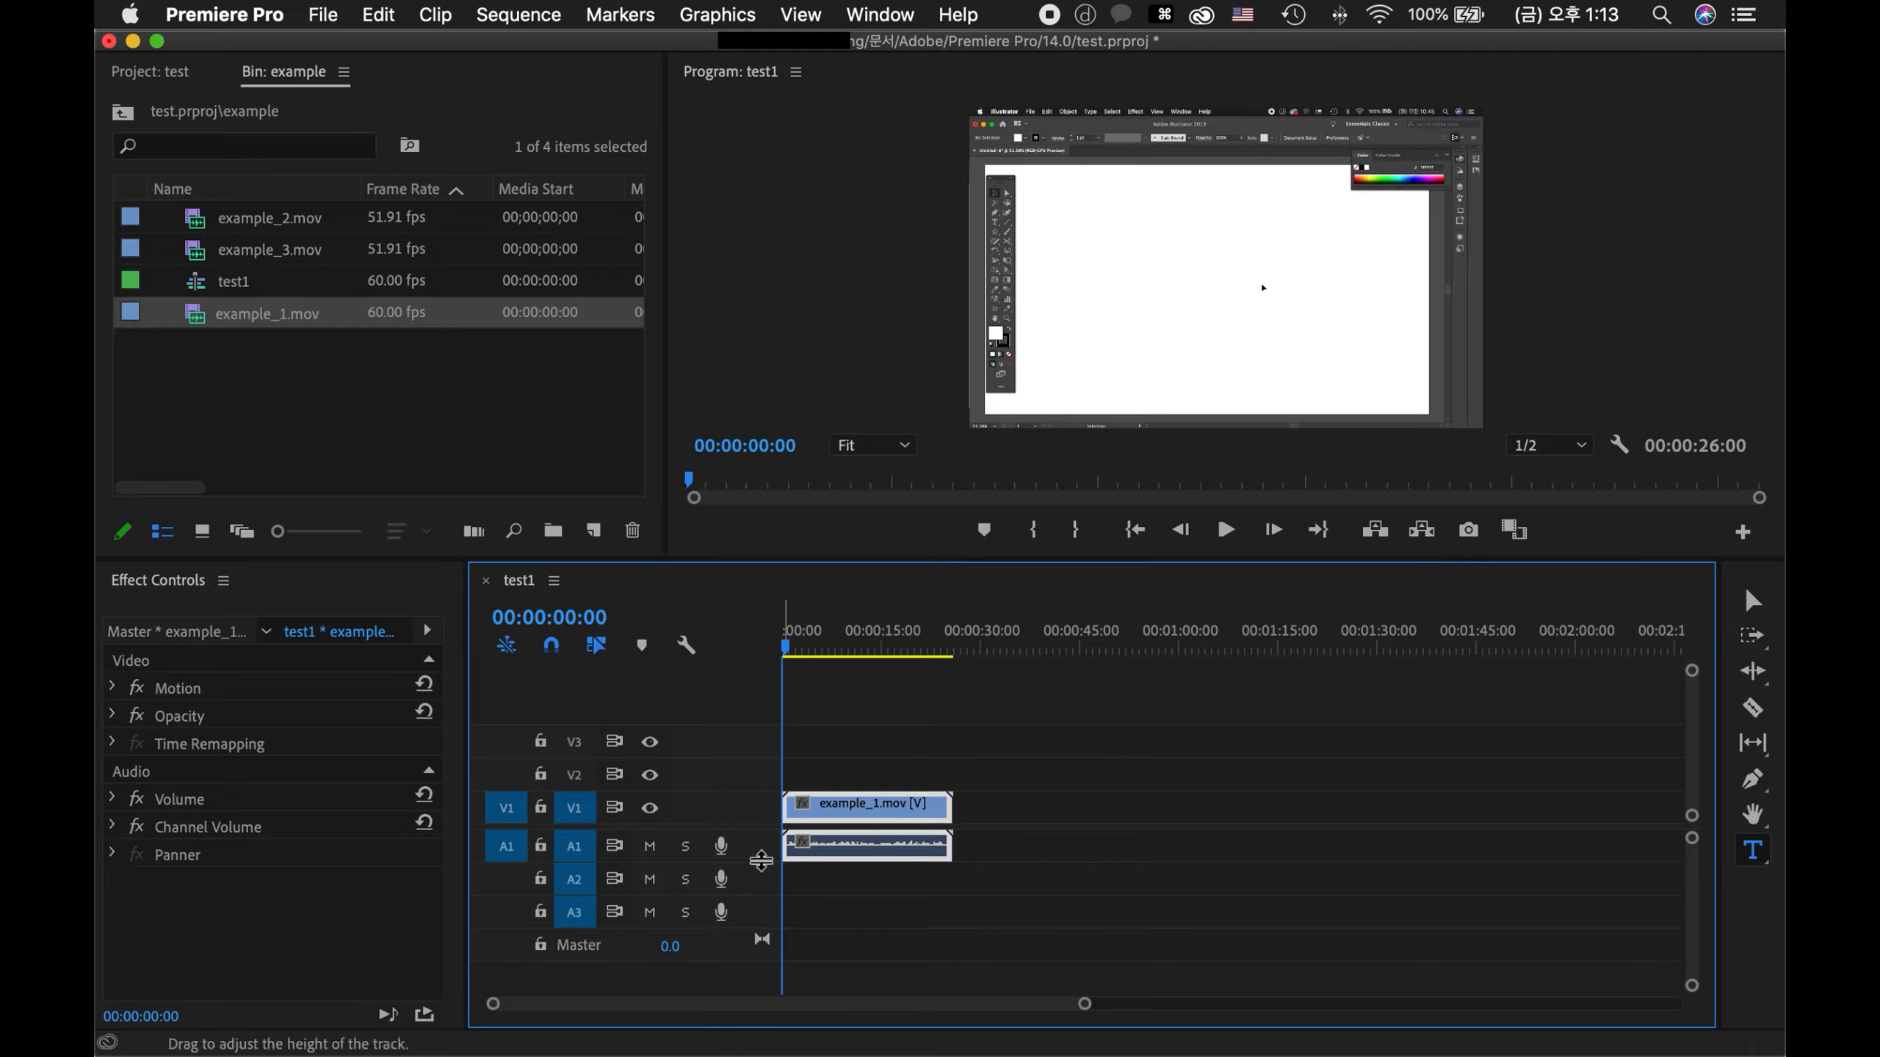
- Expand audio track A1, raise the example_1.mov clip's volume line, and play the audio to compare its loudness
{"action": "left_click_drag", "start_coordinate": [766, 898], "coordinate": [831, 893]}
{"action": "key", "text": "space"}
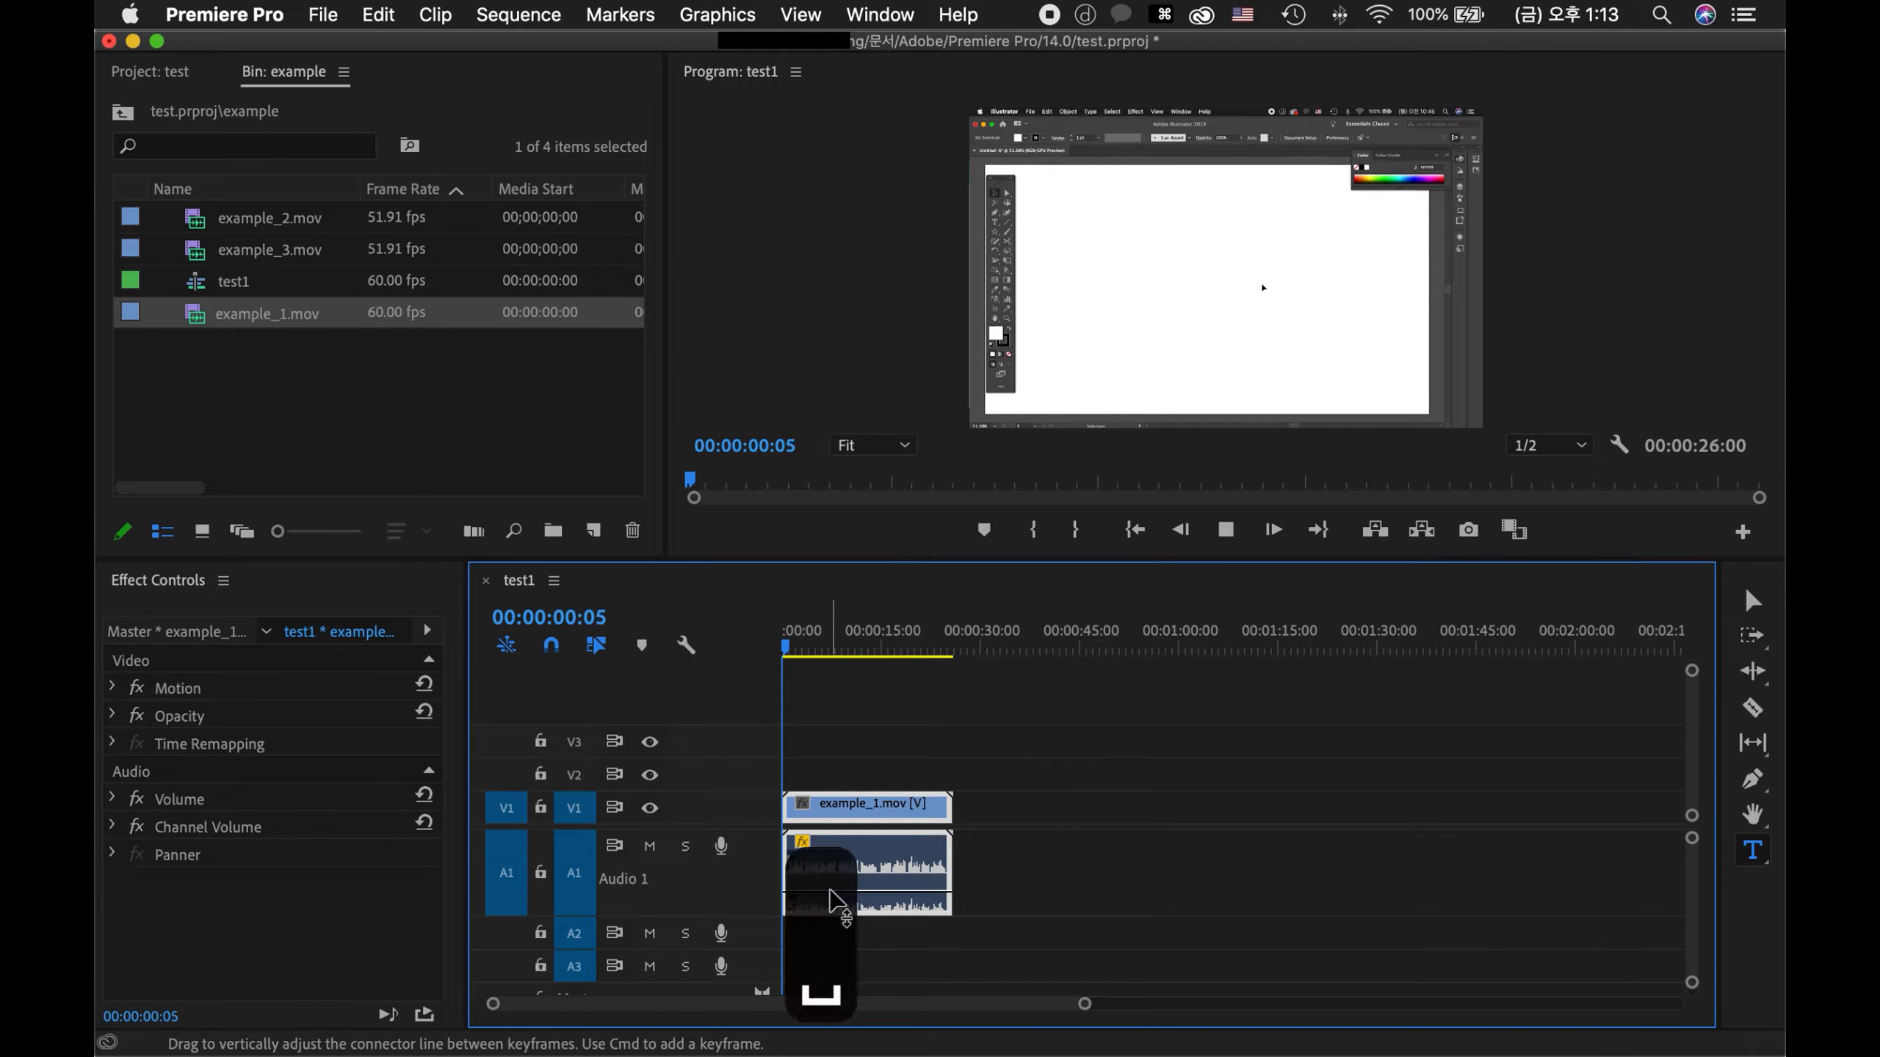
{"action": "key", "text": "space"}
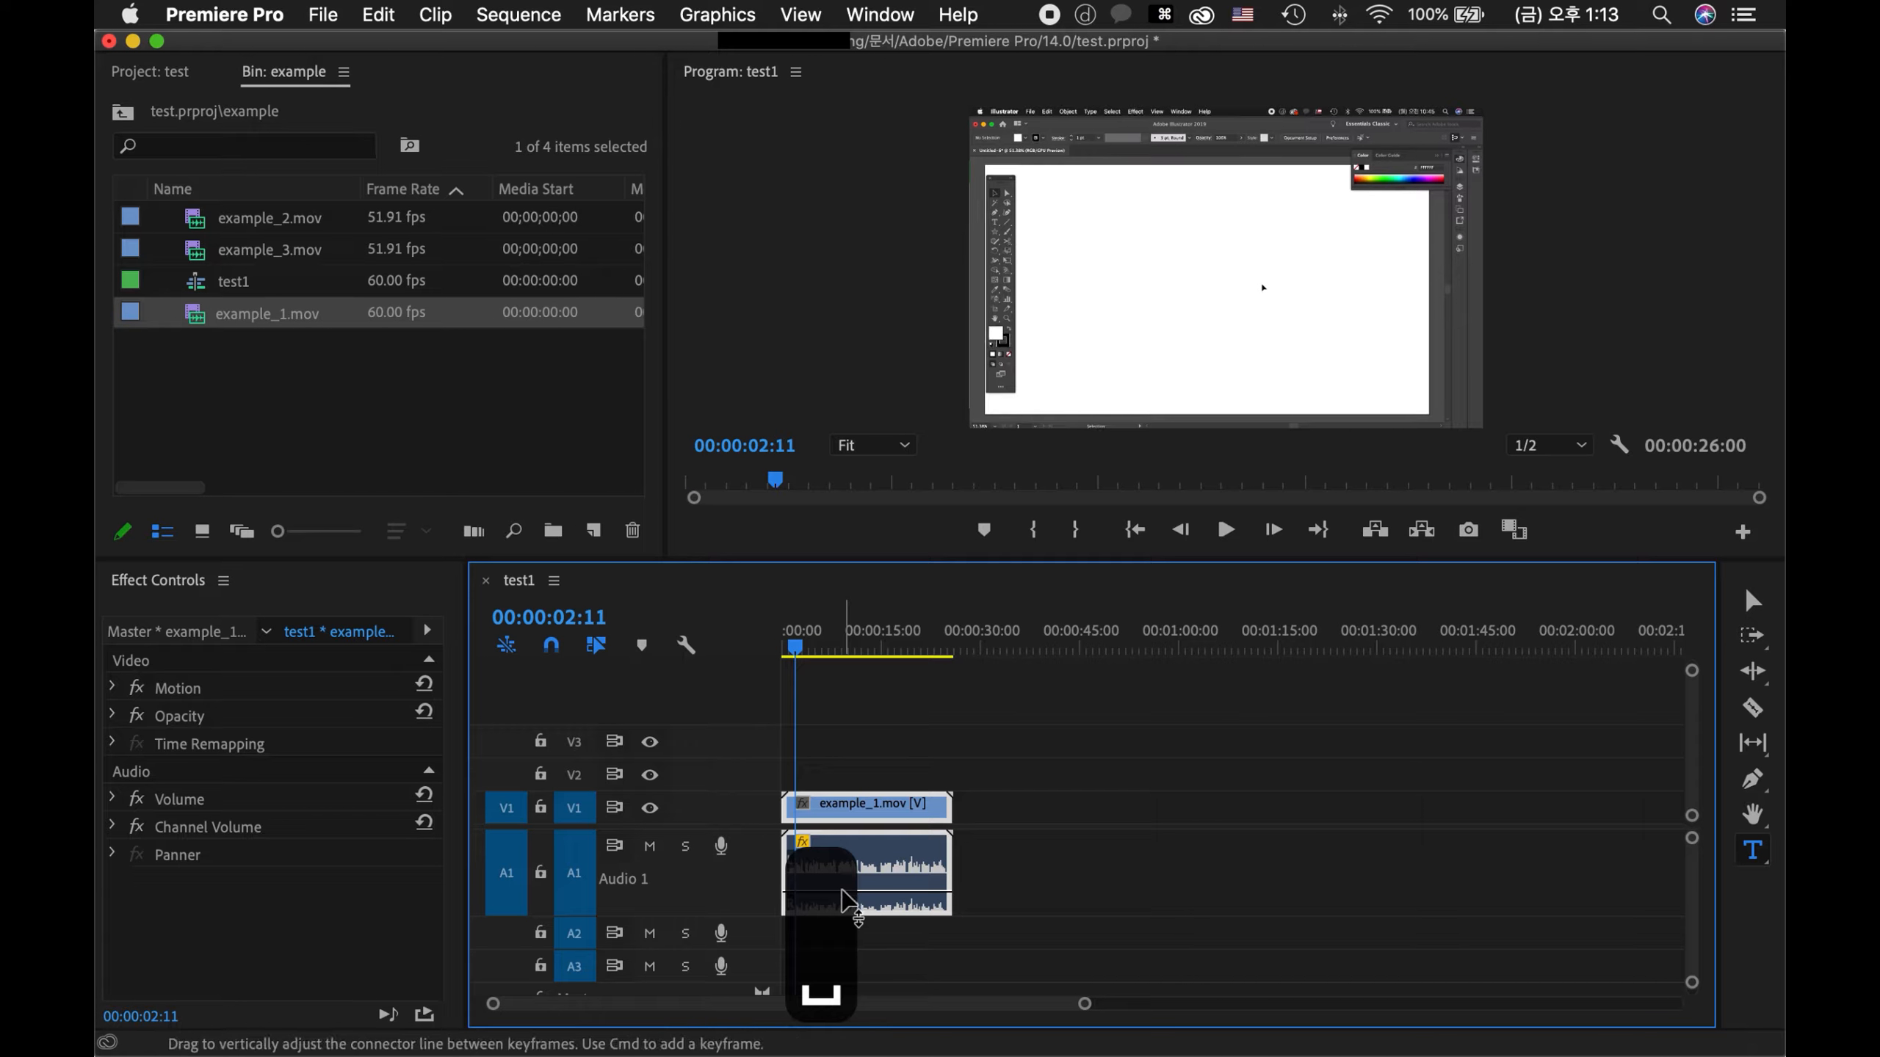
{"action": "left_click_drag", "start_coordinate": [843, 891], "coordinate": [845, 859]}
{"action": "key", "text": "space"}
{"action": "key", "text": "space"}
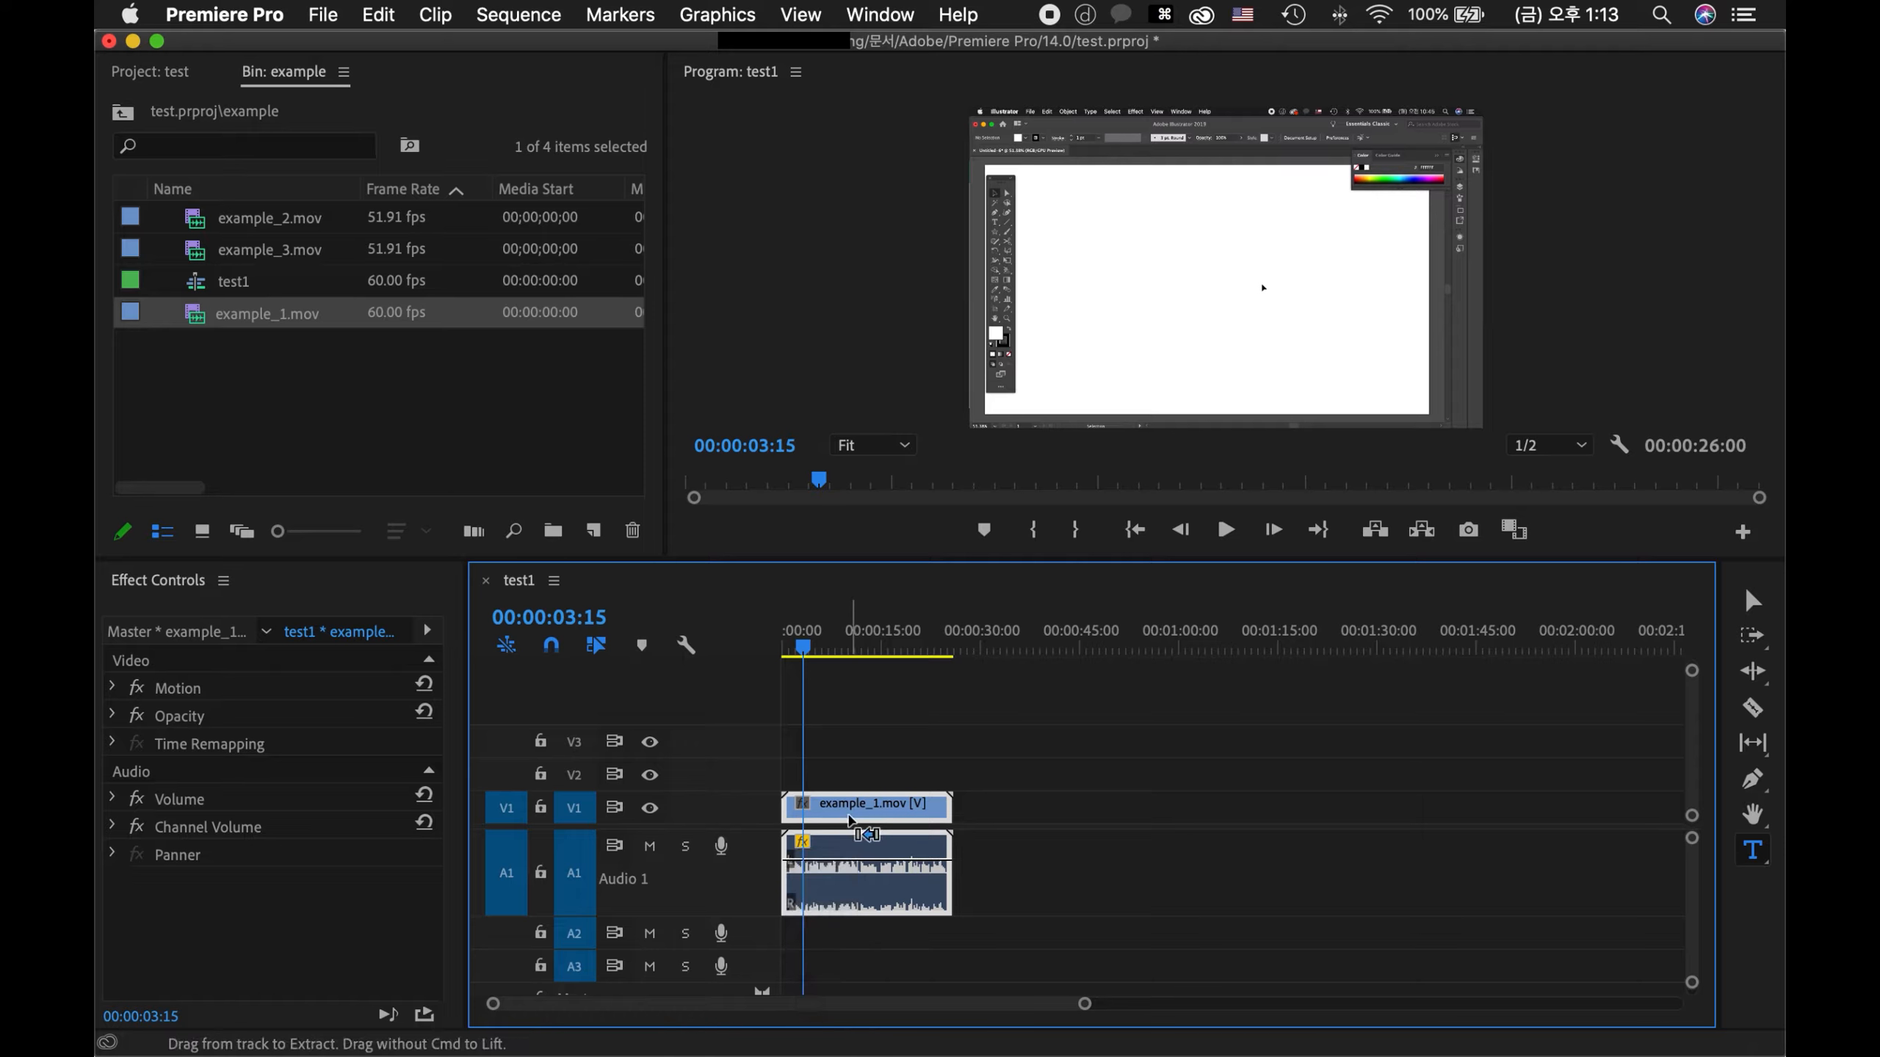
- Undo the clip's volume change, collapse audio track A1 to its compact height, and deselect the clip
{"action": "key", "text": "super+z"}
{"action": "key", "text": "super+z"}
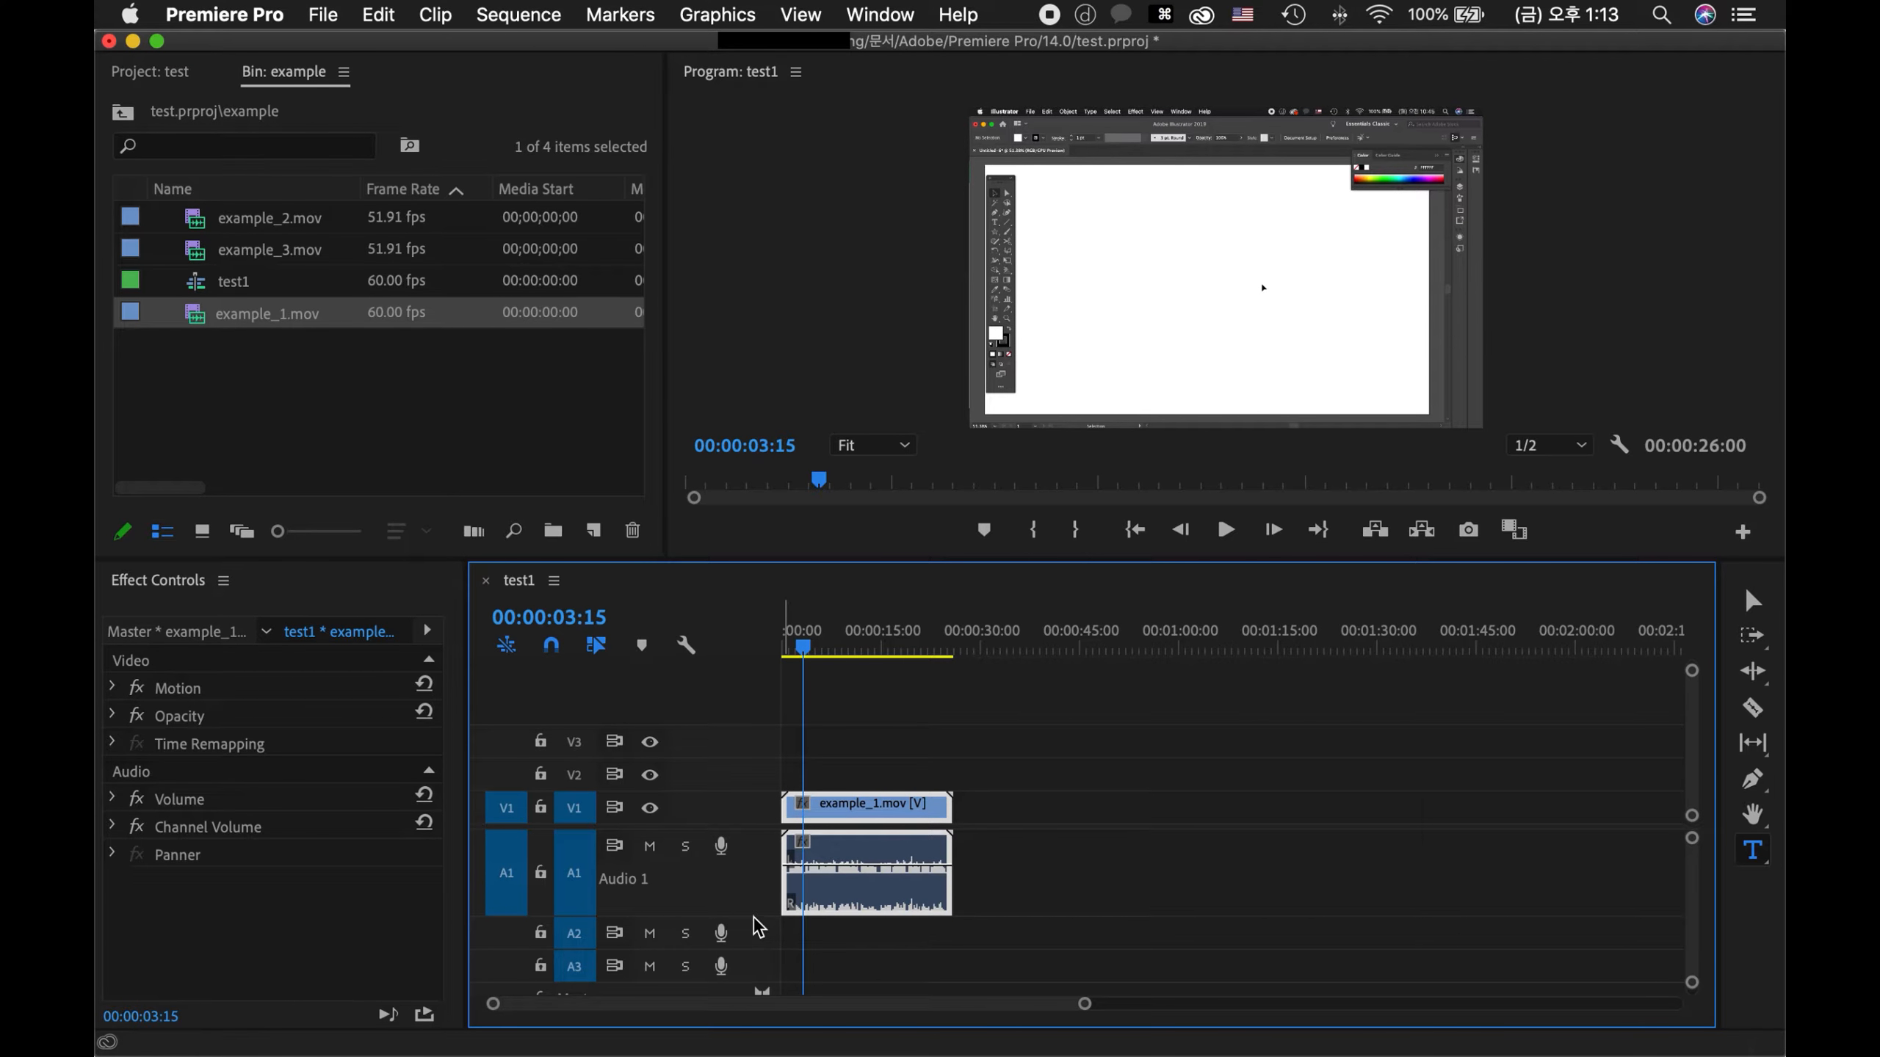
{"action": "left_click_drag", "start_coordinate": [743, 916], "coordinate": [655, 593]}
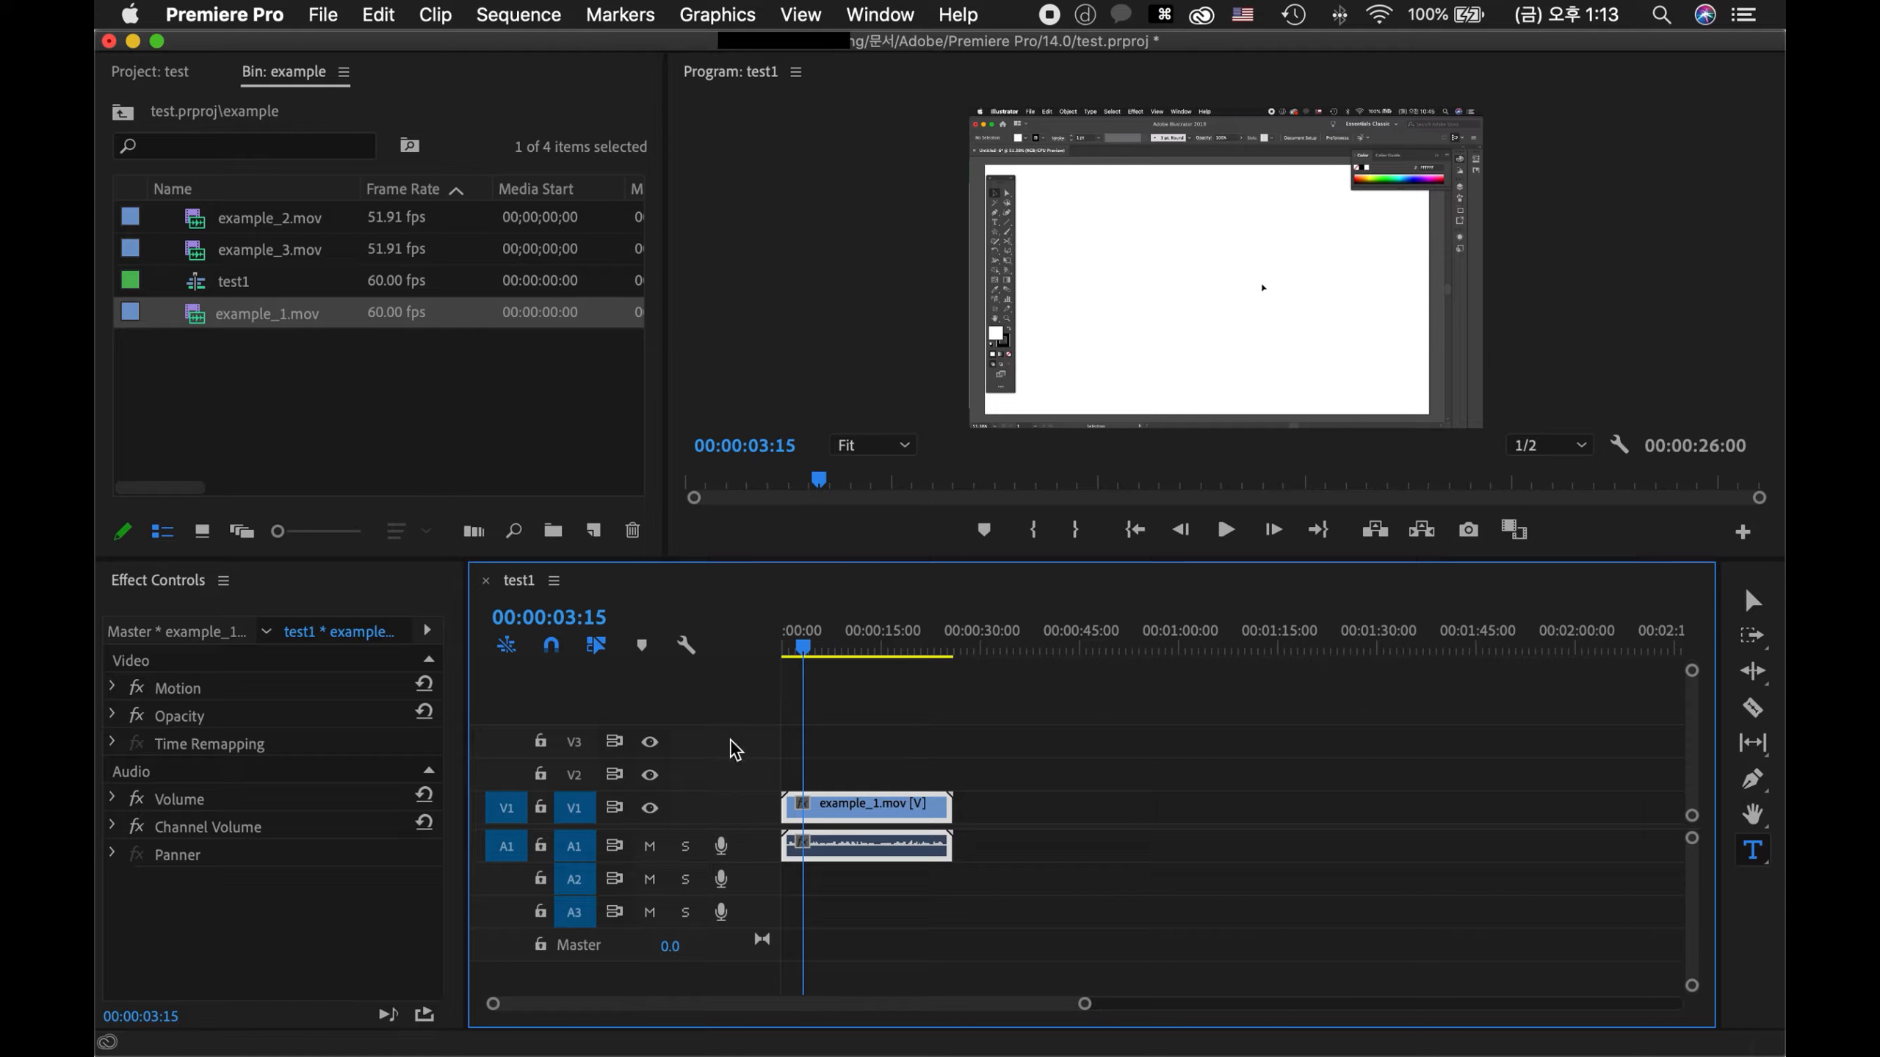
{"action": "left_click", "coordinate": [854, 757]}
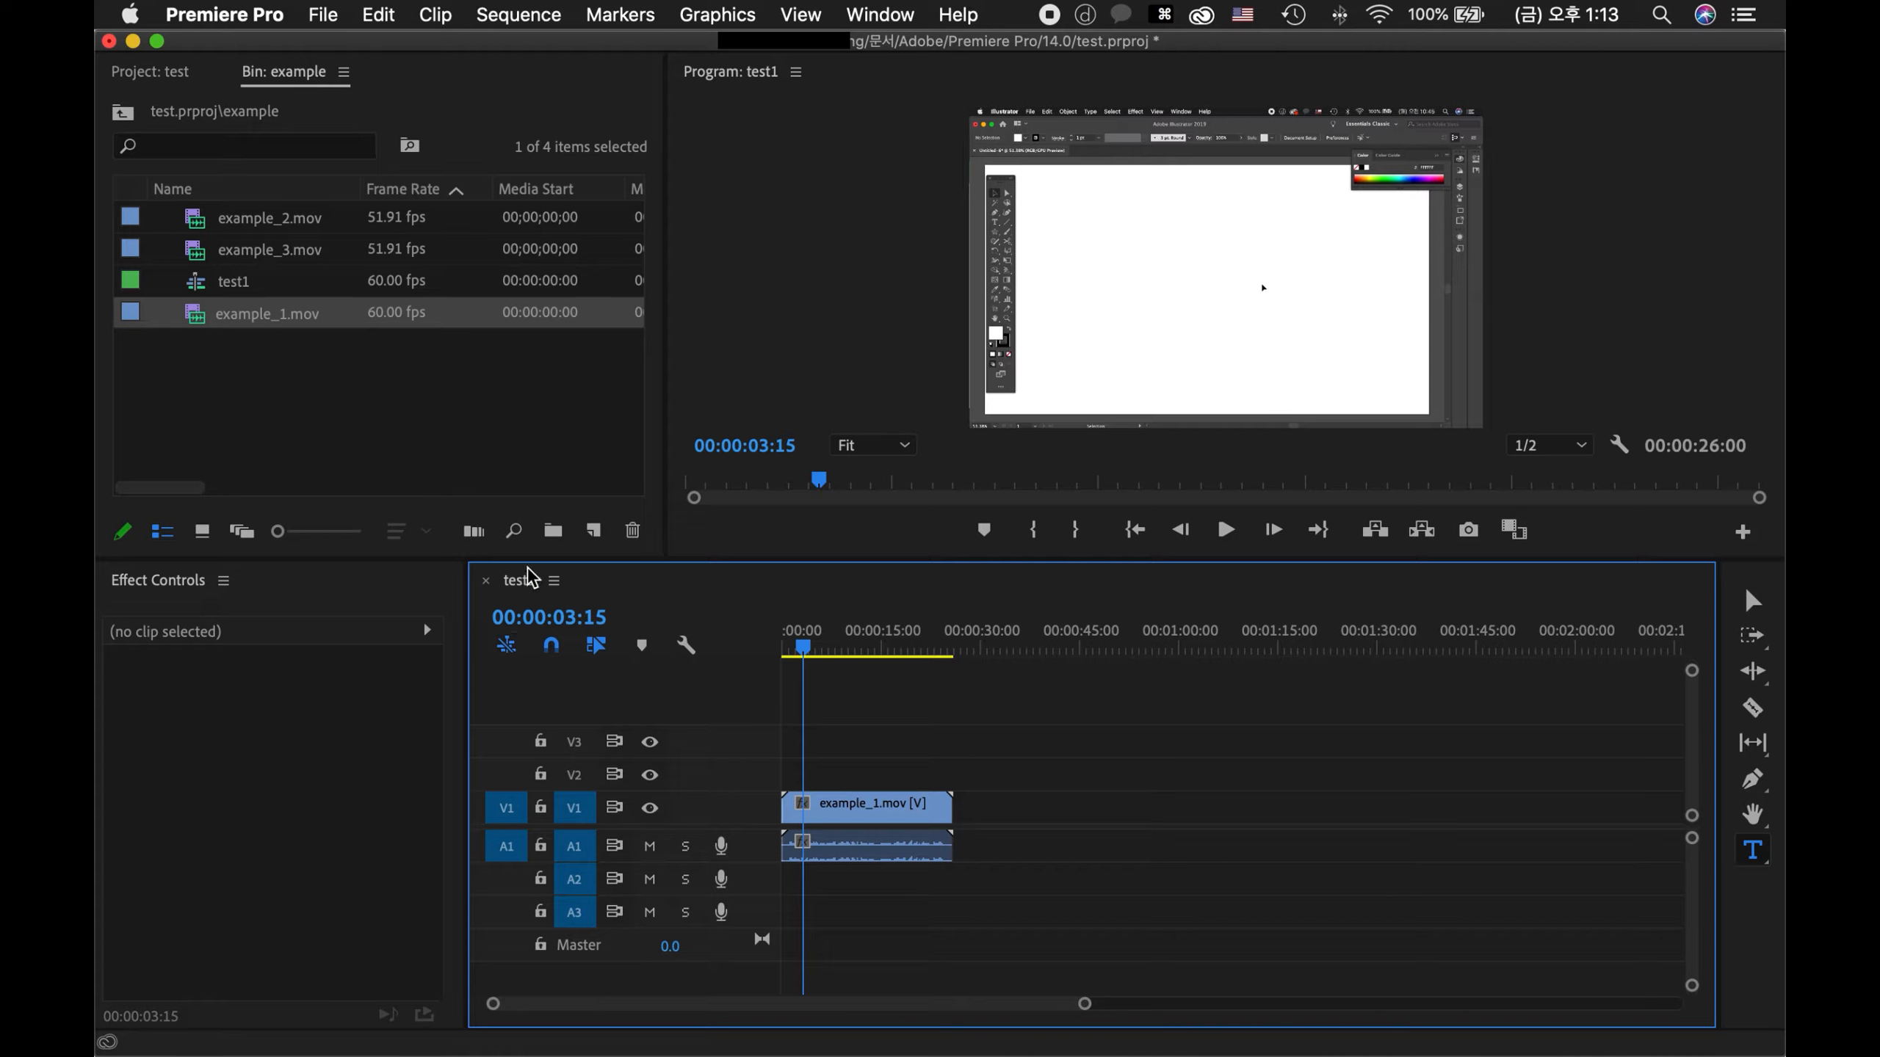
- Add example_2.mov and example_3.mov to the test1 sequence on V1 and A1, directly after example_1.mov
{"action": "left_click", "coordinate": [276, 221]}
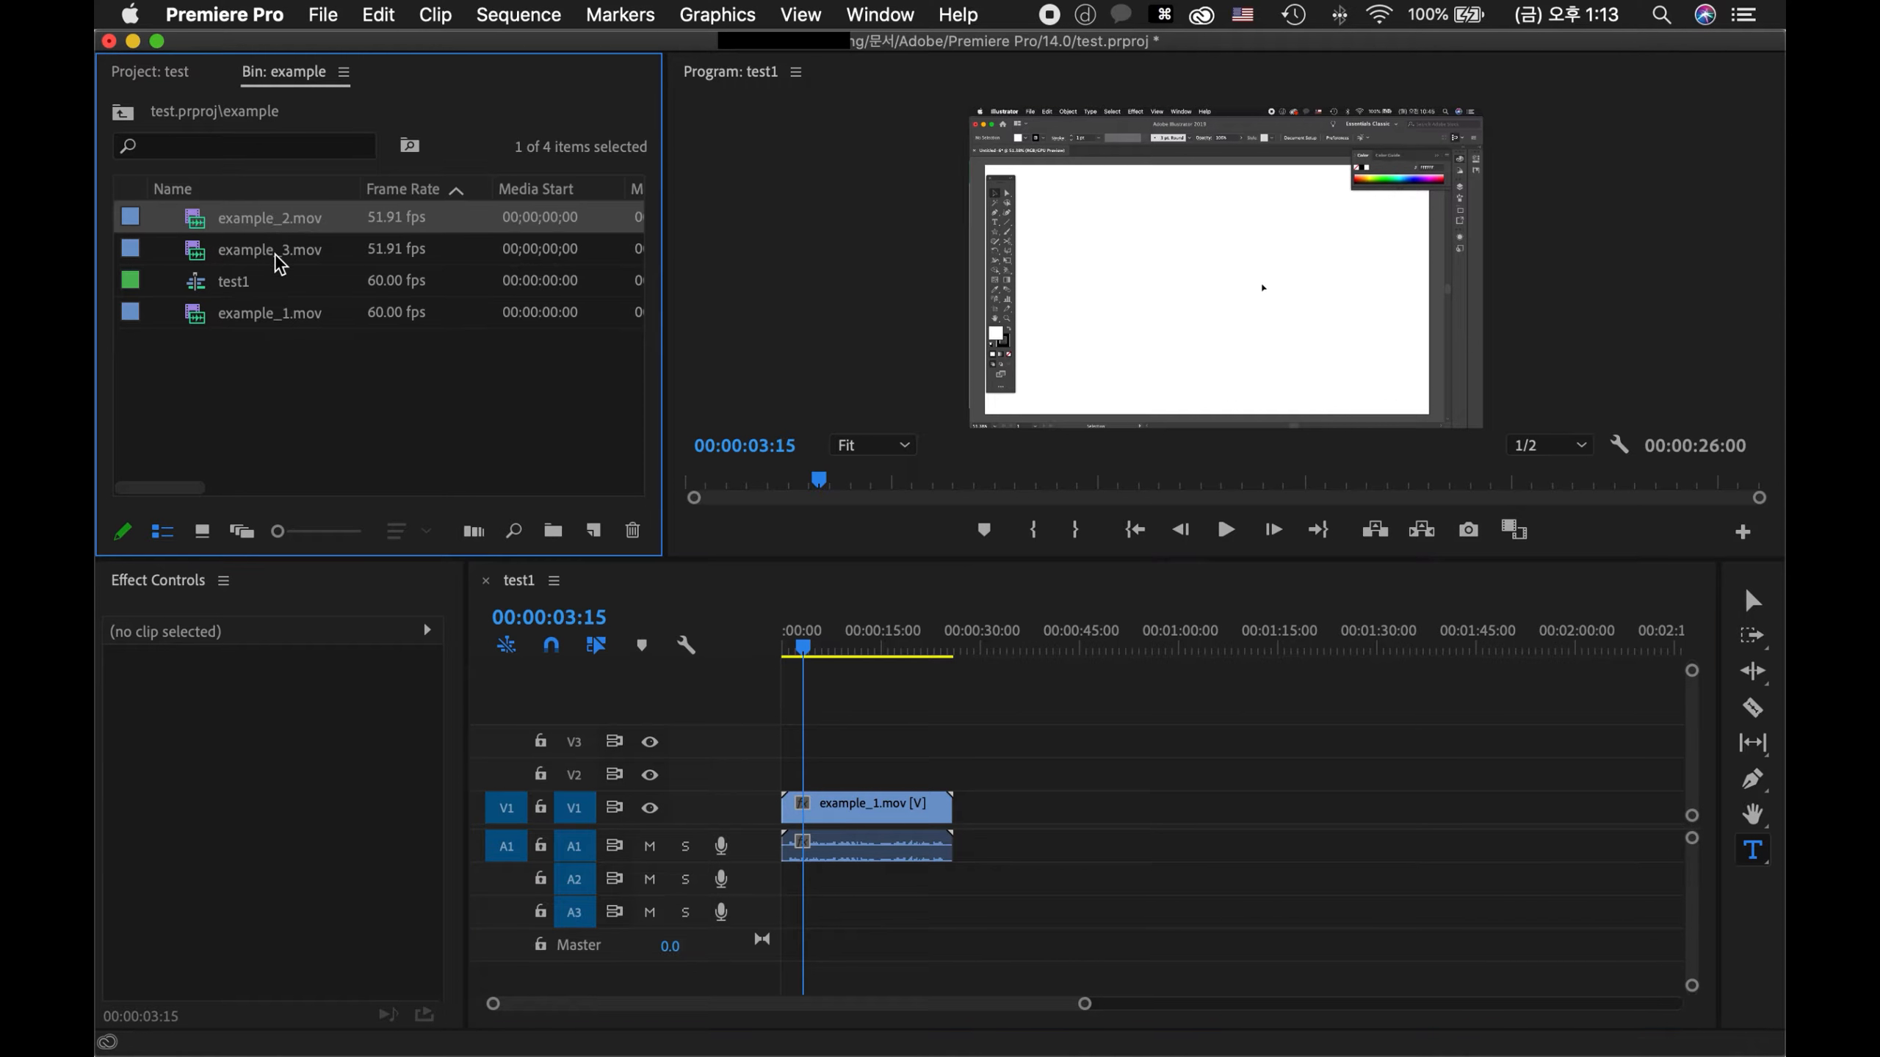
{"action": "left_click", "coordinate": [279, 259], "text": "shift"}
{"action": "left_click_drag", "start_coordinate": [311, 256], "coordinate": [958, 811]}
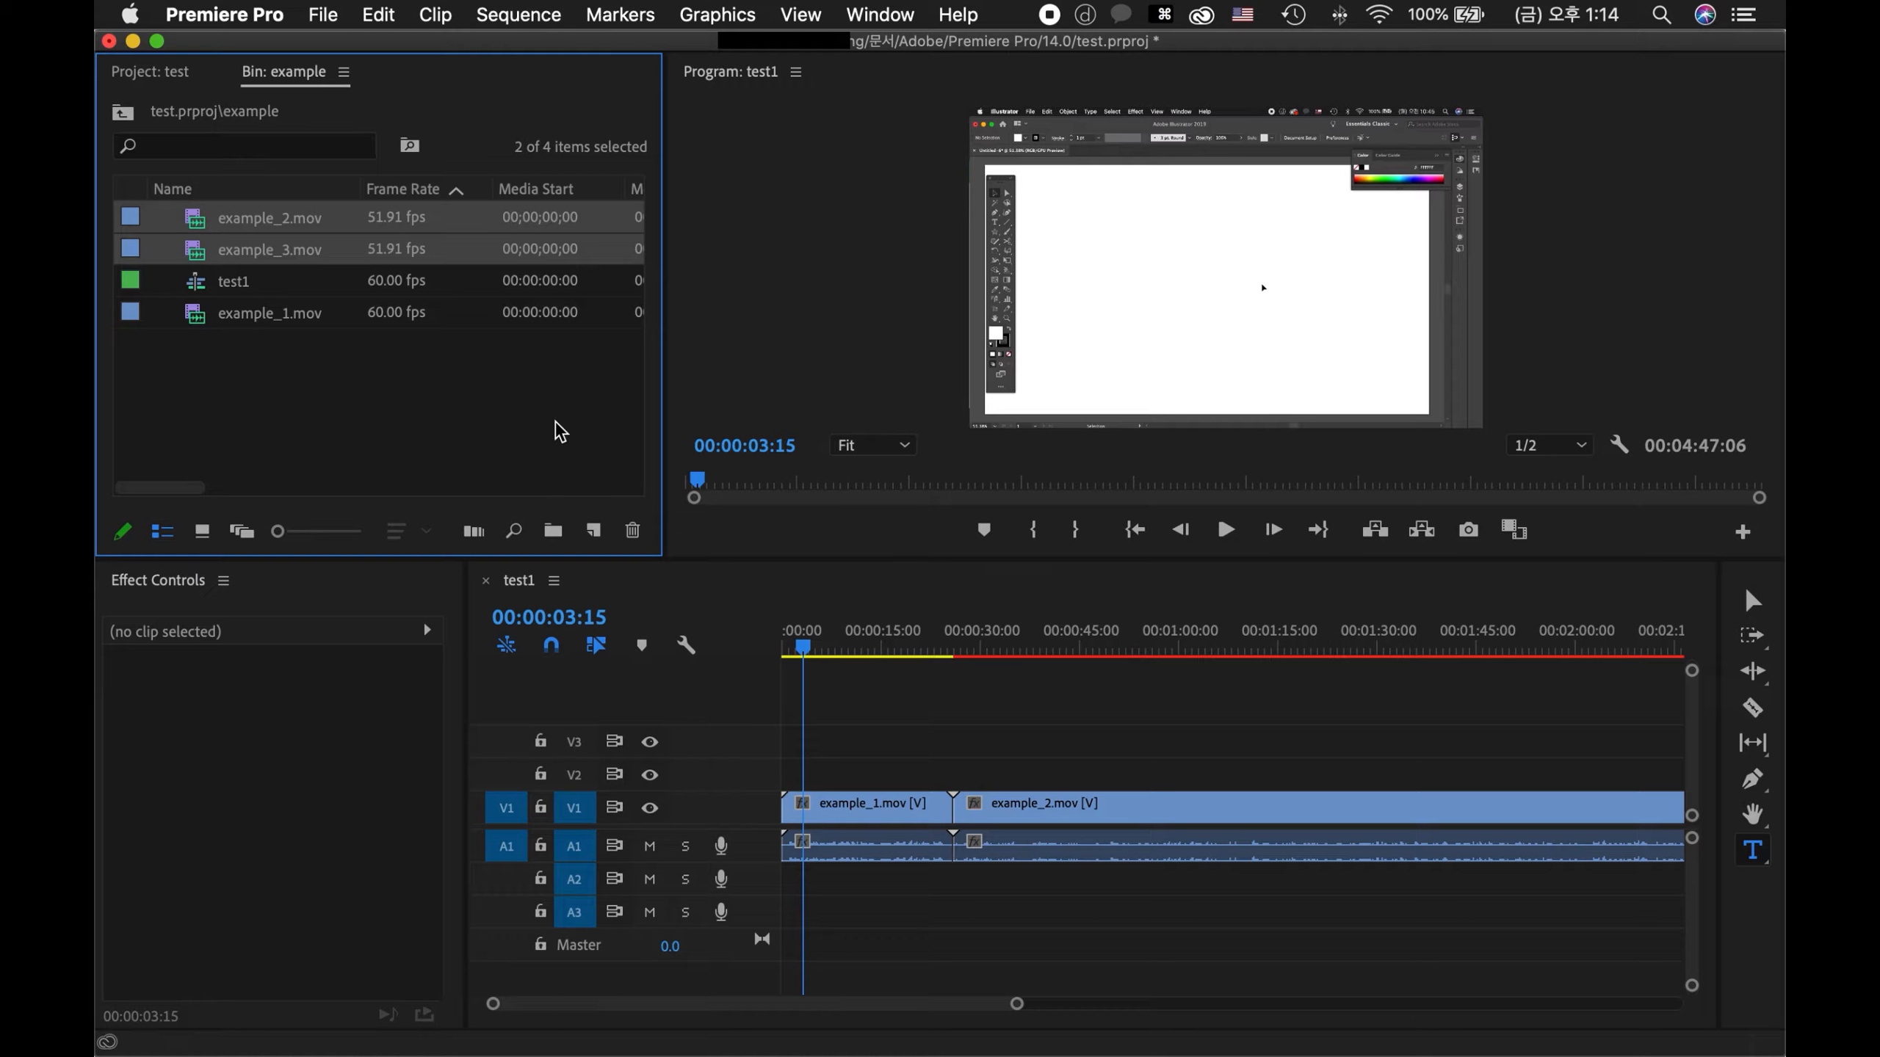
- In the keyboard shortcut settings, search for zoom, assign S to the Sequence Zoom In command and remove its = shortcut
{"action": "left_click", "coordinate": [263, 17]}
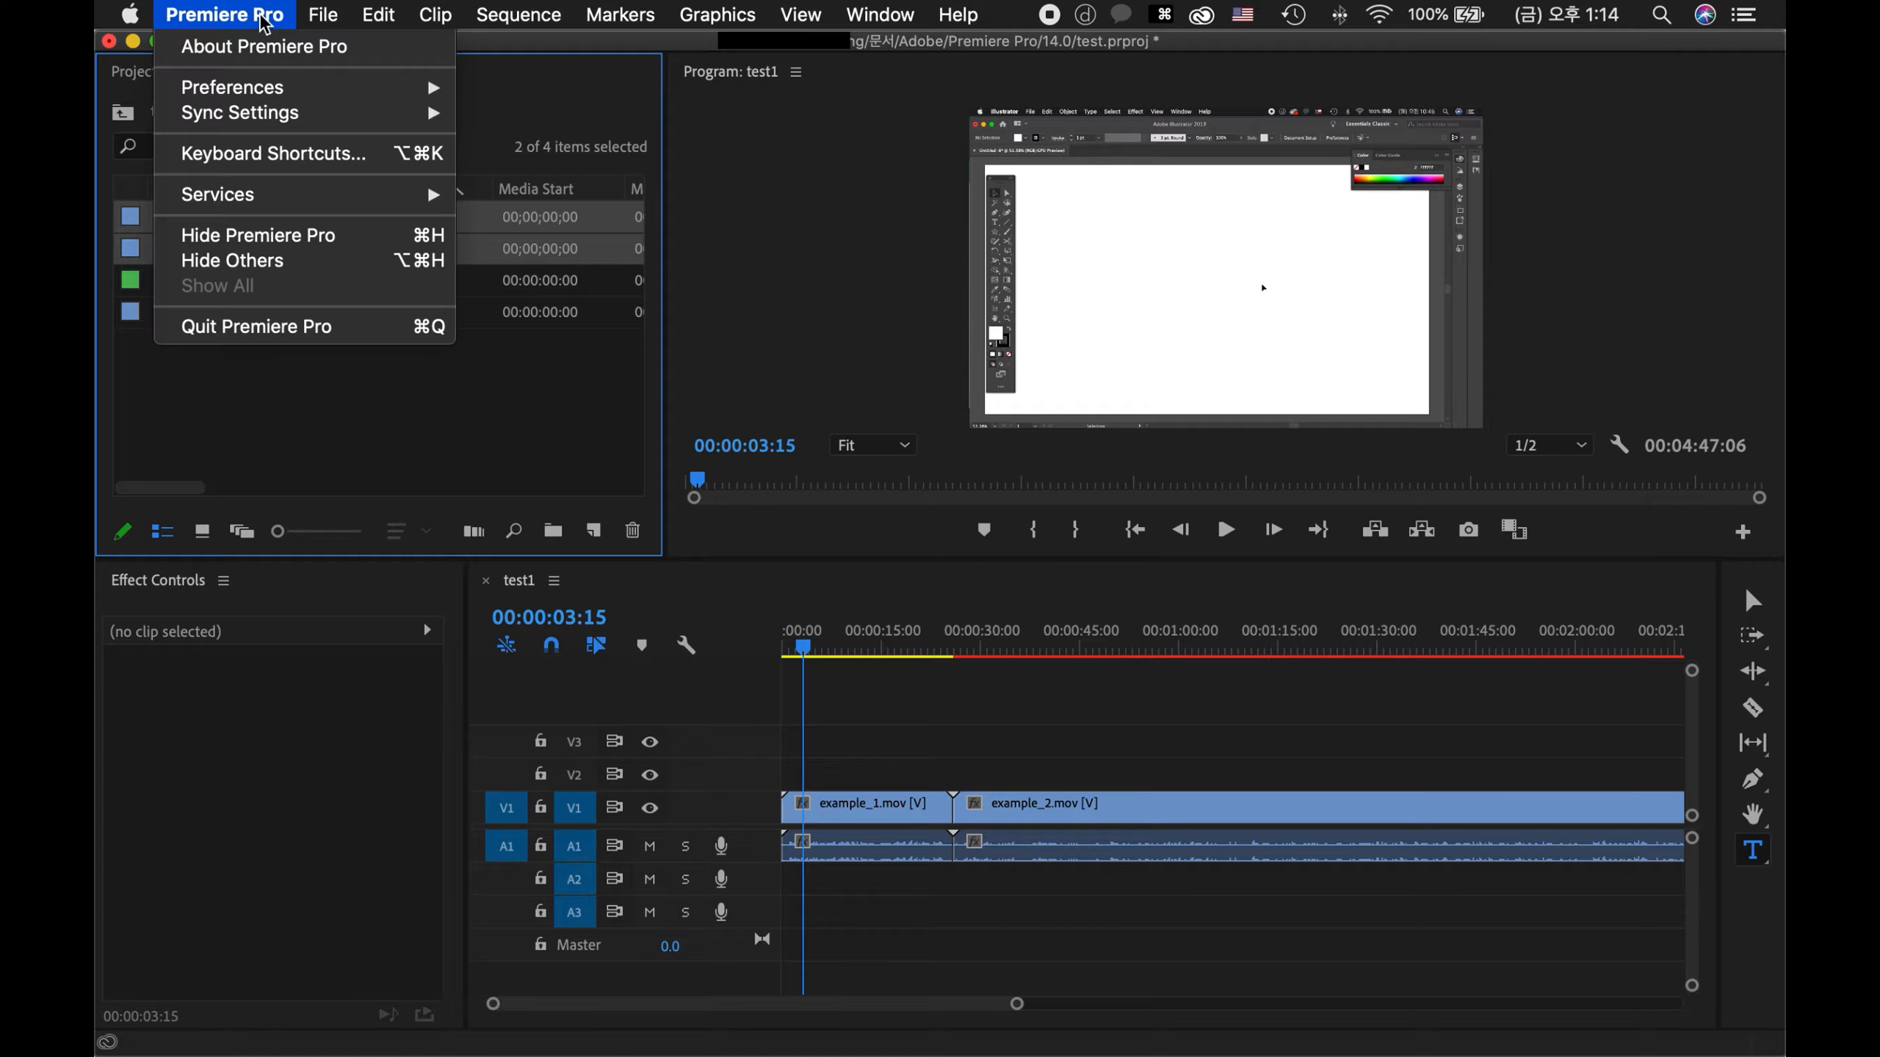
{"action": "left_click", "coordinate": [277, 173]}
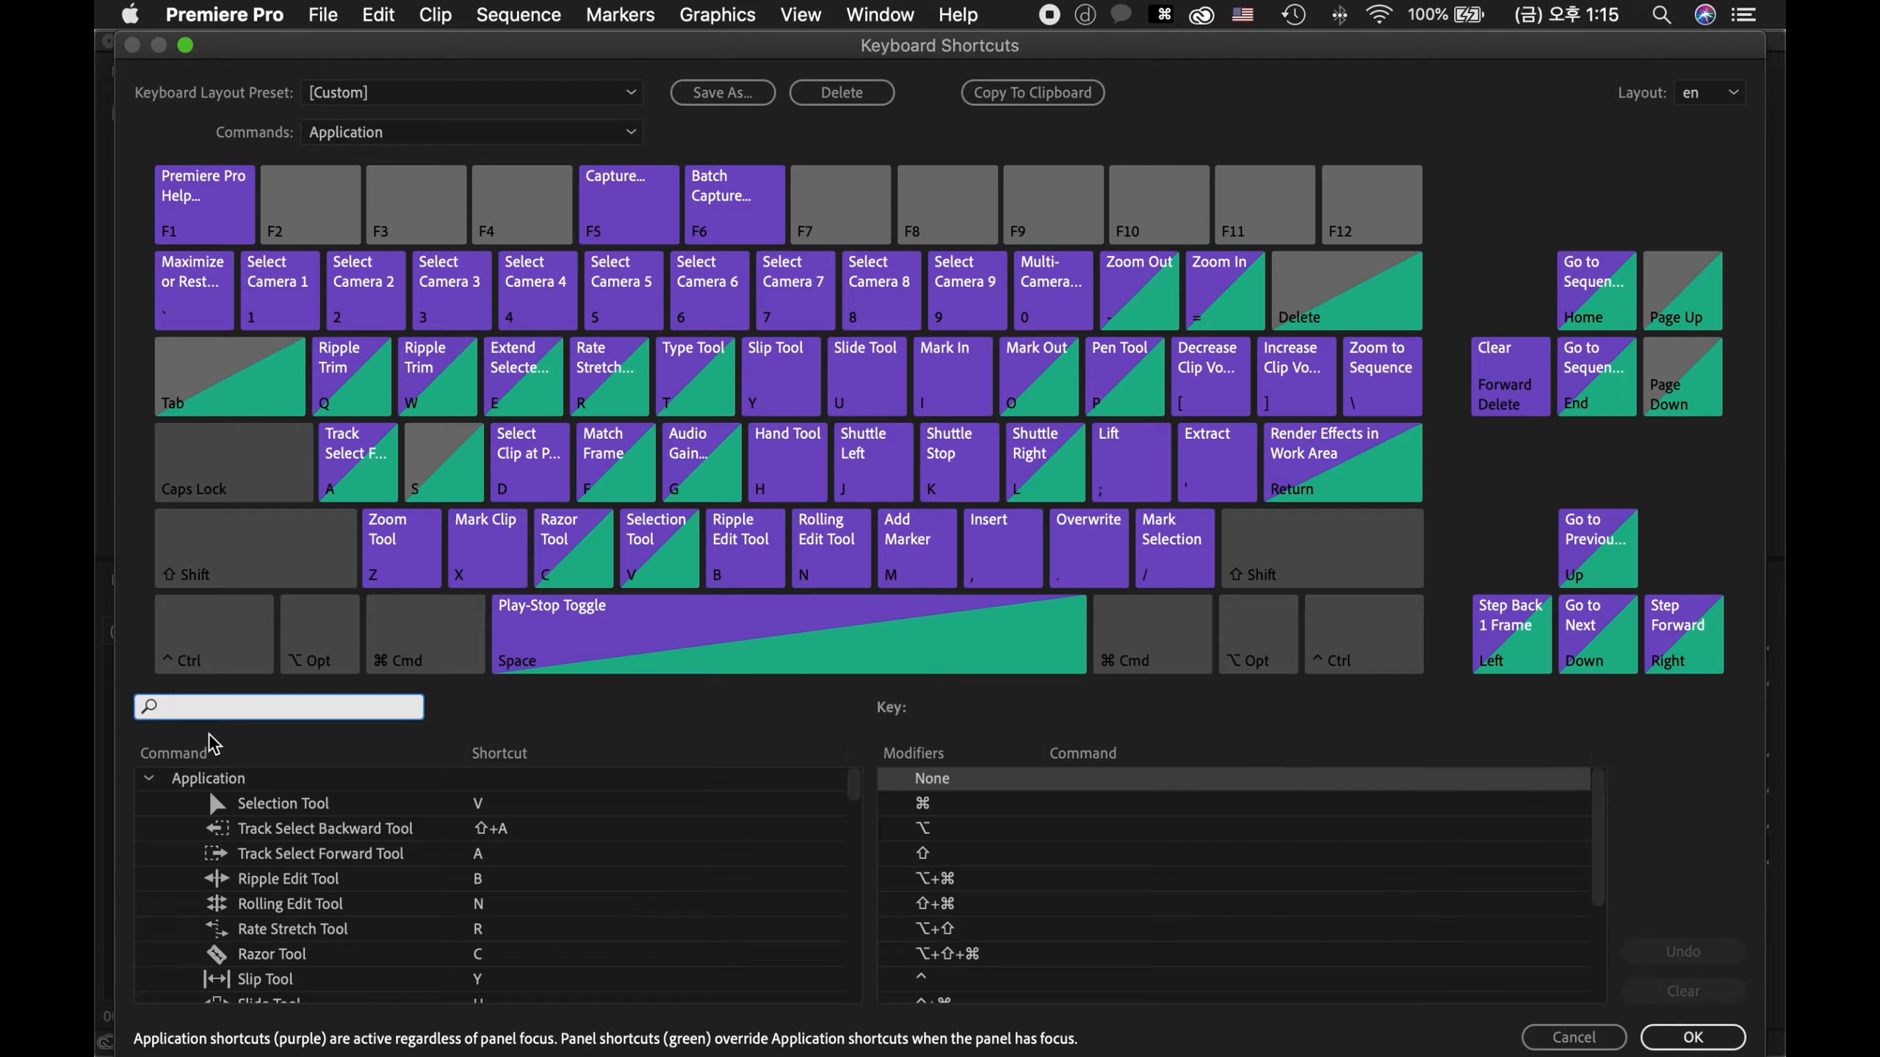
{"action": "type", "text": "zoom"}
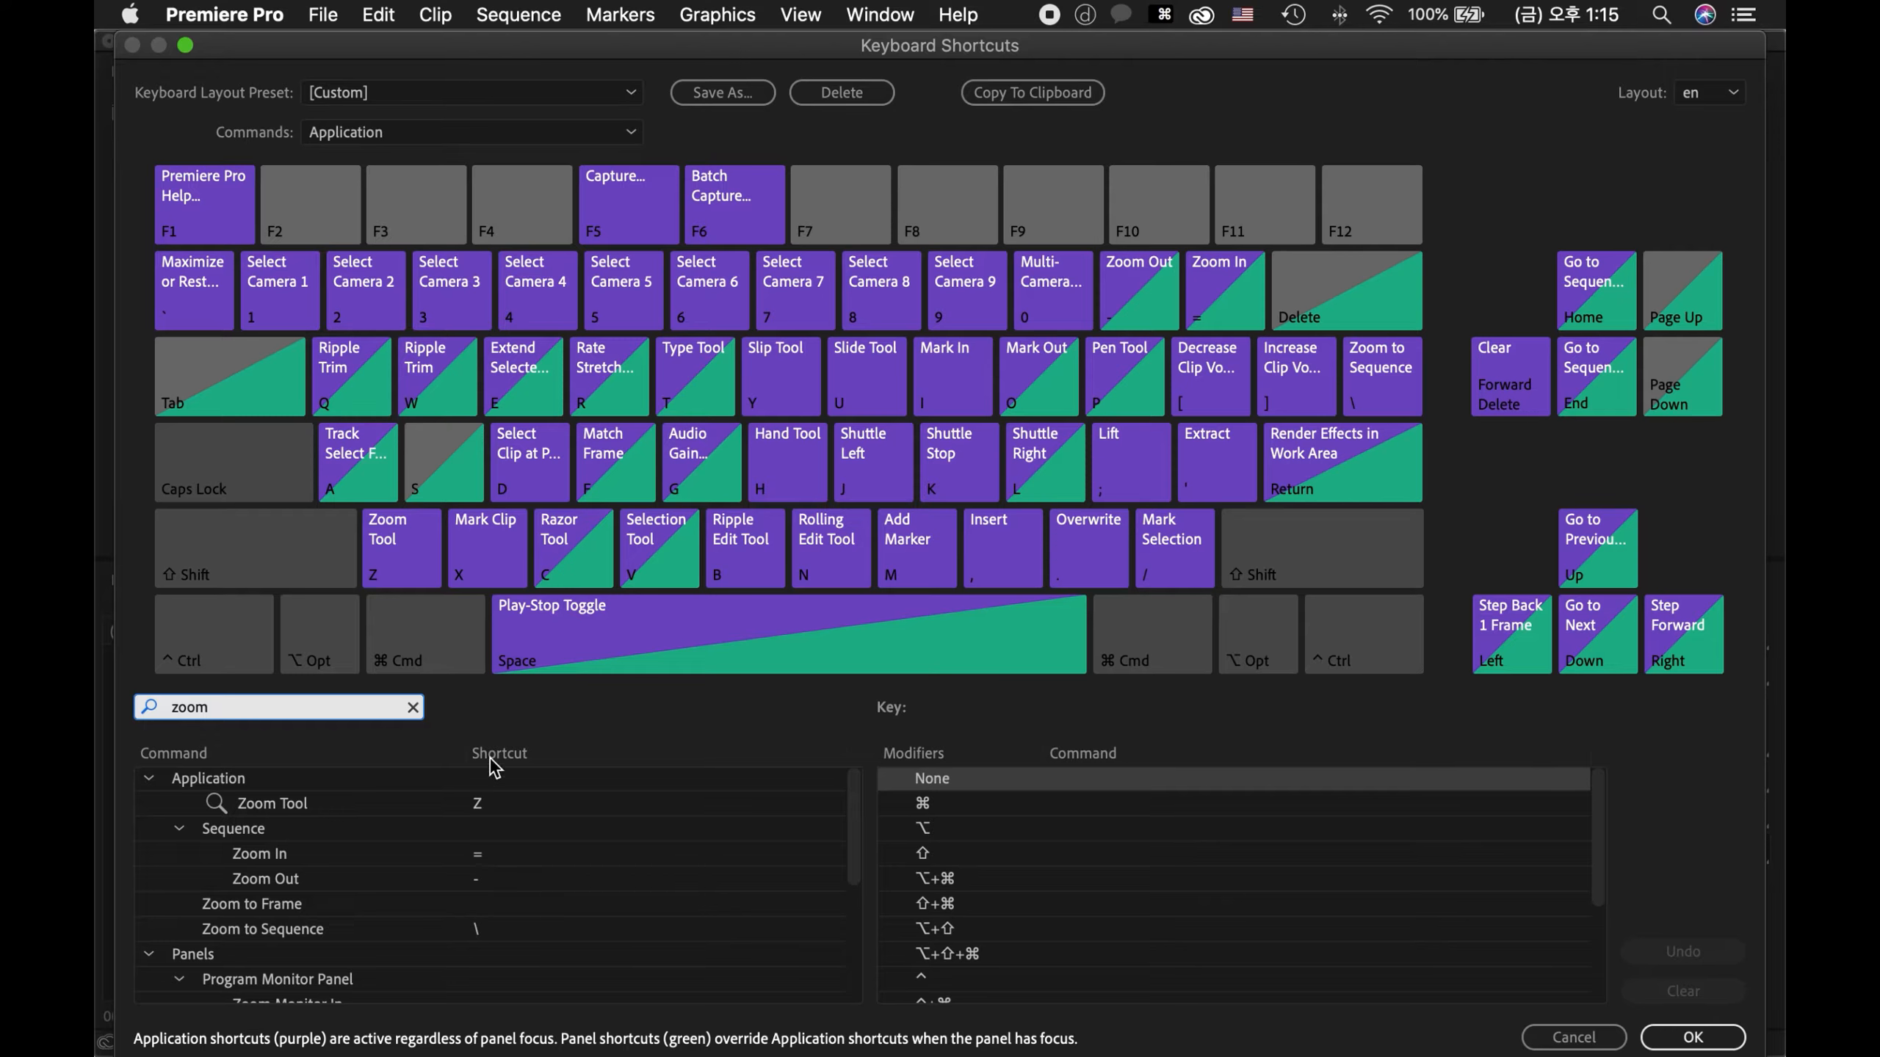
{"action": "left_click", "coordinate": [479, 853]}
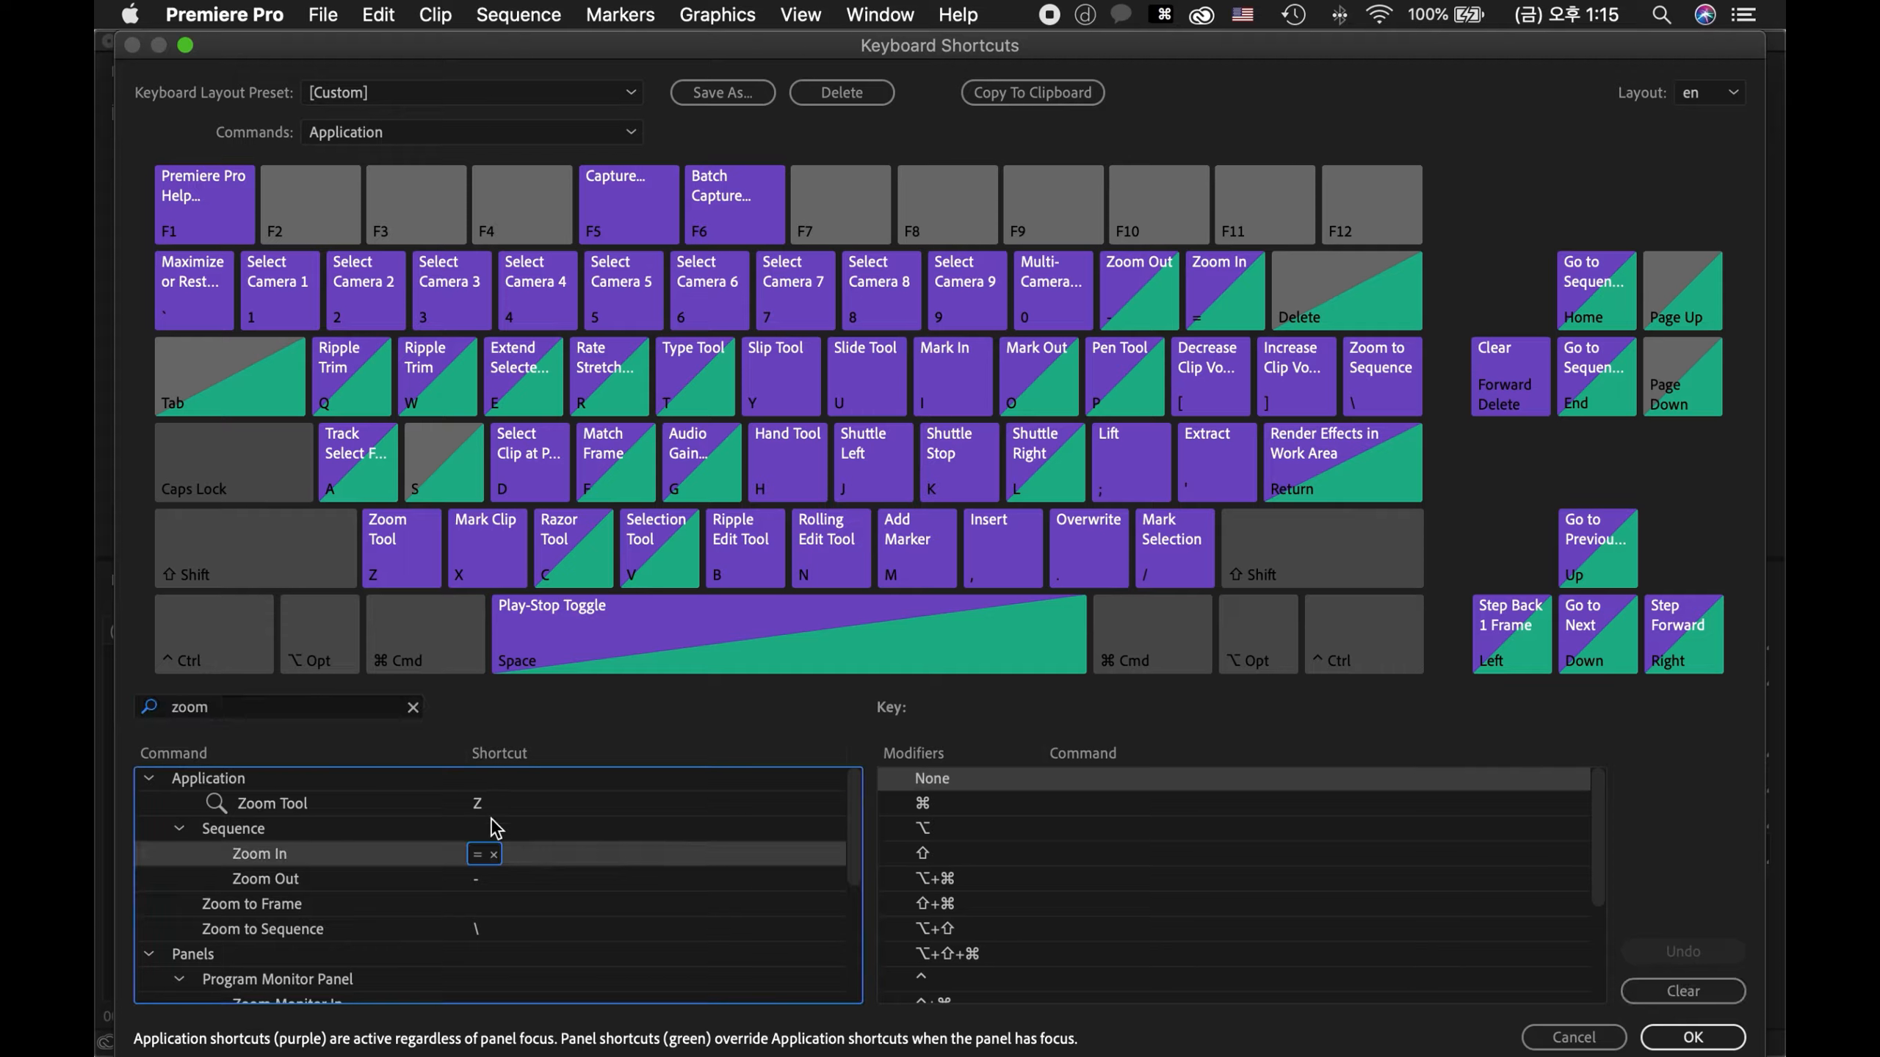
{"action": "left_click", "coordinate": [480, 856]}
{"action": "key", "text": "s"}
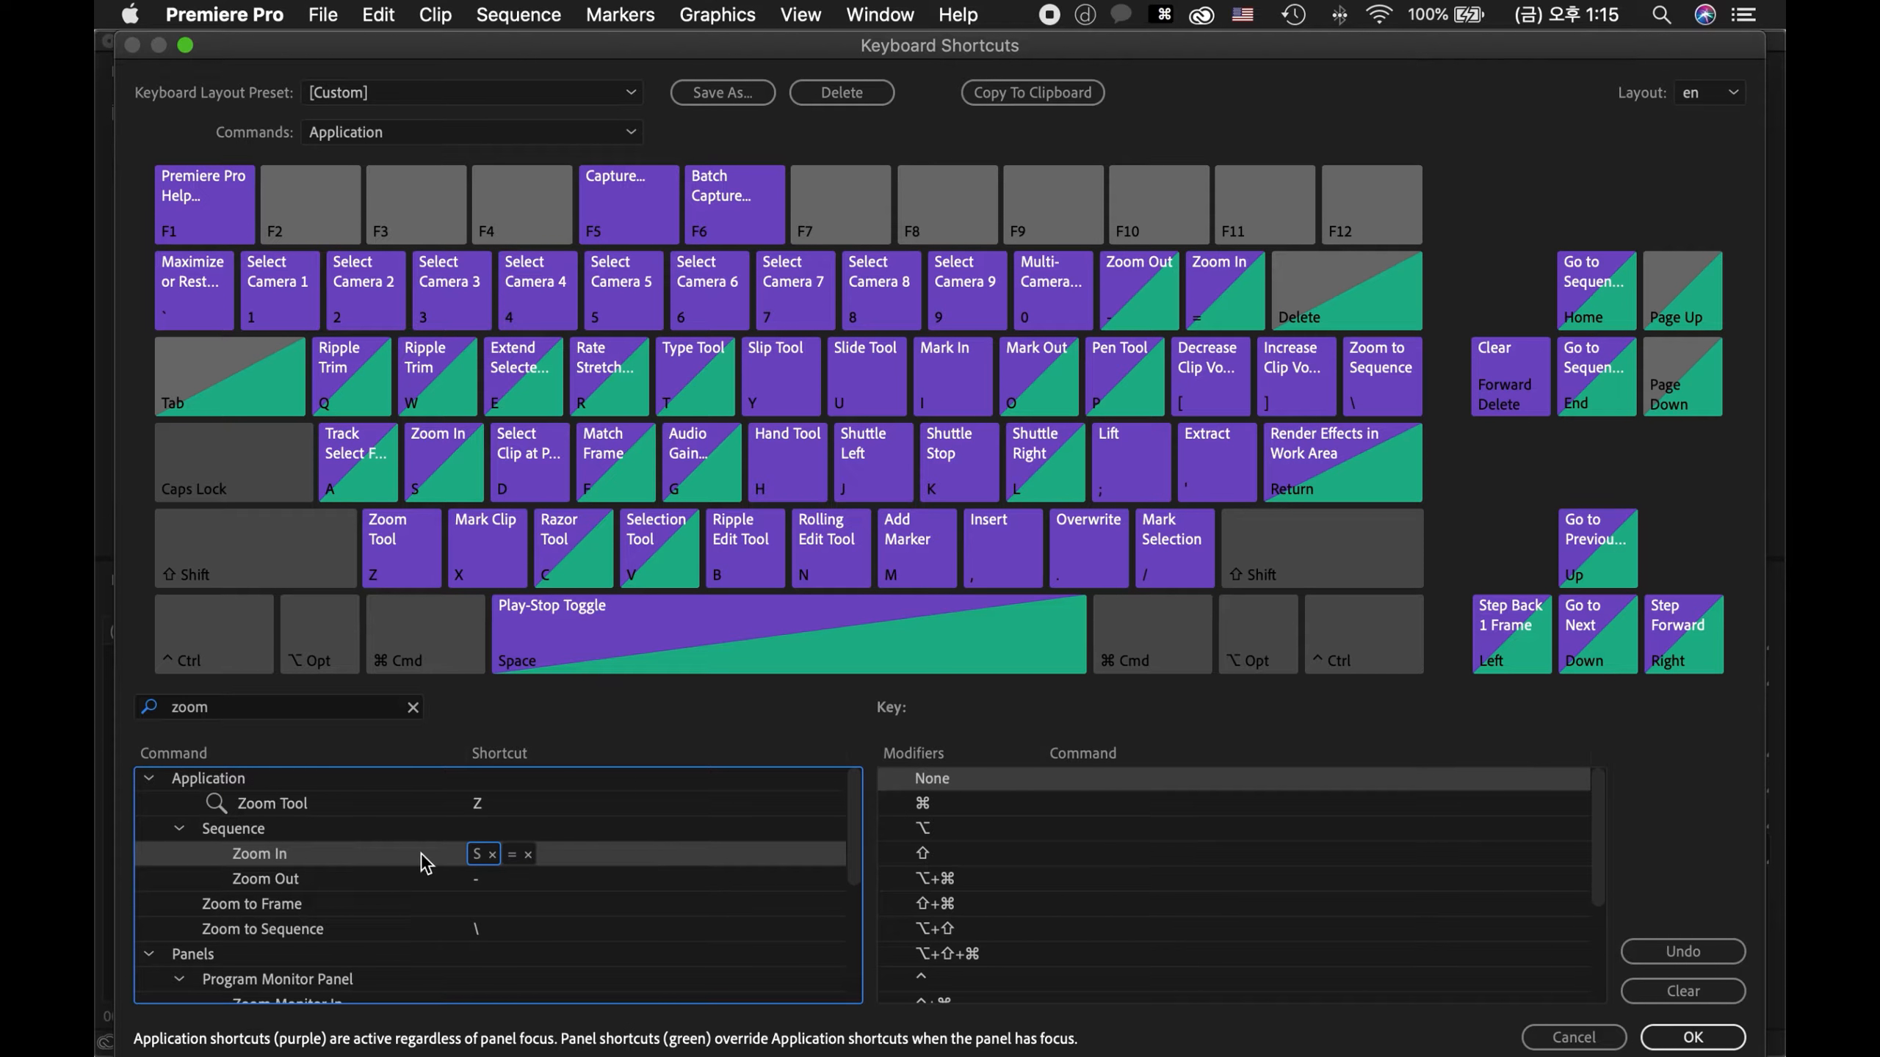
{"action": "left_click", "coordinate": [528, 856]}
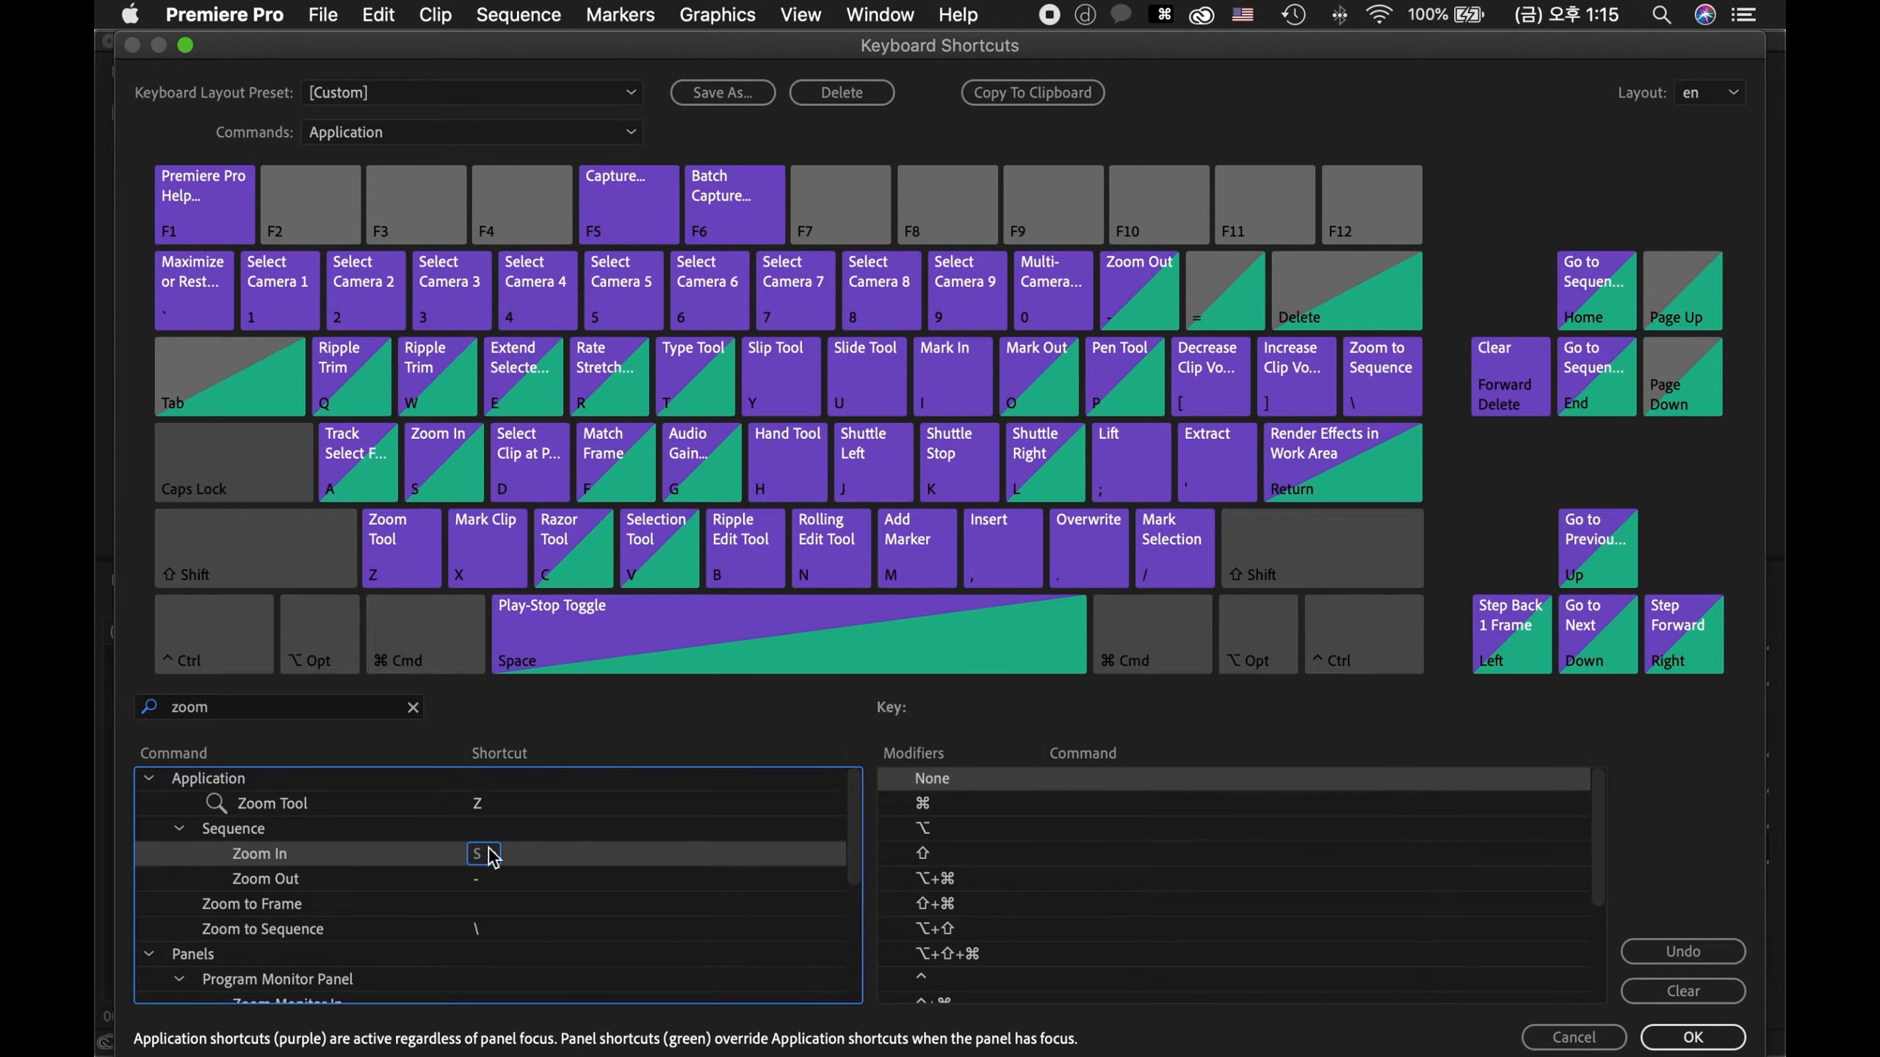
- Assign A to the Sequence Zoom Out command and remove its - shortcut
{"action": "left_click", "coordinate": [476, 880]}
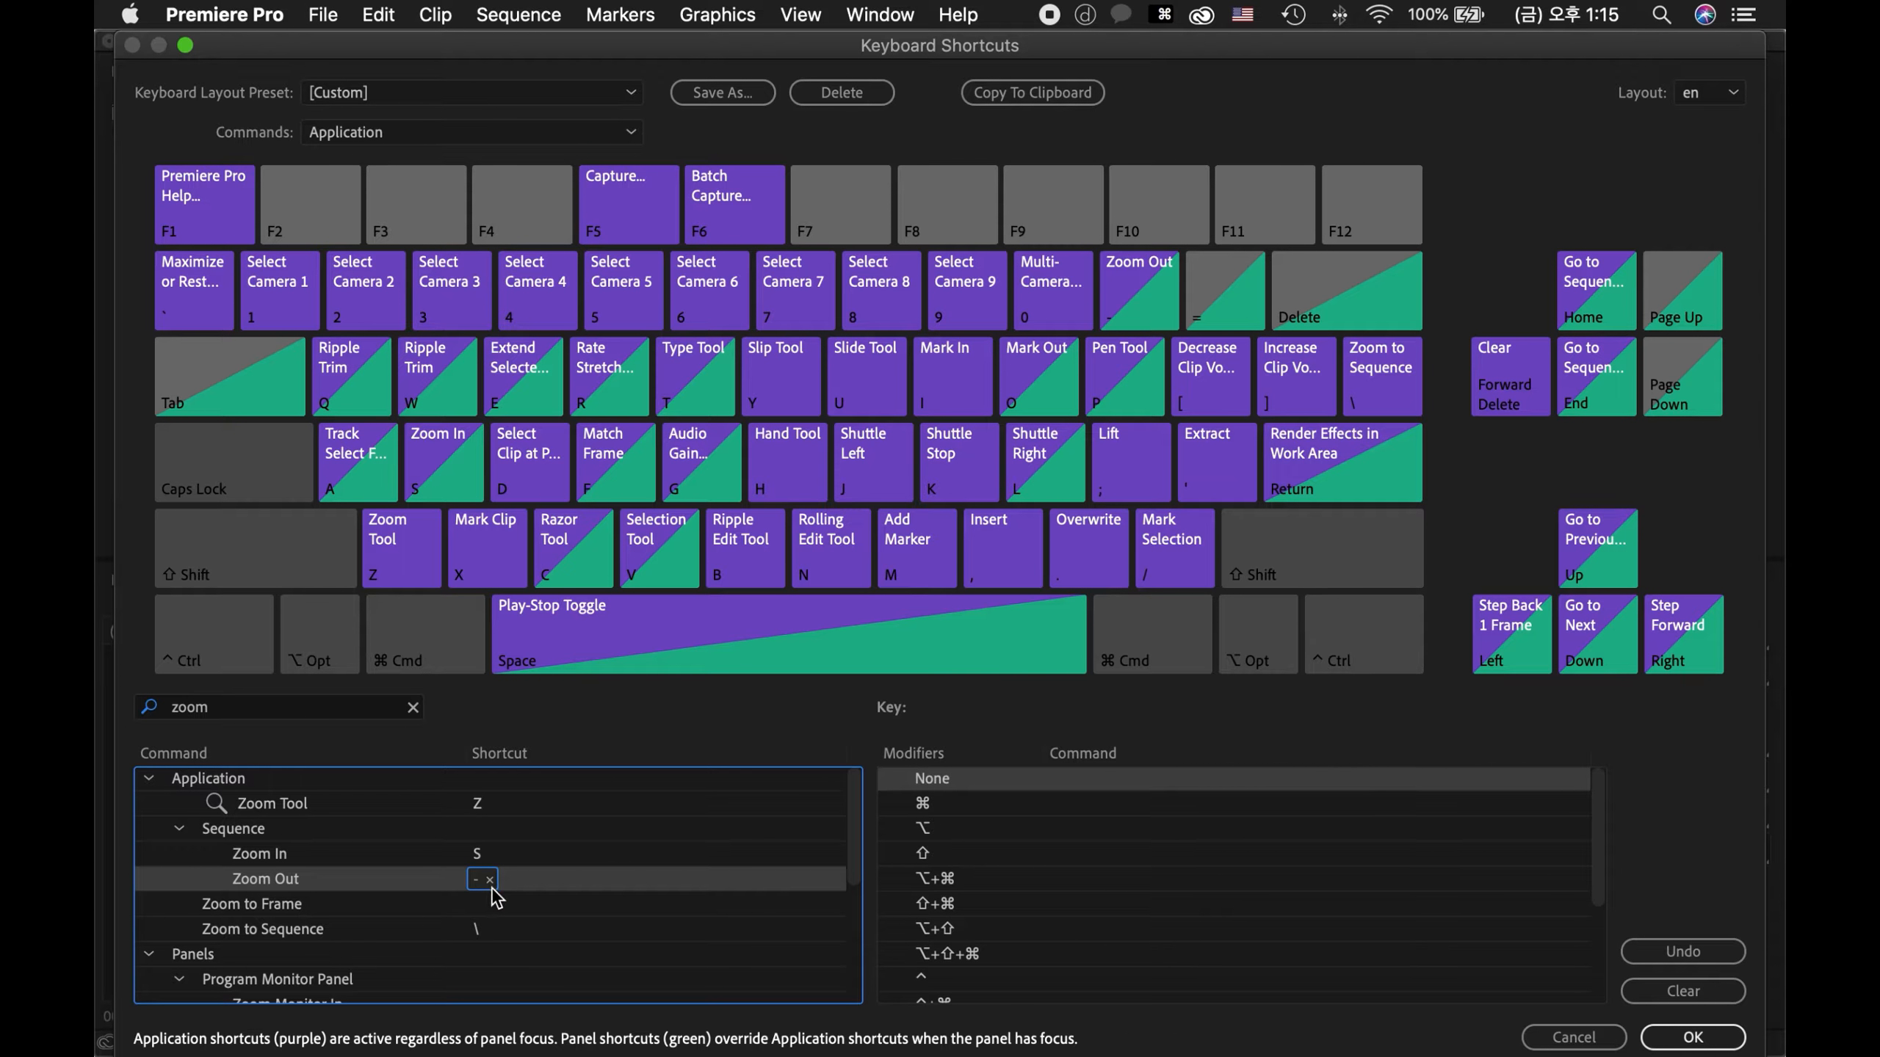
{"action": "key", "text": "a"}
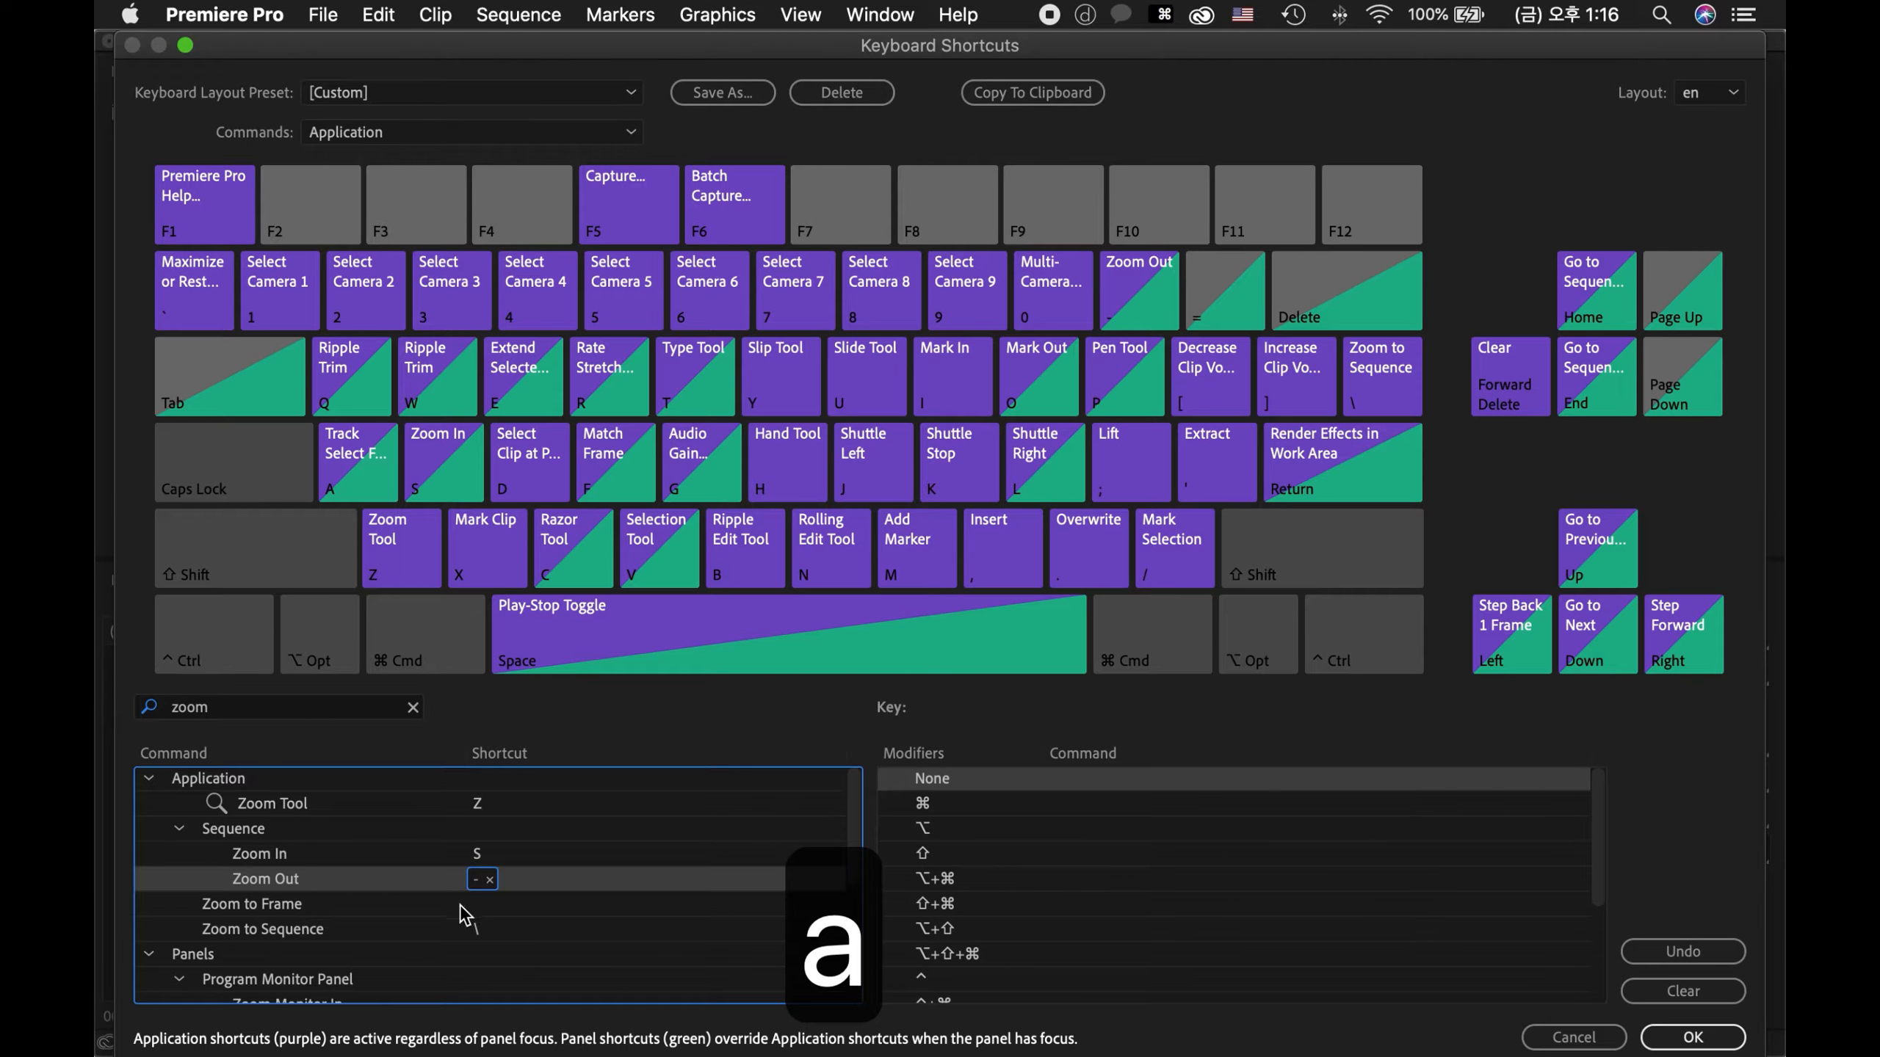
{"action": "key", "text": "a"}
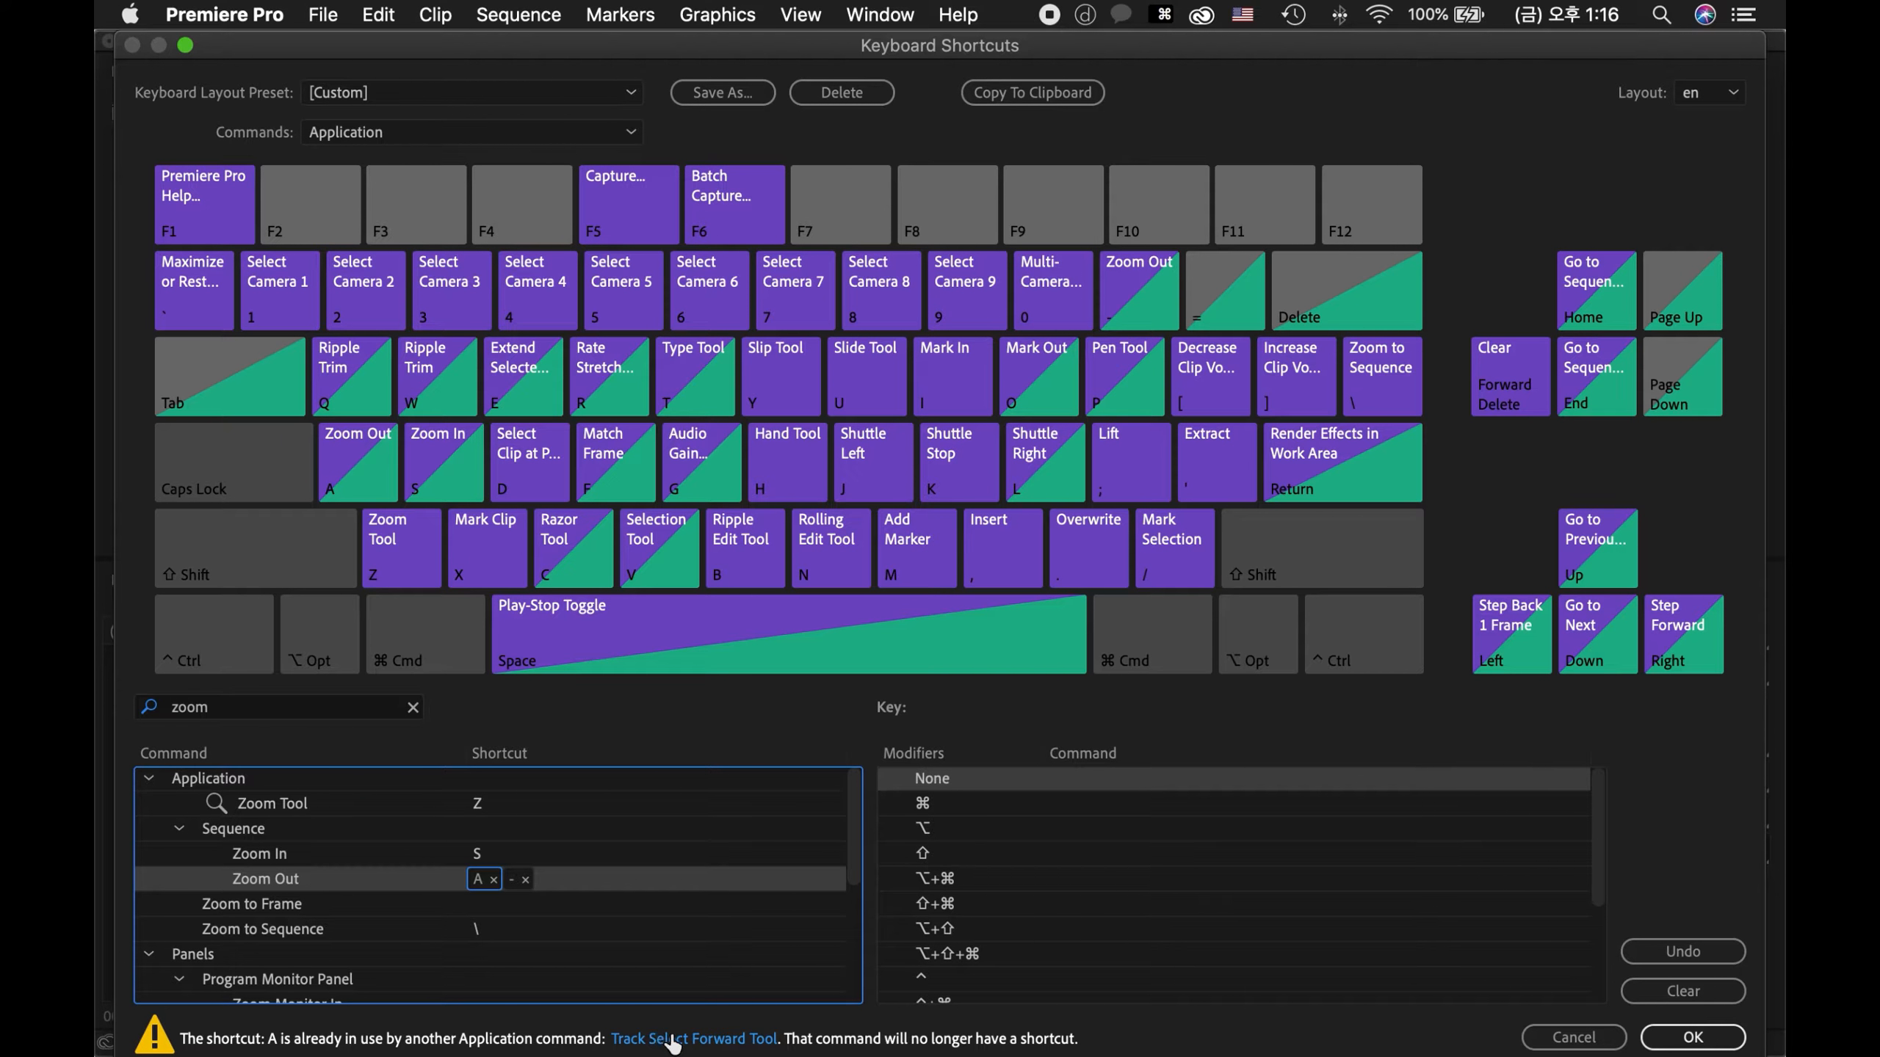
{"action": "left_click", "coordinate": [527, 880]}
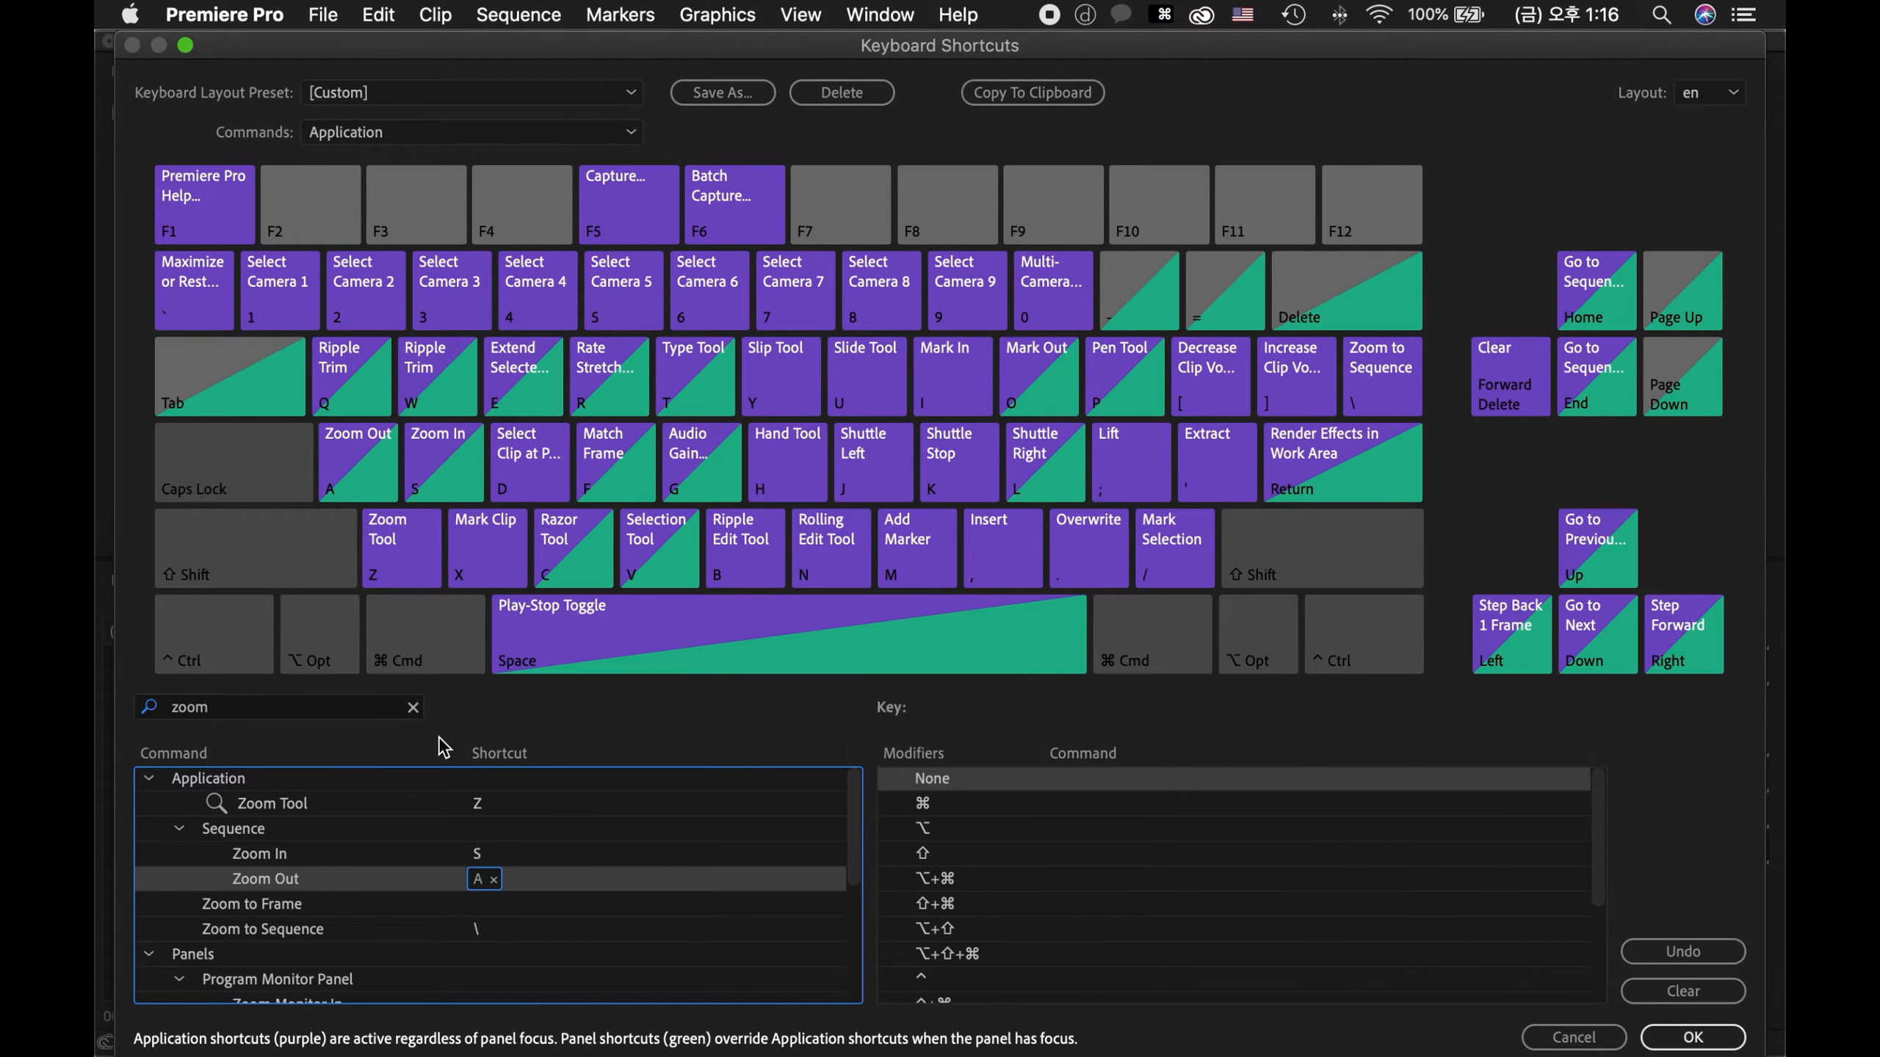
- Search the commands for ripple, assign Shift+R to Ripple Delete and remove its Shift+Forward Delete shortcut
{"action": "left_click", "coordinate": [237, 713]}
{"action": "type", "text": "ripple"}
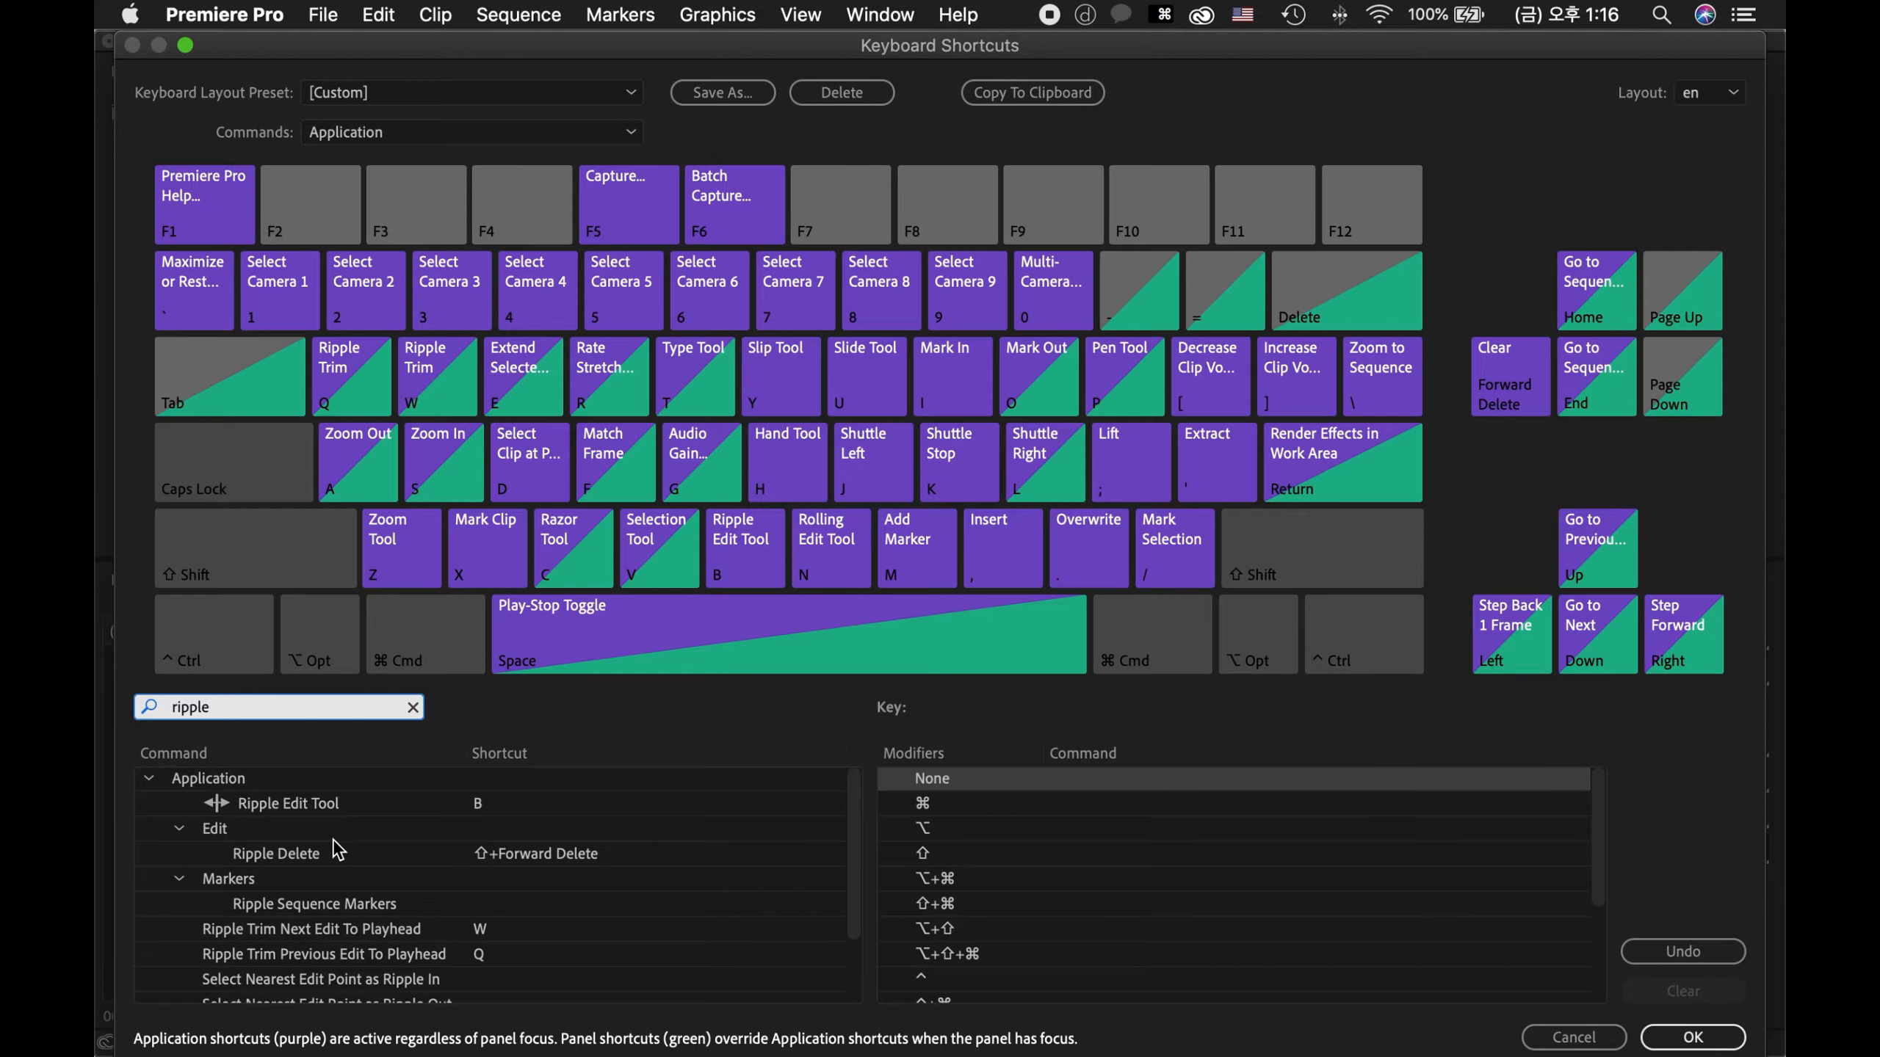
{"action": "left_click", "coordinate": [483, 866]}
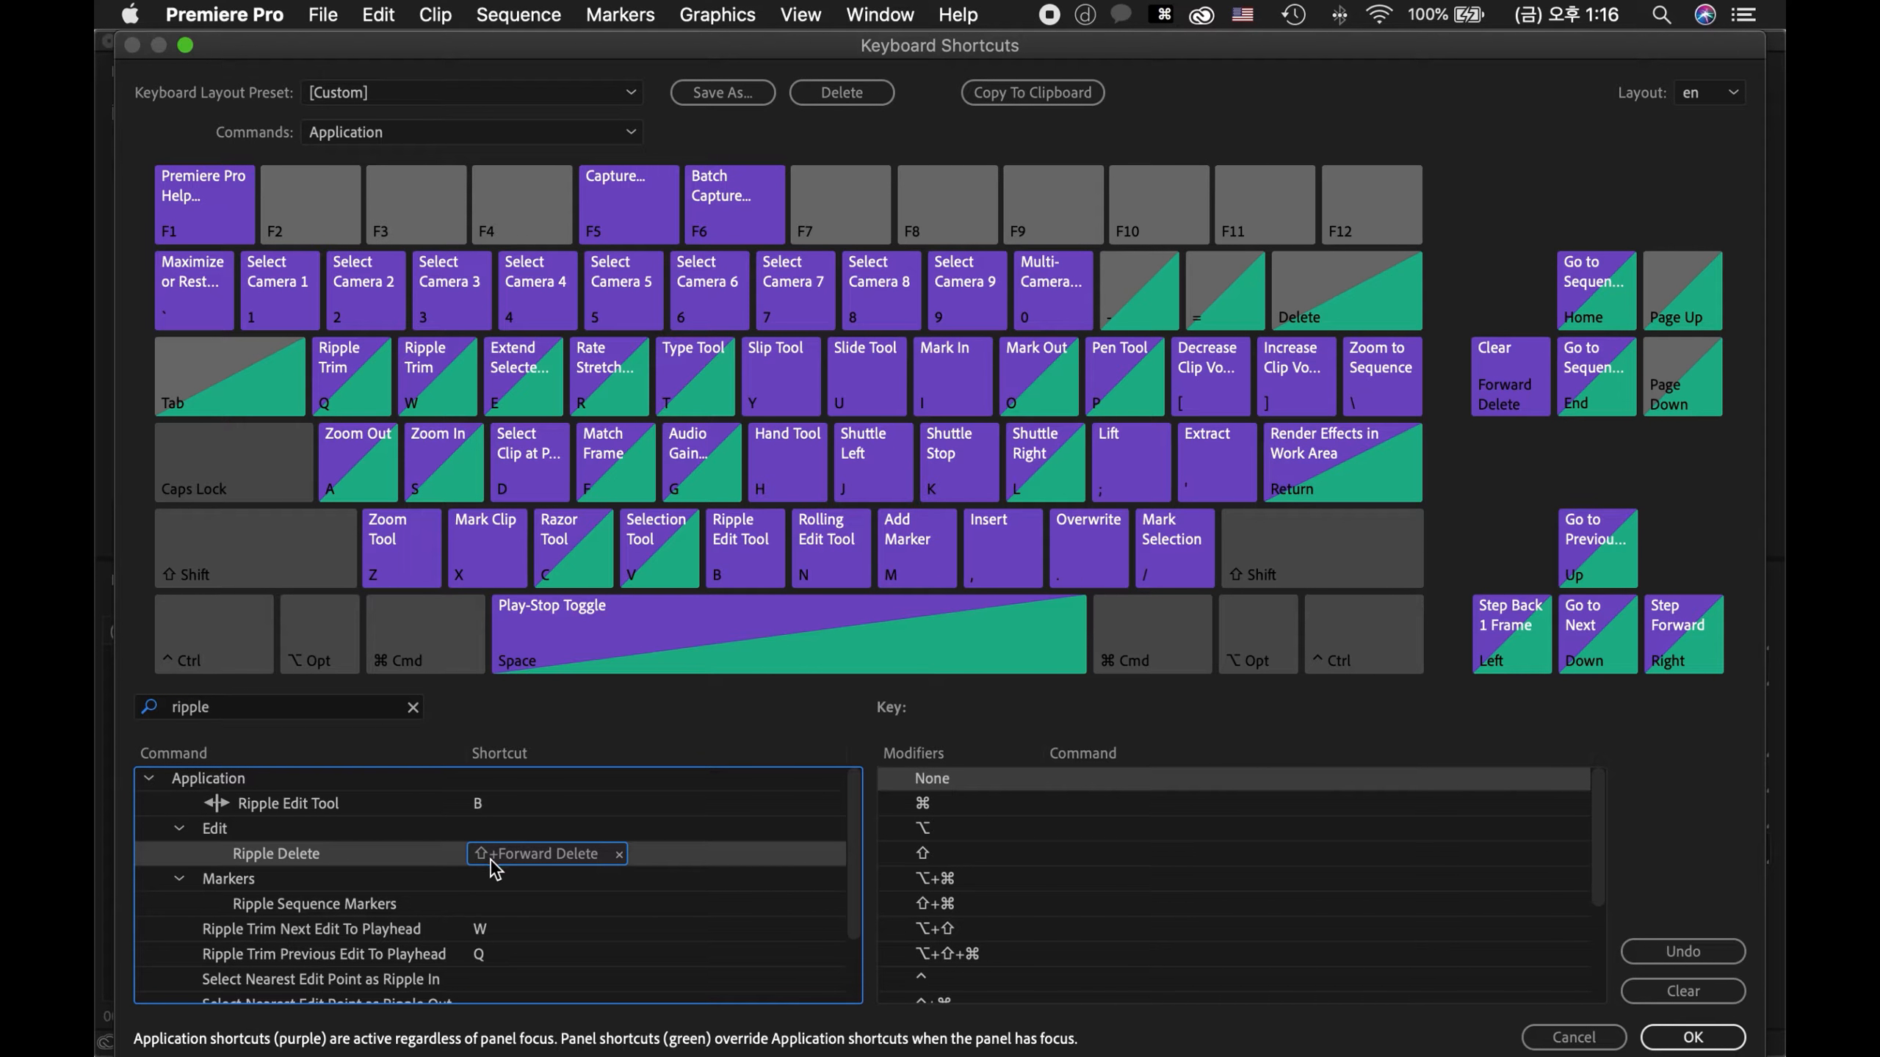
{"action": "left_click", "coordinate": [497, 857]}
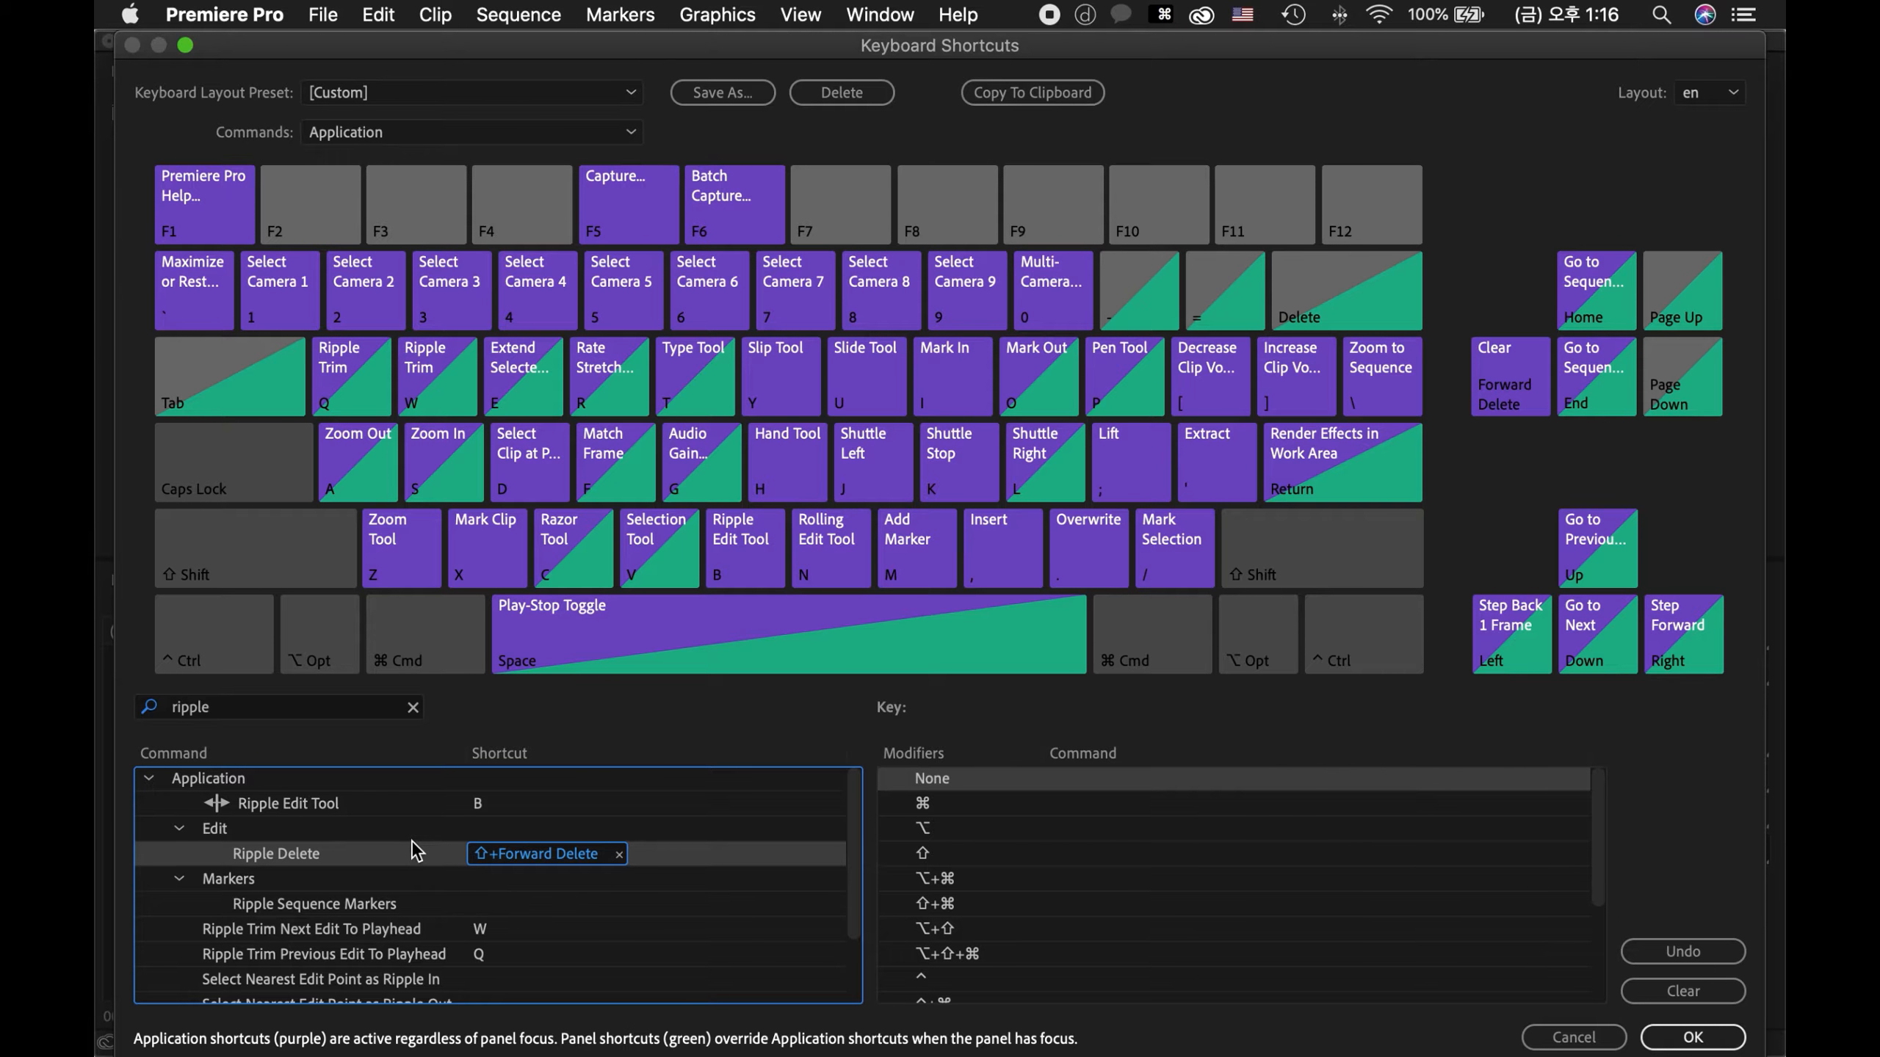
{"action": "key", "text": "shift+r"}
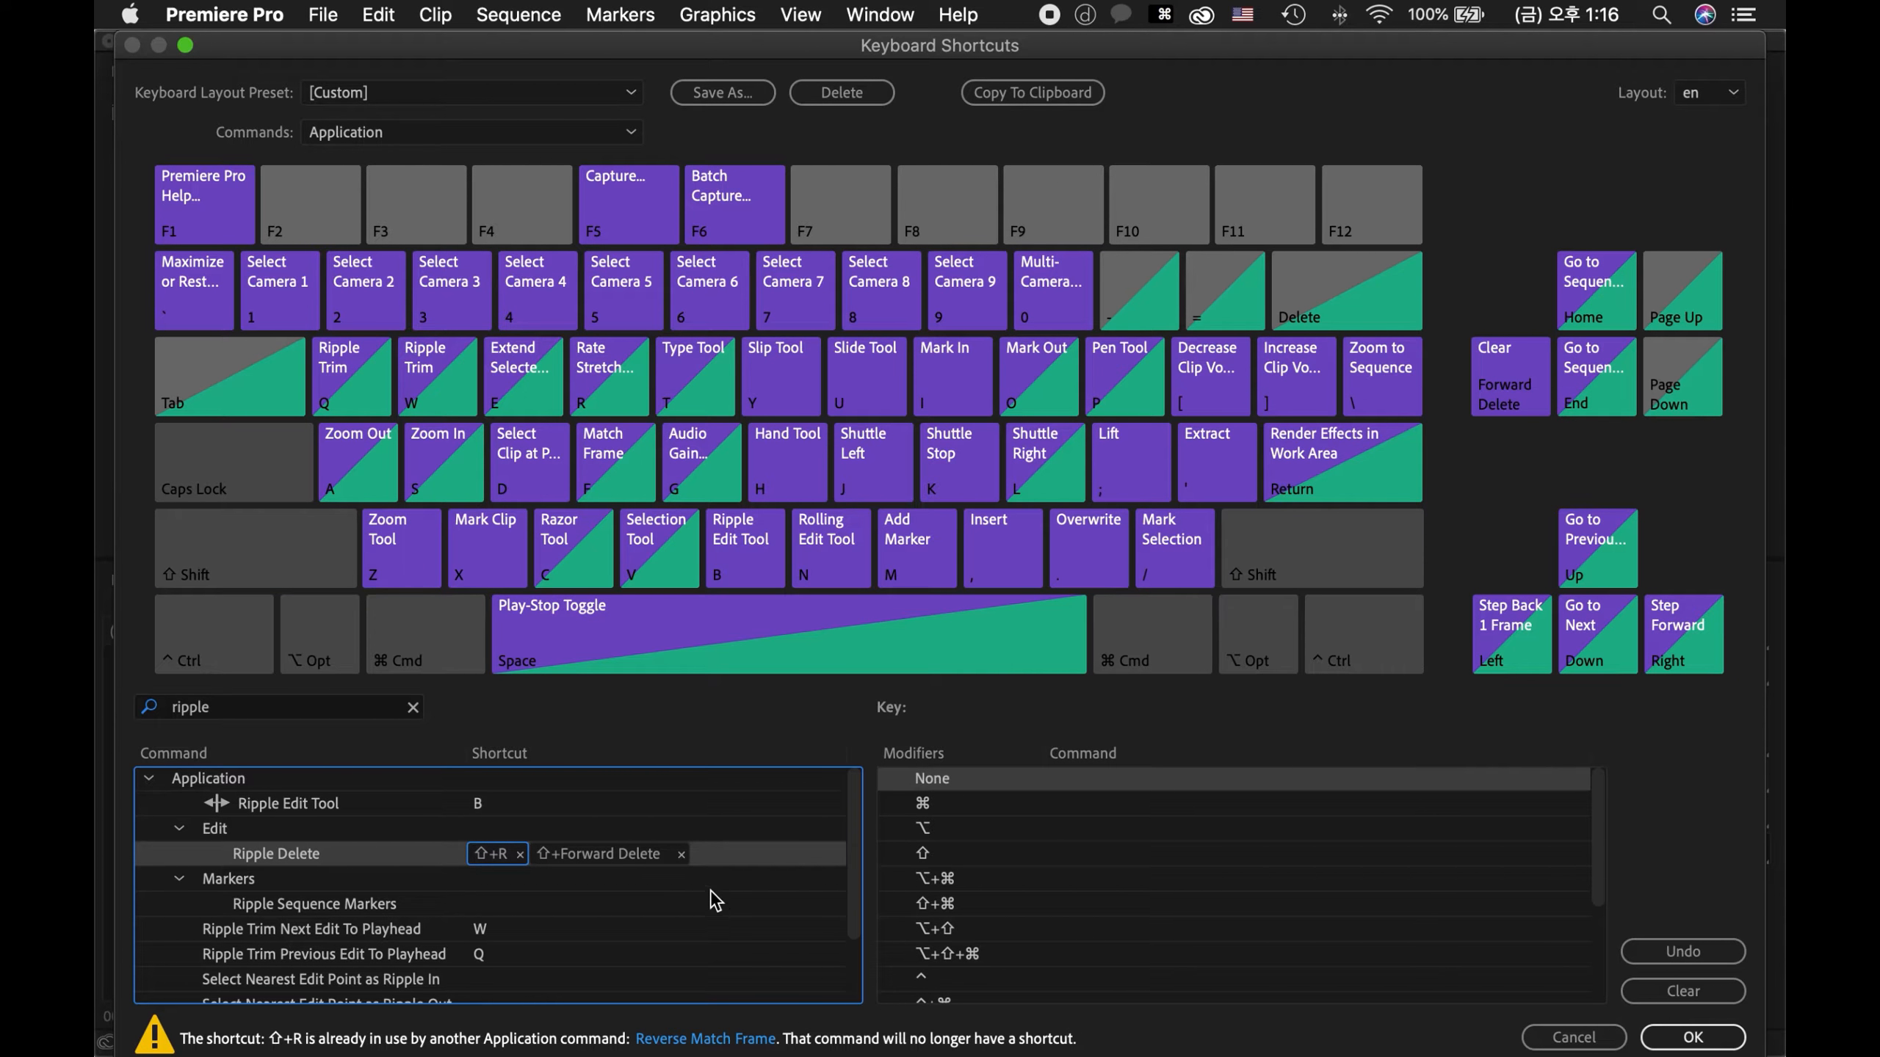
{"action": "left_click", "coordinate": [681, 855]}
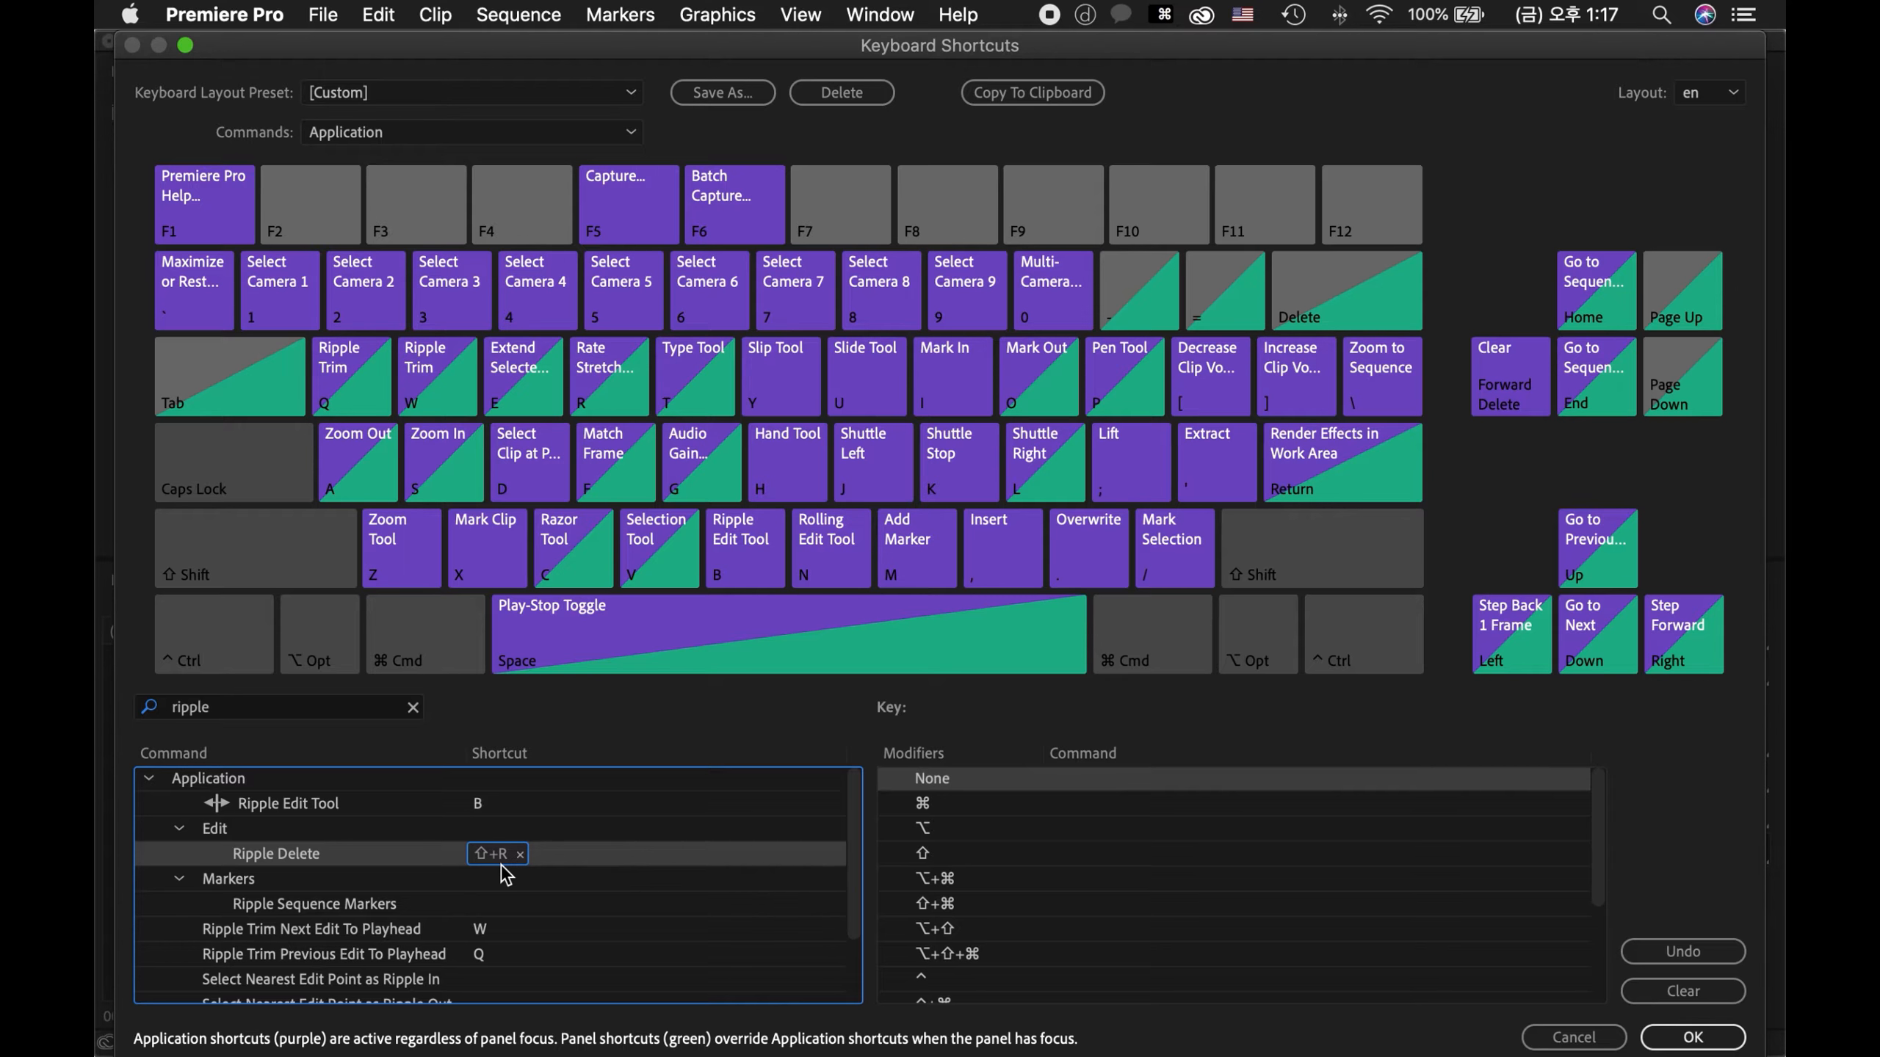
- Search the commands for track, assign Shift+Z to the Track Select Forward Tool and save the shortcut changes
{"action": "left_click", "coordinate": [413, 707]}
{"action": "type", "text": "track"}
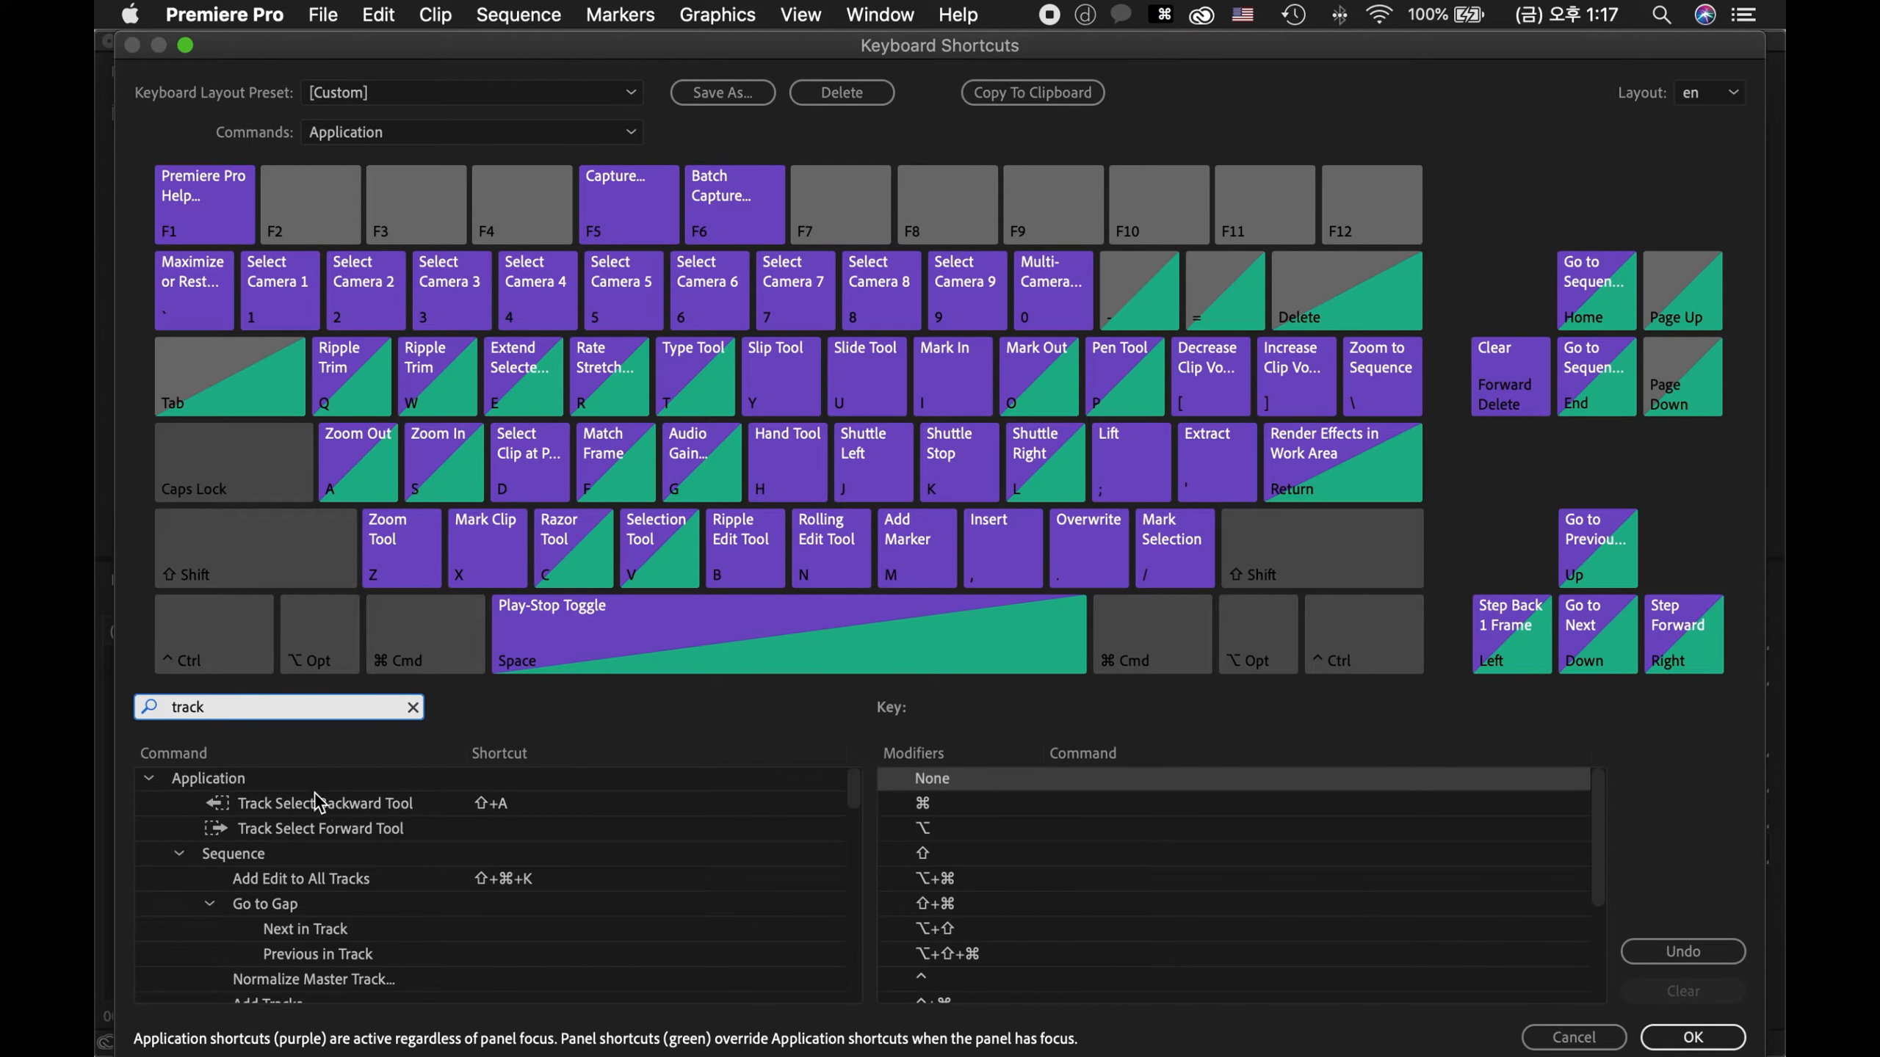
{"action": "left_click", "coordinate": [335, 829]}
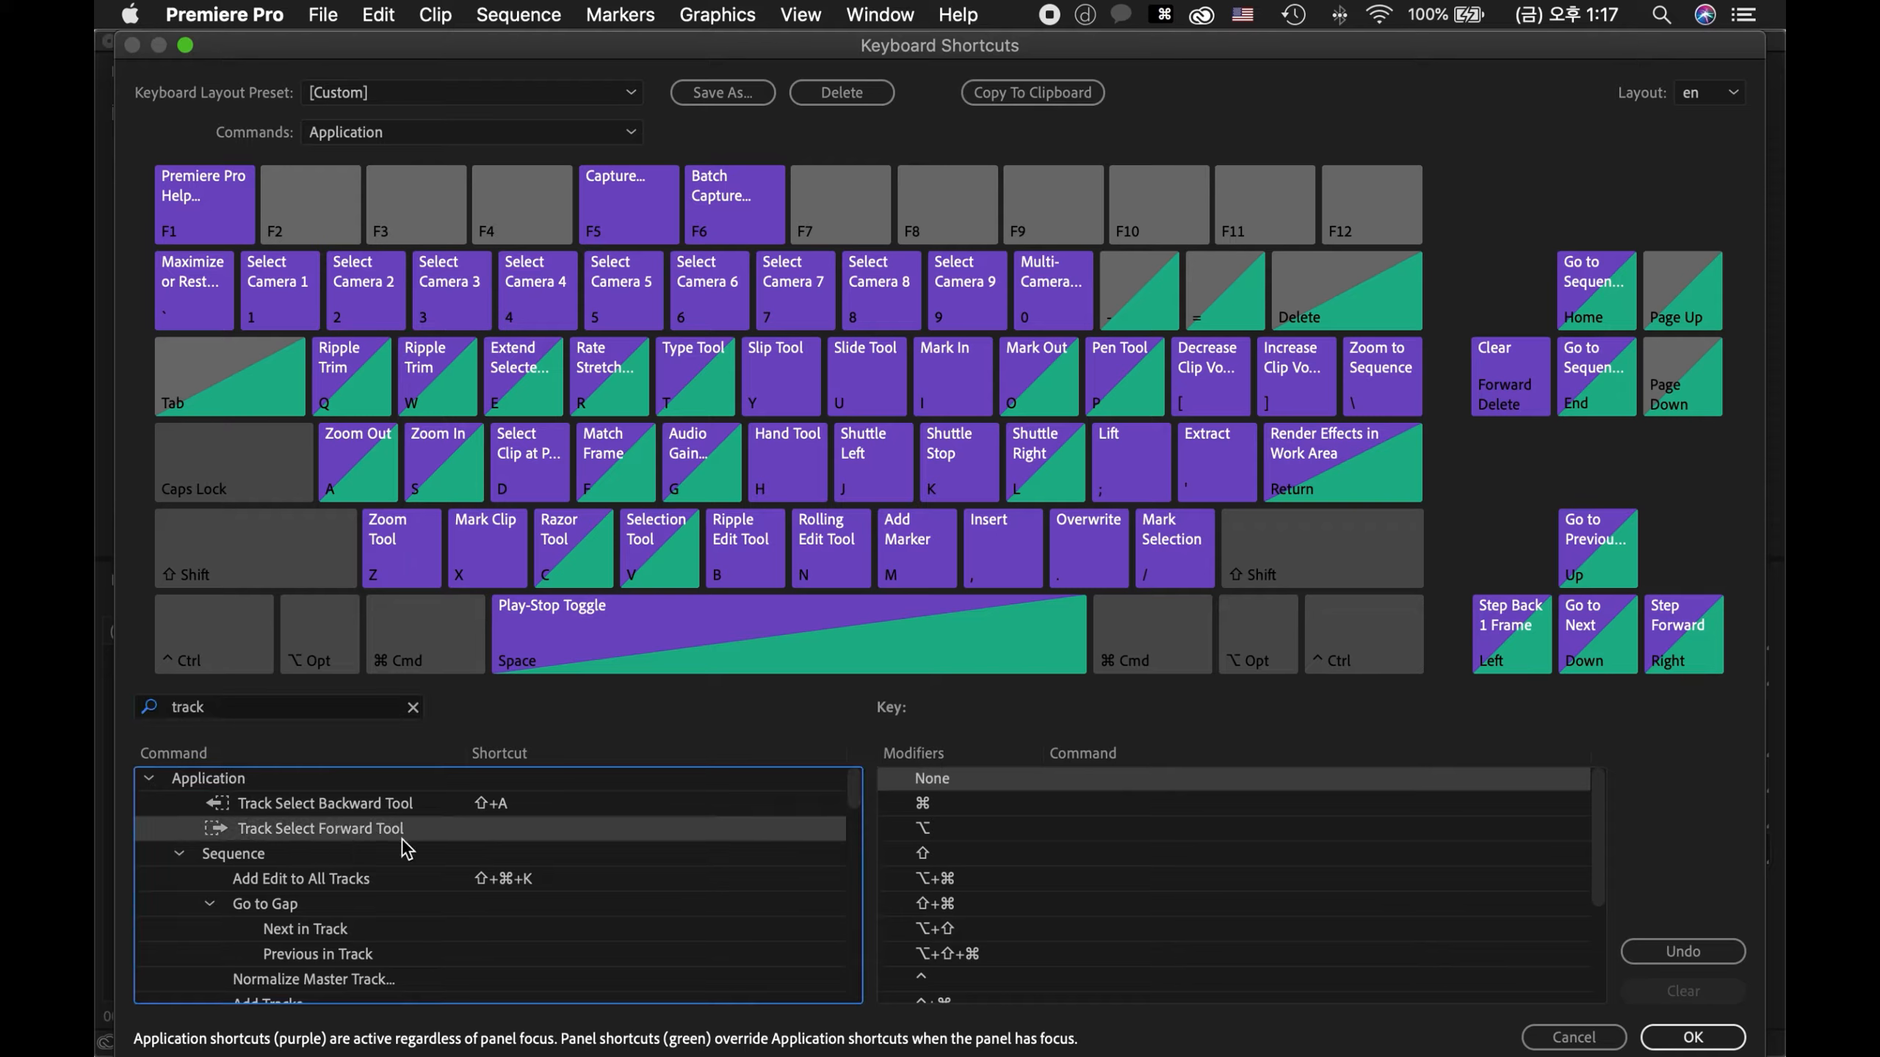
{"action": "left_click", "coordinate": [490, 832]}
{"action": "key", "text": "shift+z"}
{"action": "left_click", "coordinate": [1688, 1036]}
- Place the playhead at 00:00:16:00 in test1 and test the new shortcuts by repeatedly zooming the timeline out and in
{"action": "left_click_drag", "start_coordinate": [856, 642], "coordinate": [1015, 648]}
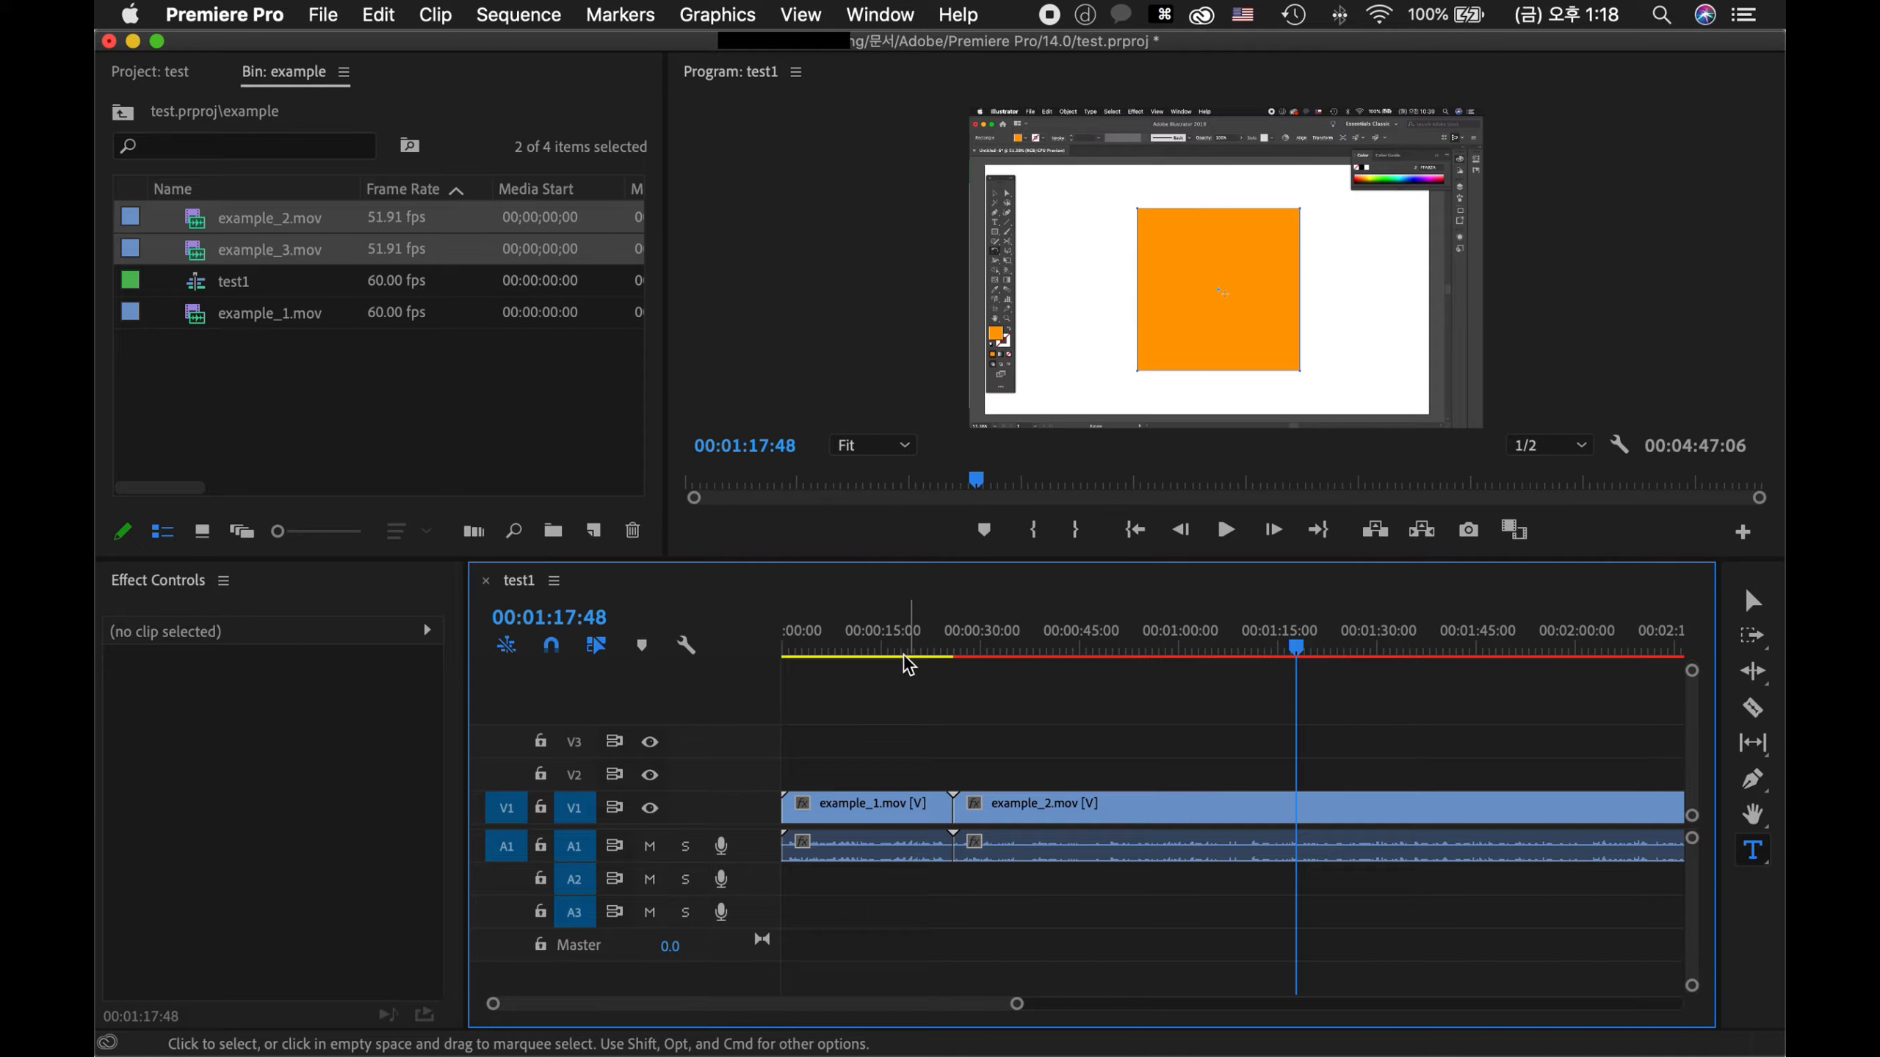
{"action": "left_click", "coordinate": [888, 645]}
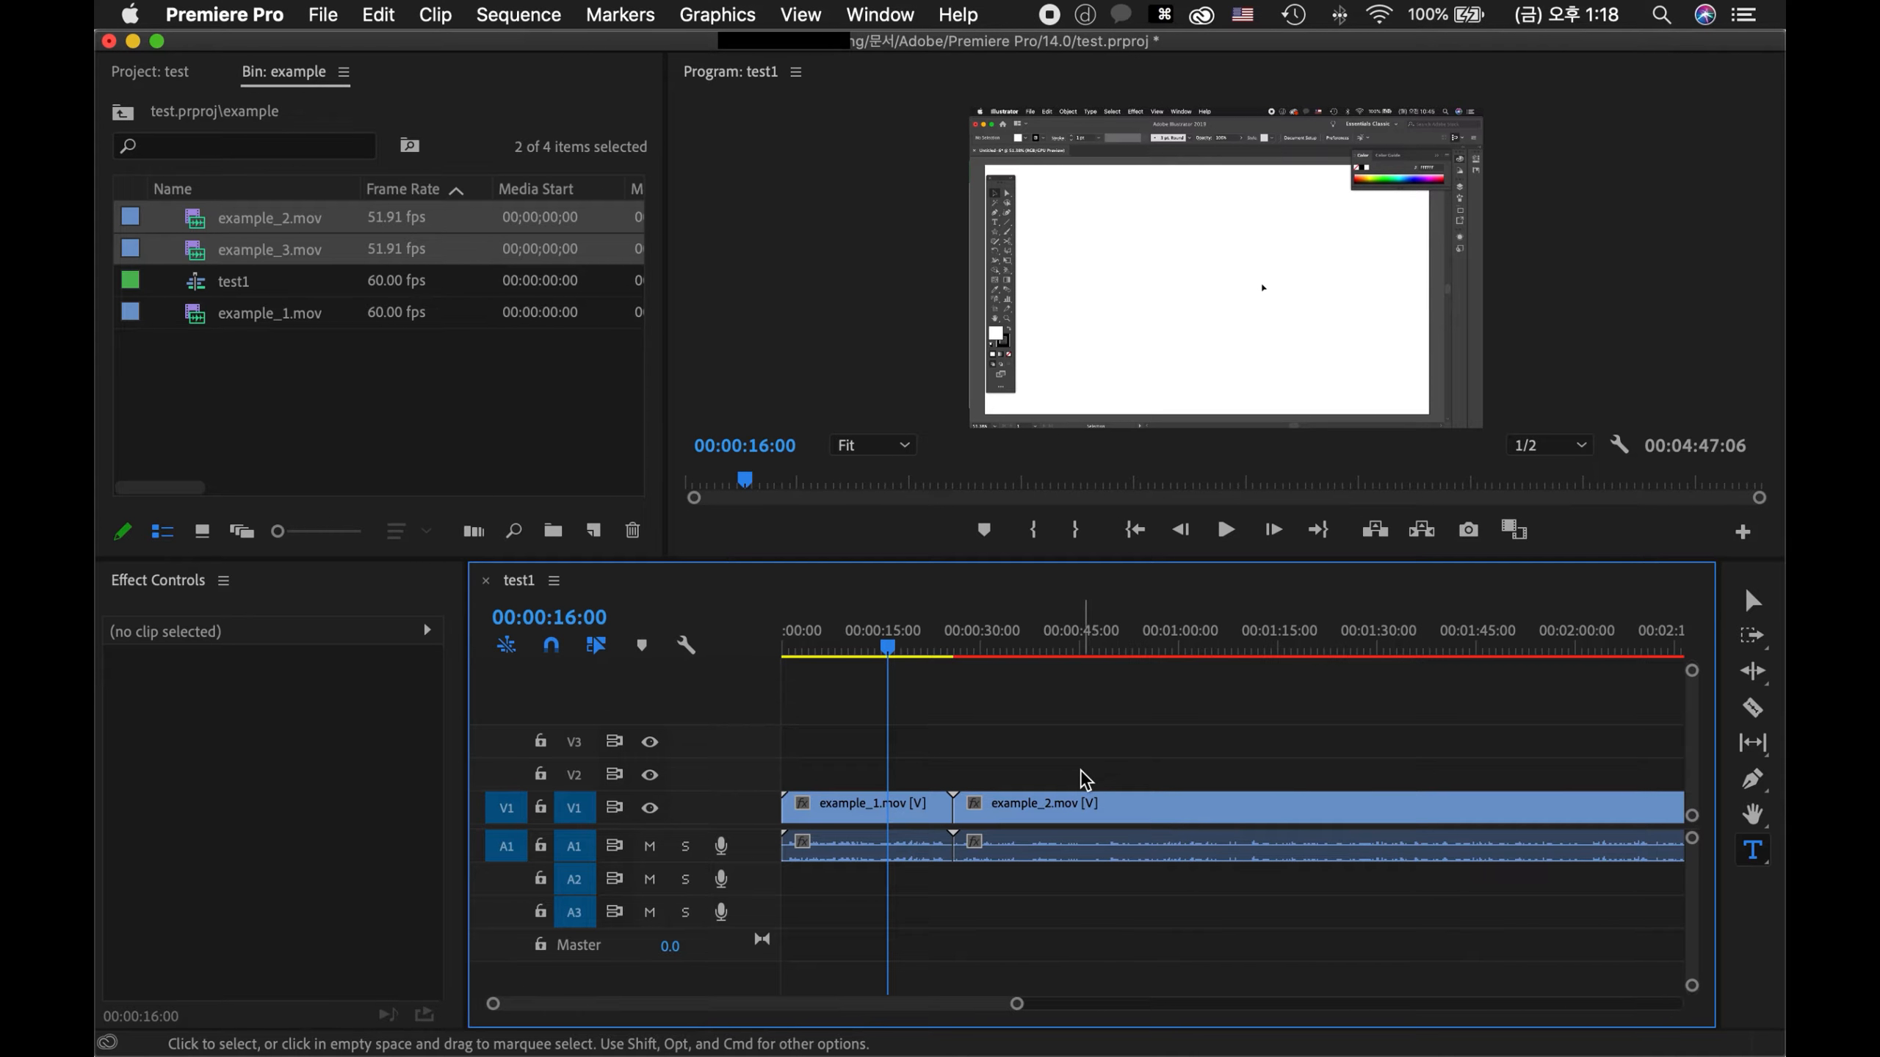
{"action": "key", "text": "a"}
{"action": "key", "text": "a"}
{"action": "key", "text": "s"}
{"action": "key", "text": "a"}
{"action": "key", "text": "s"}
{"action": "key", "text": "s"}
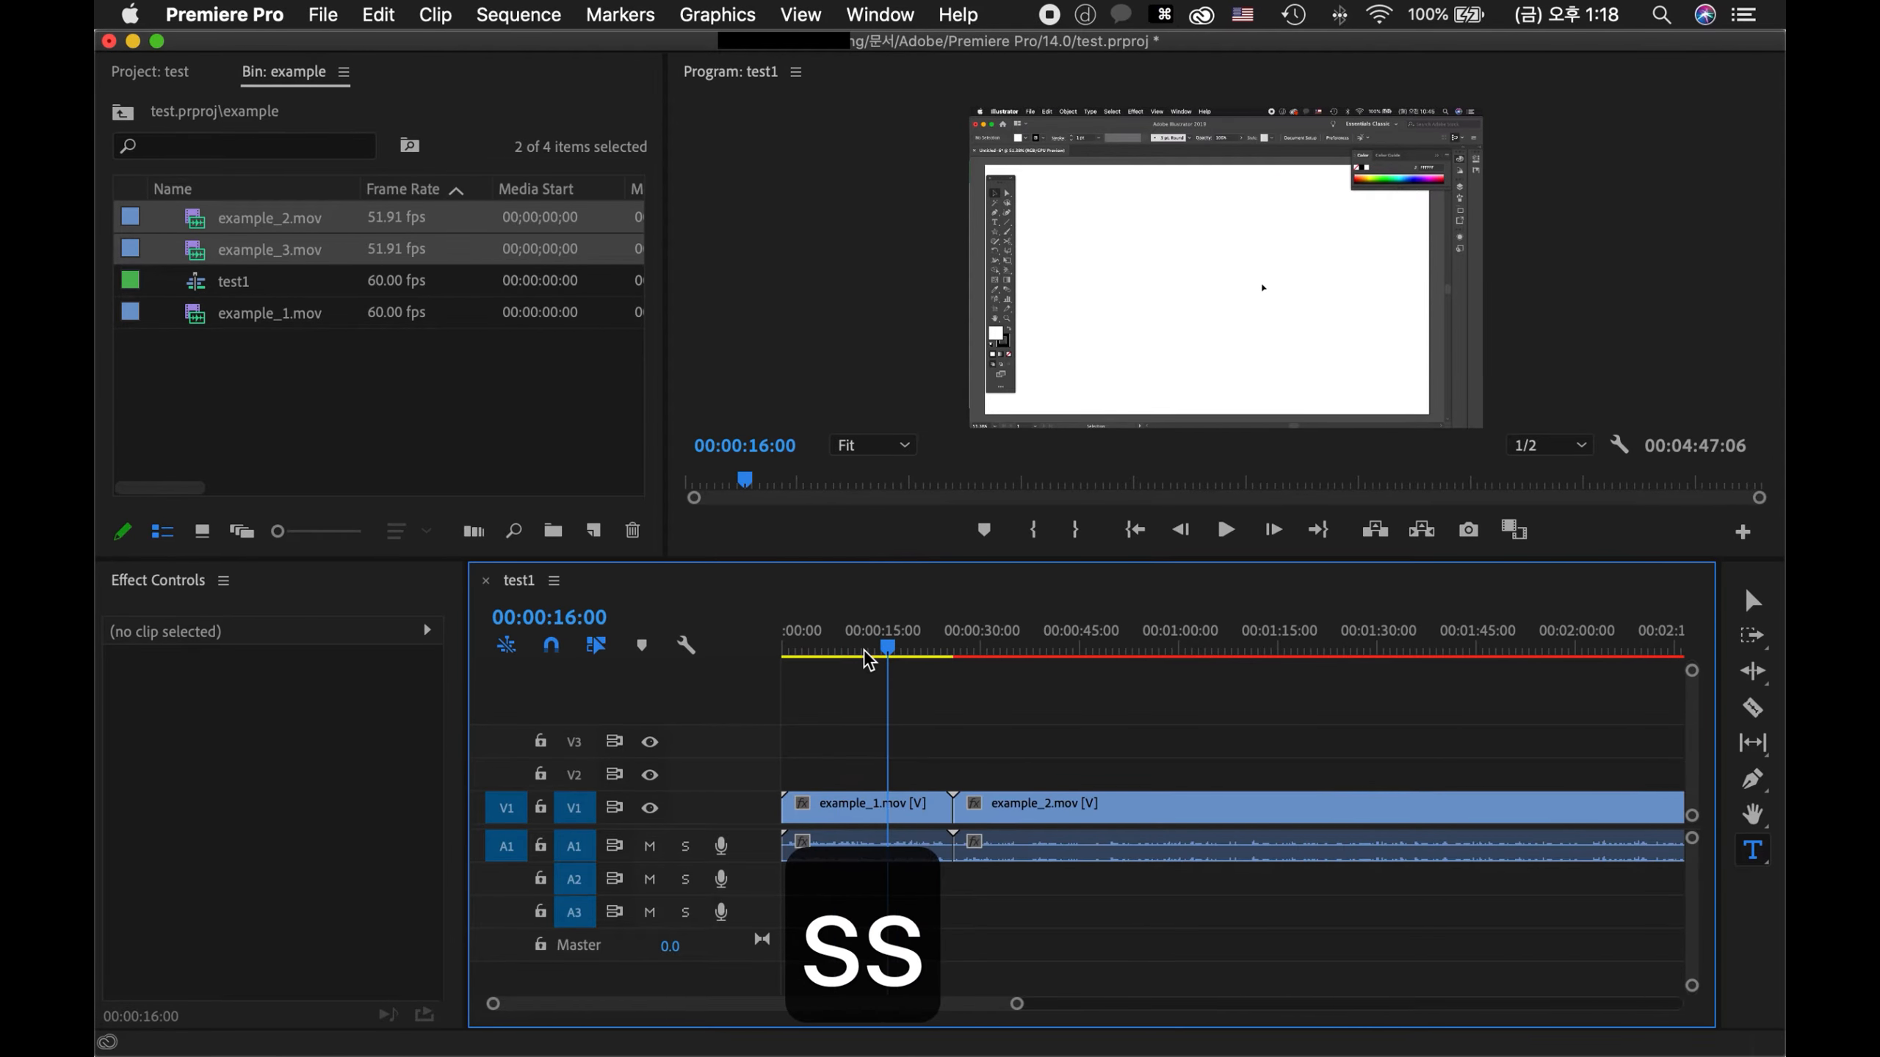
{"action": "key", "text": "a"}
{"action": "key", "text": "a"}
{"action": "key", "text": "s"}
{"action": "key", "text": "s"}
{"action": "key", "text": "a"}
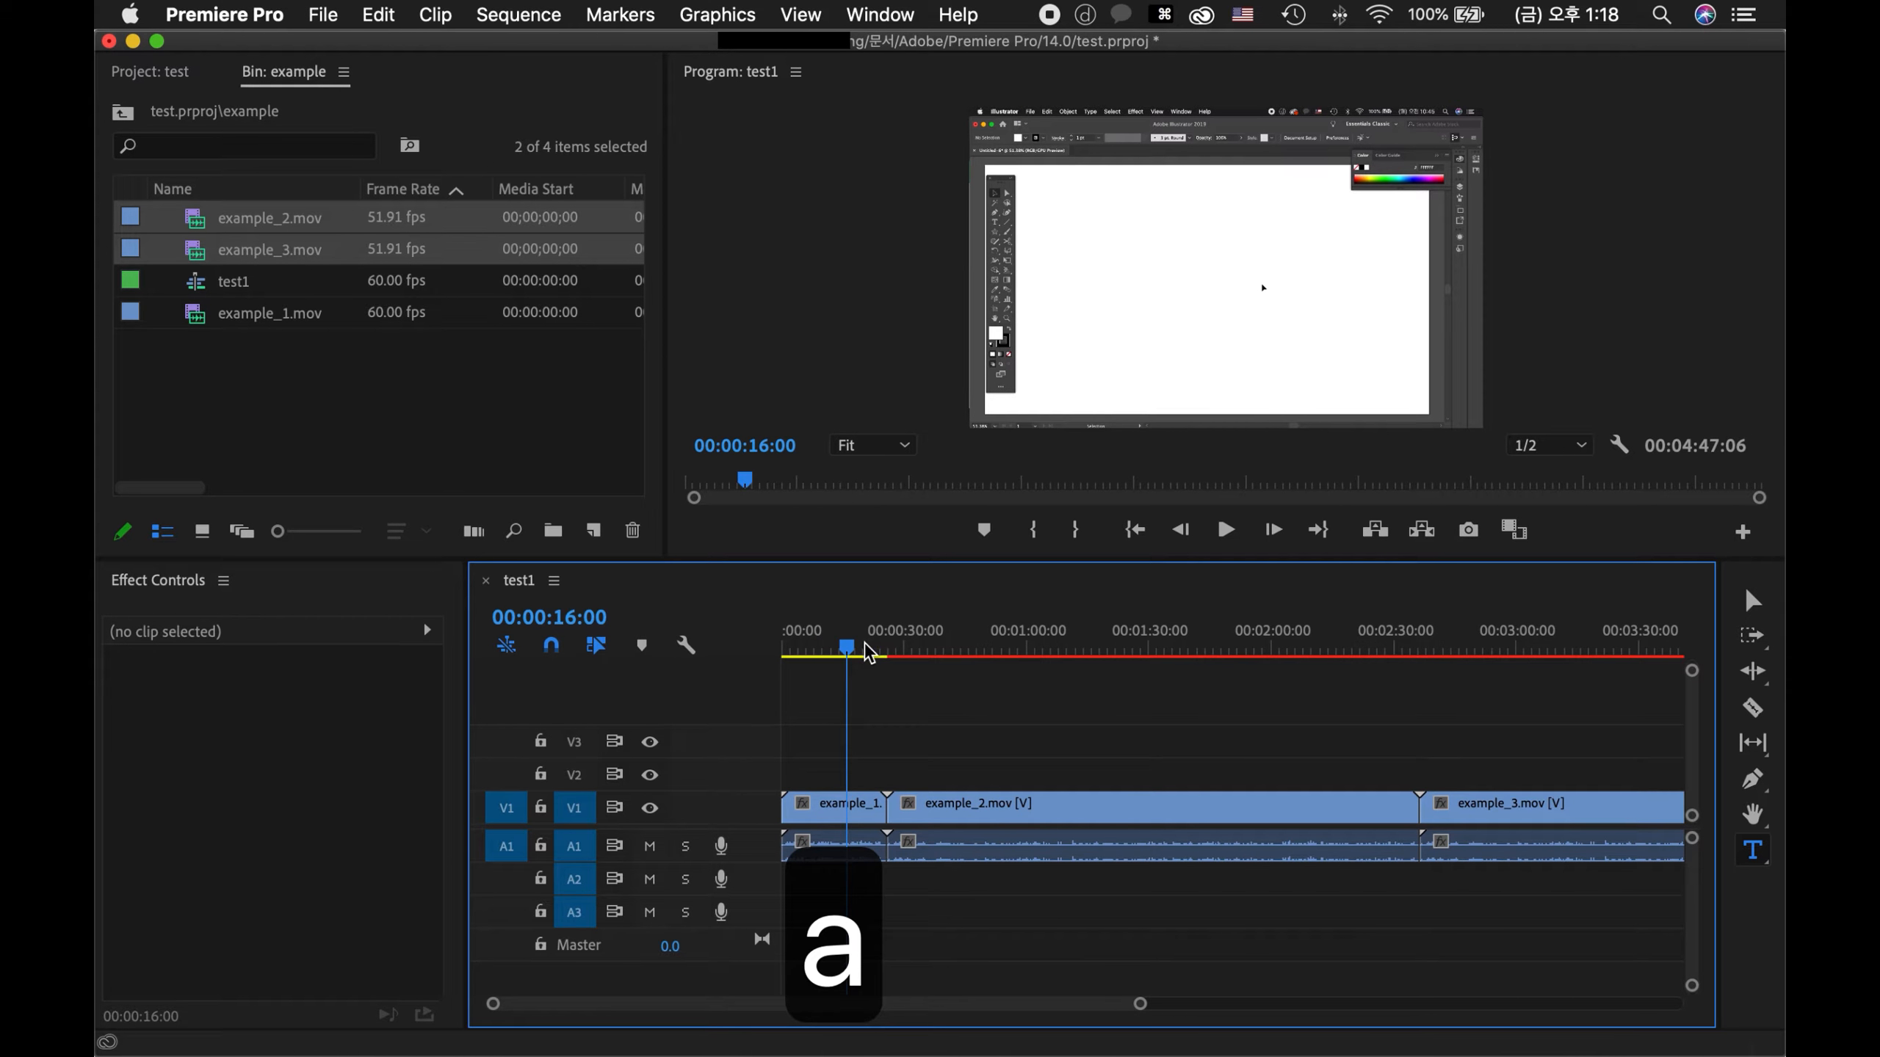
{"action": "key", "text": "s"}
{"action": "key", "text": "s"}
{"action": "key", "text": "a"}
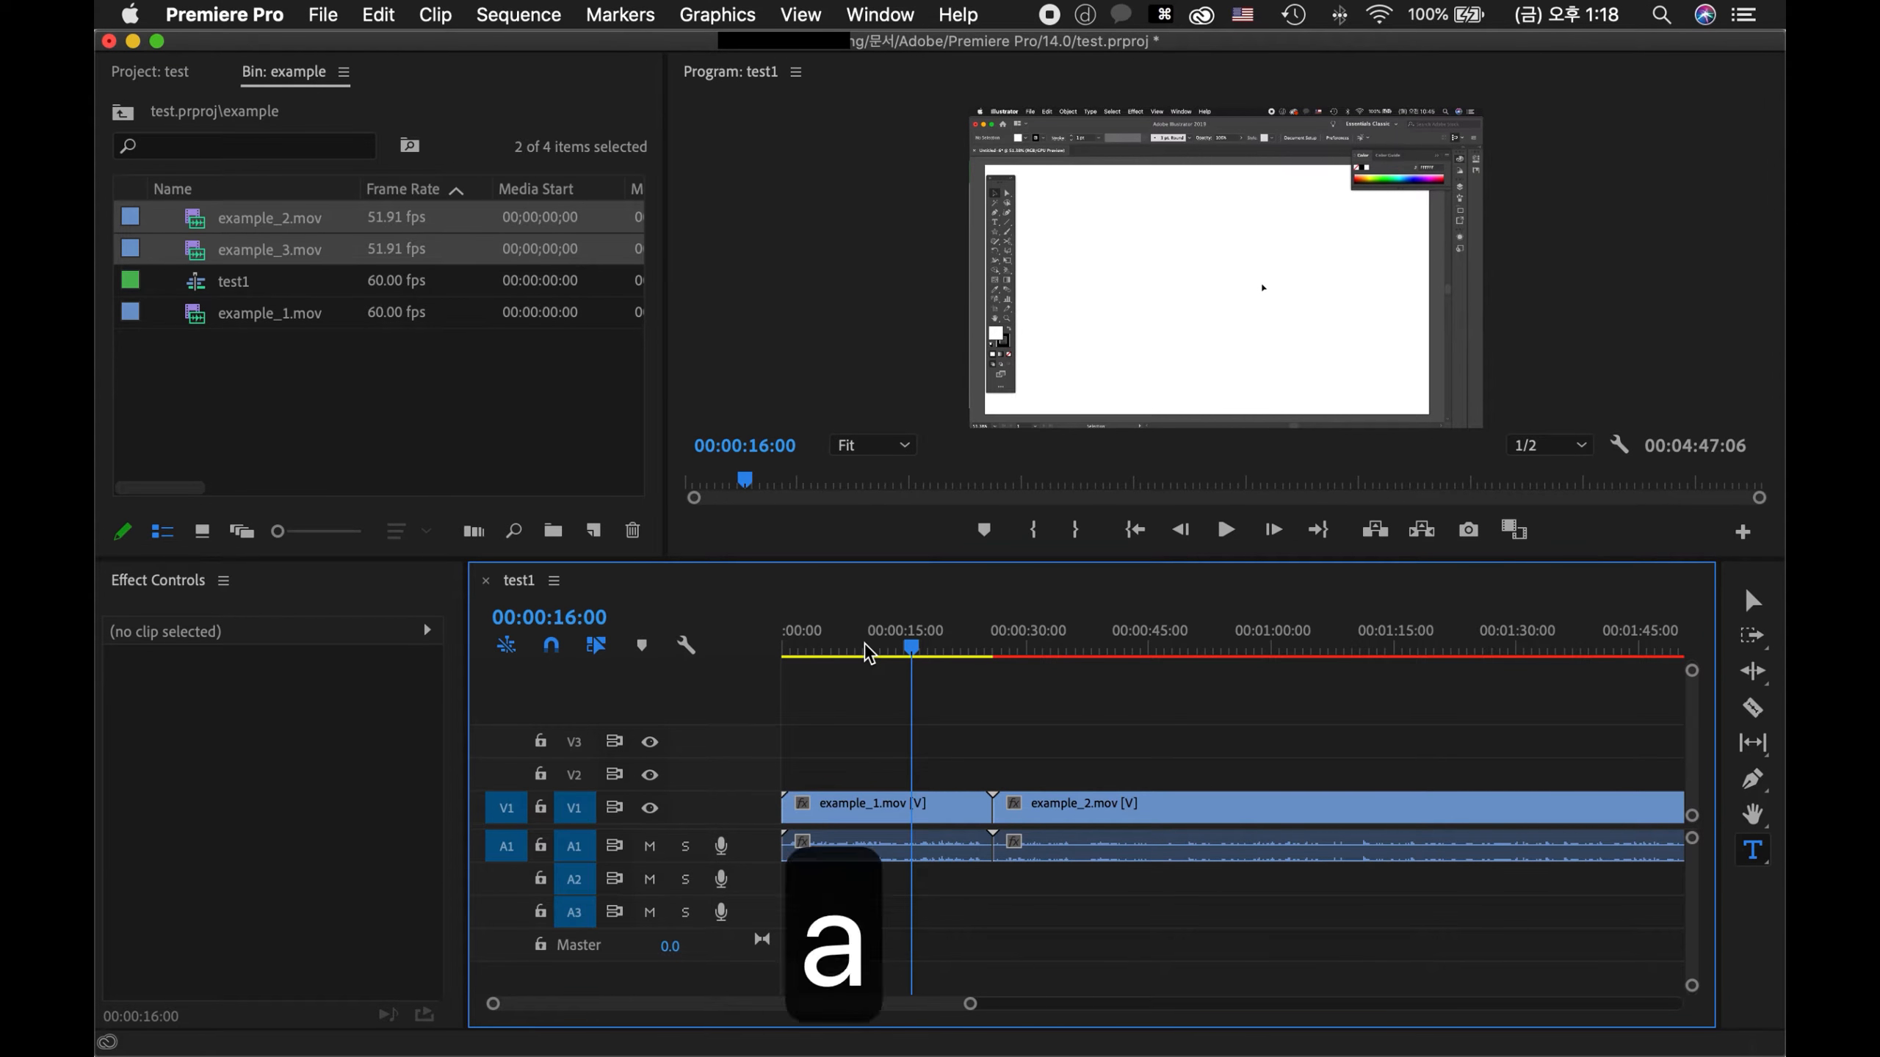
{"action": "key", "text": "a"}
{"action": "key", "text": "a"}
{"action": "mouse_move", "coordinate": [1284, 813]}
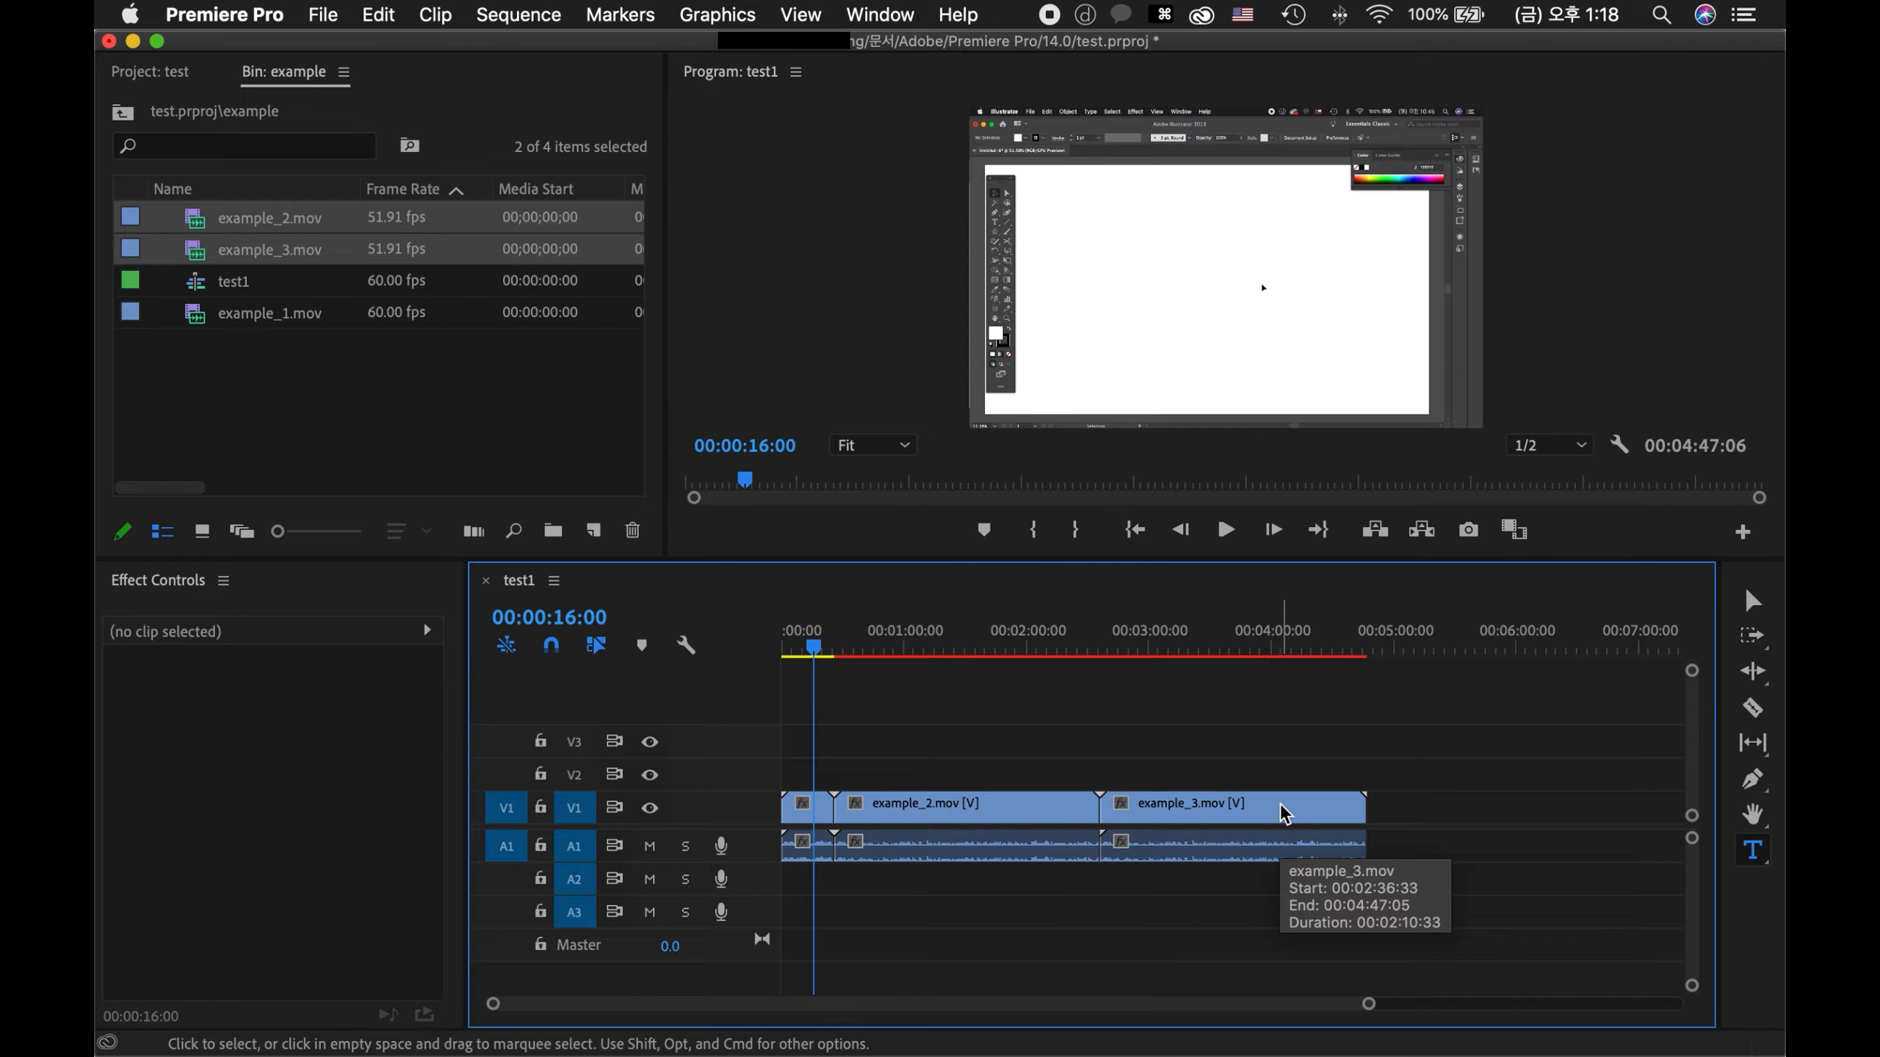
- Move the playhead to 00:01:06:03 within example_2.mov, with all three clips fitting in the timeline view
{"action": "left_click", "coordinate": [996, 637]}
{"action": "key", "text": "a"}
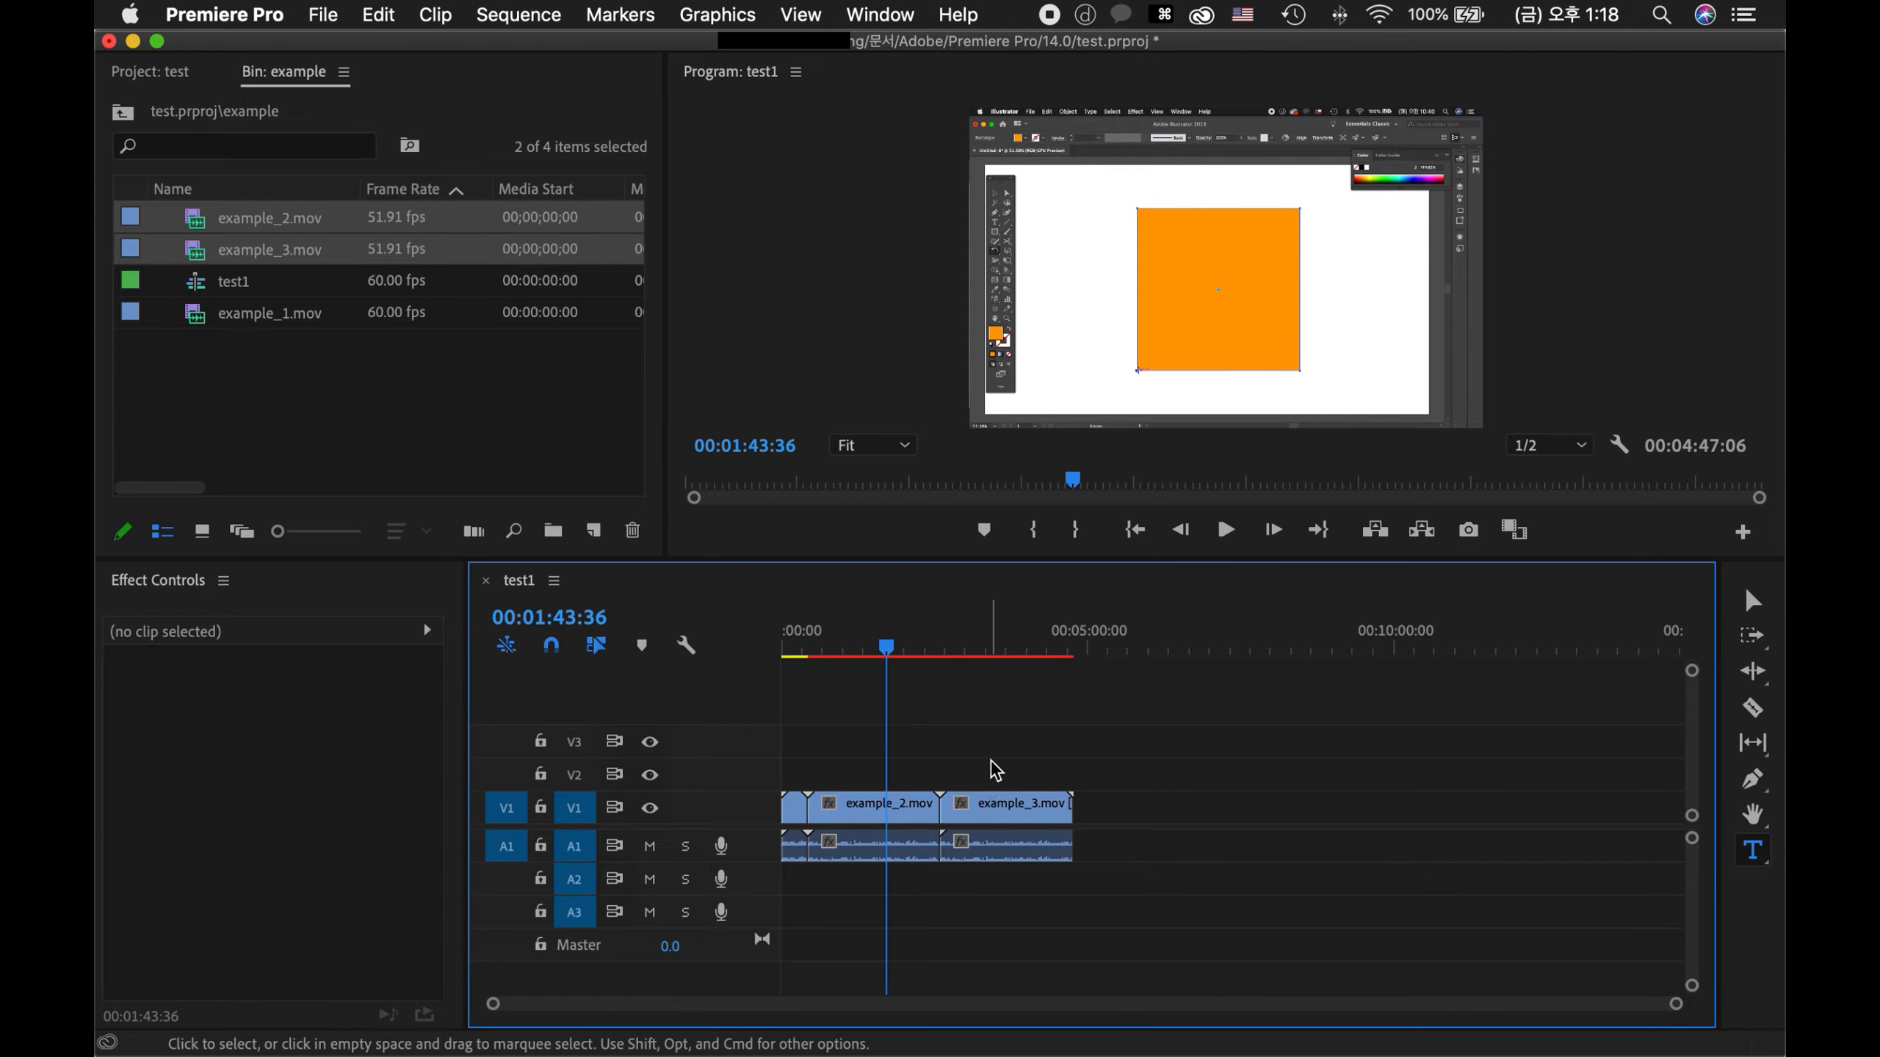
{"action": "key", "text": "a"}
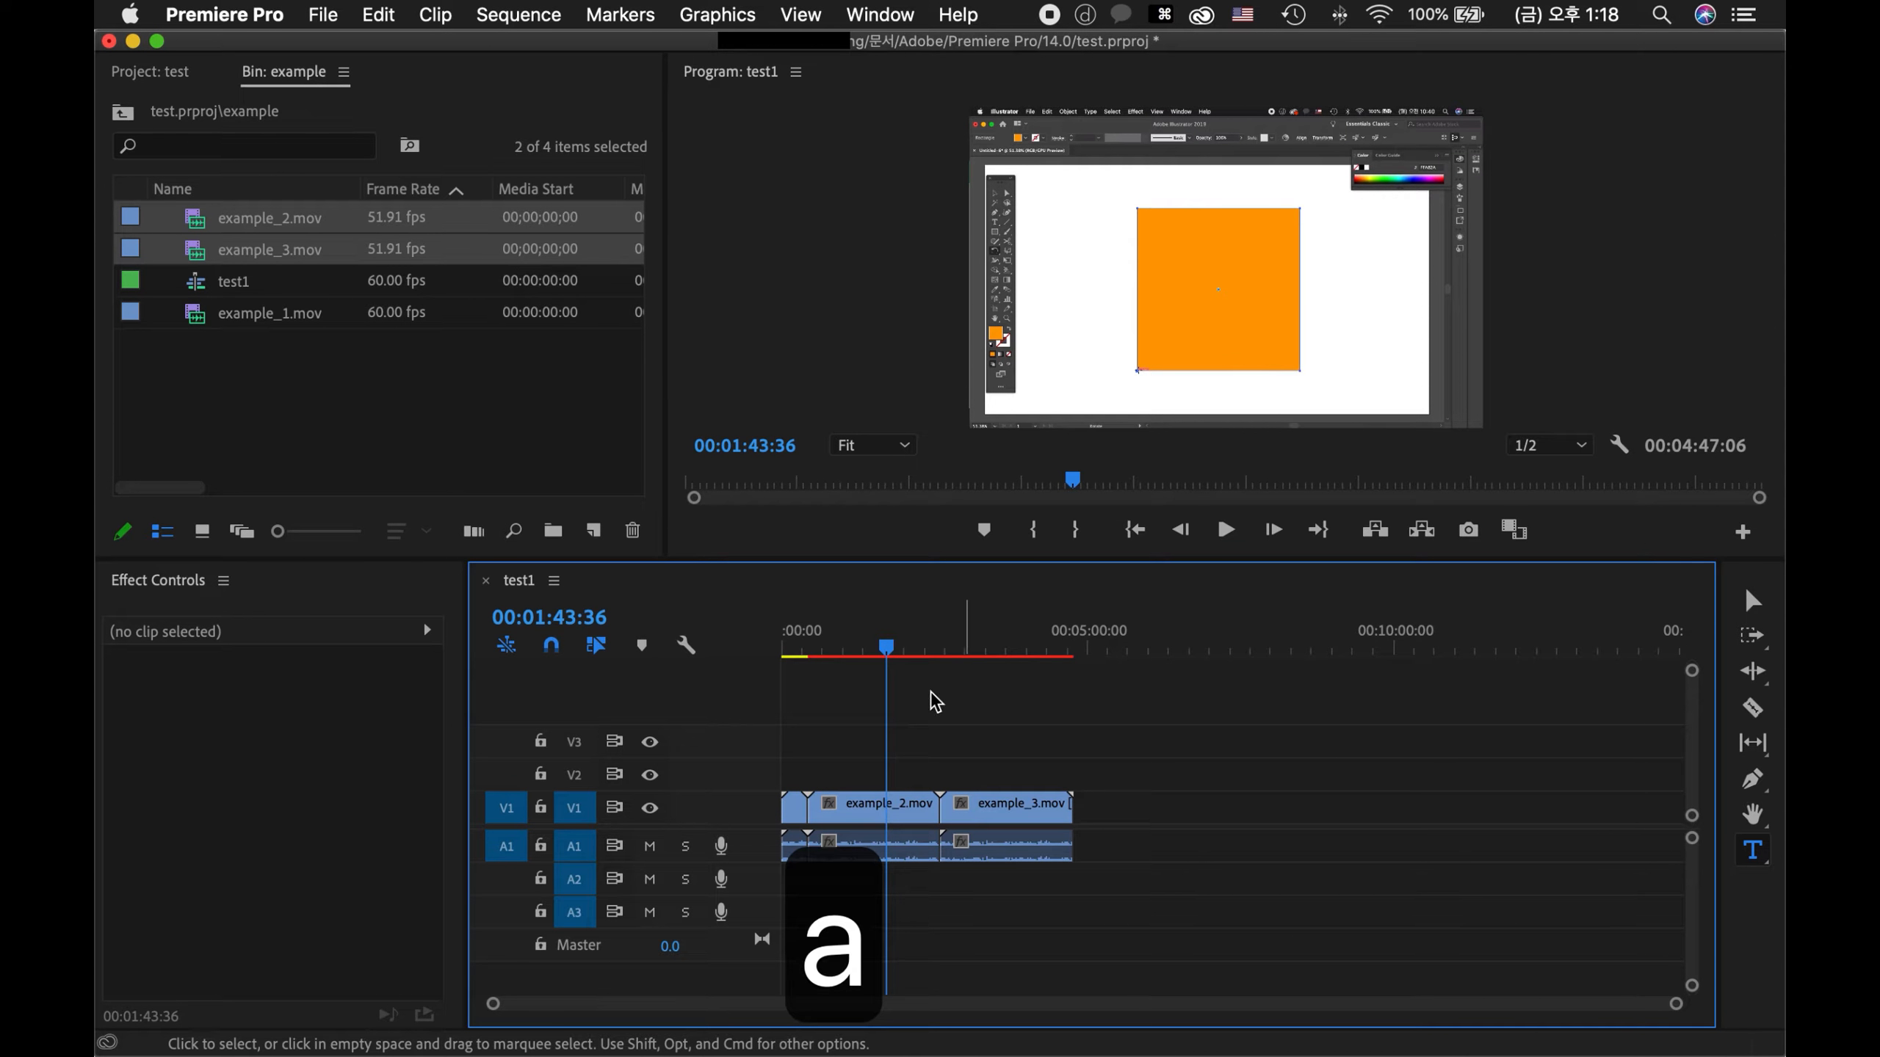
{"action": "left_click_drag", "start_coordinate": [873, 642], "coordinate": [853, 653]}
{"action": "key", "text": "s"}
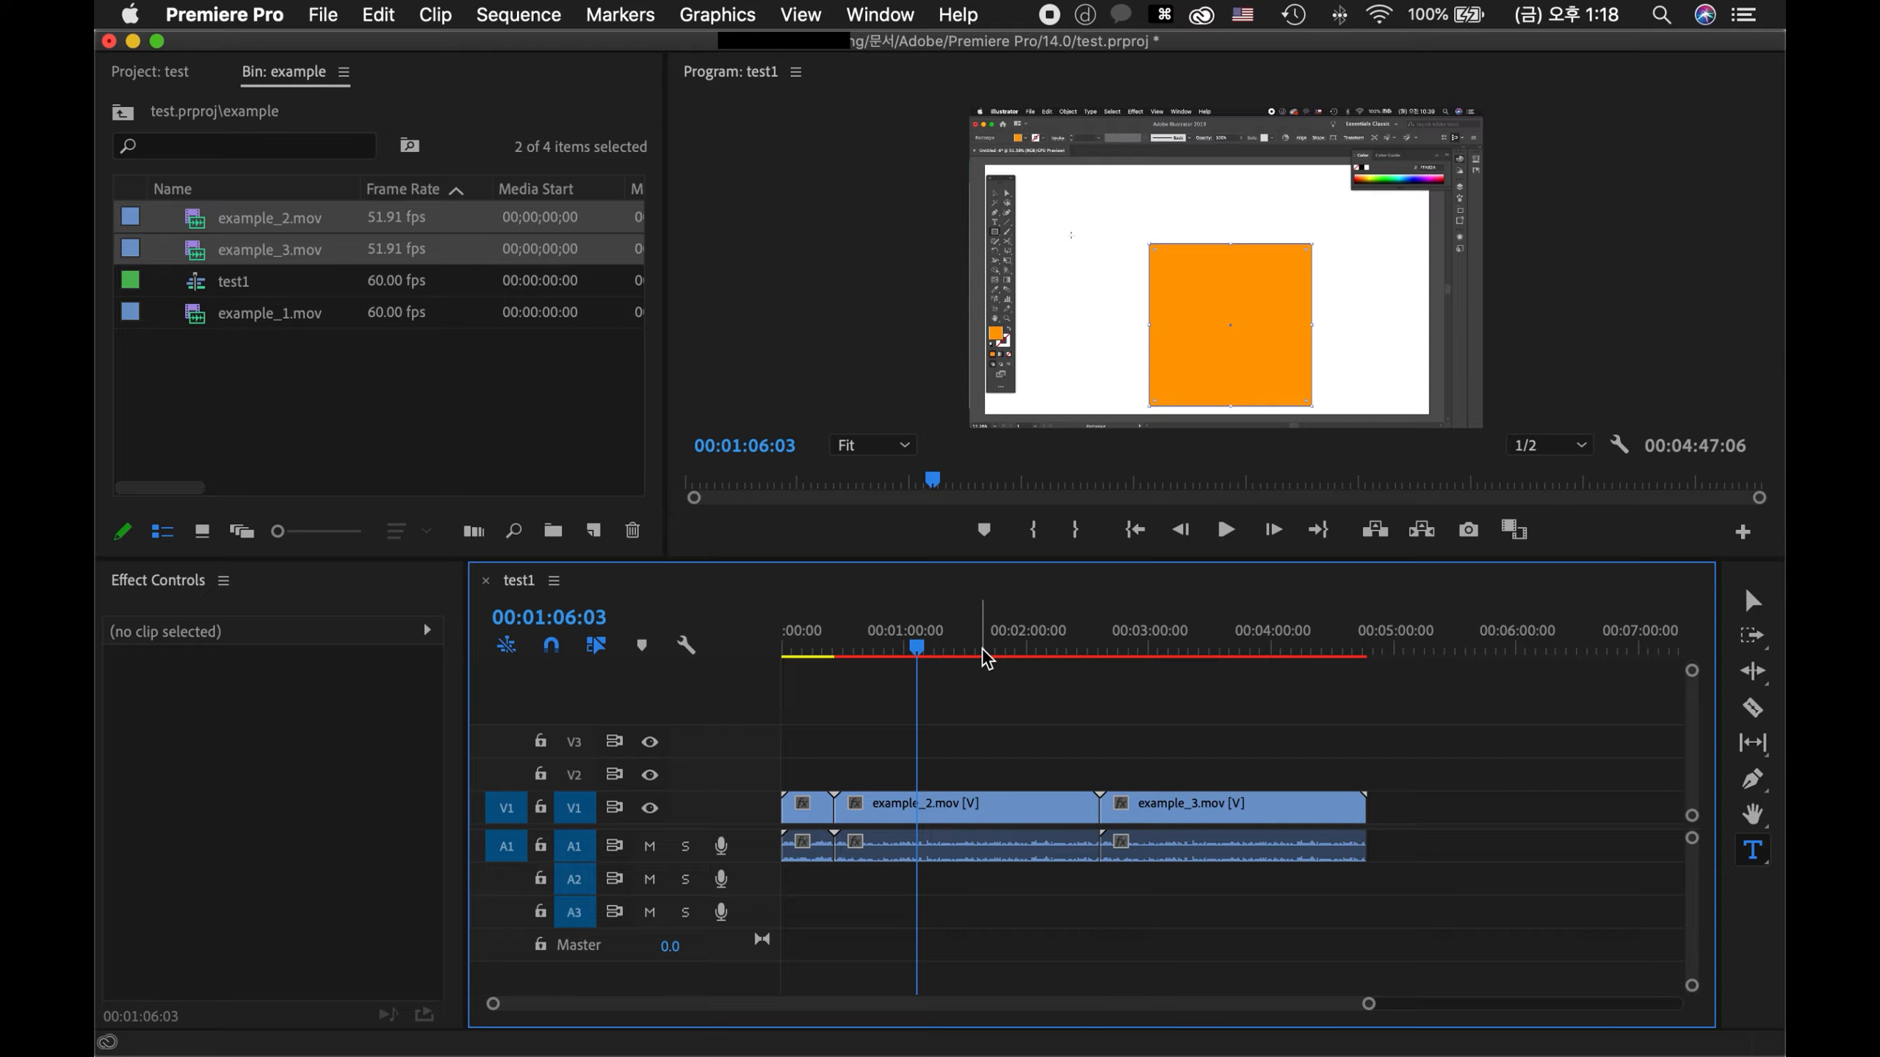
- With the Selection tool, move example_3.mov to about 00:05:08 and example_2.mov to about 00:01:58, and select example_1.mov
{"action": "left_click", "coordinate": [1757, 607]}
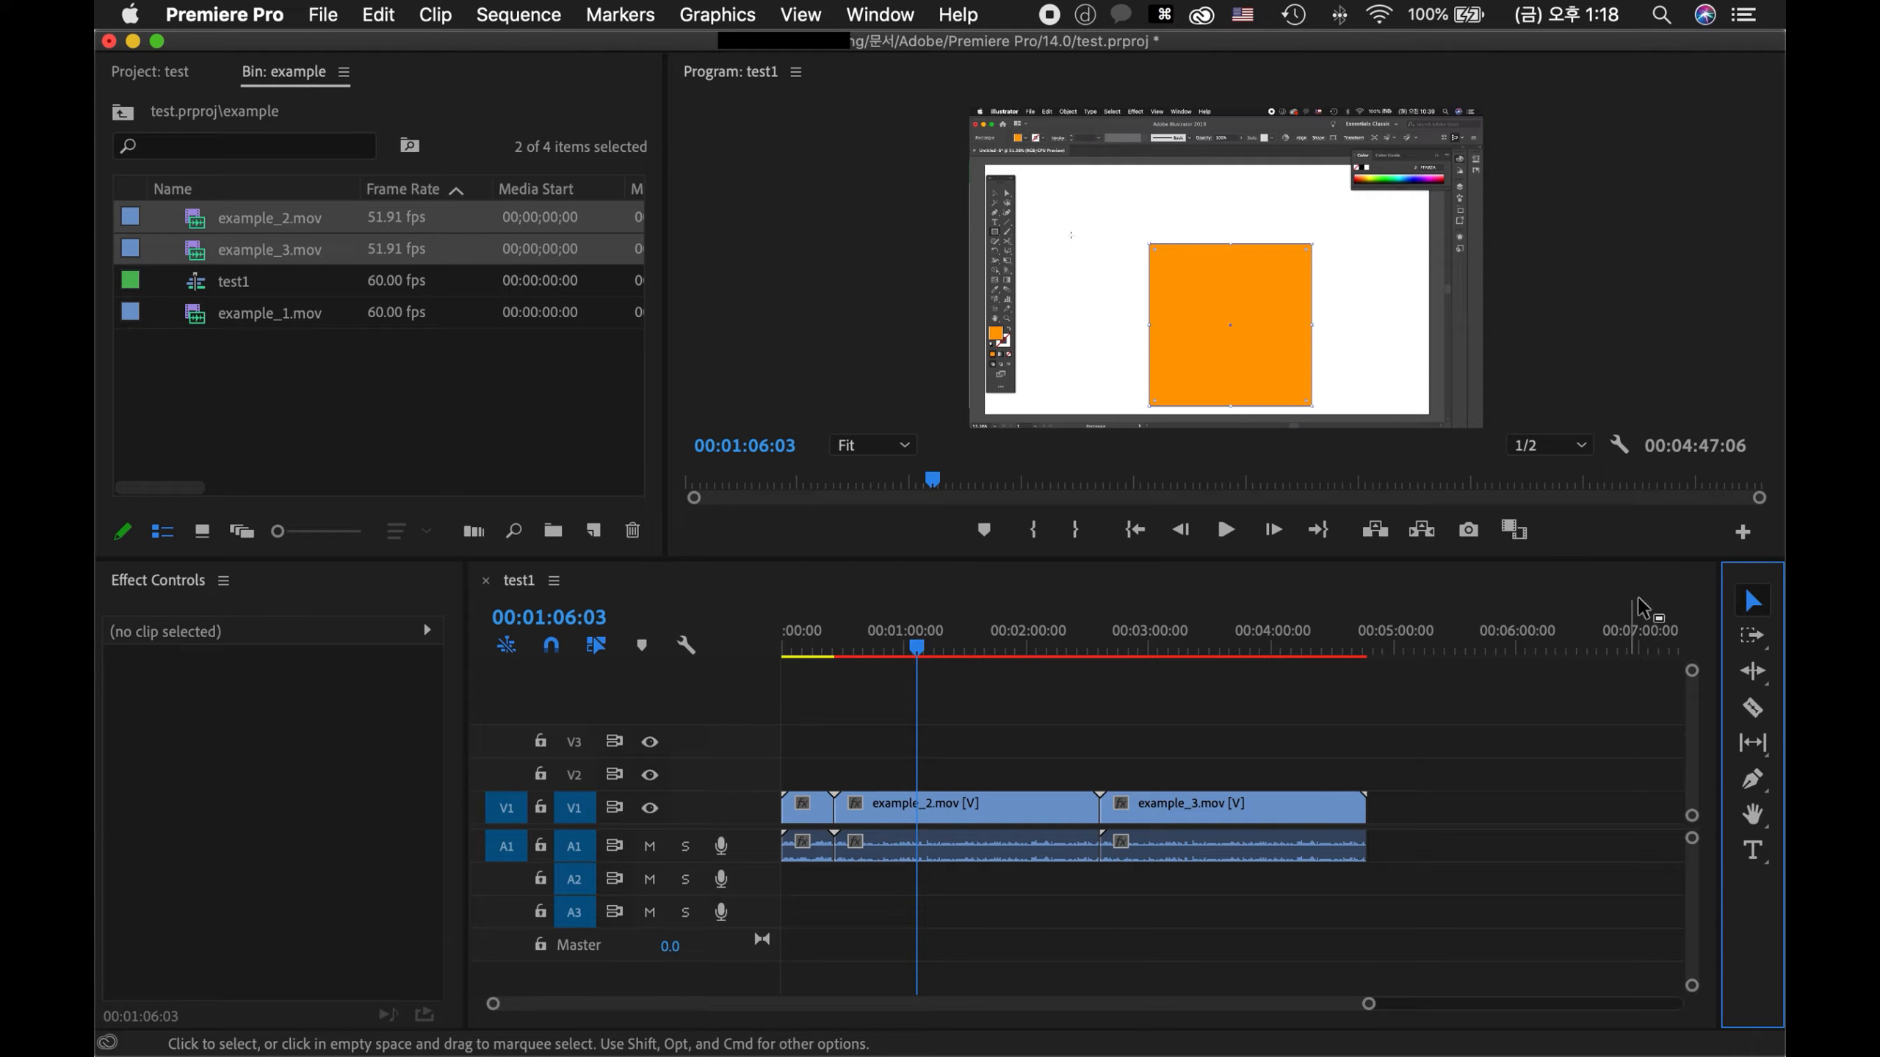
{"action": "left_click_drag", "start_coordinate": [1162, 810], "coordinate": [1460, 813]}
{"action": "left_click_drag", "start_coordinate": [1002, 818], "coordinate": [1189, 819]}
{"action": "left_click", "coordinate": [819, 822]}
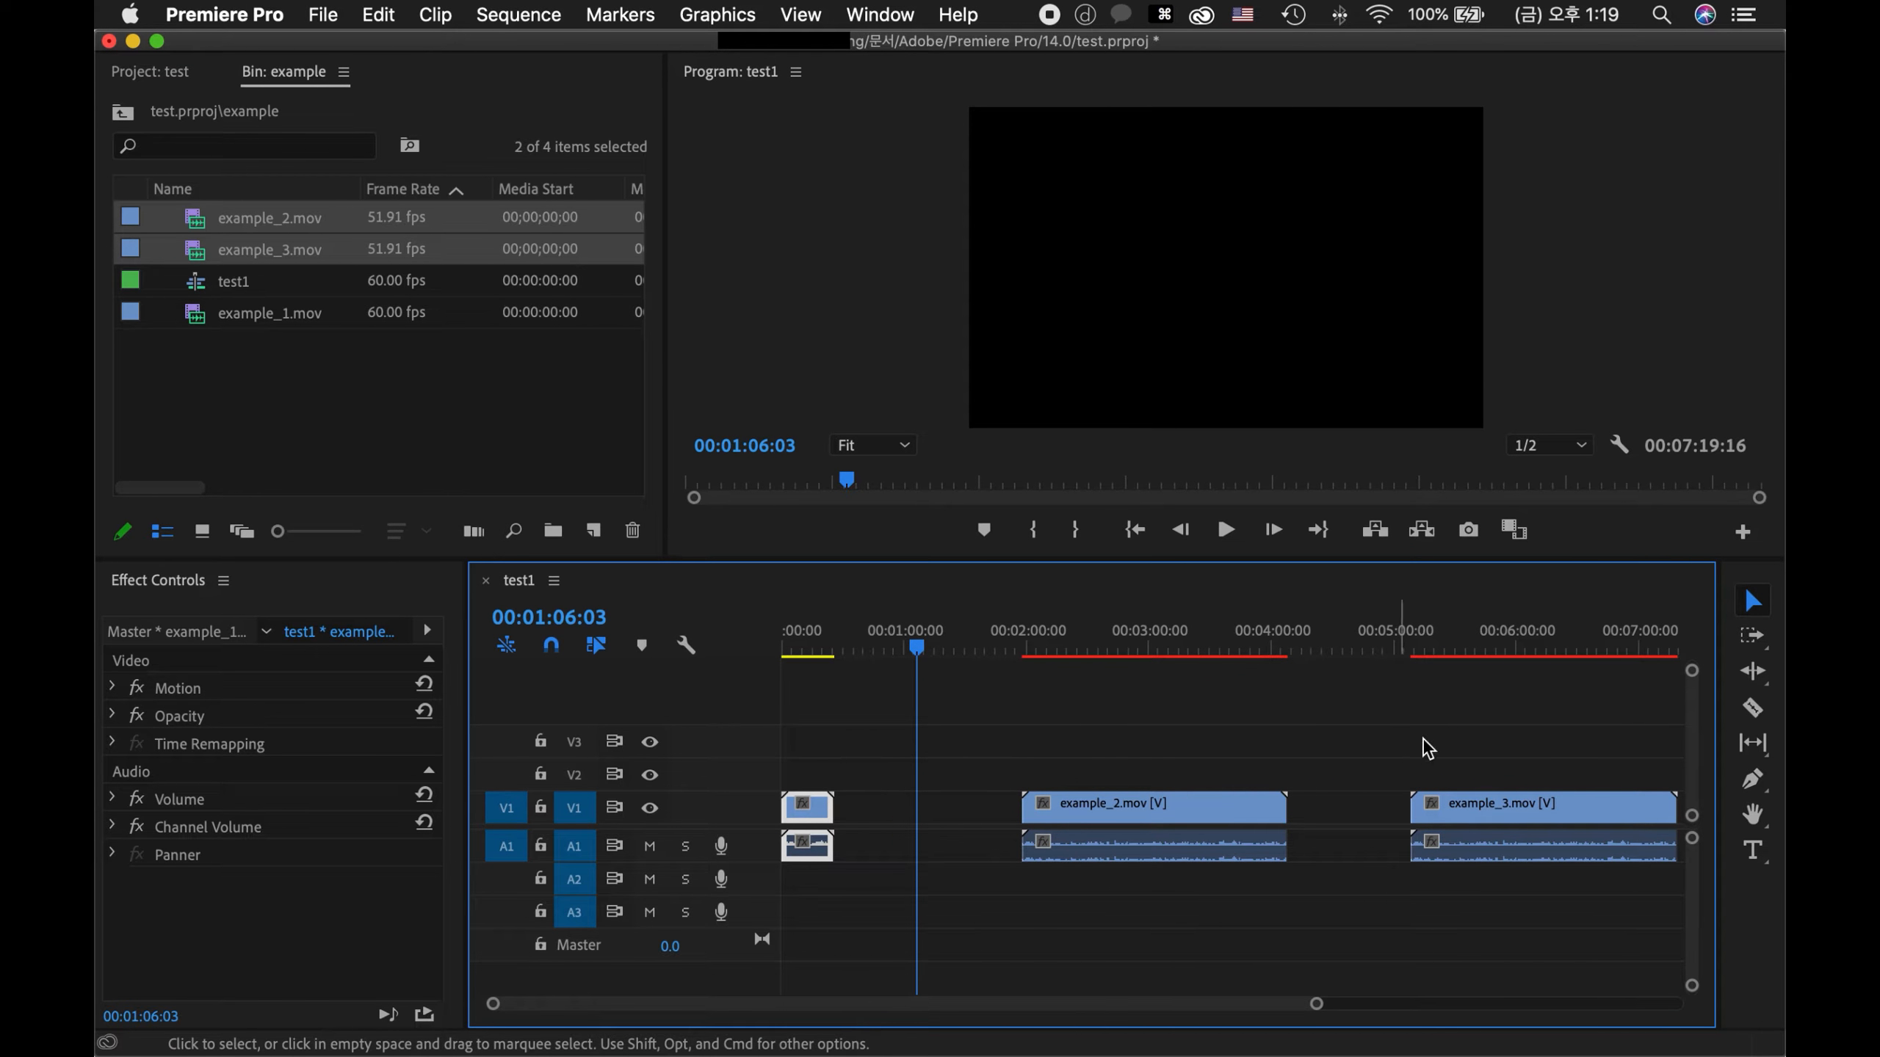
- Select all three clips together, move them about 40 seconds later so example_1.mov ends at the playhead, and deselect them
{"action": "left_click", "coordinate": [875, 757]}
{"action": "left_click_drag", "start_coordinate": [807, 743], "coordinate": [1448, 922]}
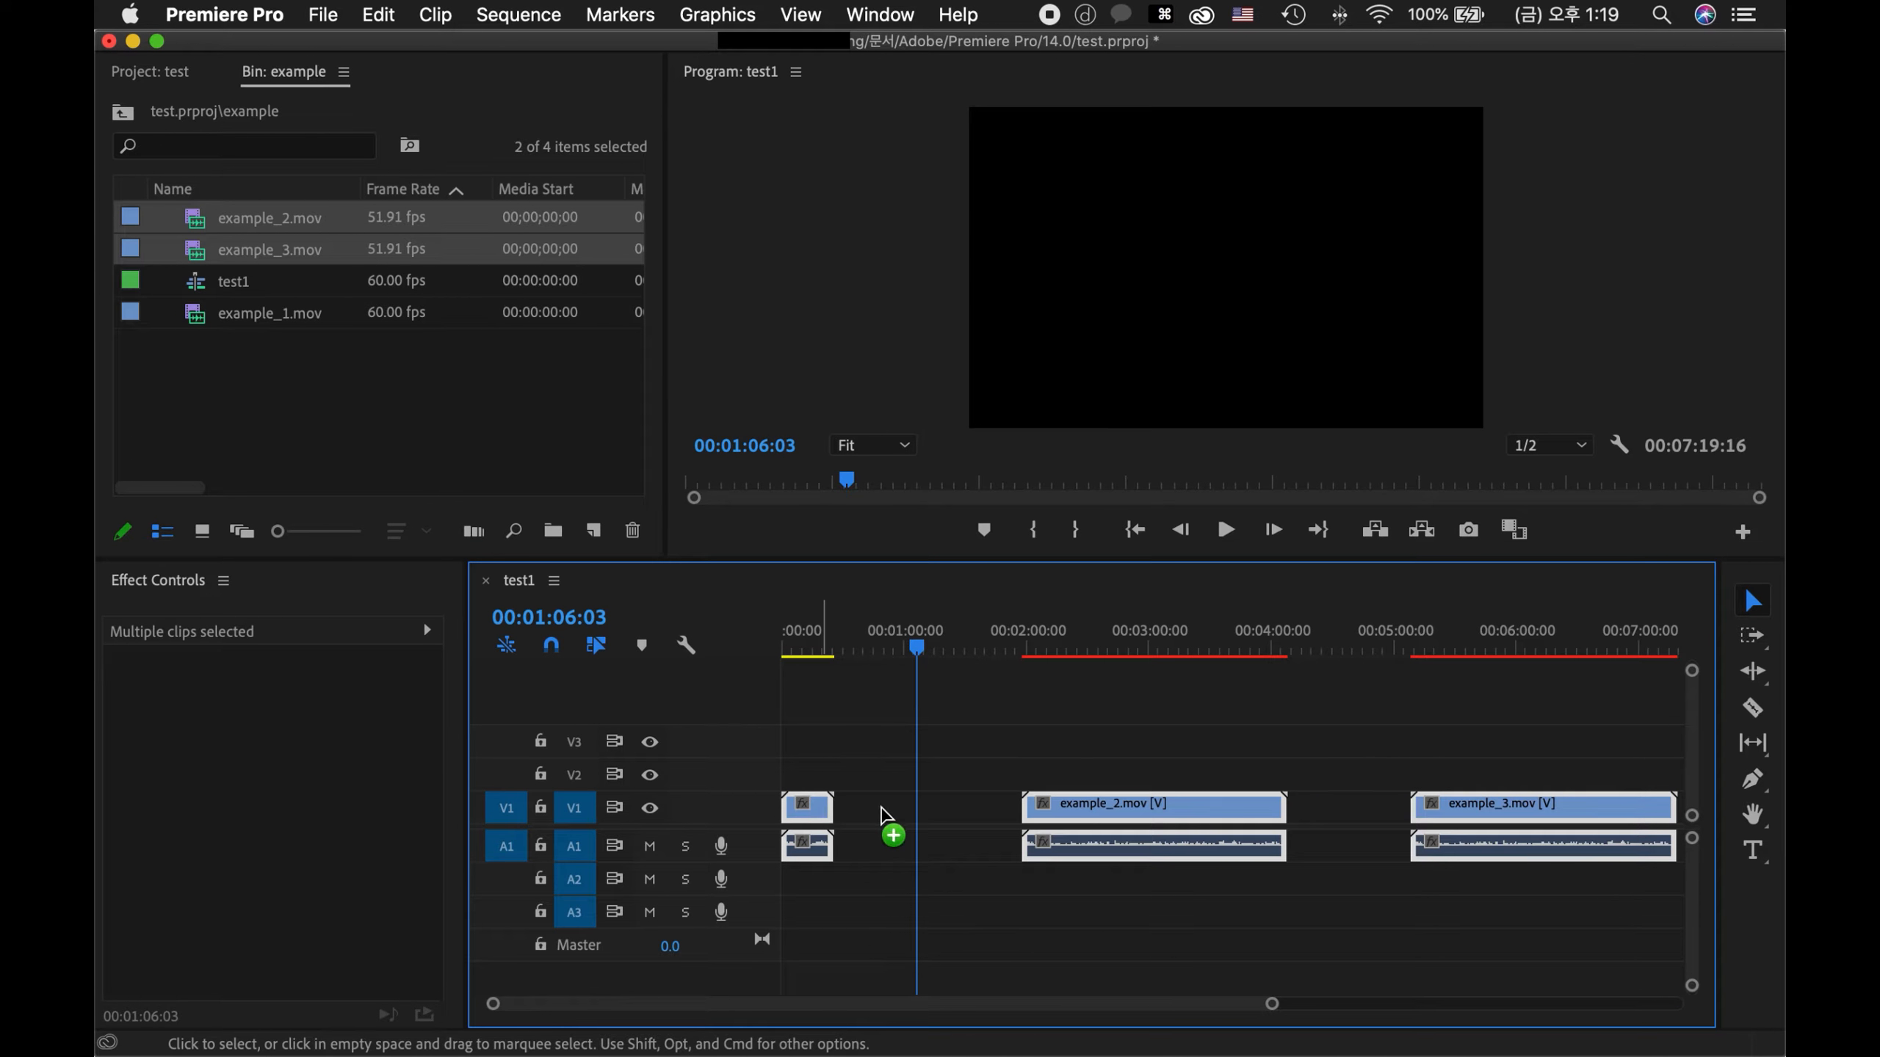
{"action": "left_click_drag", "start_coordinate": [883, 814], "coordinate": [962, 814]}
{"action": "left_click", "coordinate": [844, 848]}
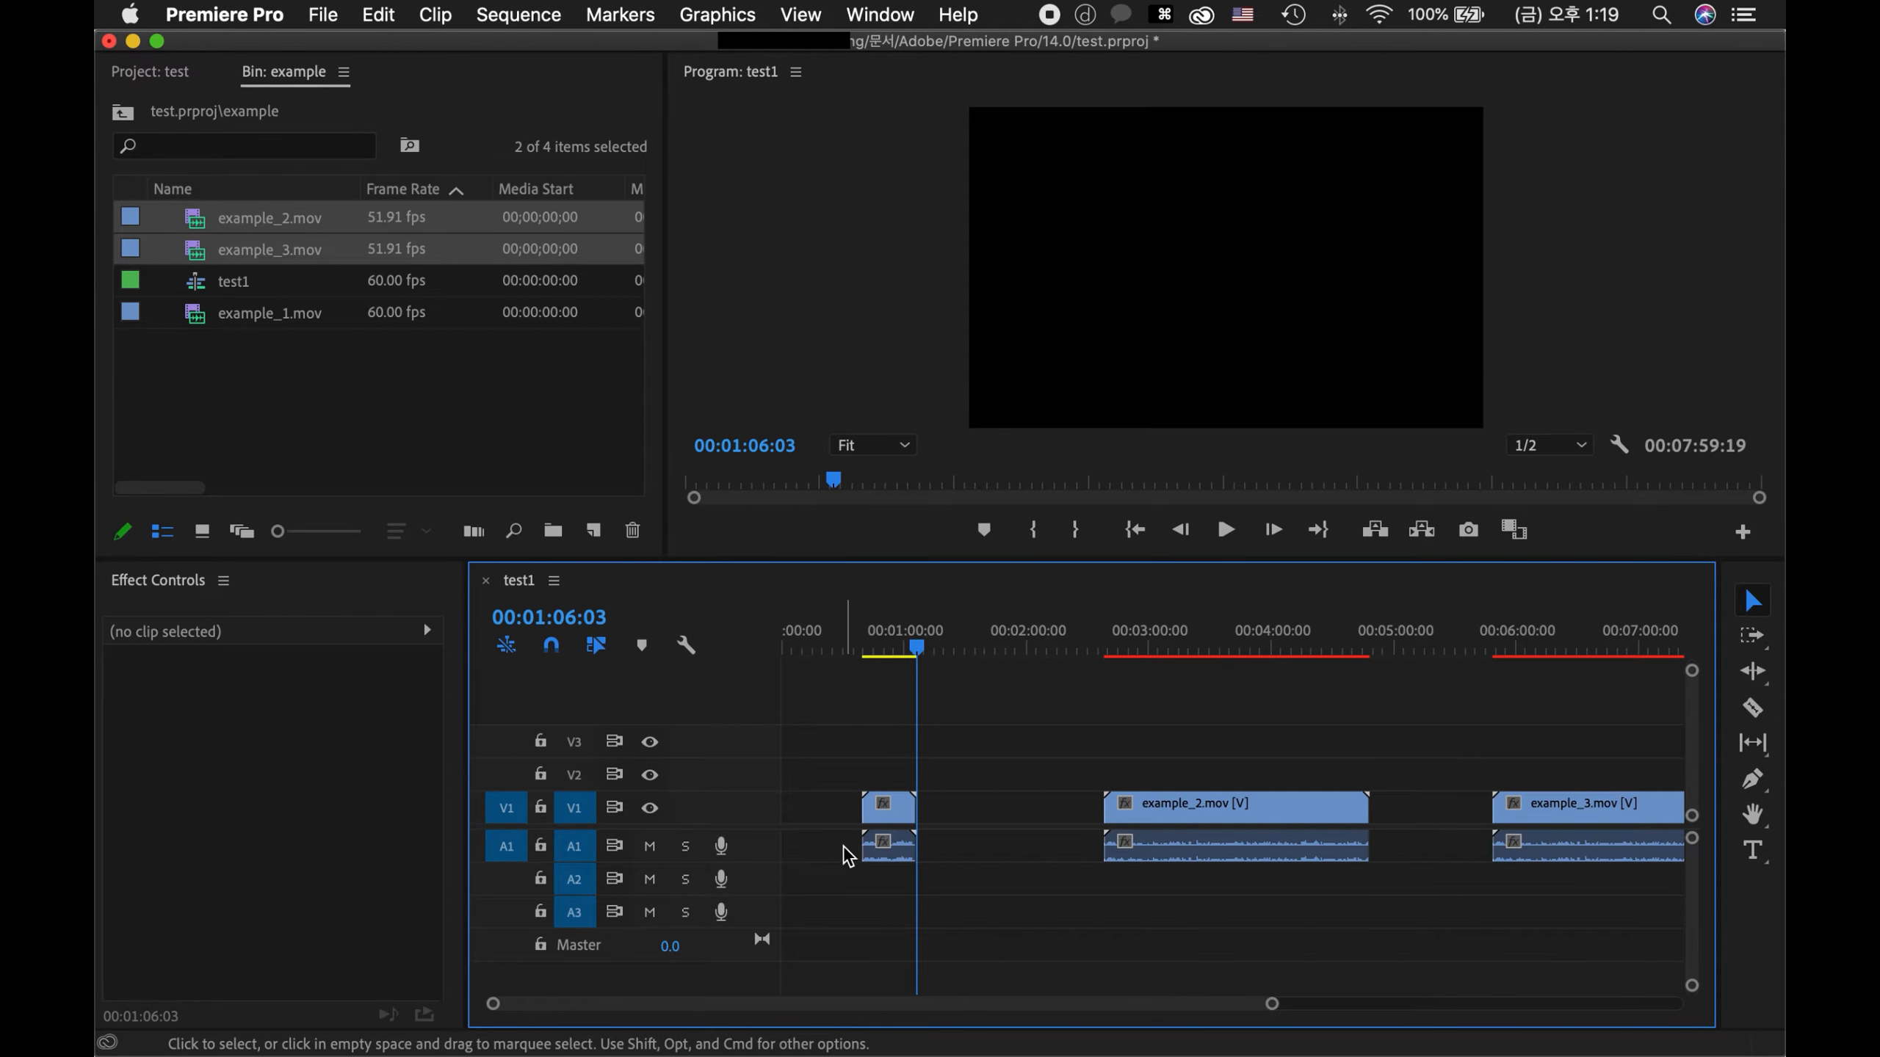
- Select example_2.mov and example_3.mov with the Track Select Forward tool, and switch to the Track Select Backward tool
{"action": "key", "text": "a"}
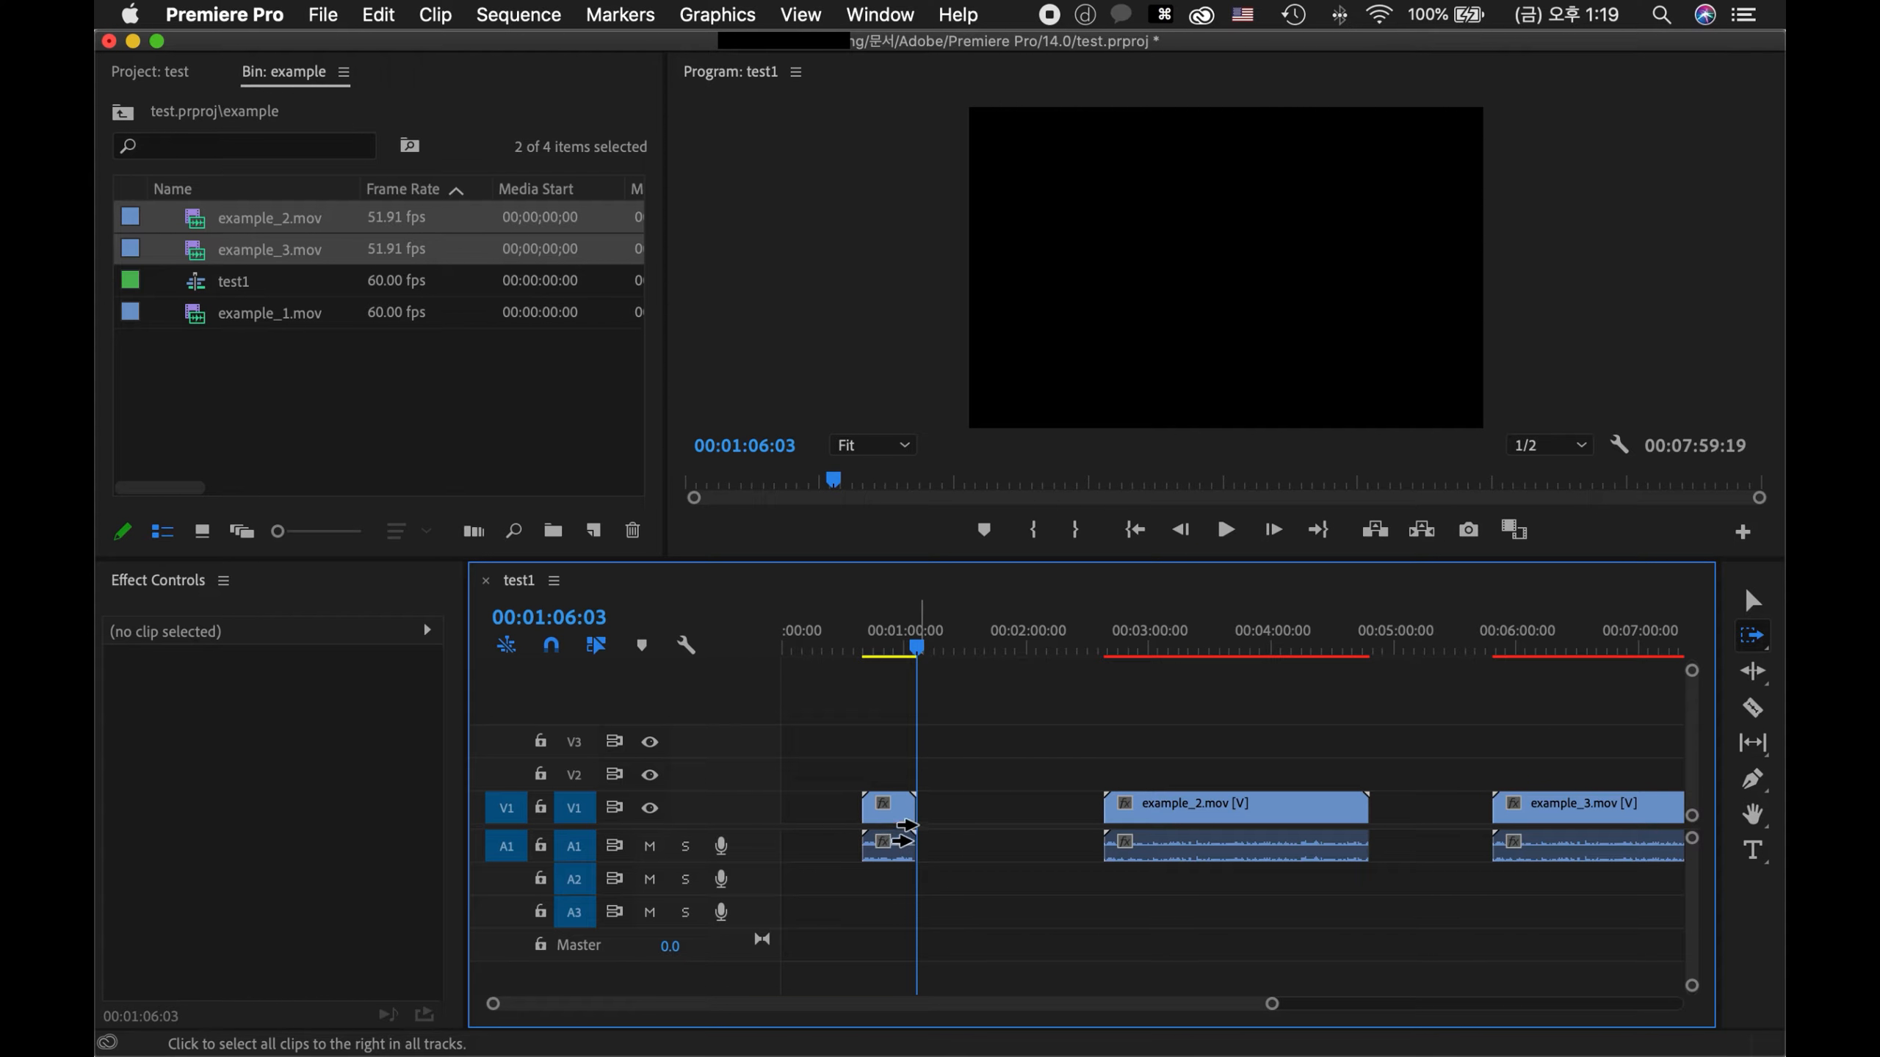
{"action": "key", "text": "z"}
{"action": "key", "text": "z"}
{"action": "key", "text": "s"}
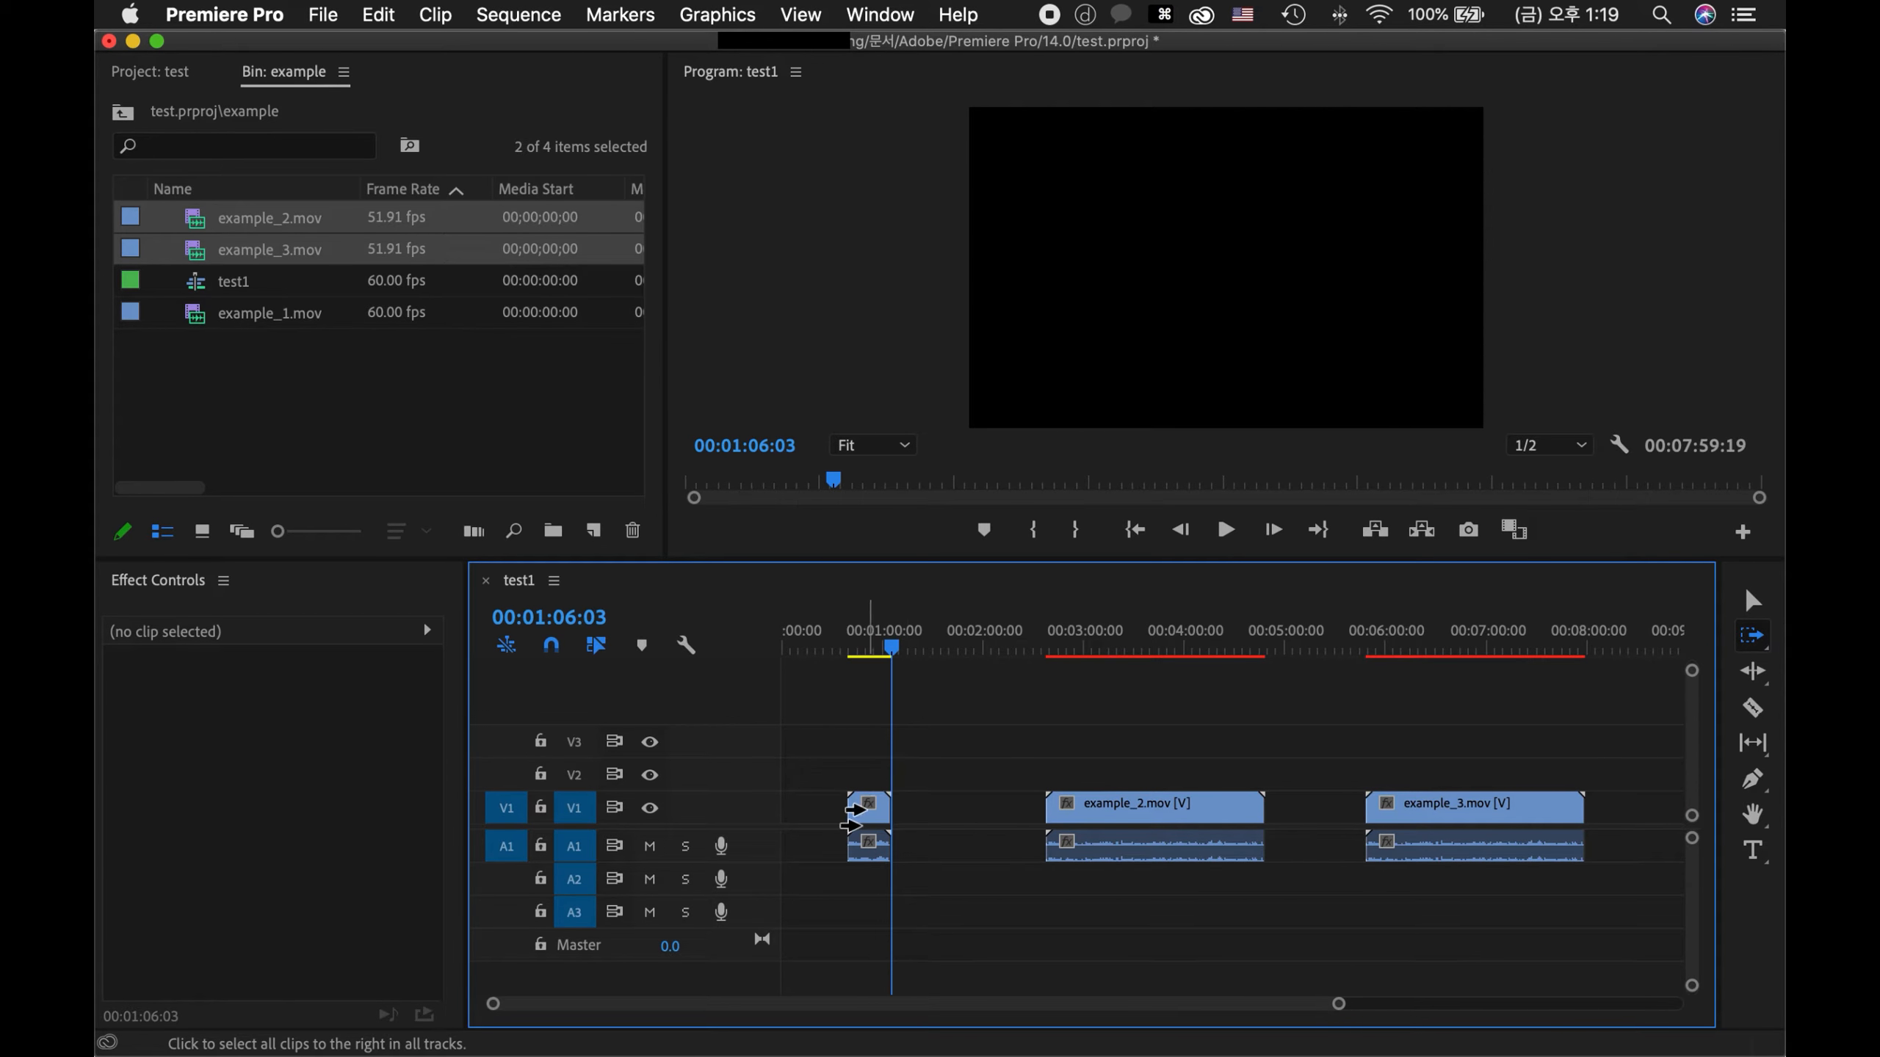
{"action": "key", "text": "z"}
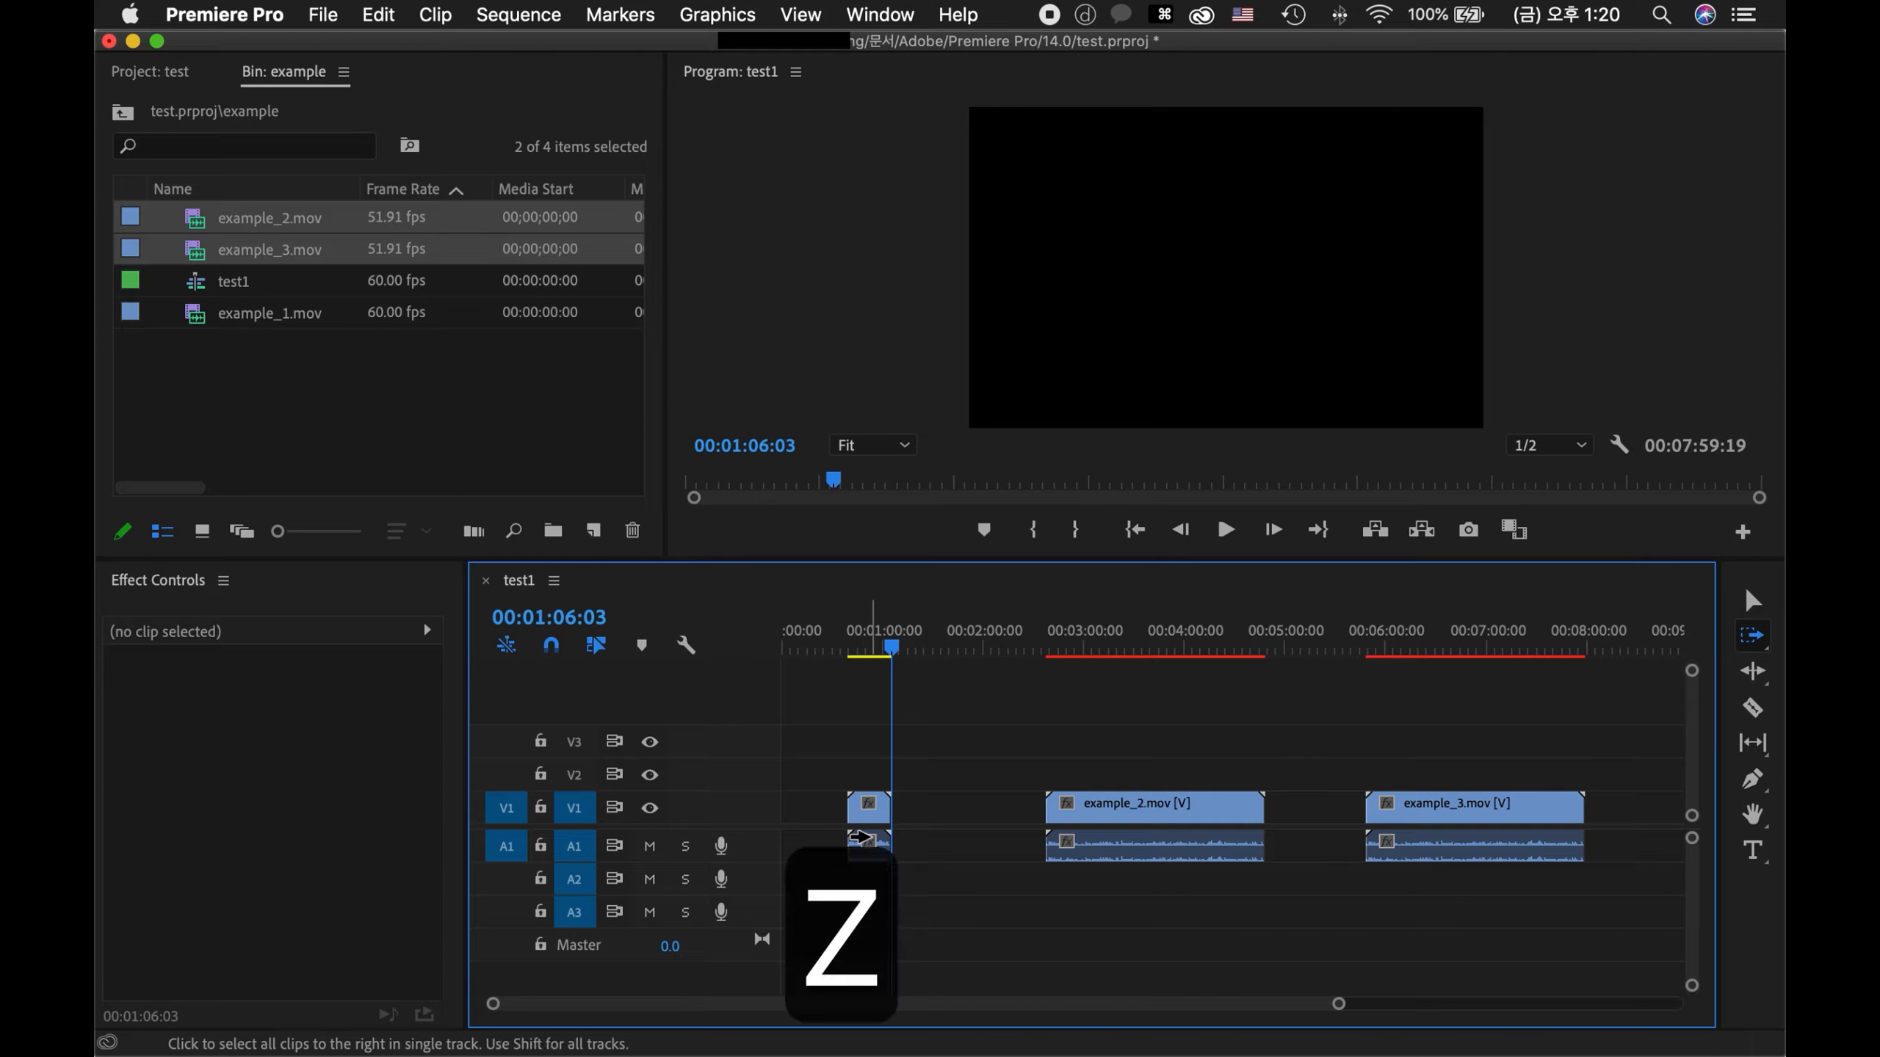
{"action": "left_click", "coordinate": [853, 818]}
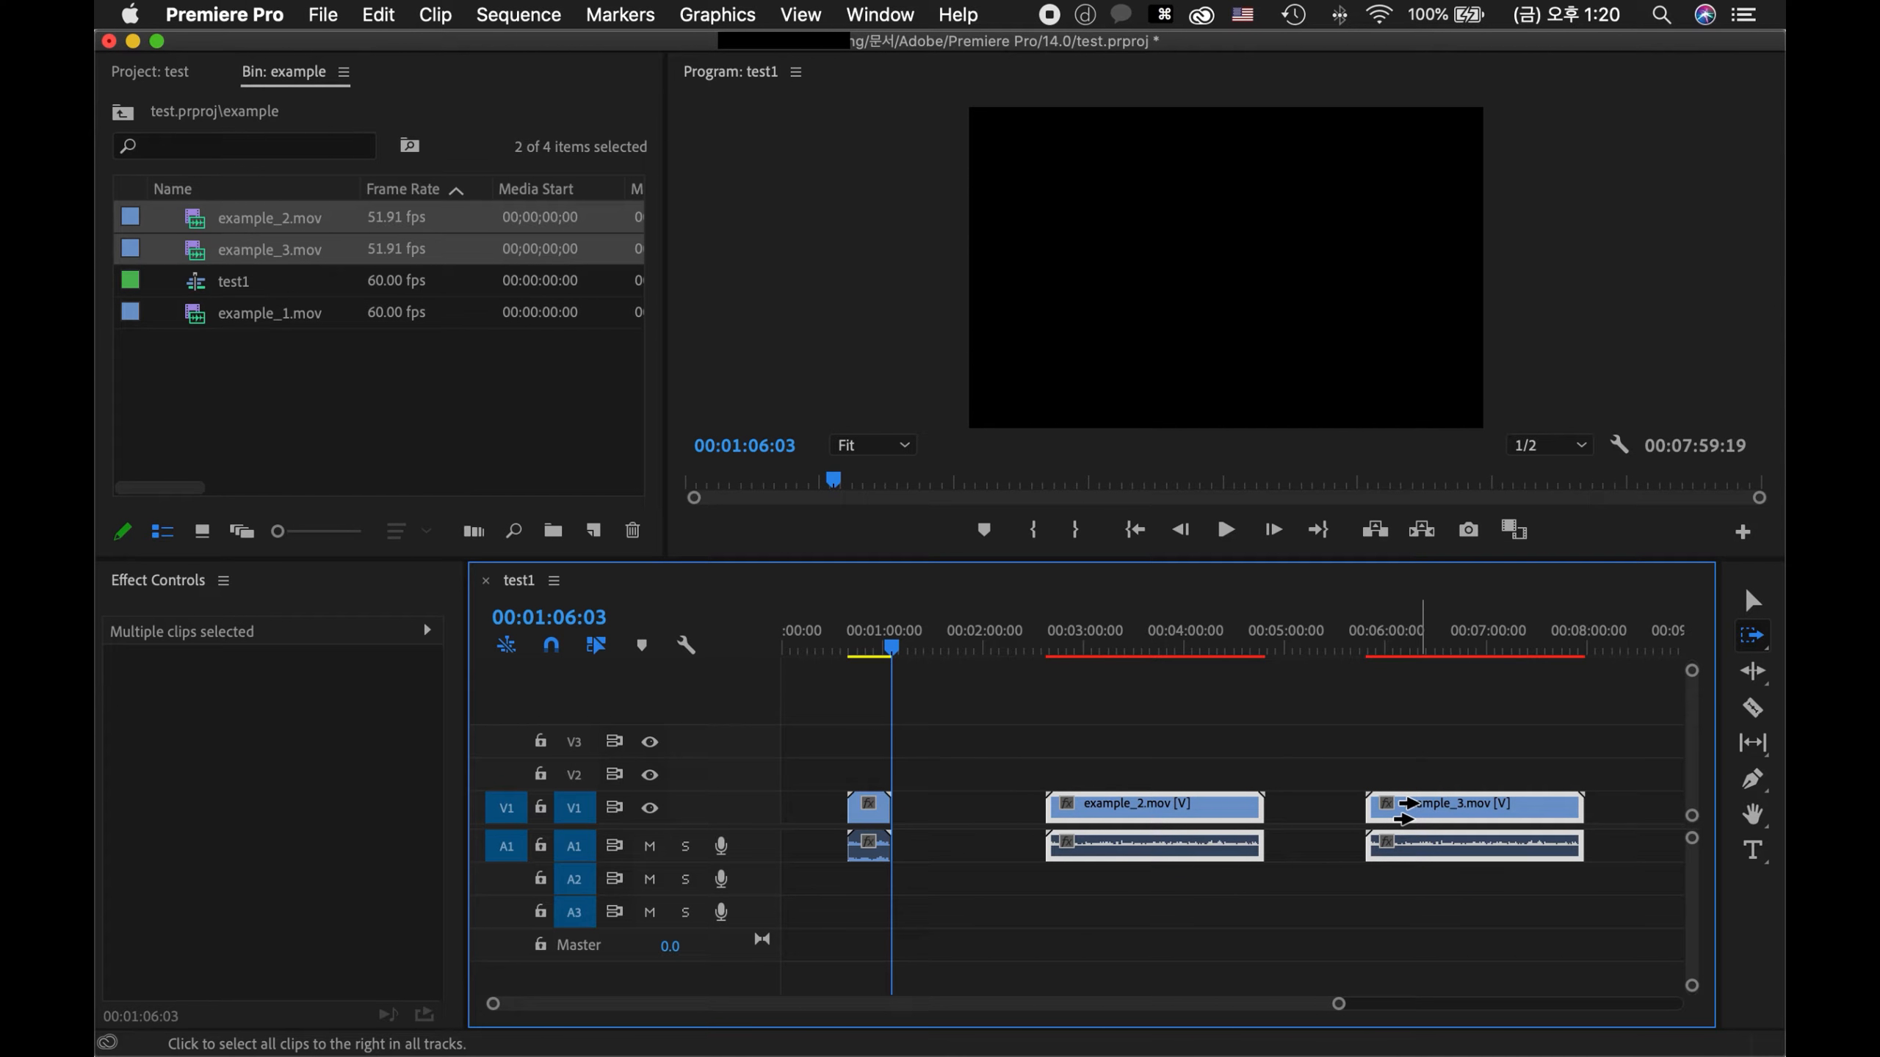
{"action": "key", "text": "shift+a"}
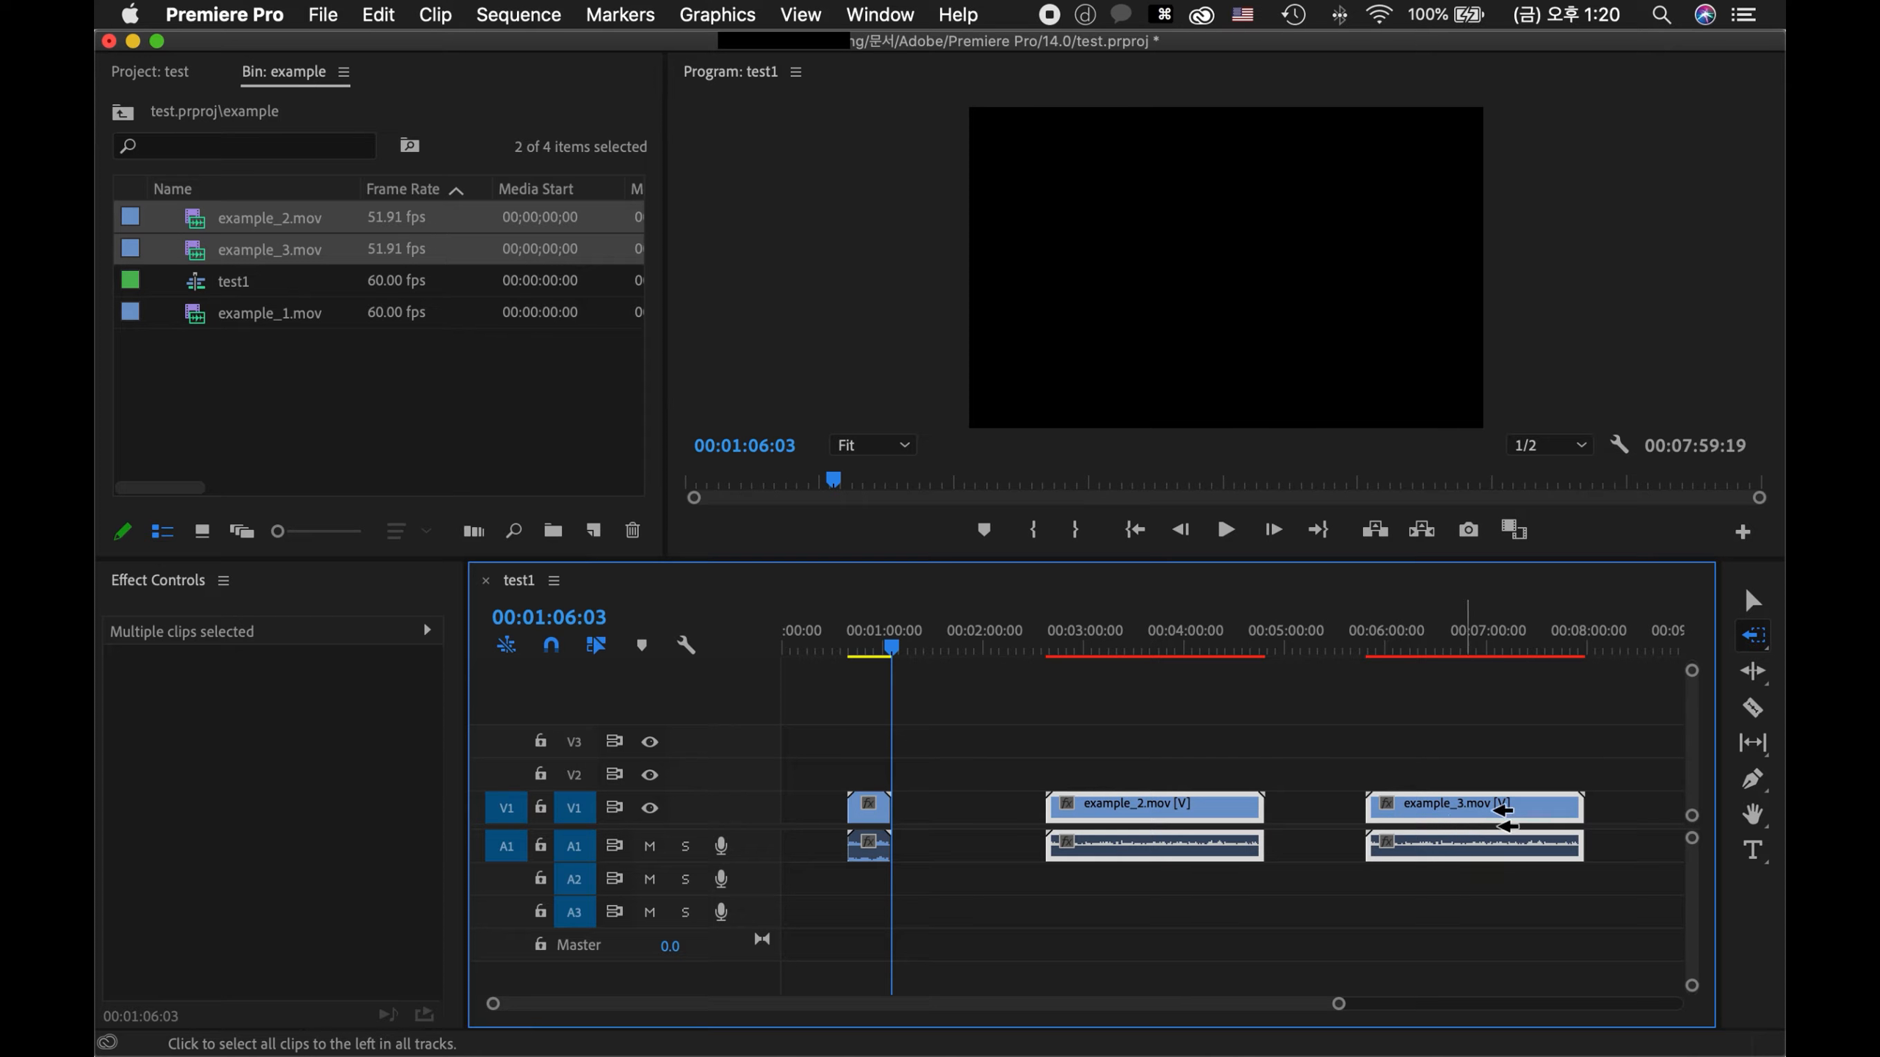
- With the Track Select Backward tool, select all three clips and then only example_1.mov and example_2.mov, and return to the Selection tool
{"action": "left_click", "coordinate": [1585, 809]}
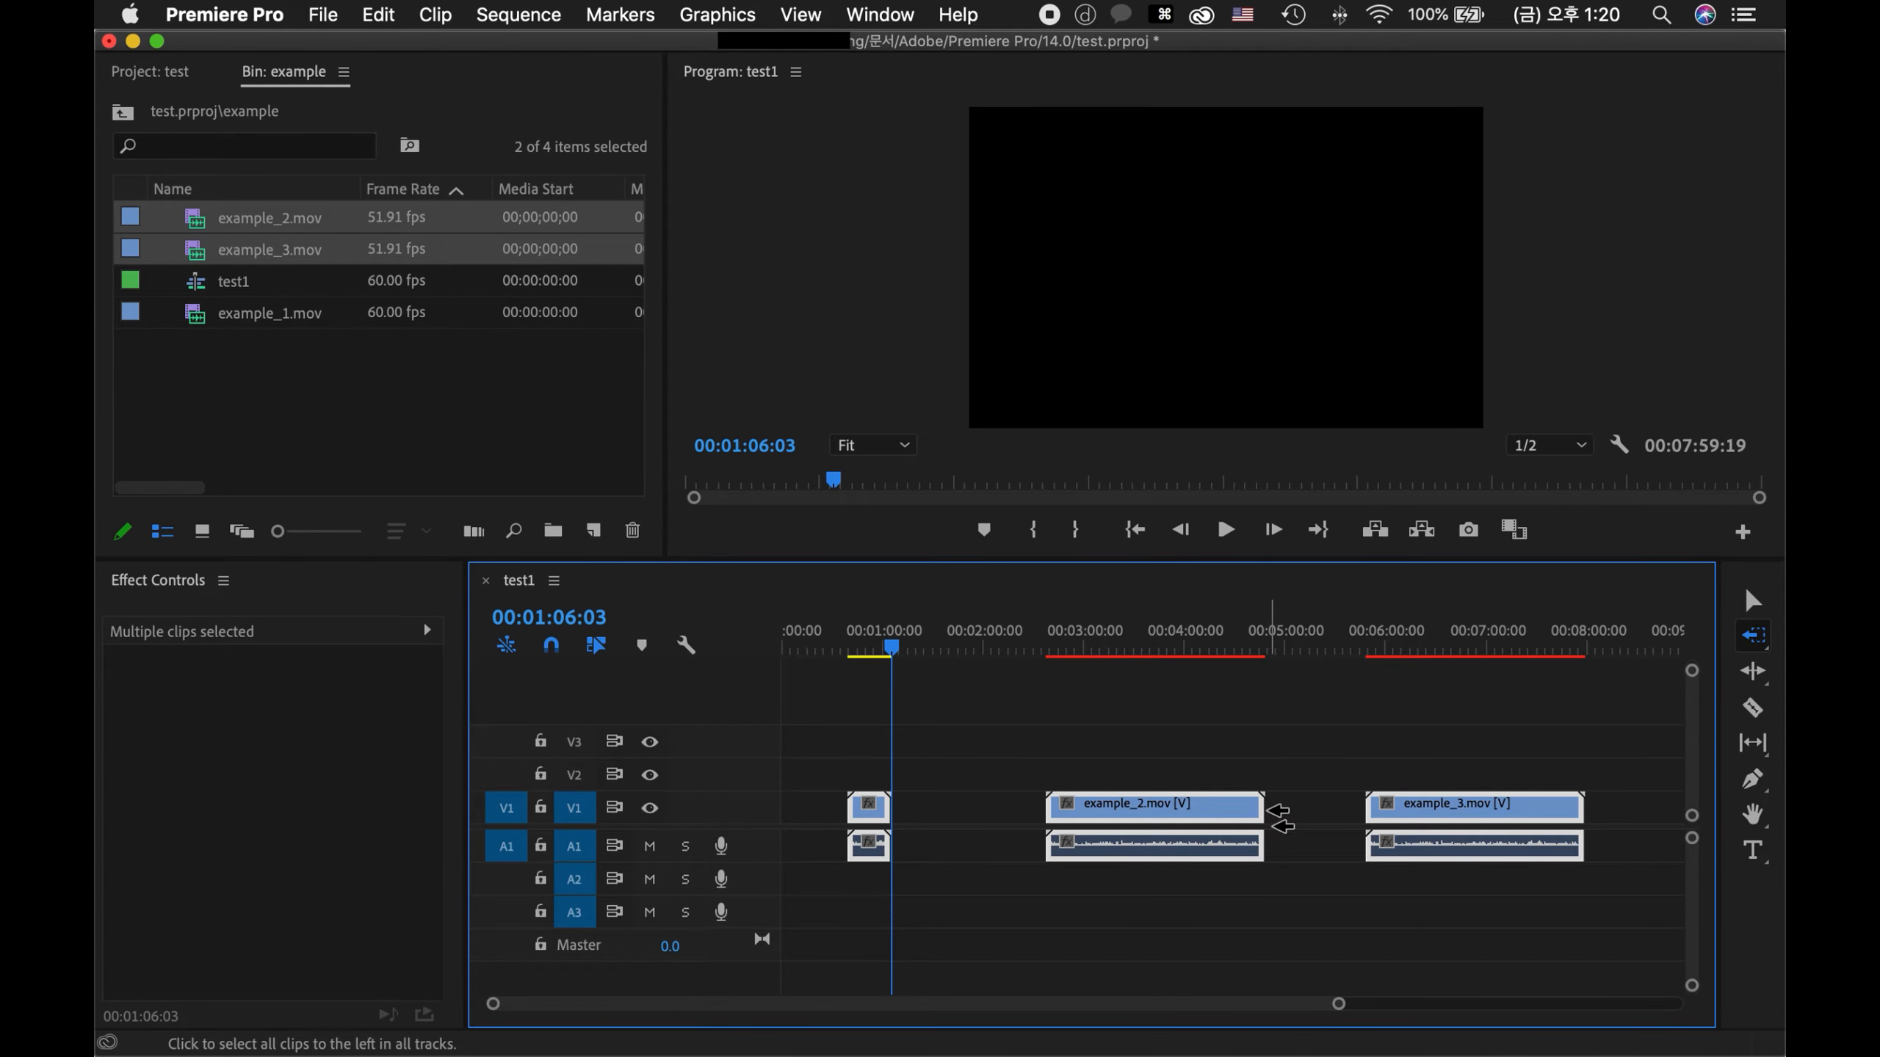
{"action": "left_click", "coordinate": [1264, 819]}
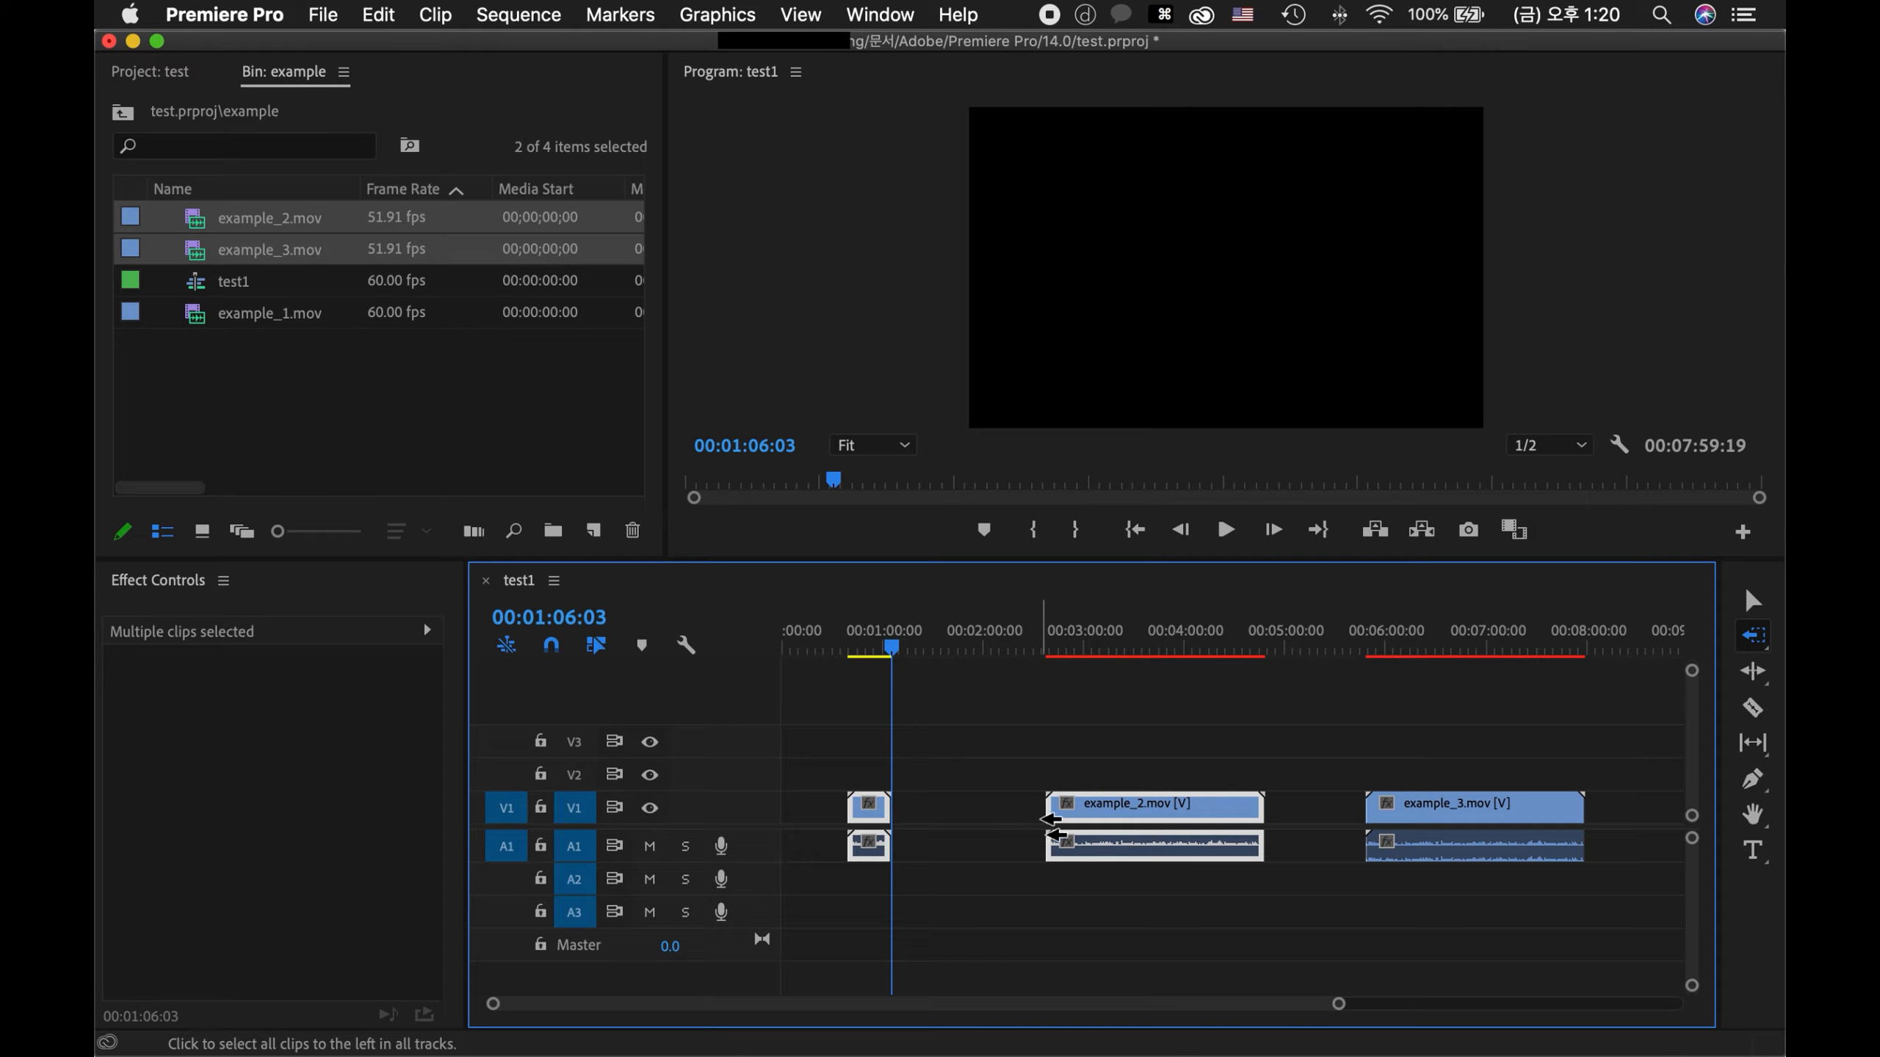
{"action": "key", "text": "v"}
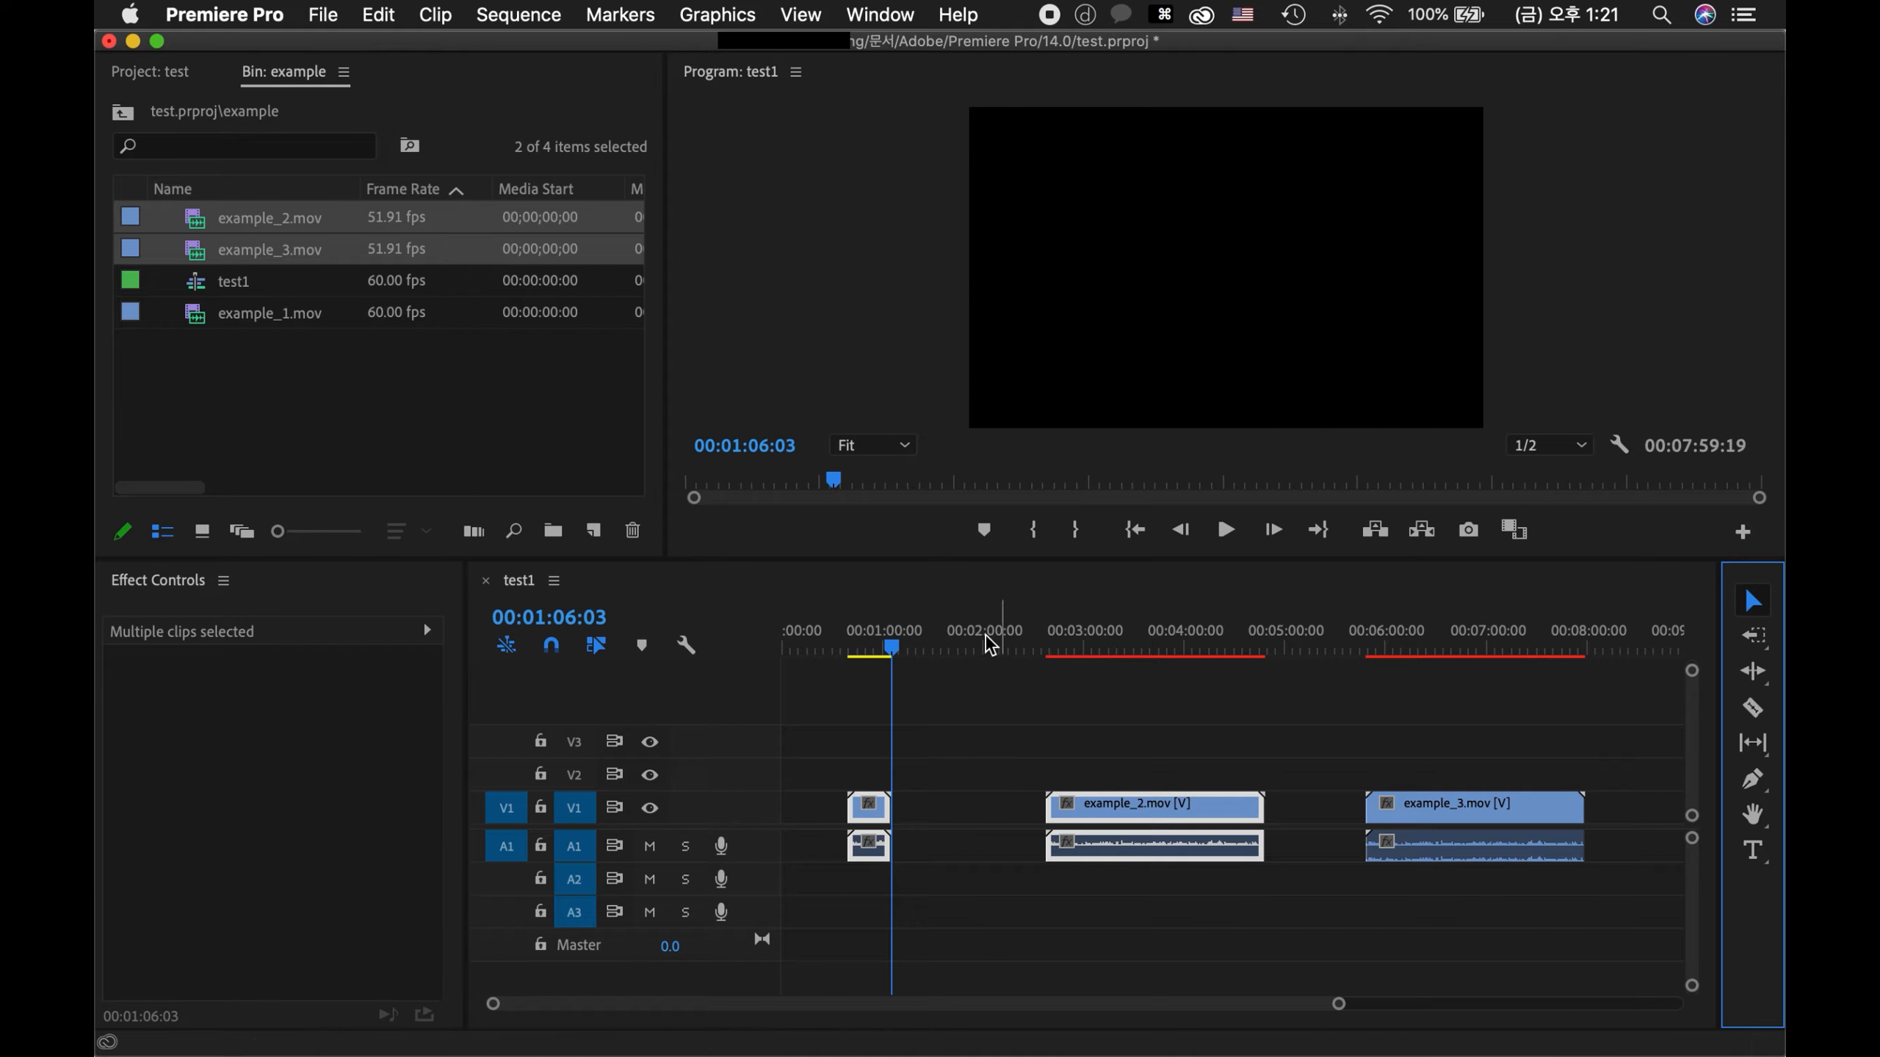
- Move the playhead to 00:02:53:26 within example_2.mov and enlarge the program preview by shrinking the timeline area
{"action": "left_click", "coordinate": [1070, 638]}
{"action": "key", "text": "="}
{"action": "left_click_drag", "start_coordinate": [1088, 636], "coordinate": [1093, 641]}
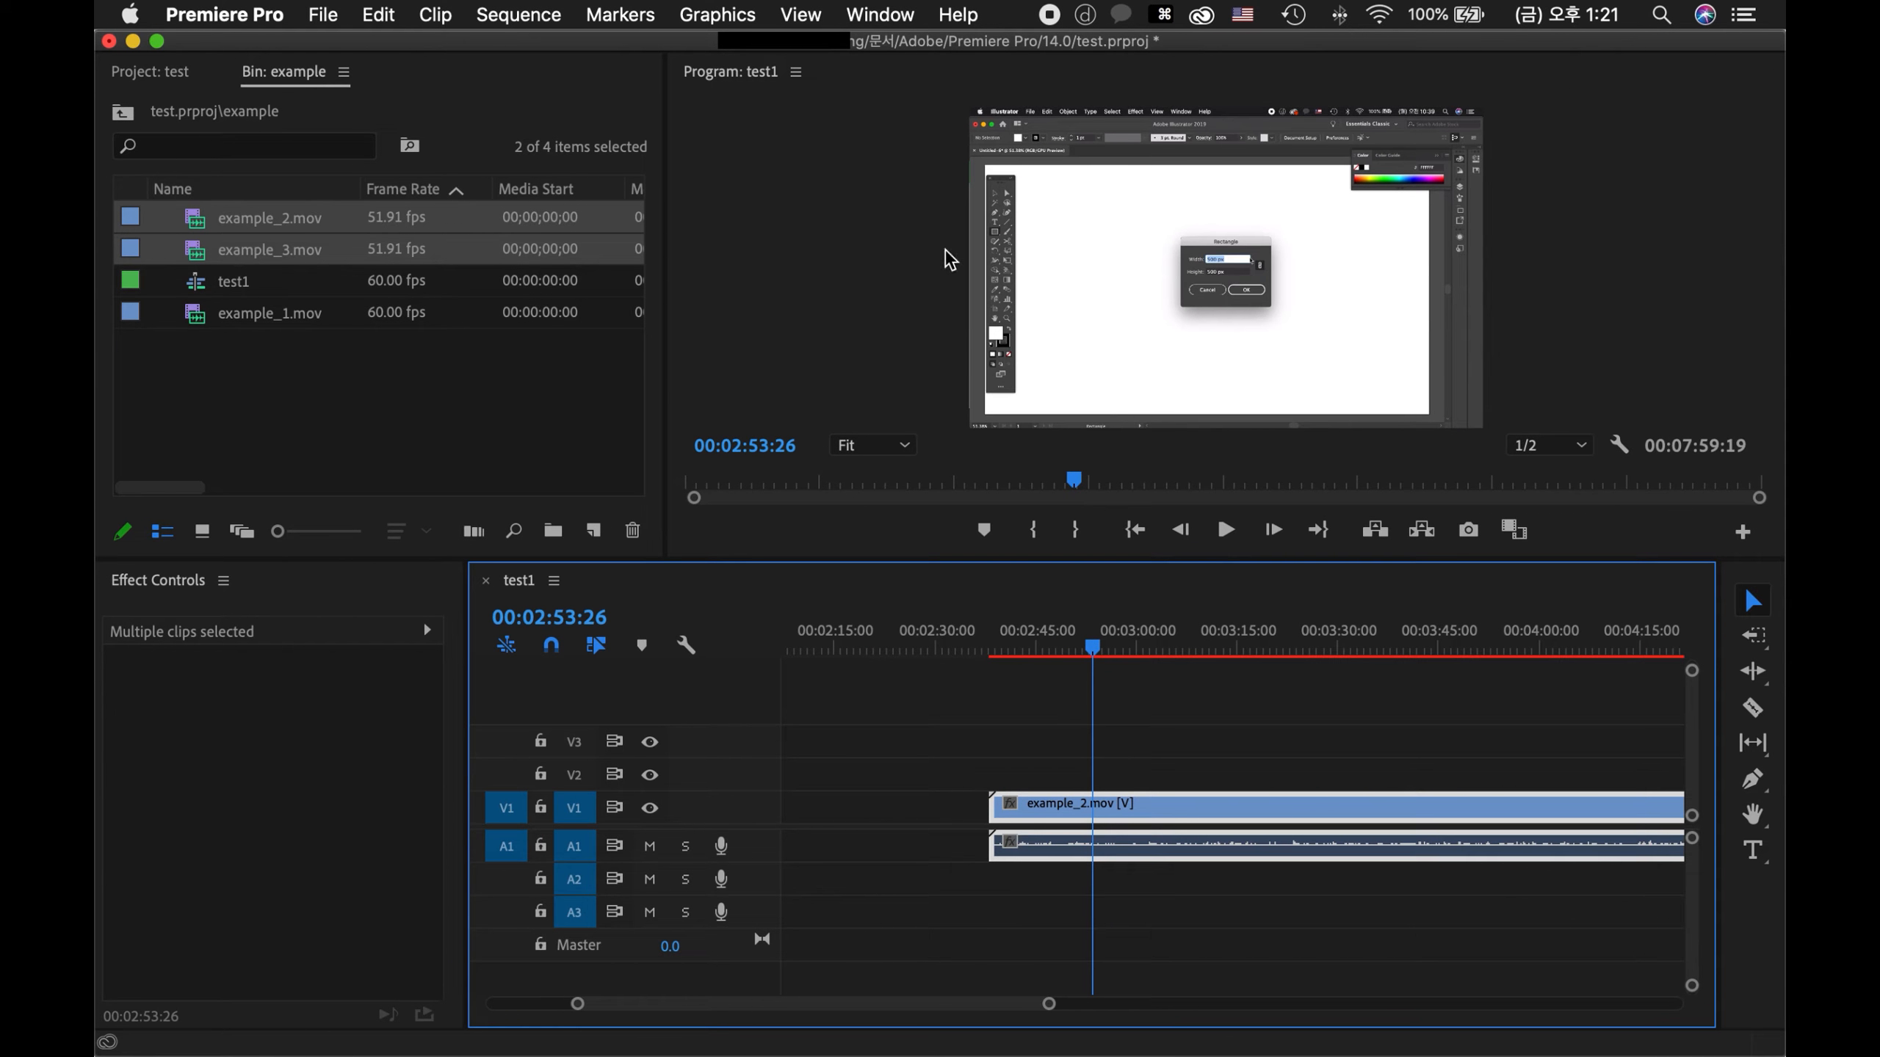
{"action": "left_click_drag", "start_coordinate": [1154, 559], "coordinate": [1150, 682]}
- Split example_2.mov at 00:03:14:47 with the Razor tool, with the playhead placed at that time
{"action": "key", "text": "a"}
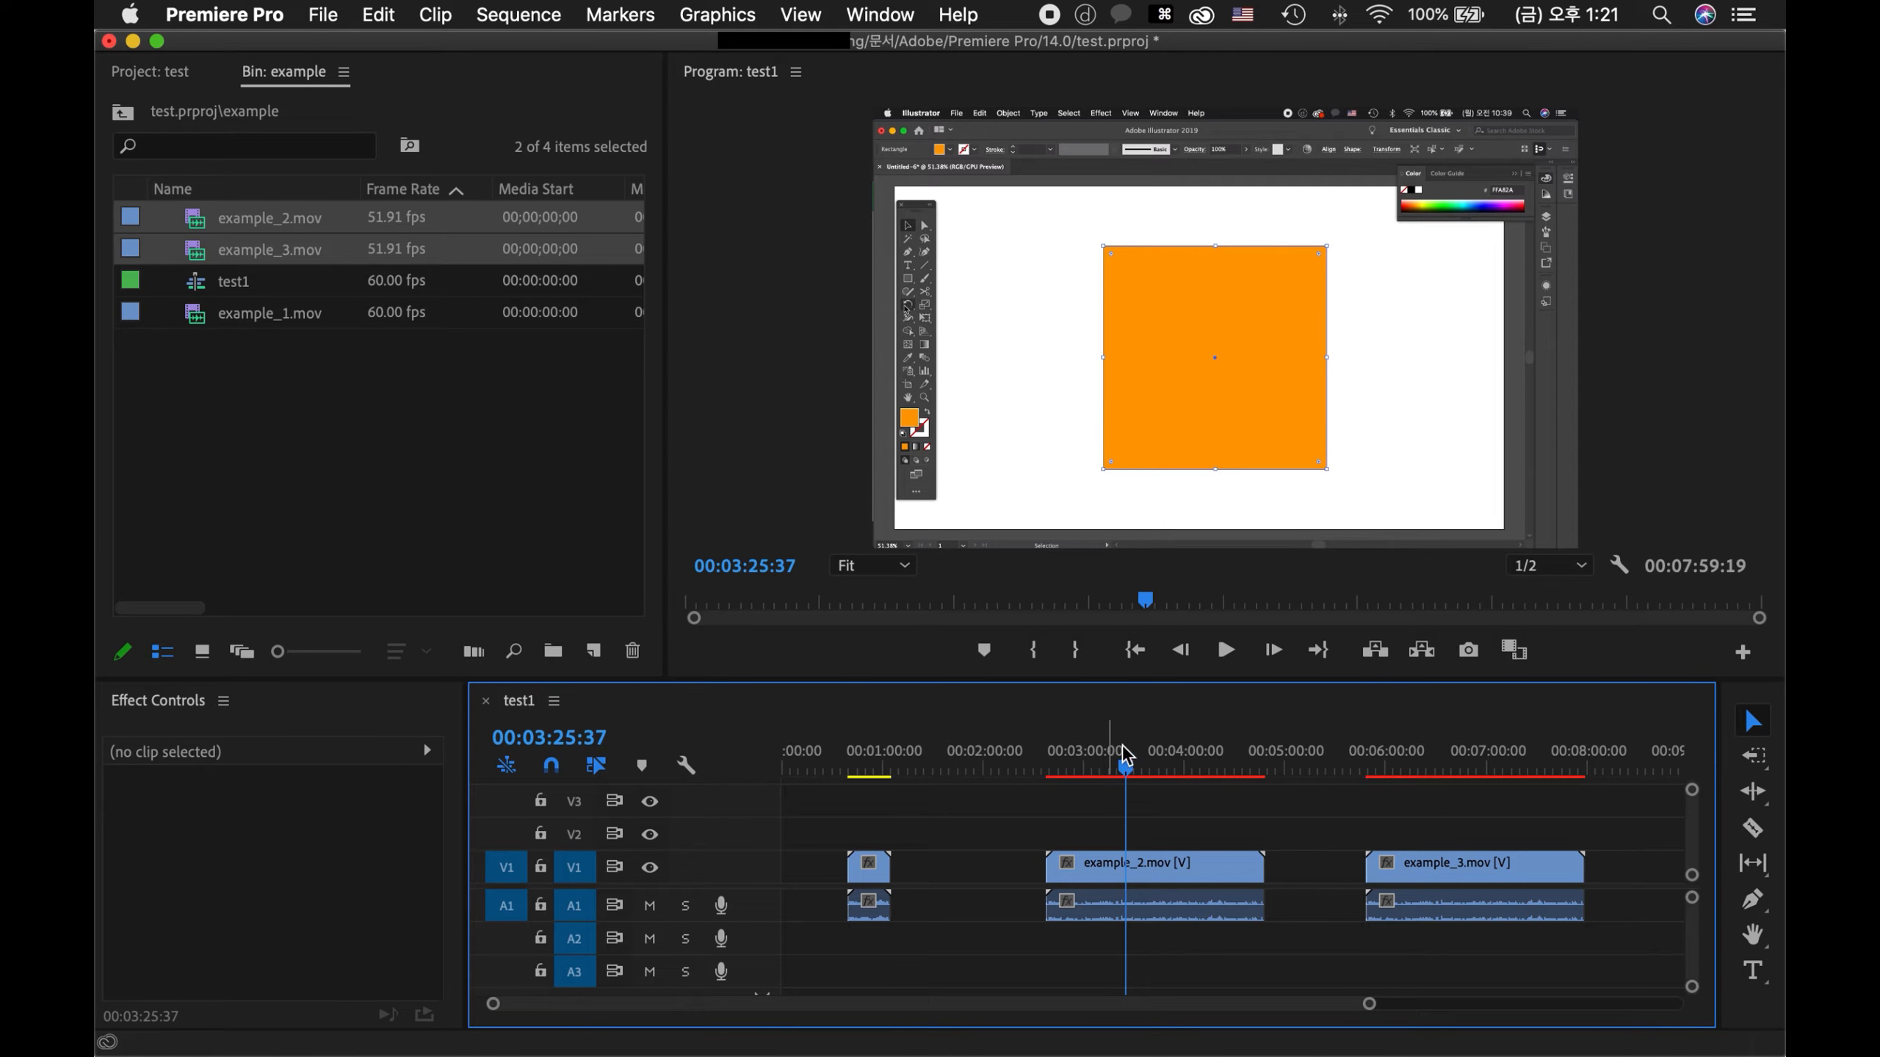
{"action": "left_click_drag", "start_coordinate": [1121, 762], "coordinate": [1197, 767]}
{"action": "key", "text": "="}
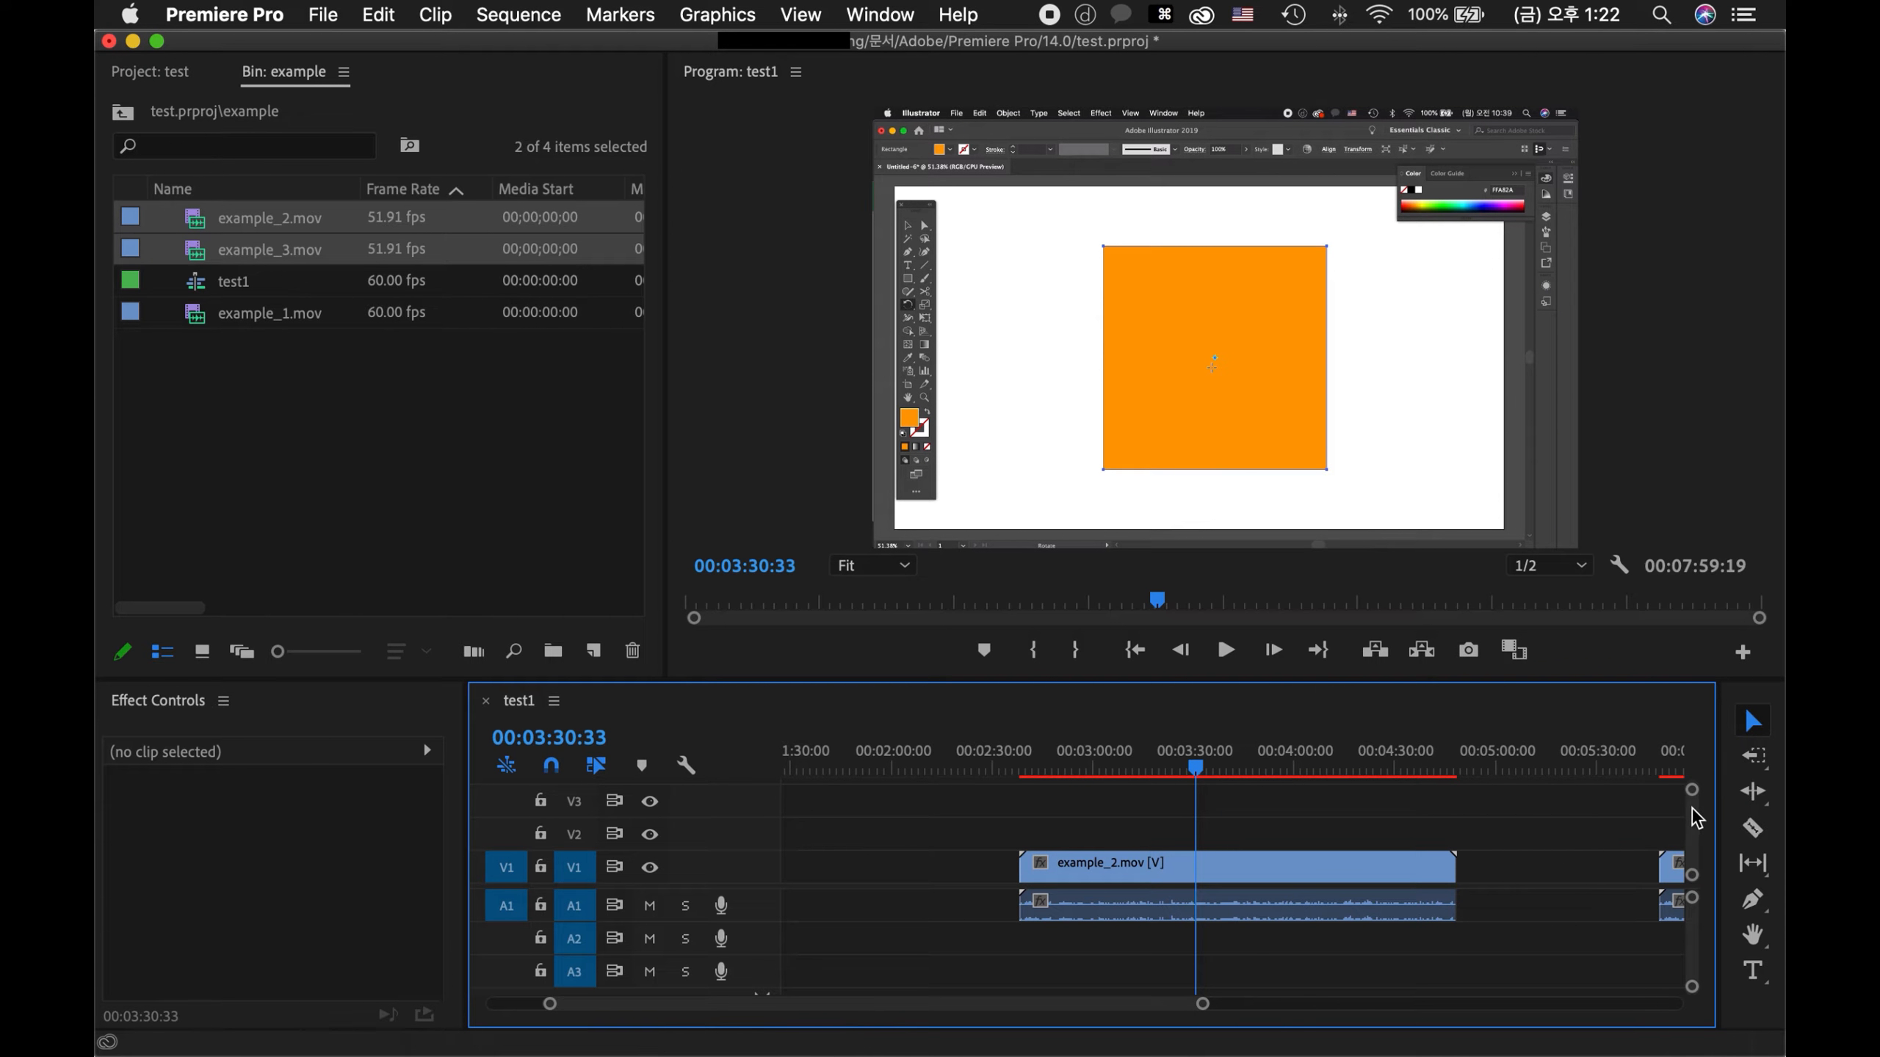
{"action": "left_click_drag", "start_coordinate": [1195, 767], "coordinate": [1147, 774]}
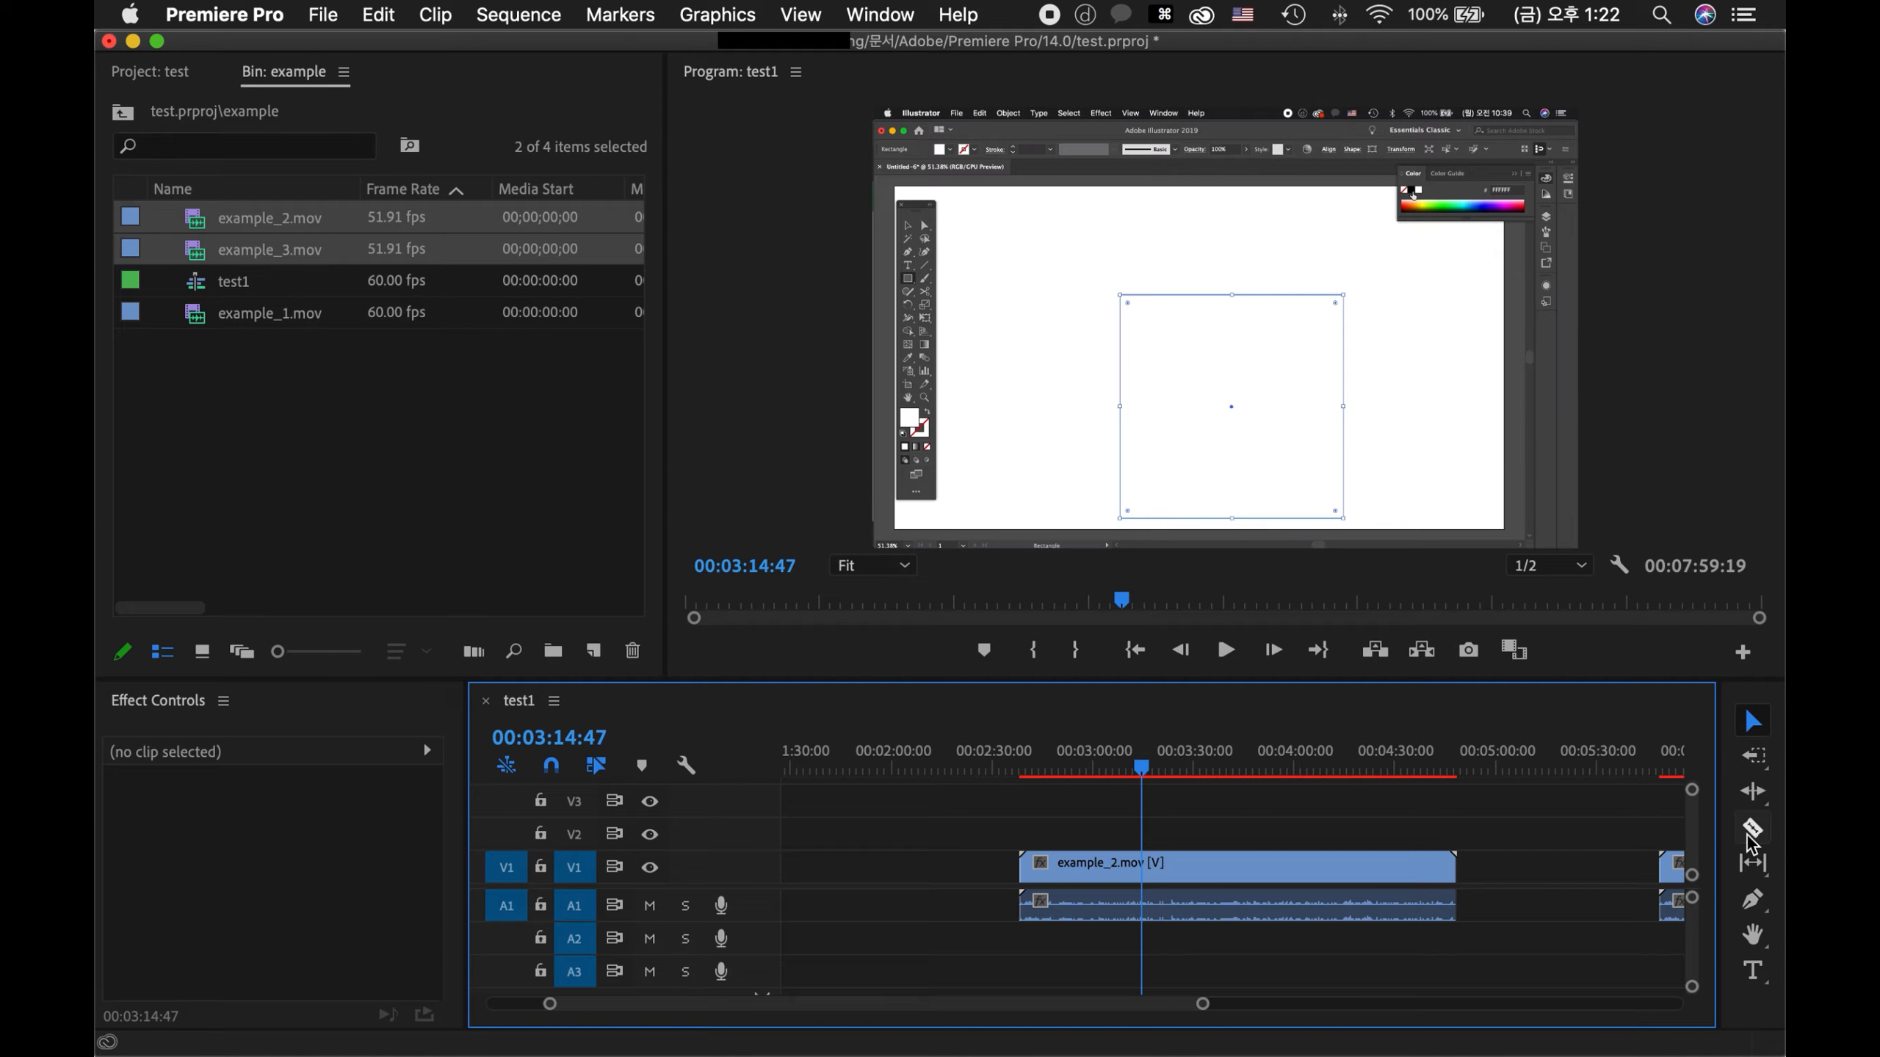
{"action": "key", "text": "c"}
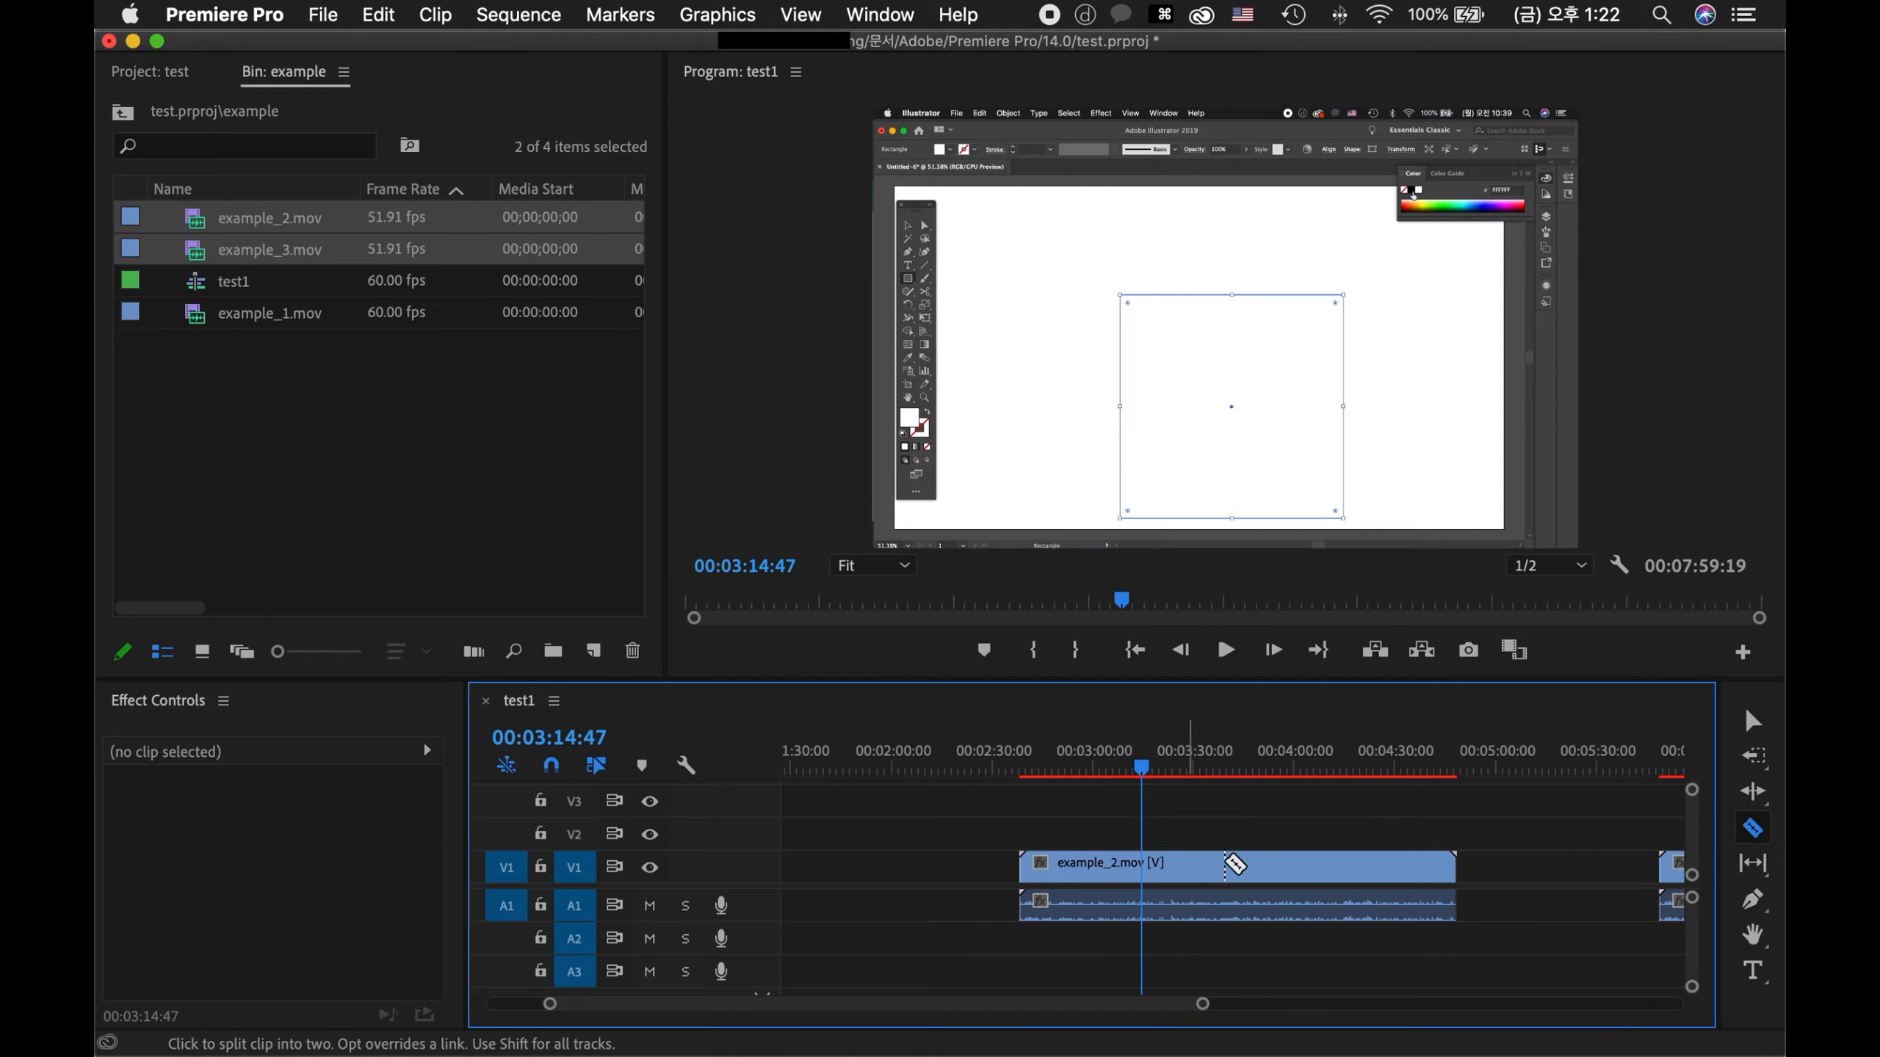
{"action": "left_click", "coordinate": [1143, 864]}
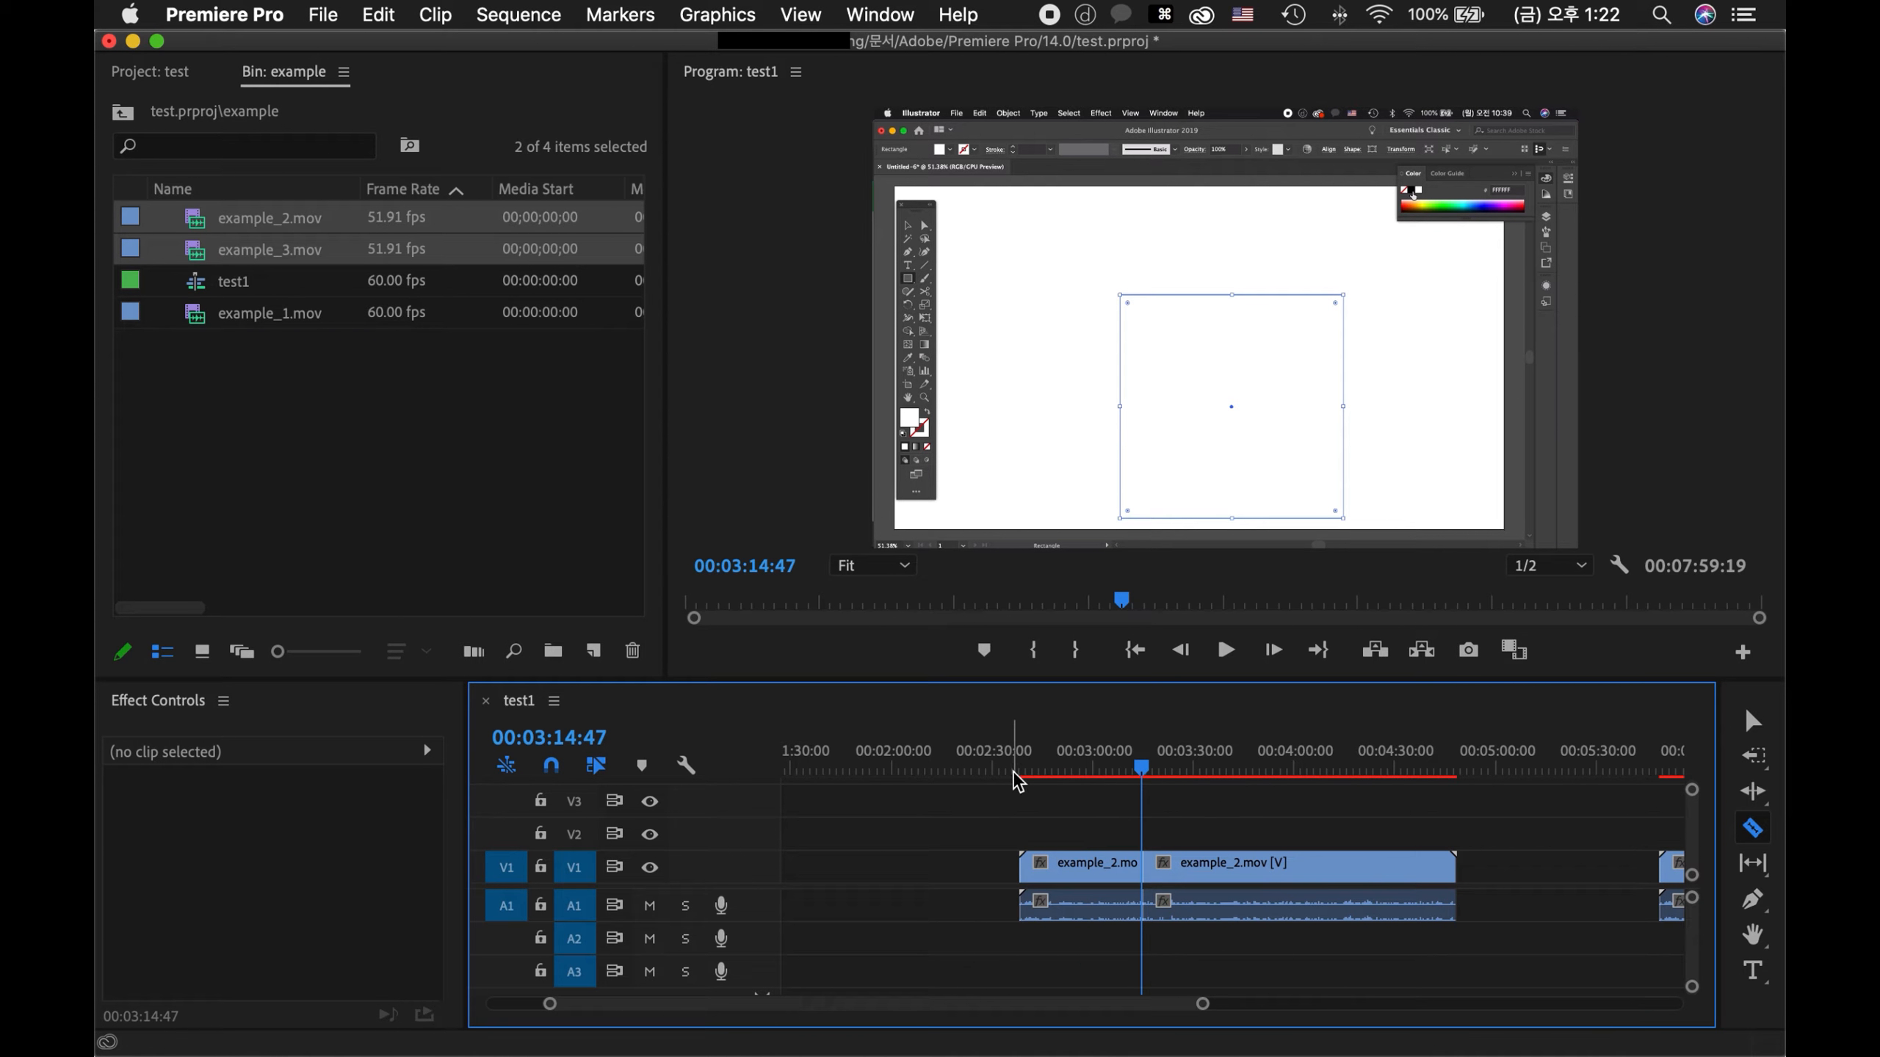
- With the Selection tool, move the first example_2.mov piece about 47 seconds earlier and the second piece about 20 seconds later
{"action": "key", "text": "v"}
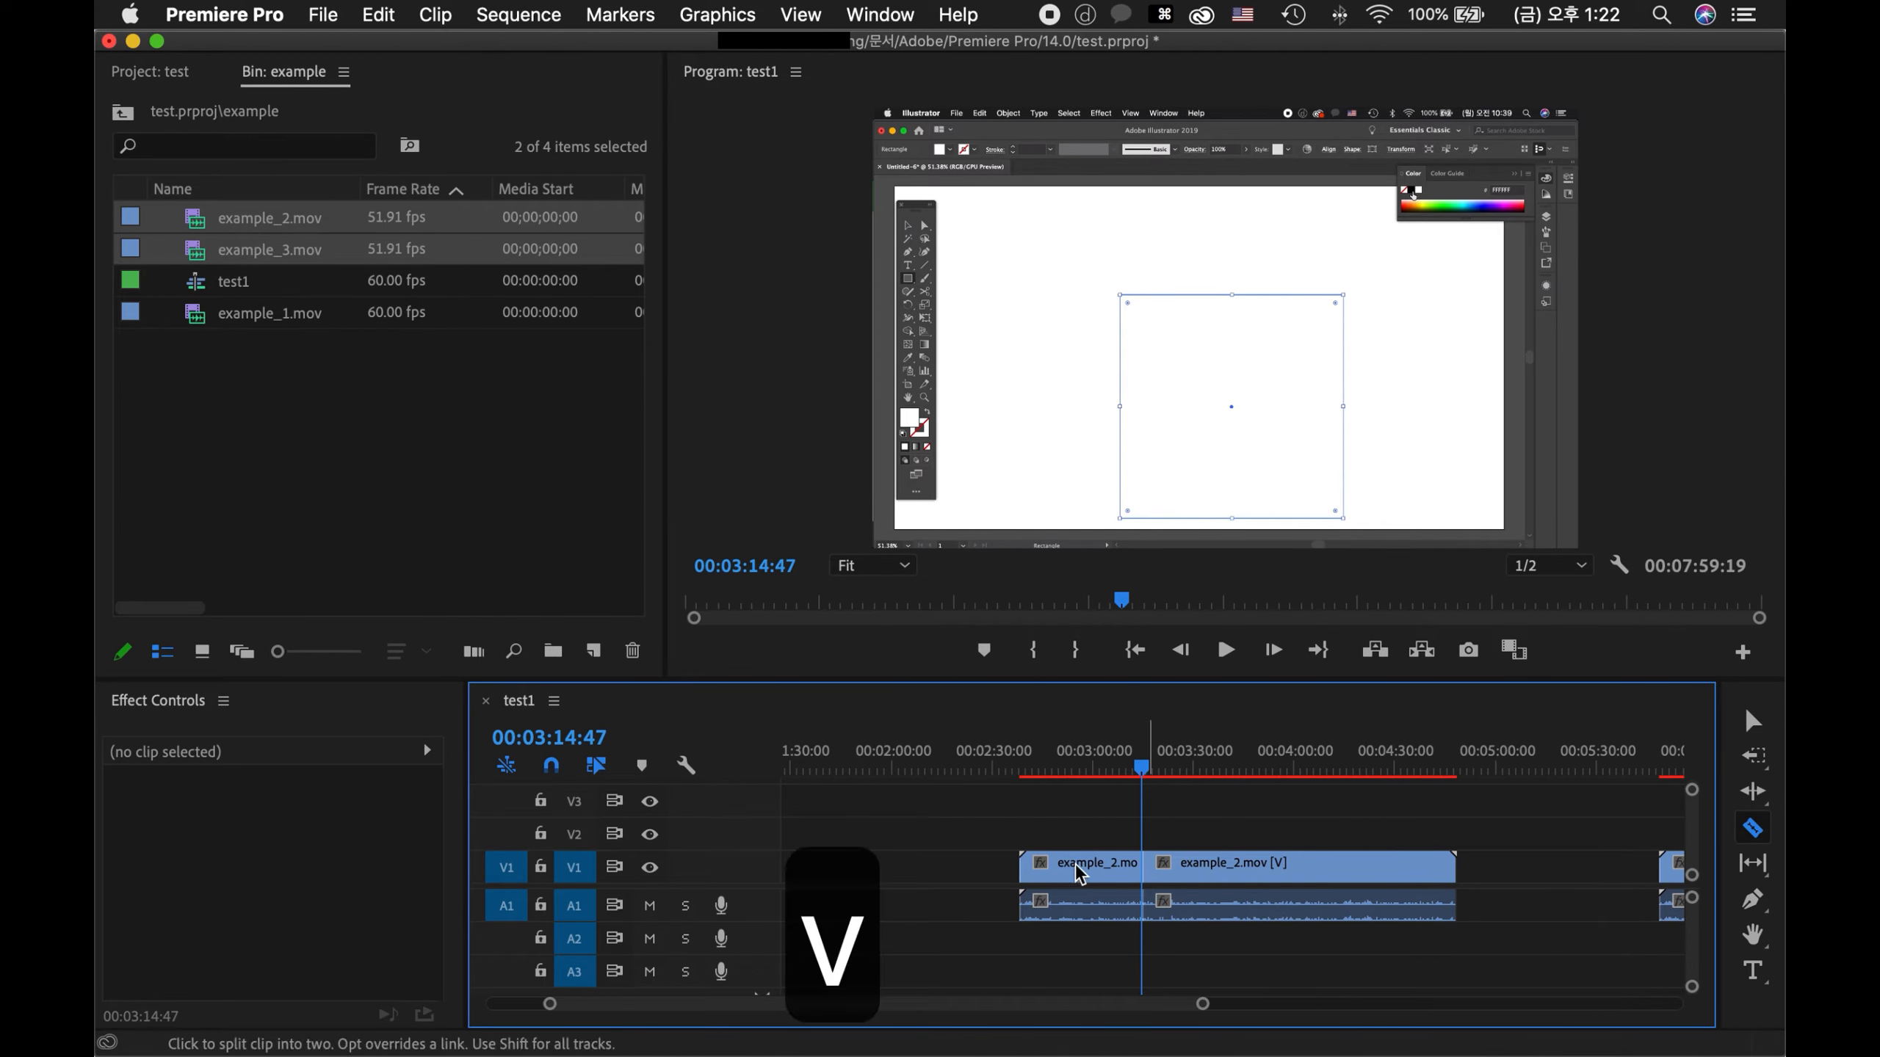
{"action": "left_click", "coordinate": [1747, 729]}
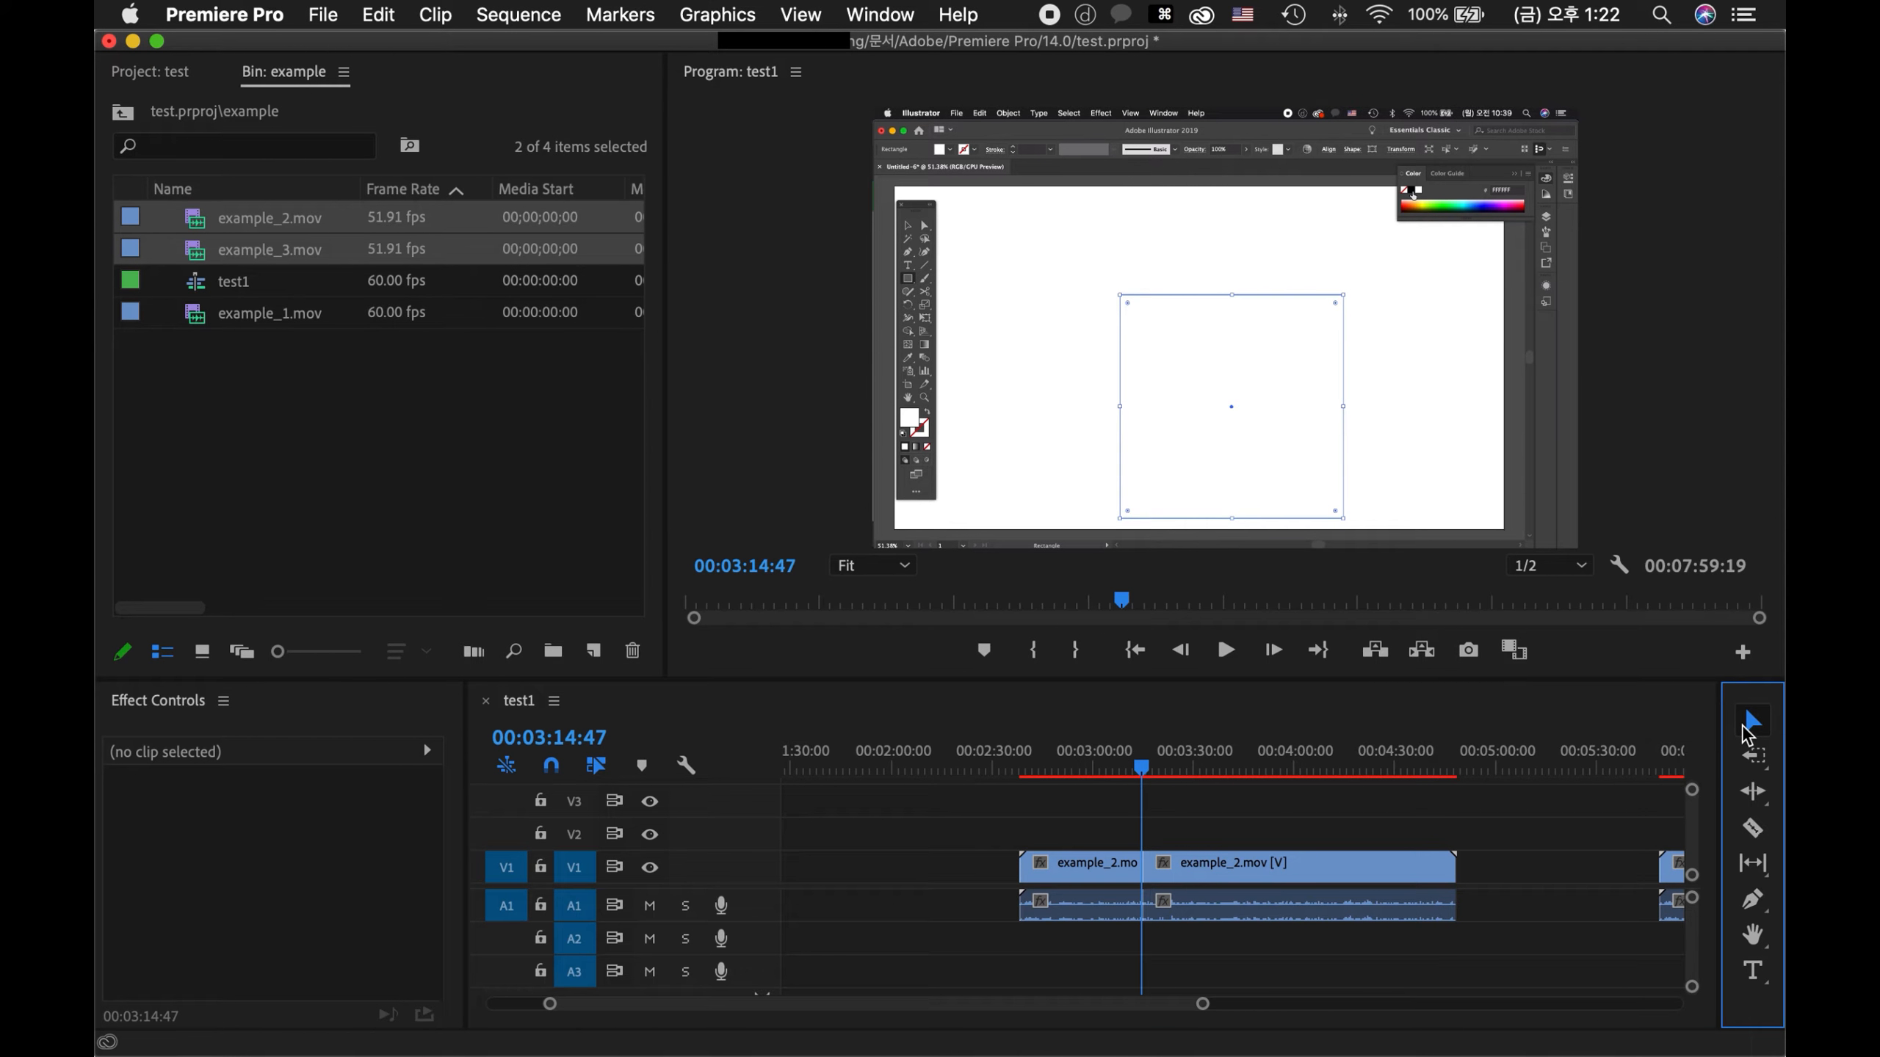
{"action": "left_click_drag", "start_coordinate": [1058, 880], "coordinate": [941, 885]}
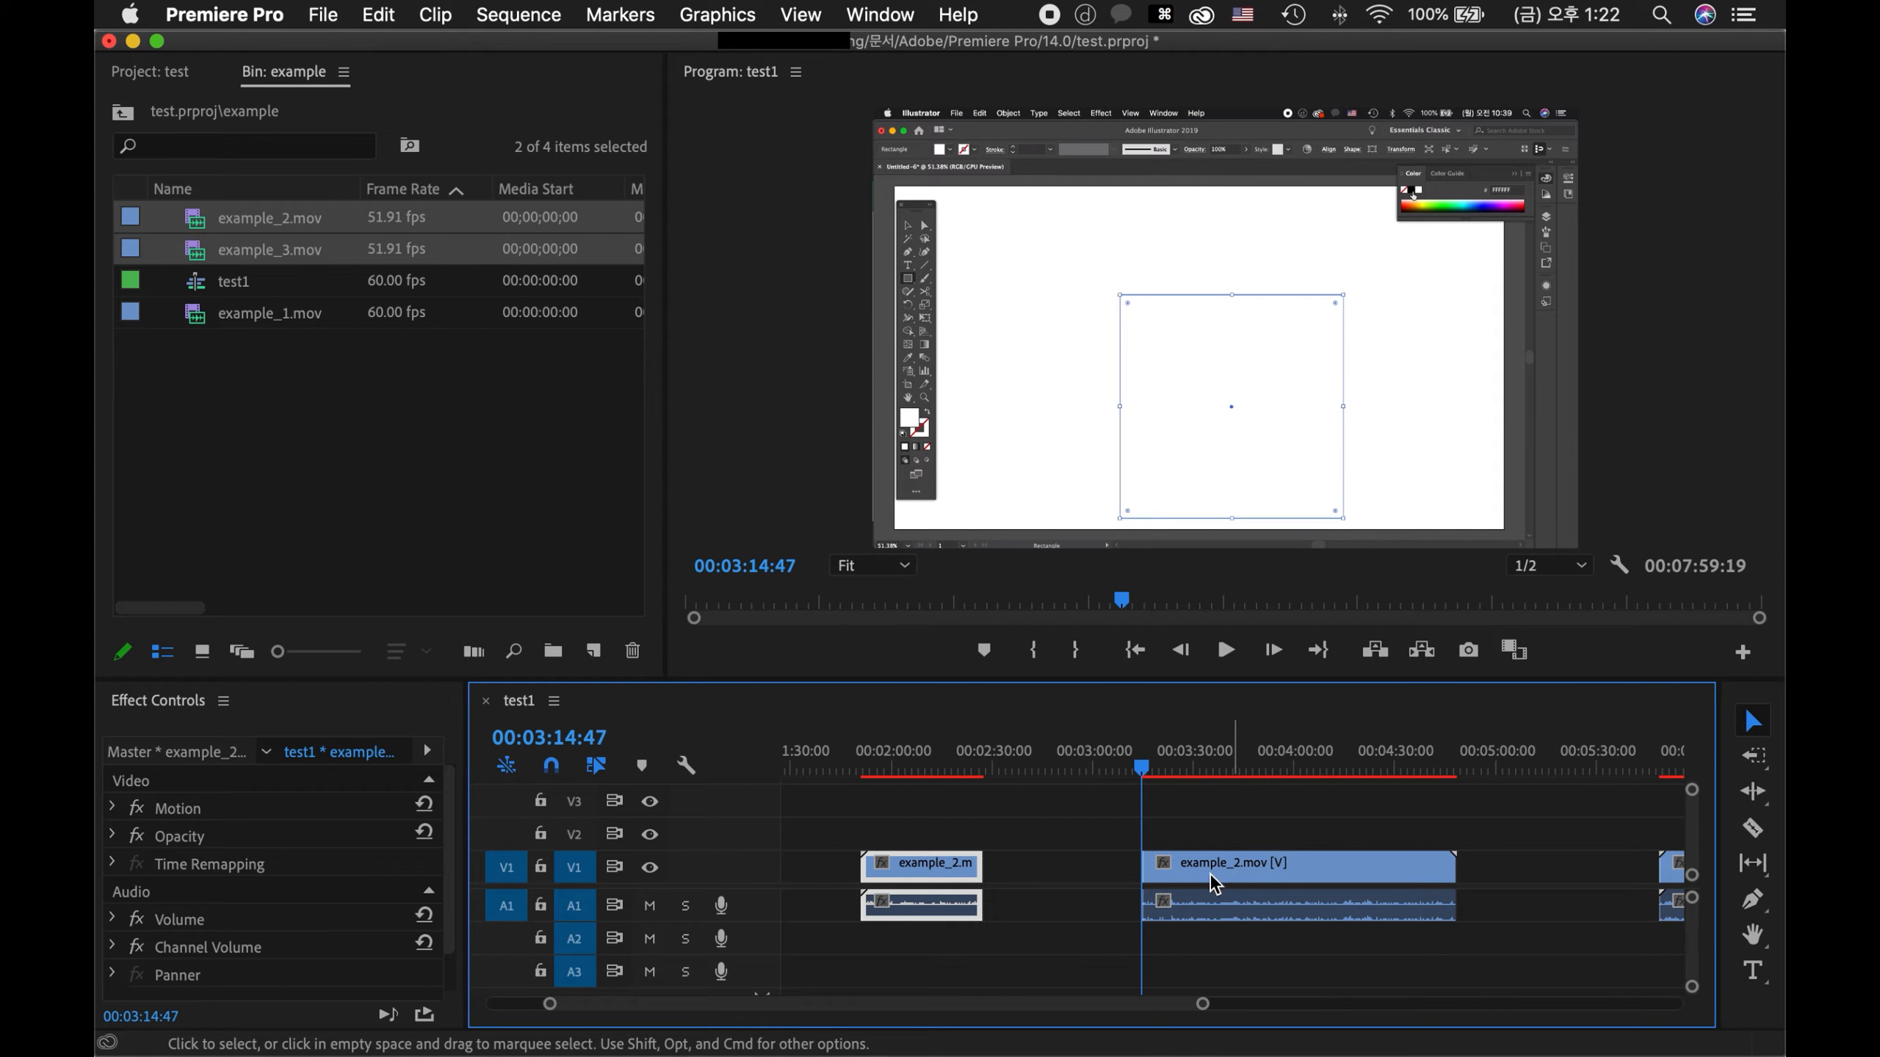
{"action": "left_click_drag", "start_coordinate": [1232, 873], "coordinate": [1300, 874]}
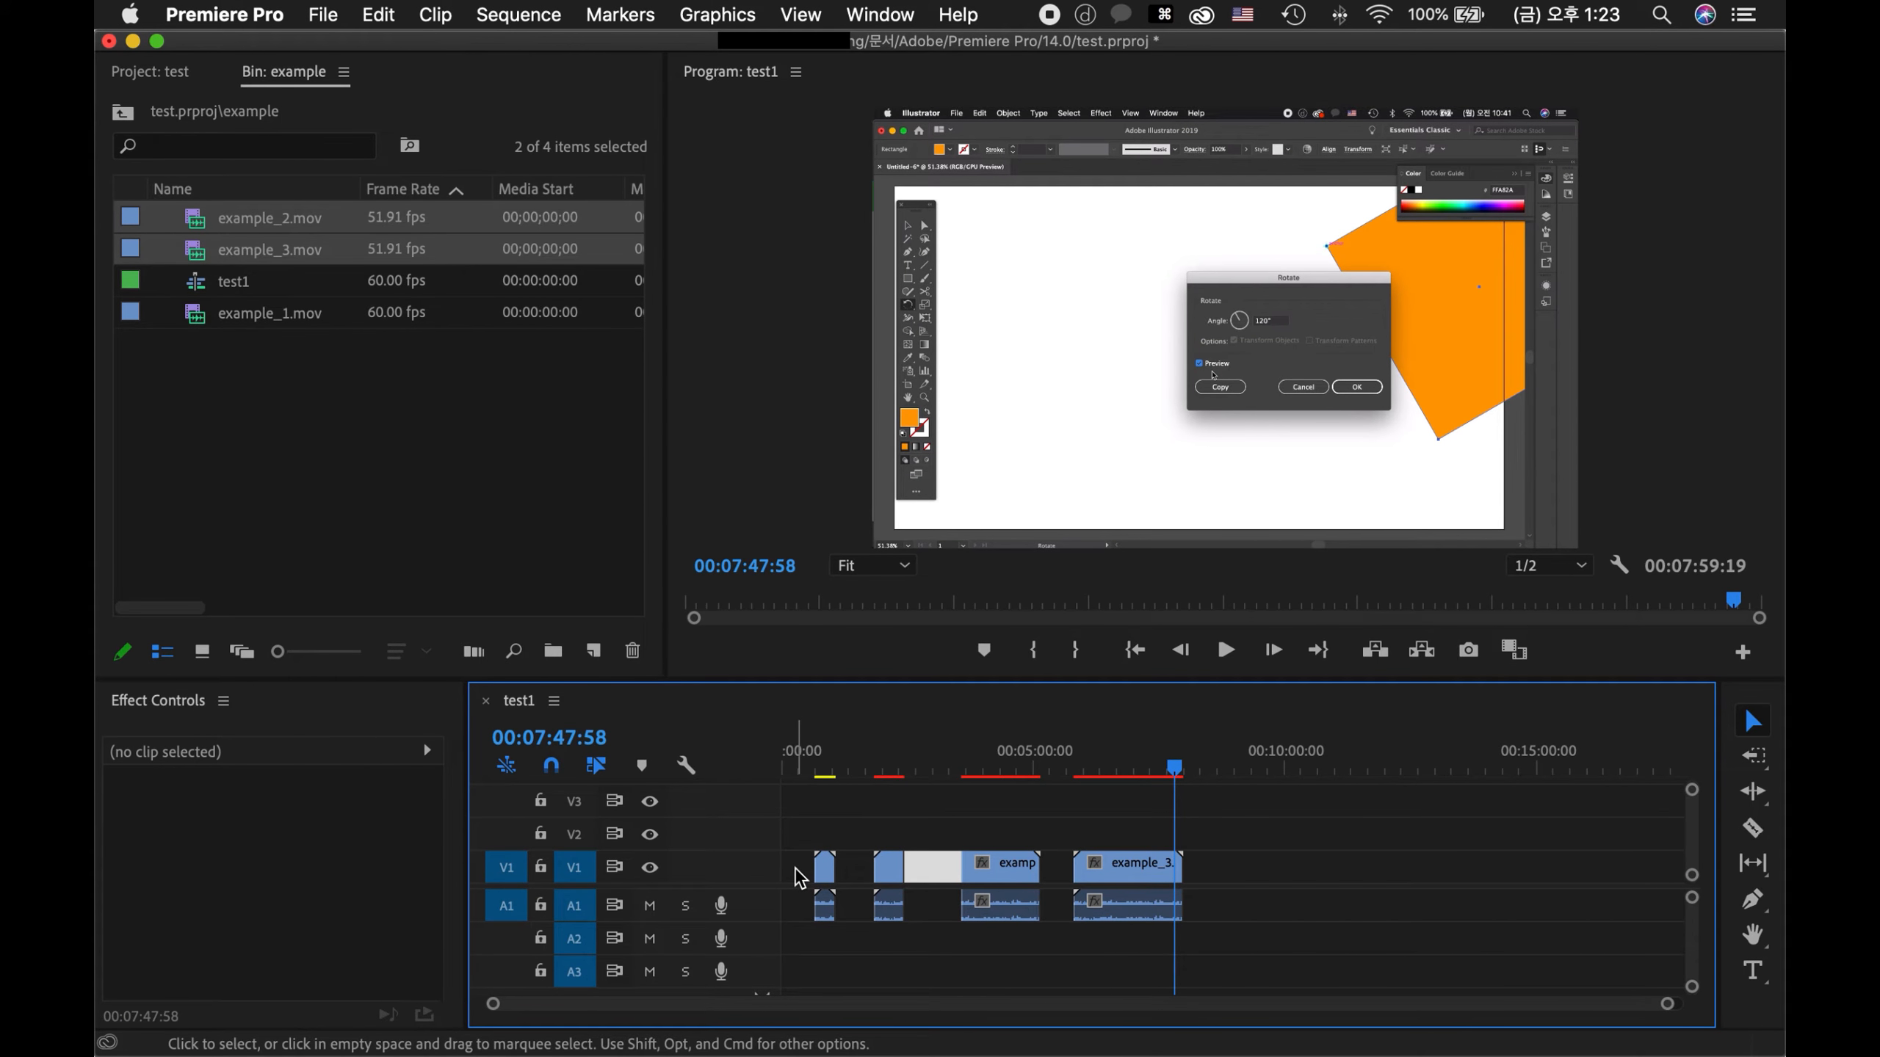
- Place the playhead at 00:05:12:40 in the gap after example_2.mov and move example_3.mov so it starts at the playhead
{"action": "key", "text": "s"}
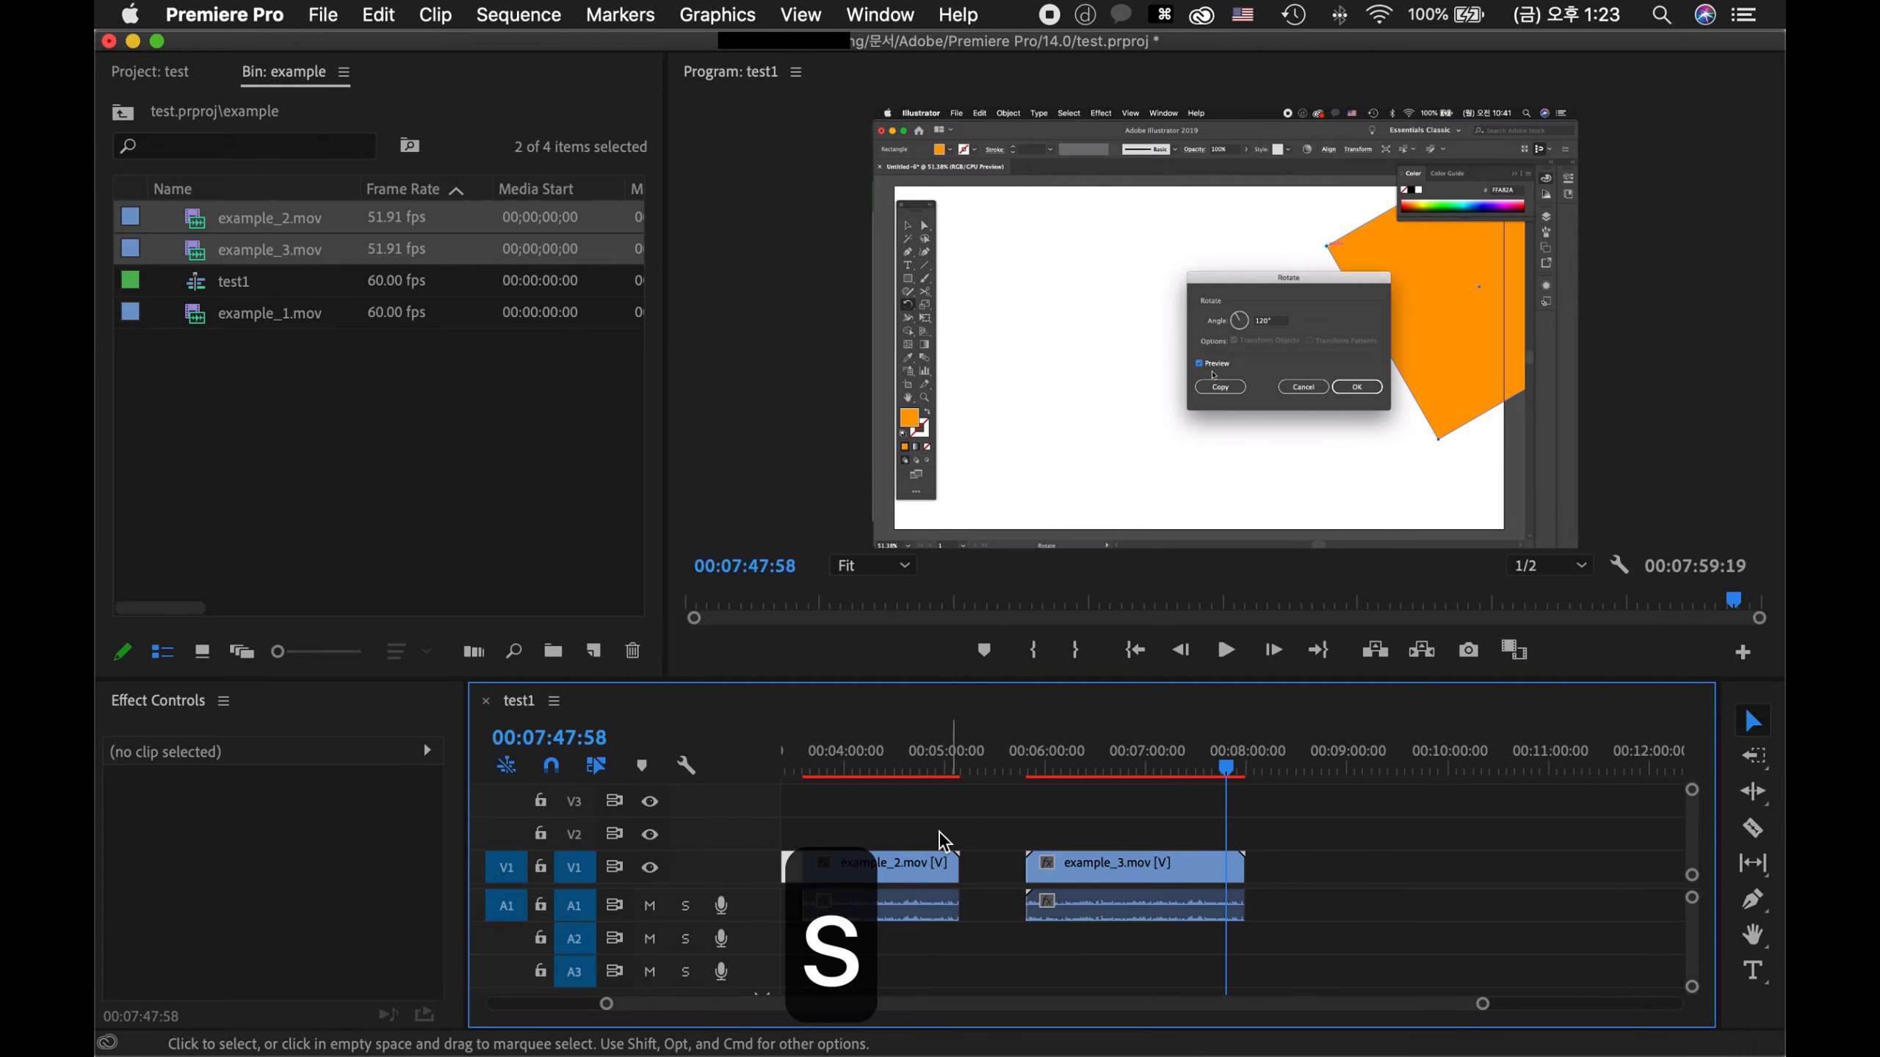
{"action": "left_click", "coordinate": [968, 768]}
{"action": "key", "text": "s"}
{"action": "key", "text": "s"}
{"action": "left_click", "coordinate": [1213, 768]}
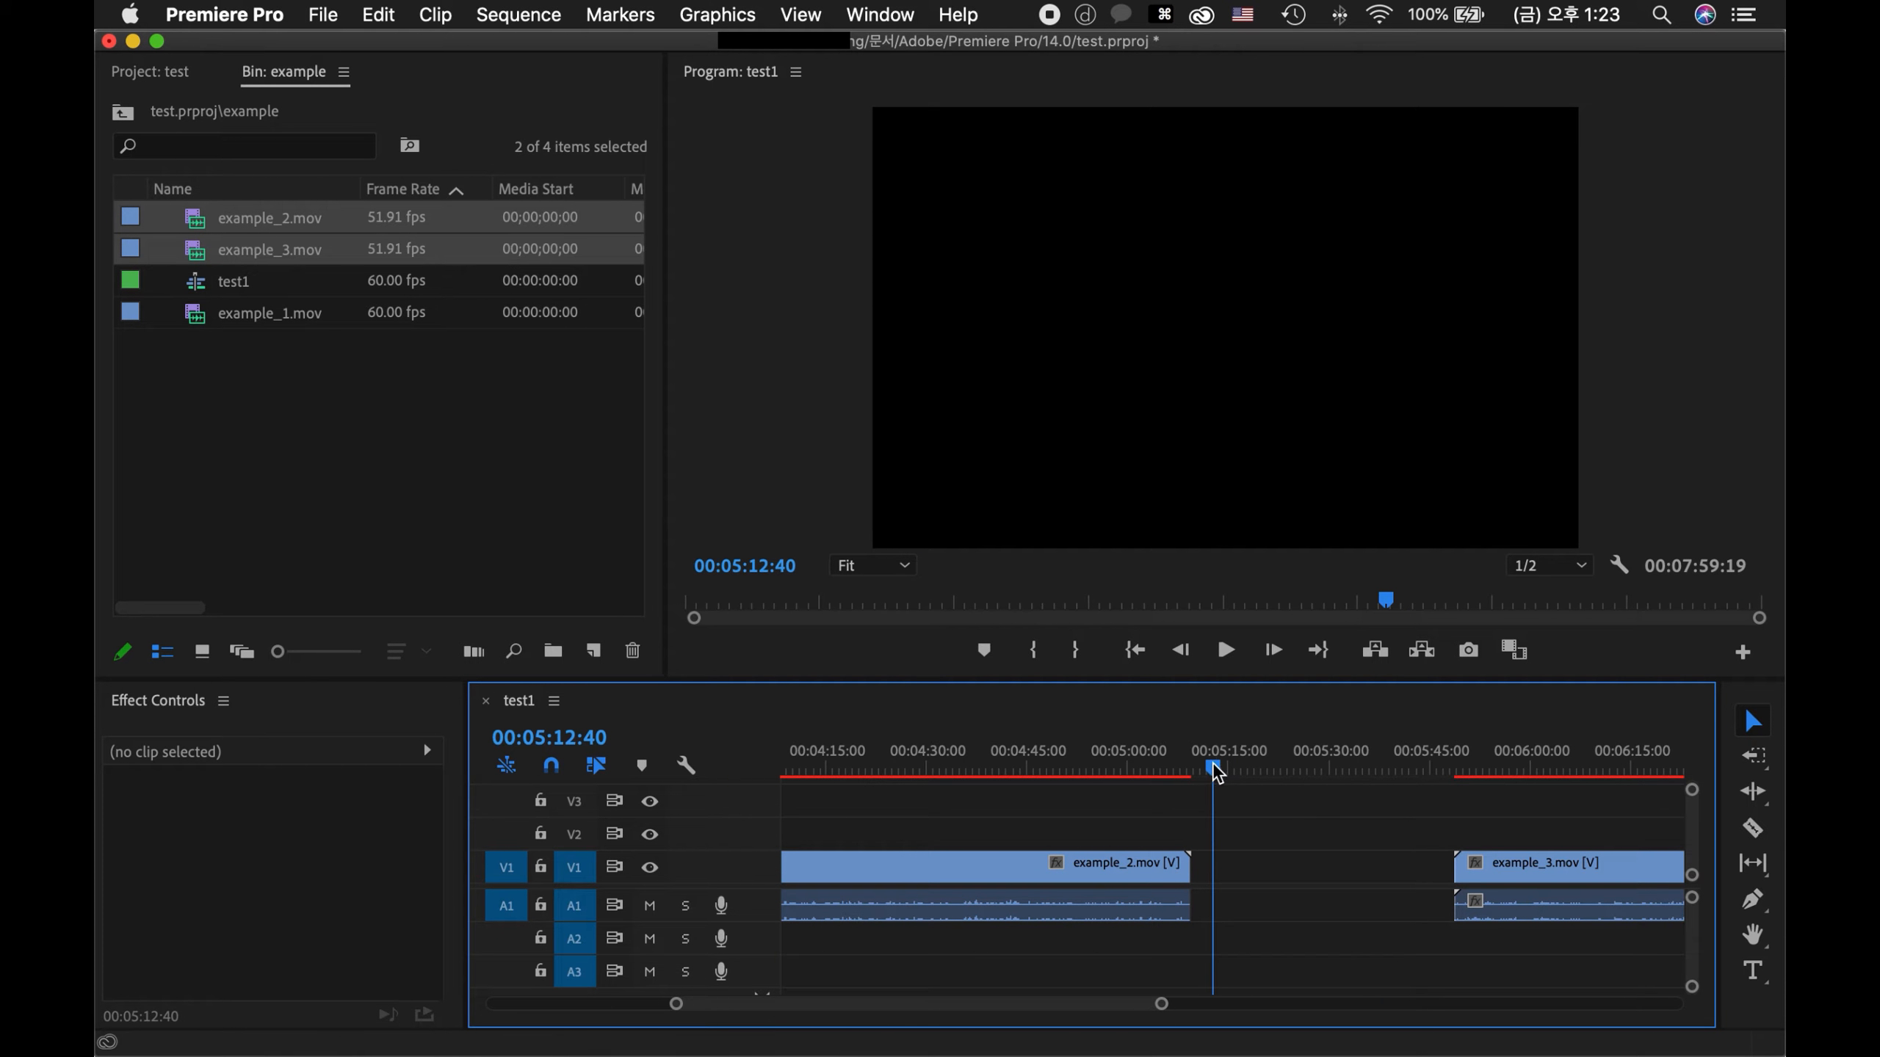
{"action": "left_click_drag", "start_coordinate": [1523, 890], "coordinate": [1275, 881]}
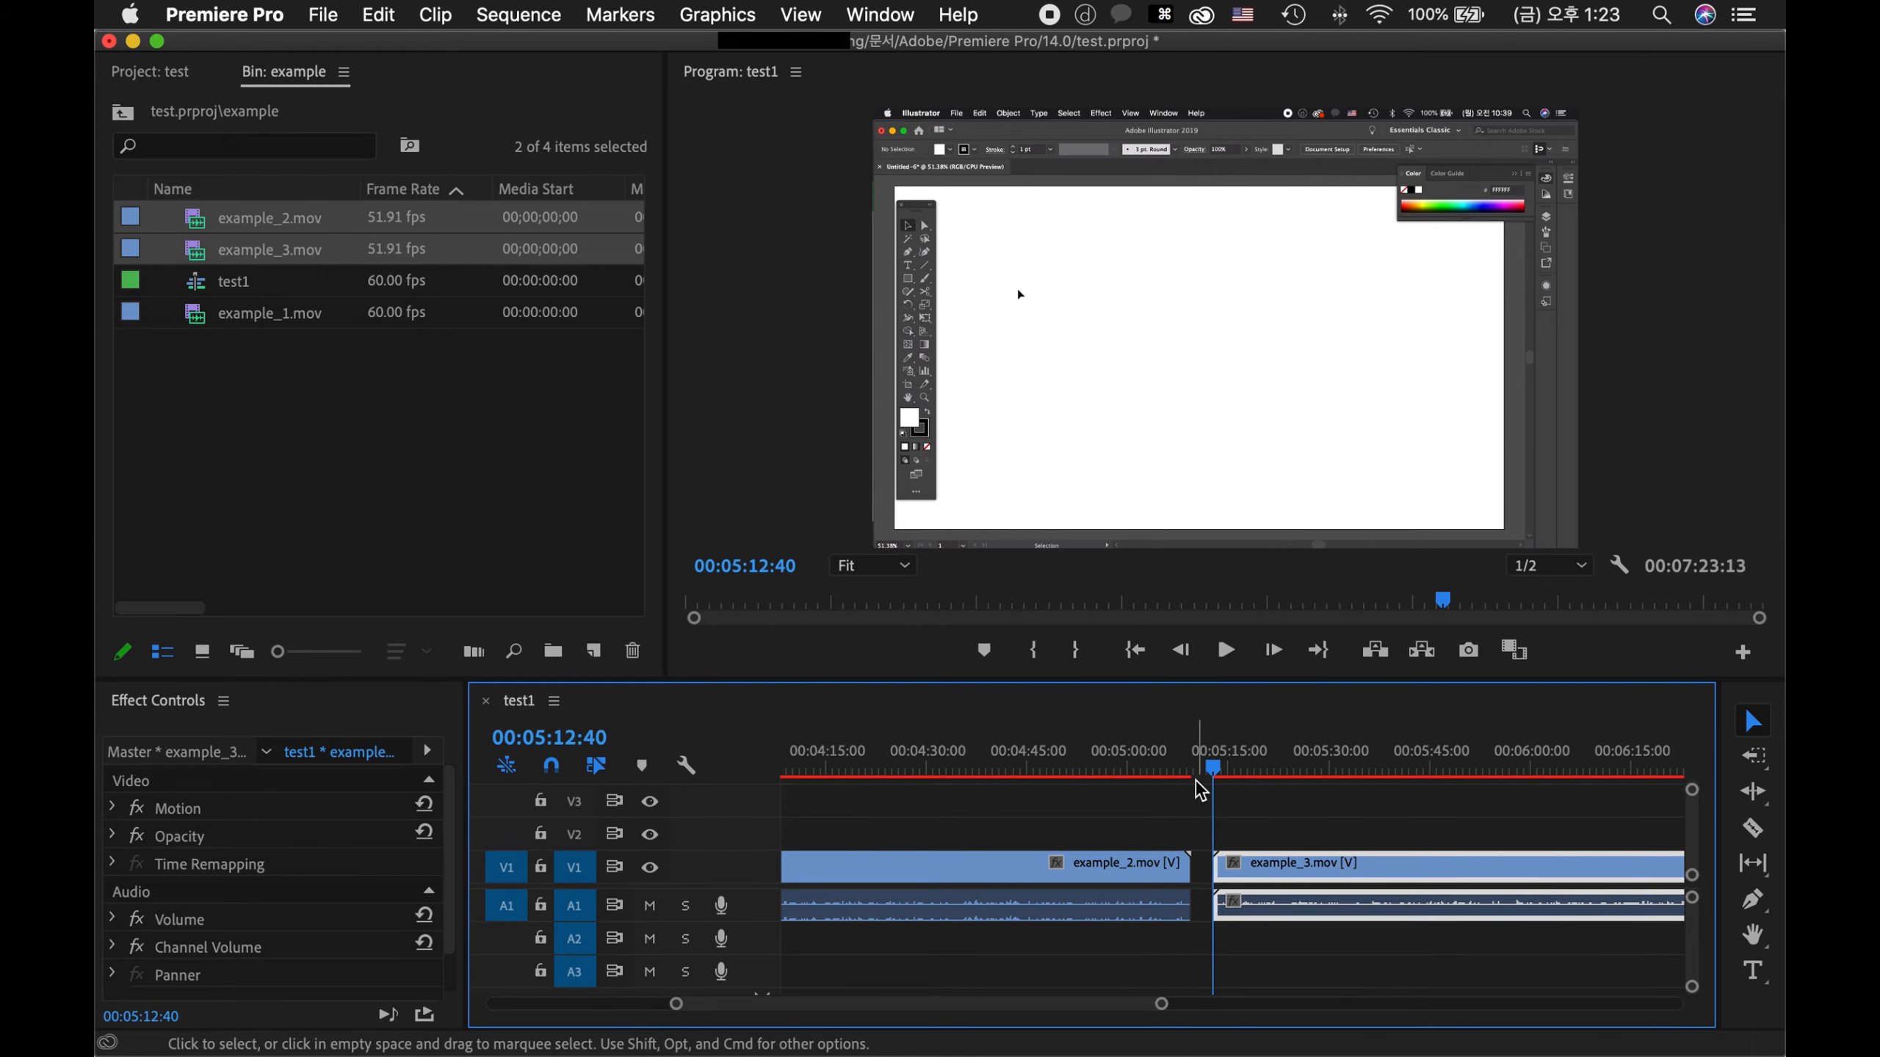
- Move the playhead to 00:05:08:28 and delete the small gap between example_2.mov and example_3.mov so the clips join
{"action": "key", "text": "a"}
{"action": "key", "text": "a"}
{"action": "key", "text": "a"}
{"action": "left_click", "coordinate": [1102, 777]}
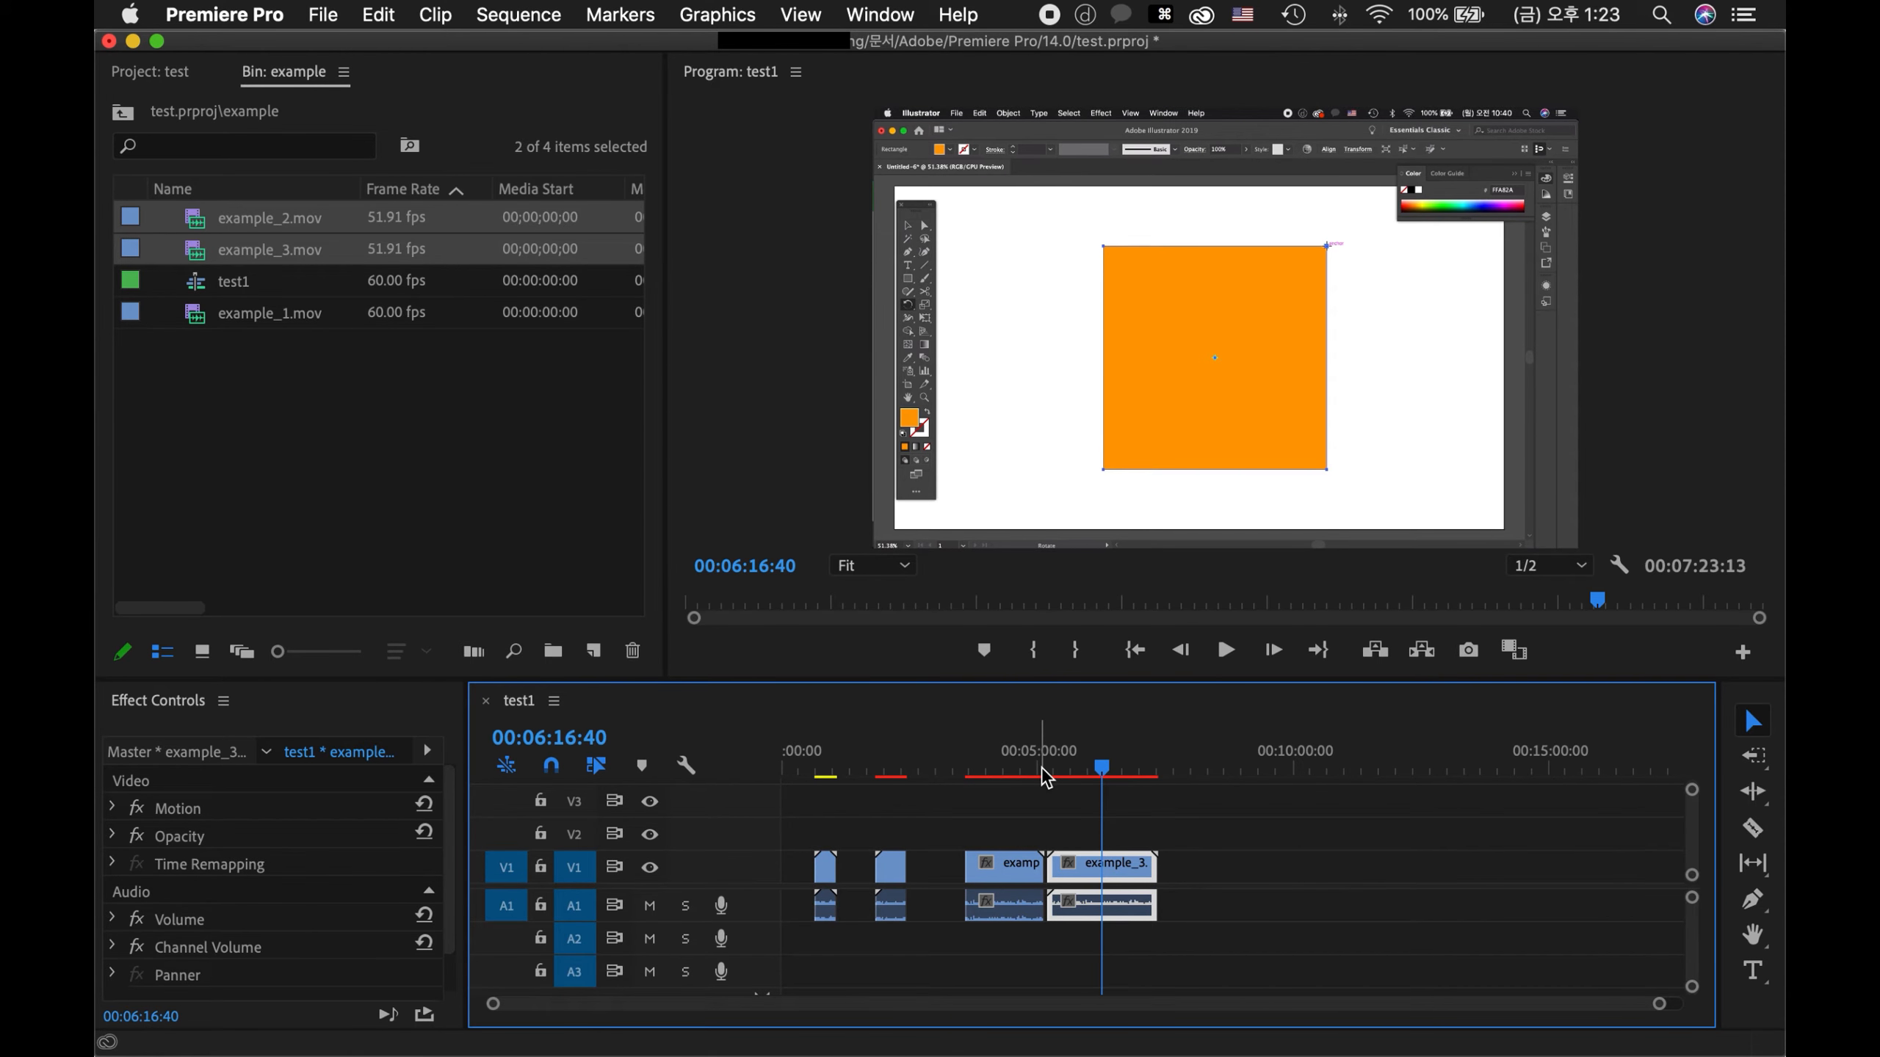
{"action": "left_click_drag", "start_coordinate": [1043, 763], "coordinate": [1045, 763]}
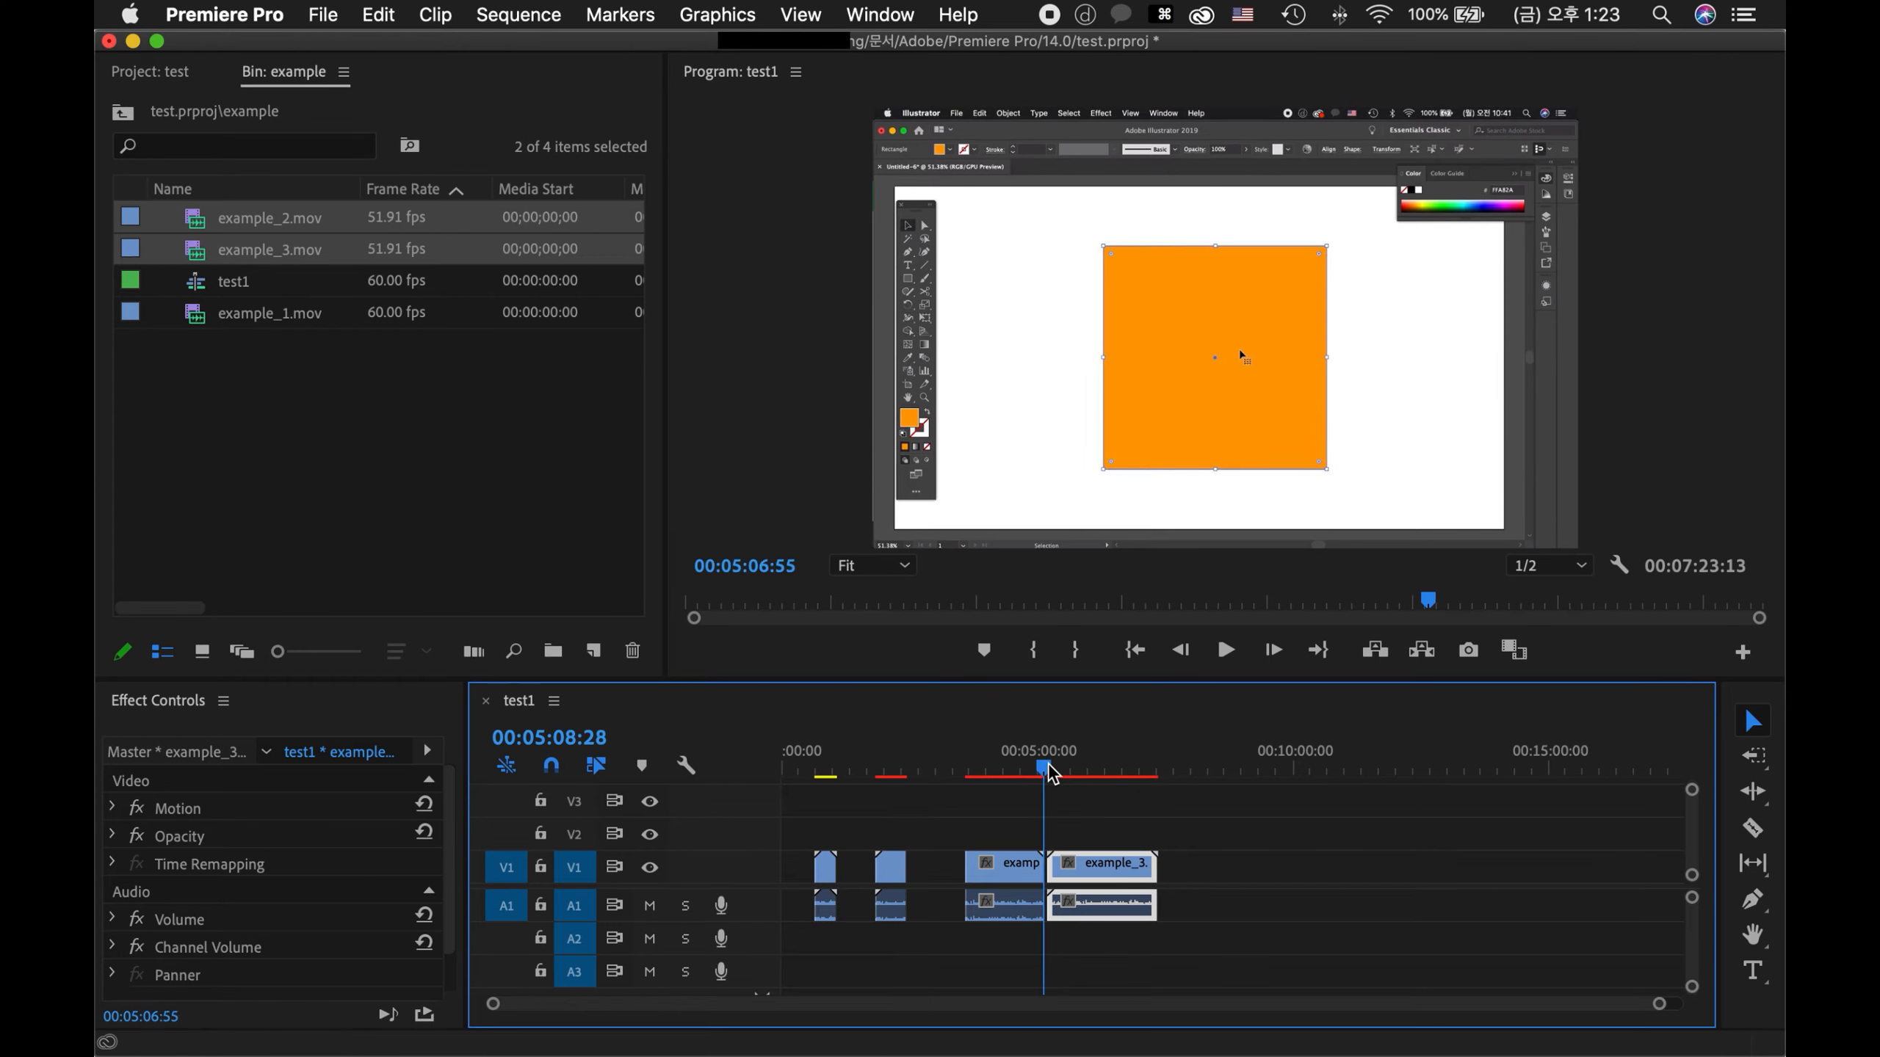
{"action": "key", "text": "s"}
{"action": "key", "text": "s"}
{"action": "key", "text": "s"}
{"action": "left_click", "coordinate": [1270, 881]}
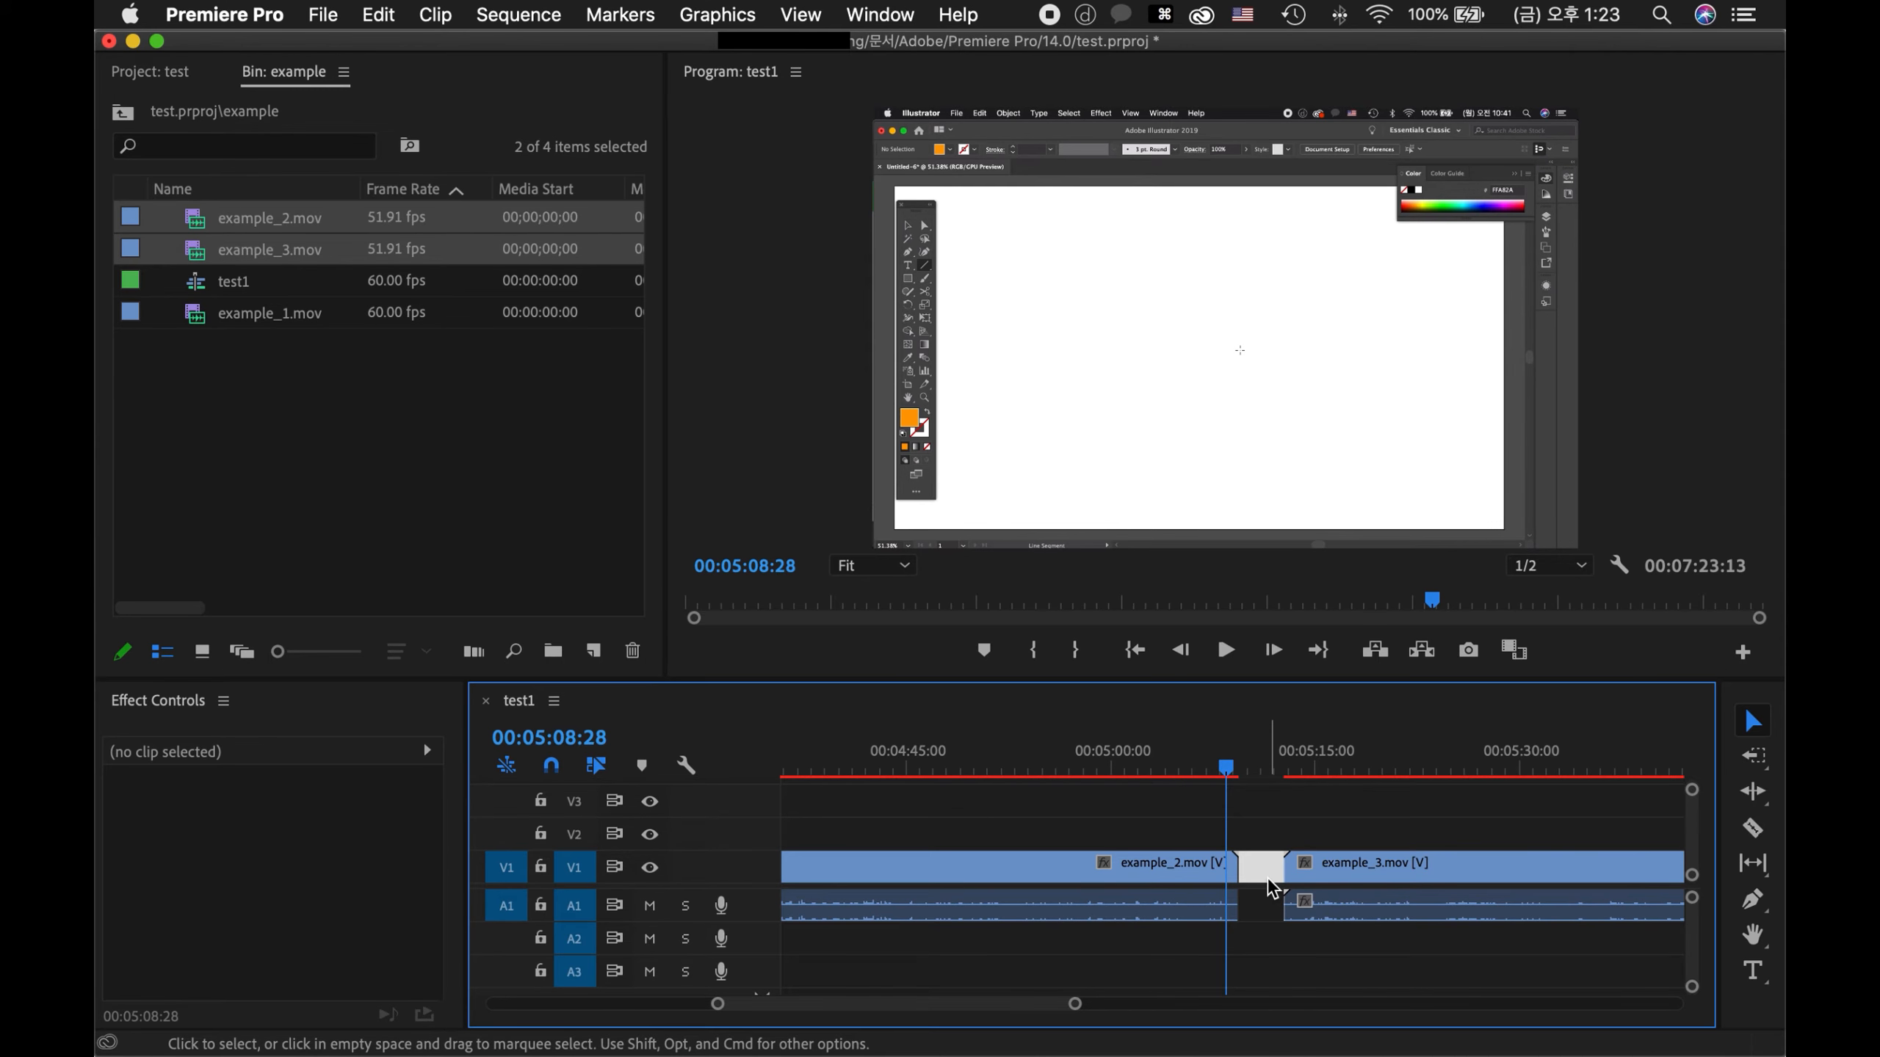
{"action": "key", "text": "BackSpace"}
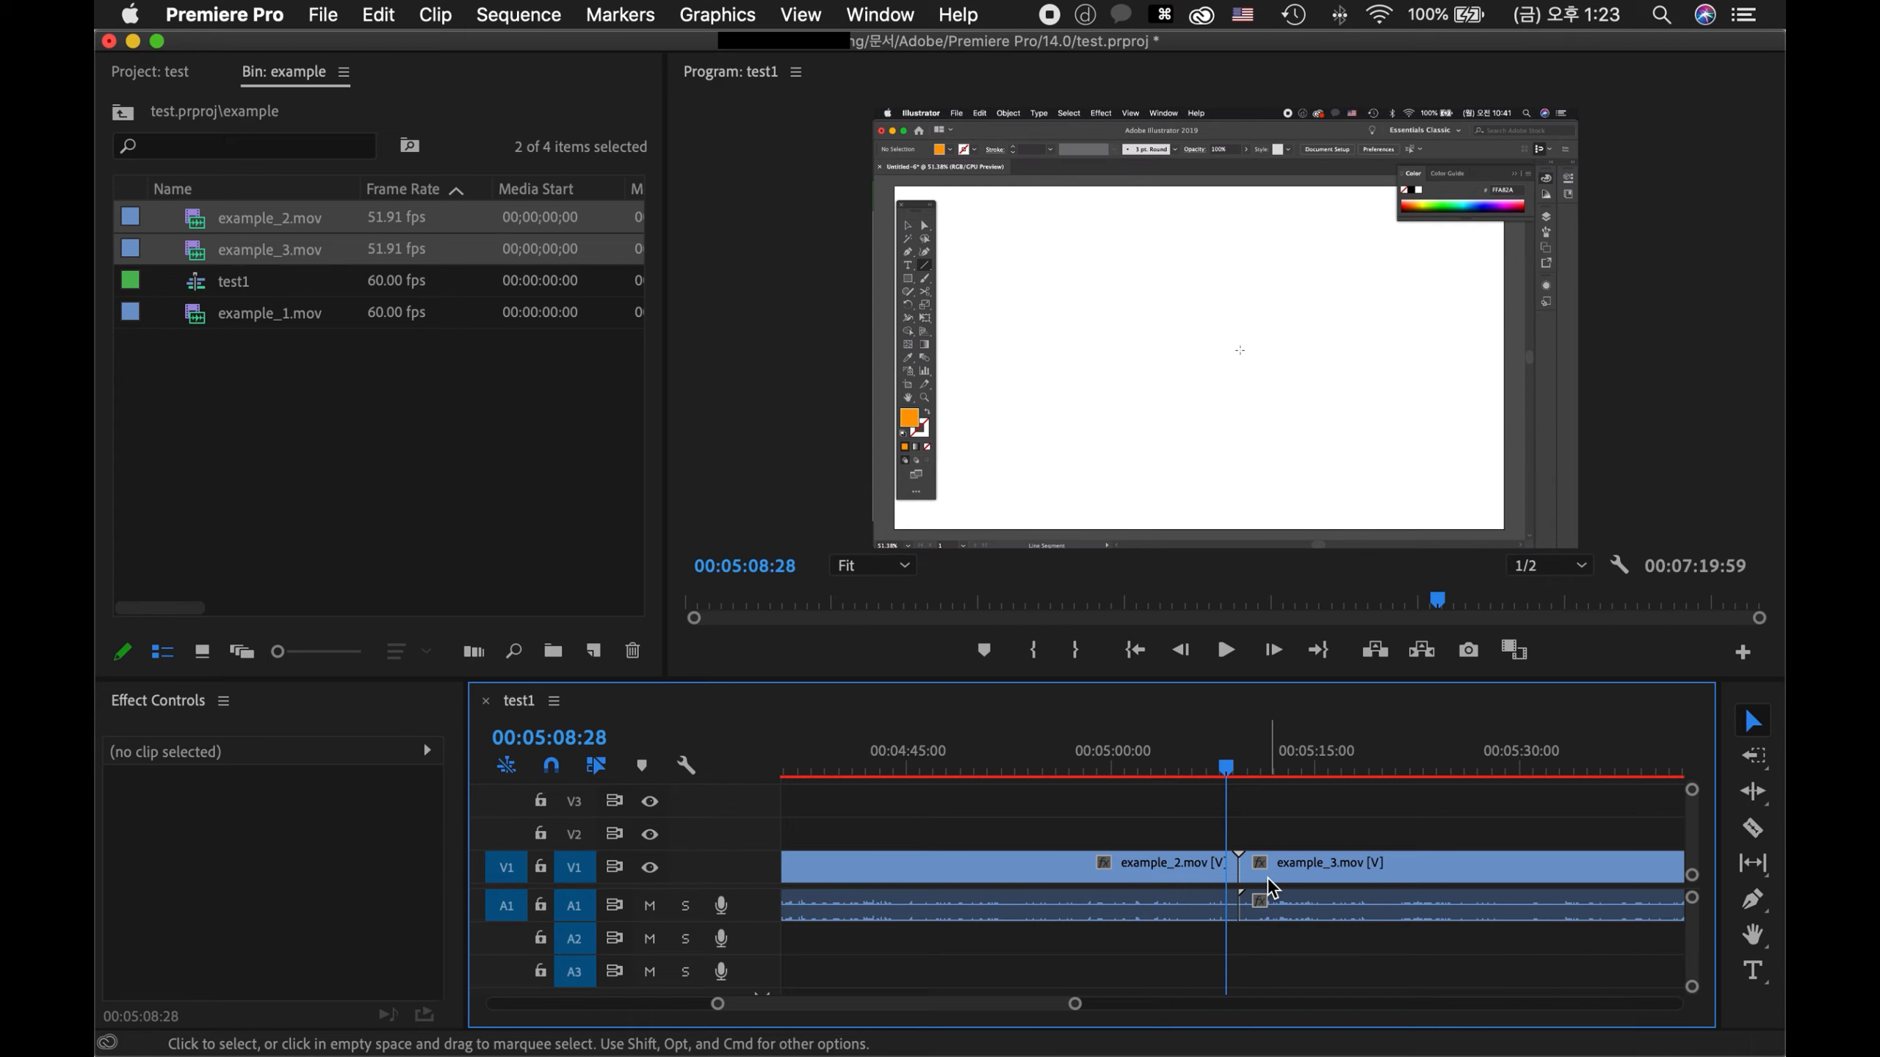
- Split the second example_2.mov piece with the Razor tool at 00:04:29:25 and at about 00:04:45
{"action": "key", "text": "minus"}
{"action": "key", "text": "minus"}
{"action": "left_click", "coordinate": [1094, 752]}
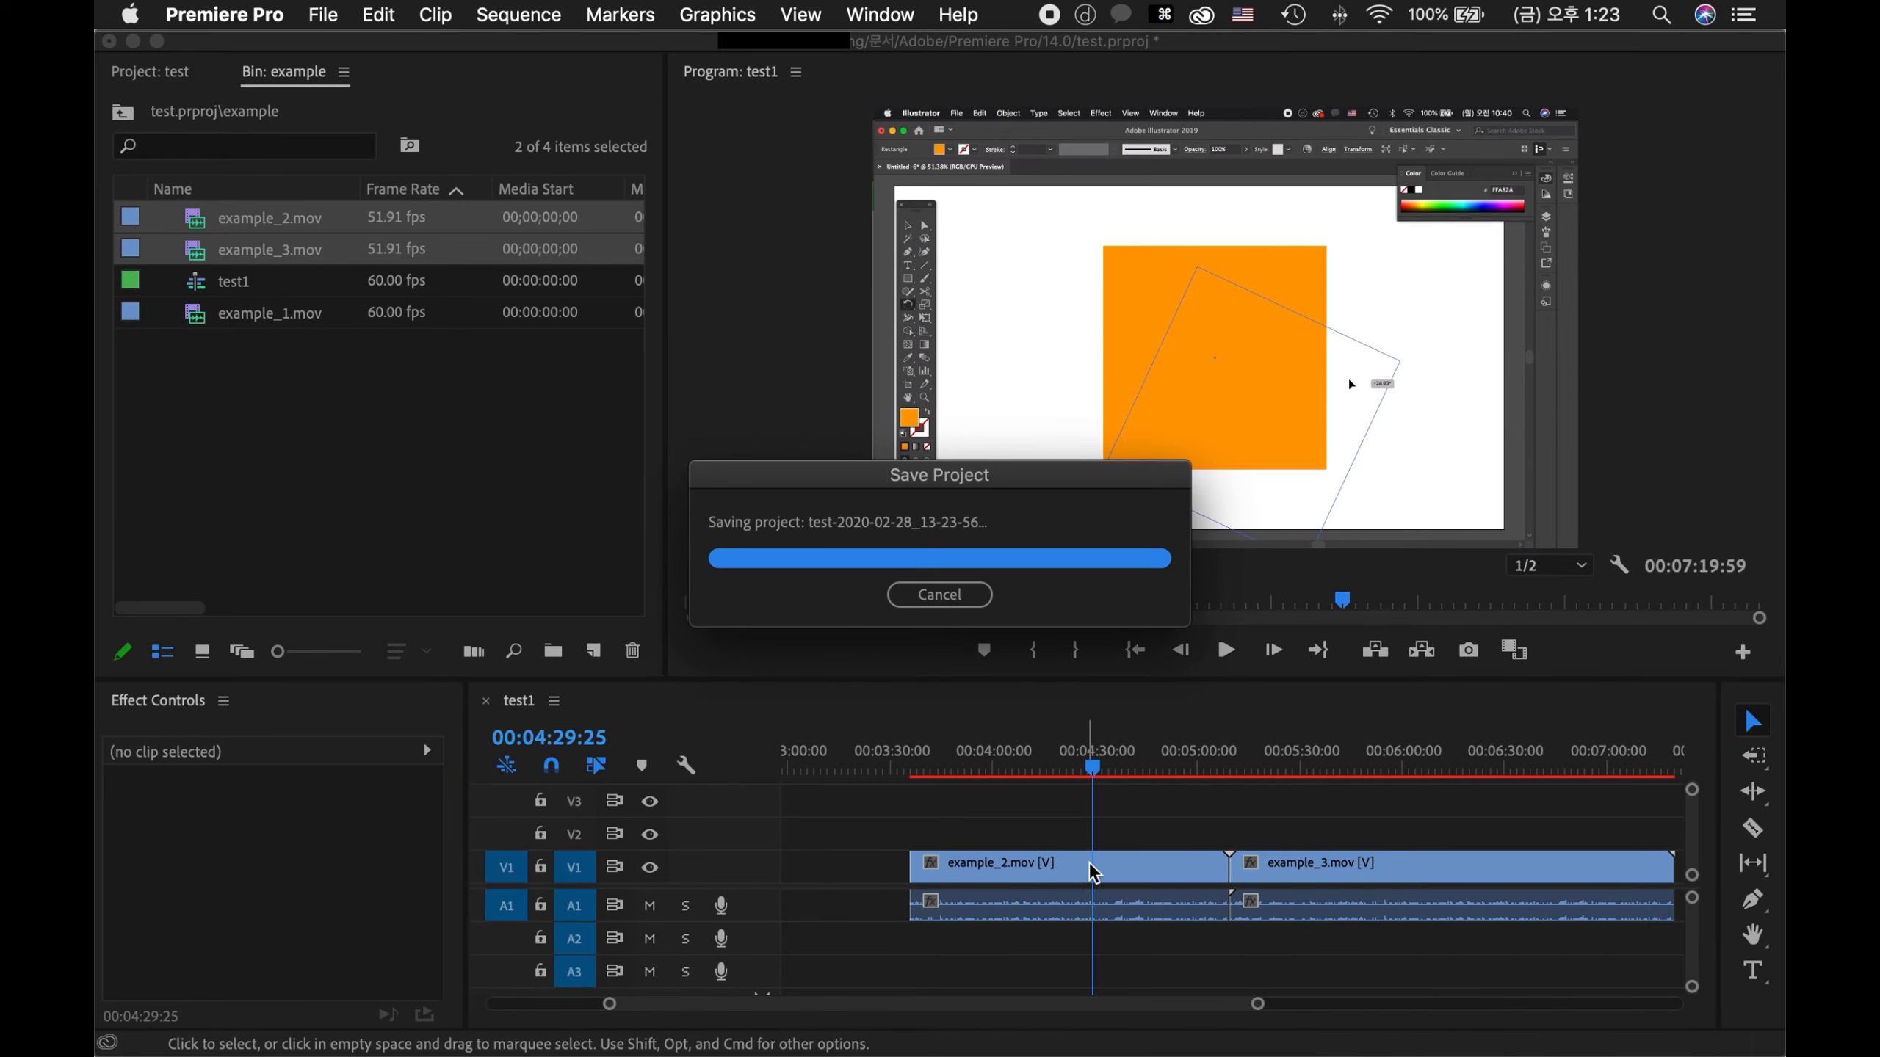
{"action": "key", "text": "c"}
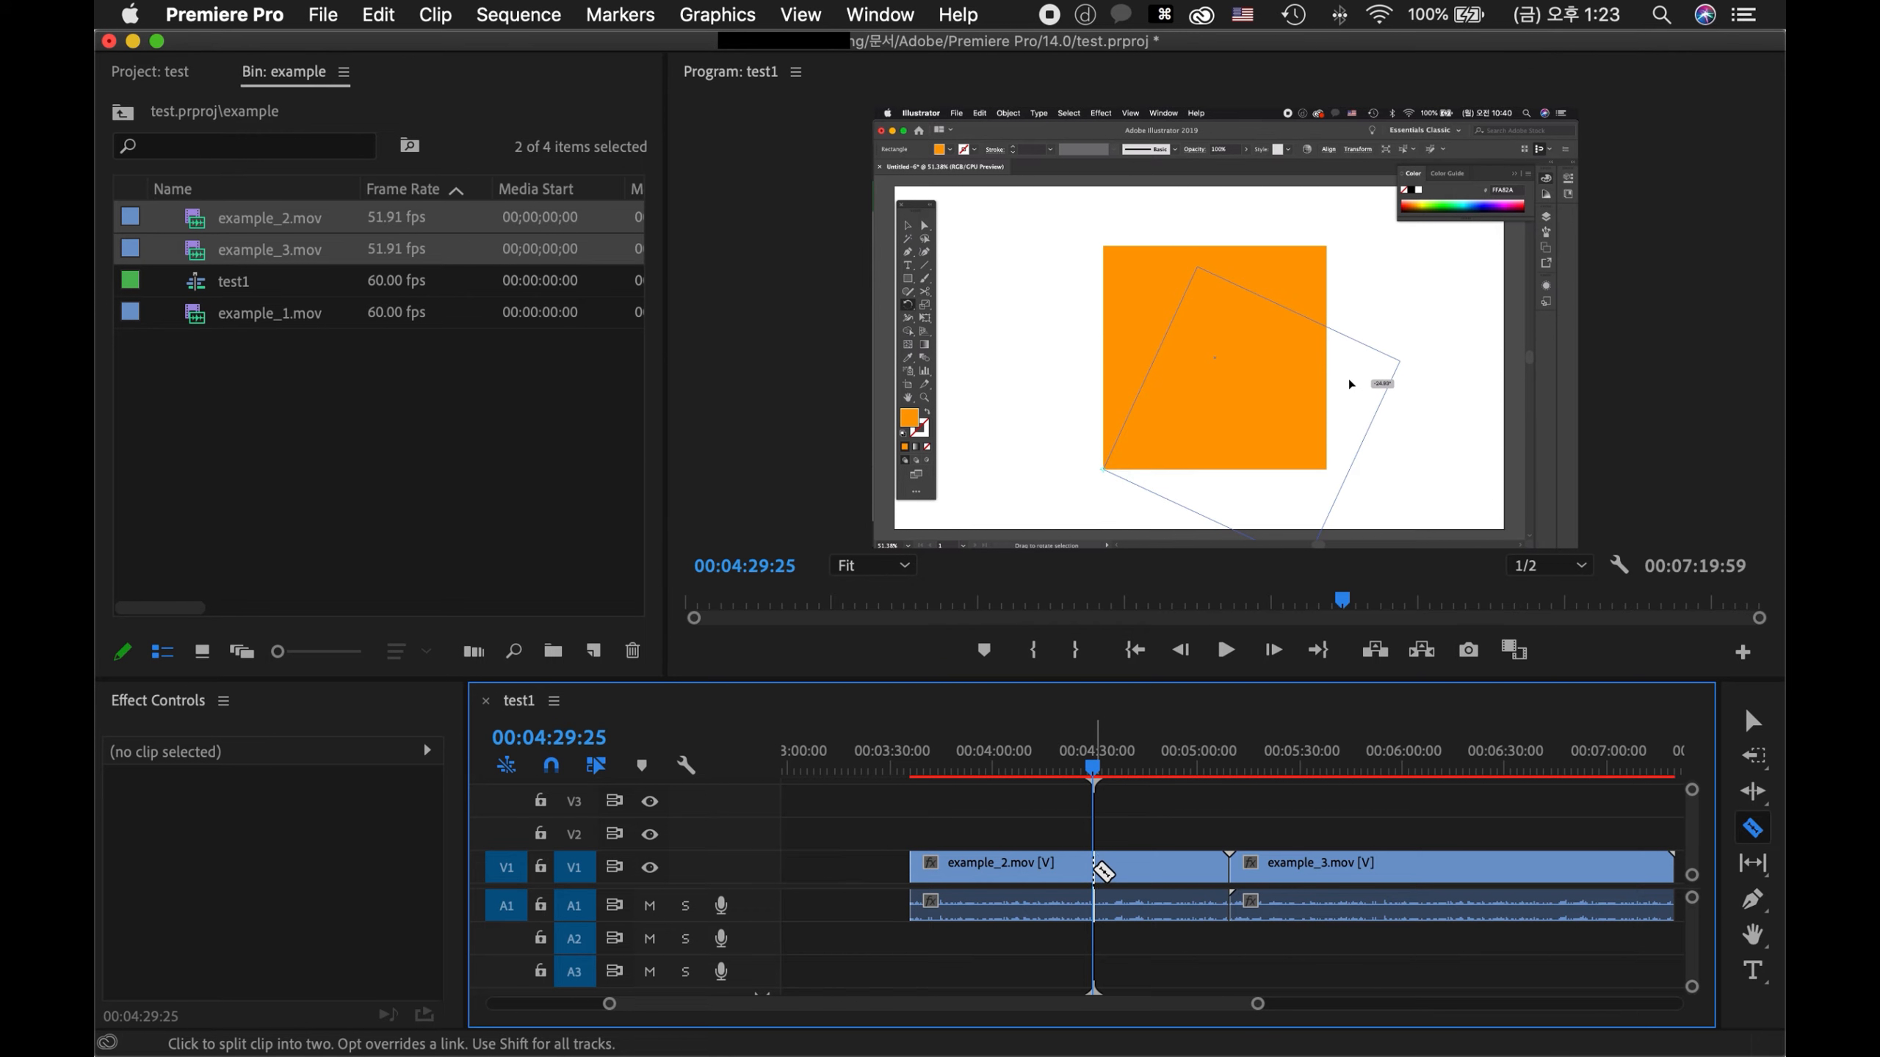
{"action": "left_click", "coordinate": [1095, 870]}
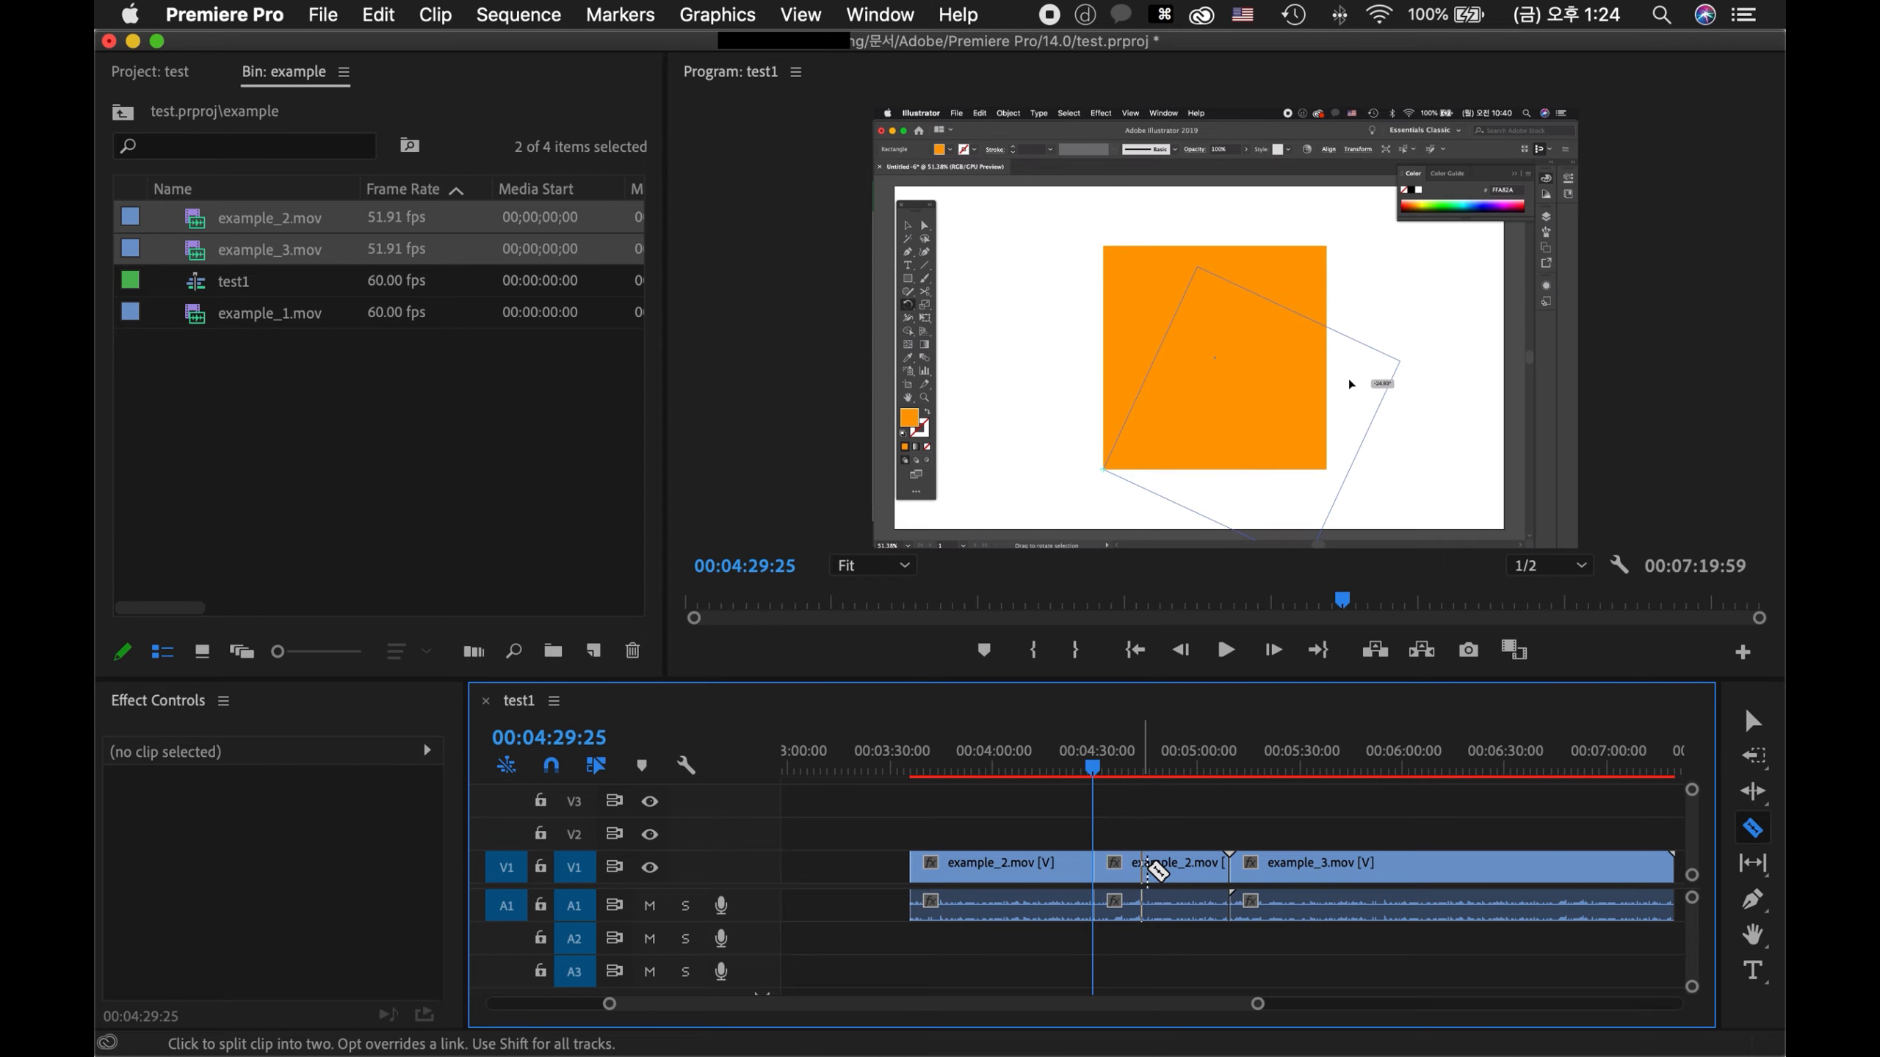
{"action": "left_click", "coordinate": [1147, 872]}
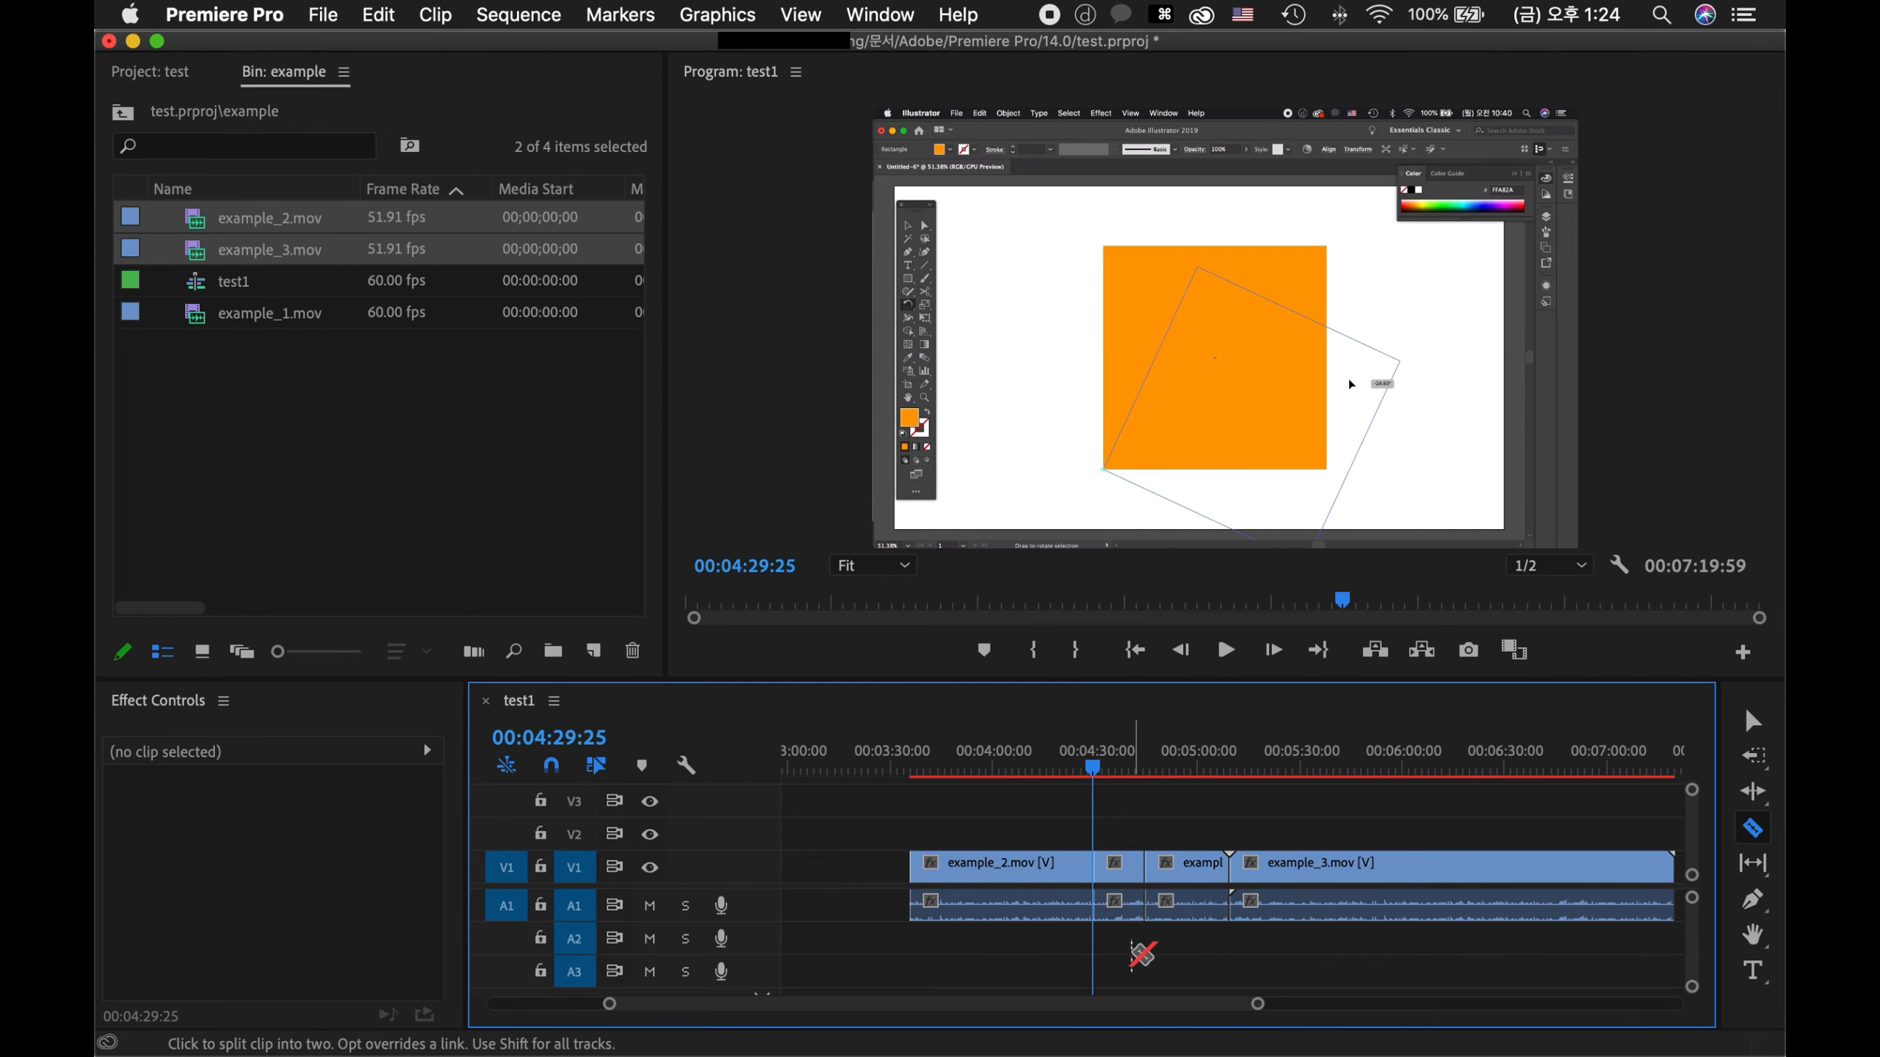
- Delete the short middle piece of example_2.mov and move the following piece earlier to the playhead at 00:04:29:25
{"action": "key", "text": "v"}
{"action": "left_click", "coordinate": [1127, 897]}
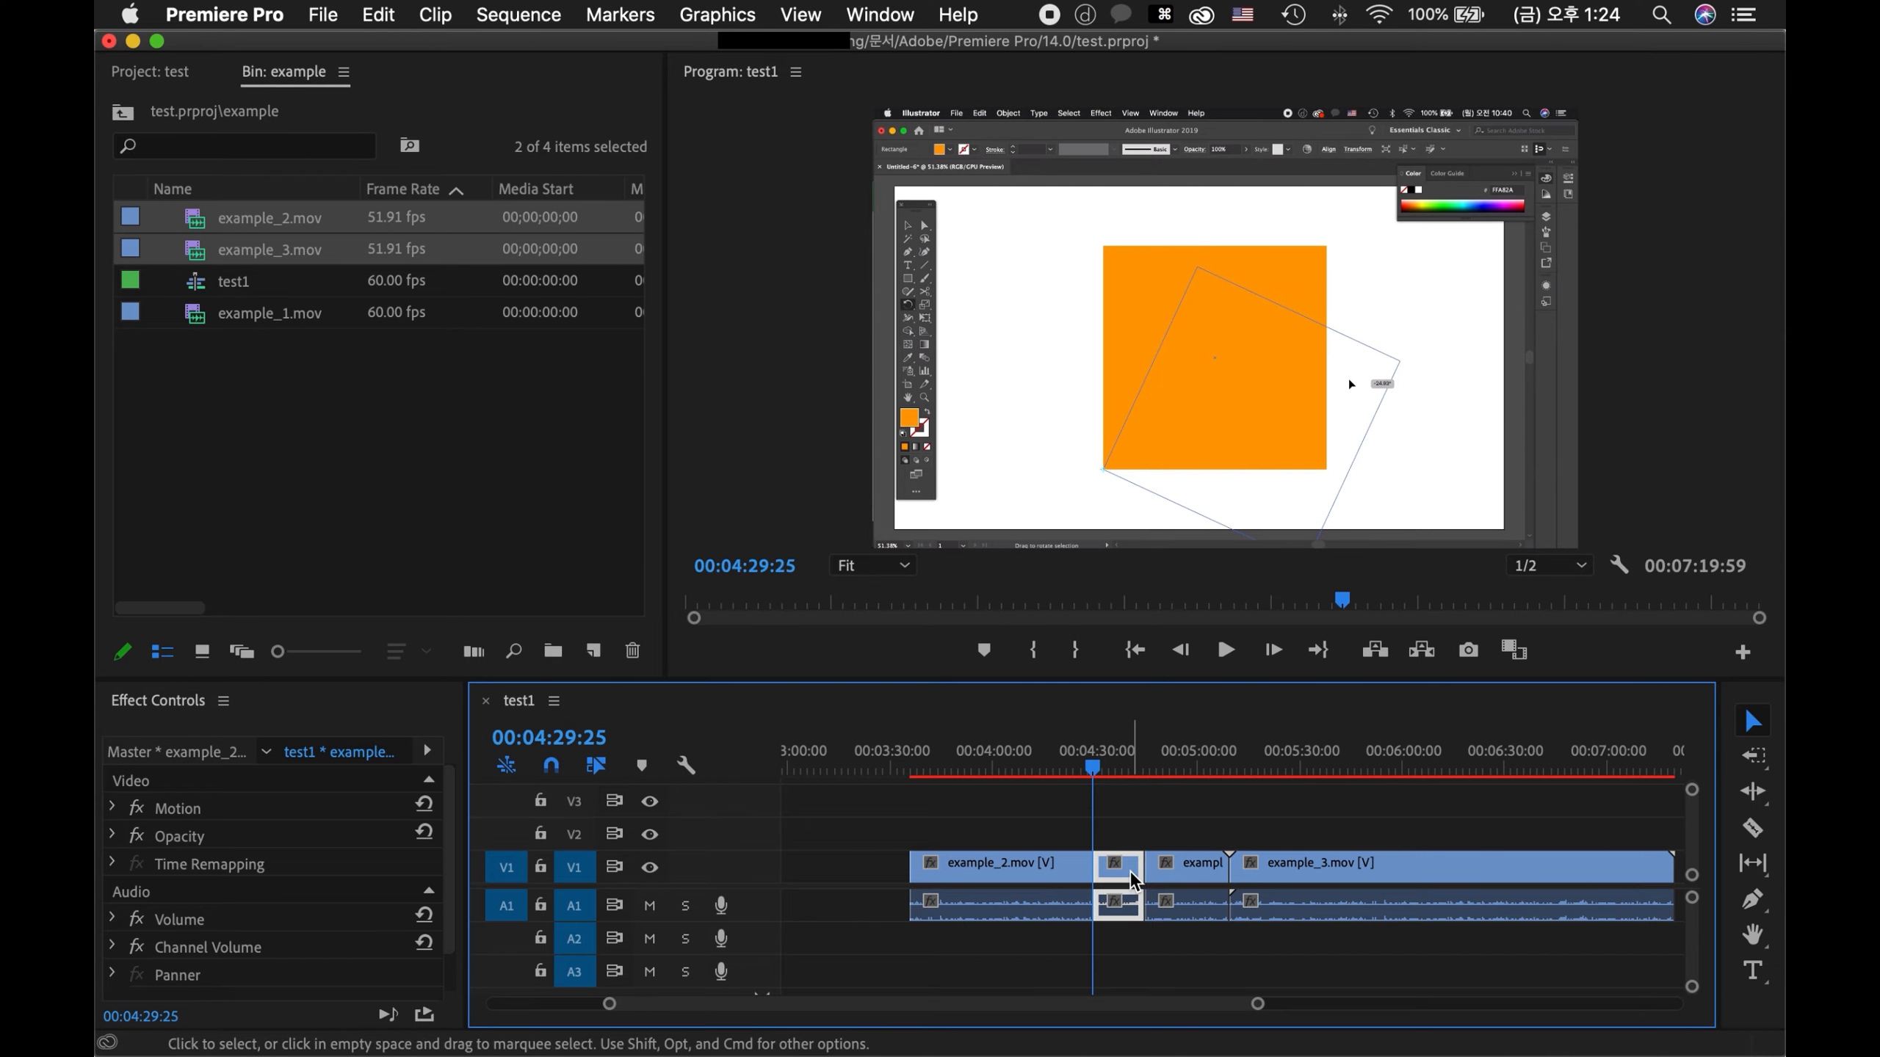
{"action": "key", "text": "BackSpace"}
{"action": "left_click_drag", "start_coordinate": [1166, 877], "coordinate": [1116, 879]}
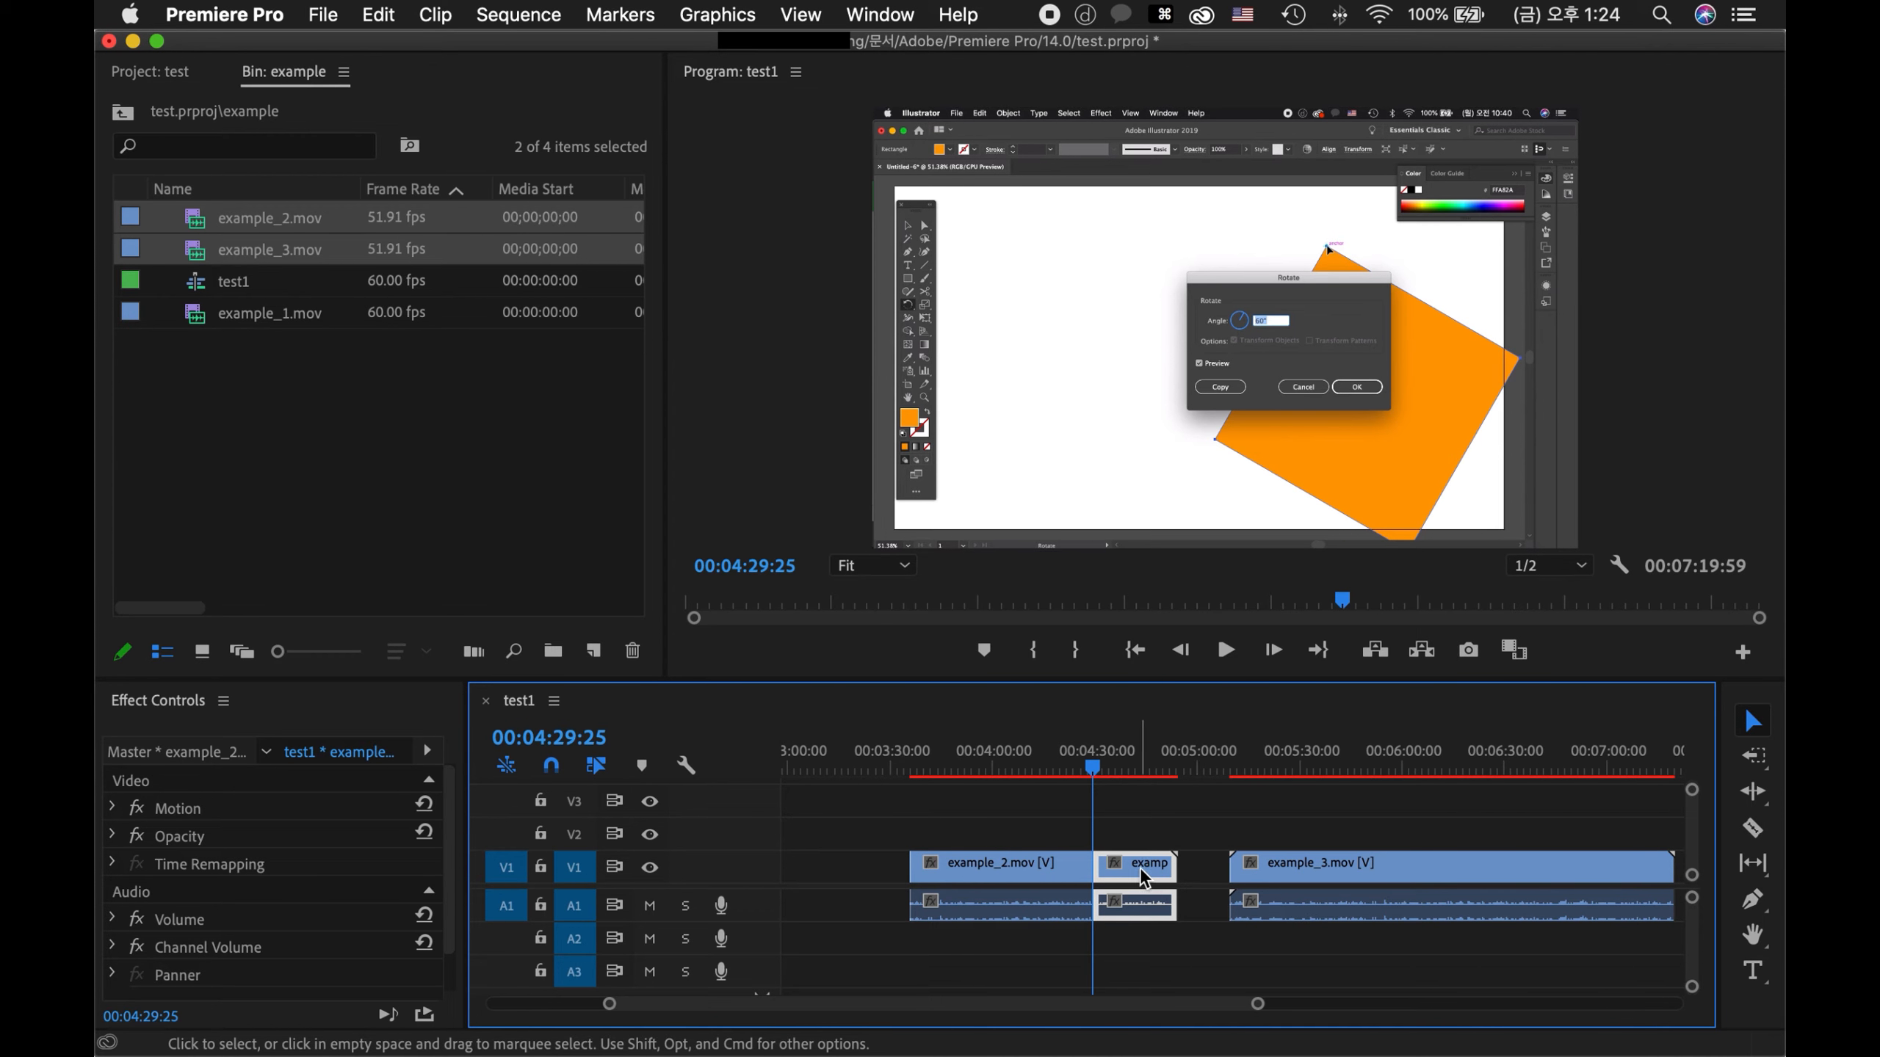
- Examine the join between the two example_2.mov pieces near 00:04:30 at close and wide timeline zoom
{"action": "key", "text": "s"}
{"action": "key", "text": "s"}
{"action": "key", "text": "s"}
{"action": "key", "text": "s"}
{"action": "key", "text": "s"}
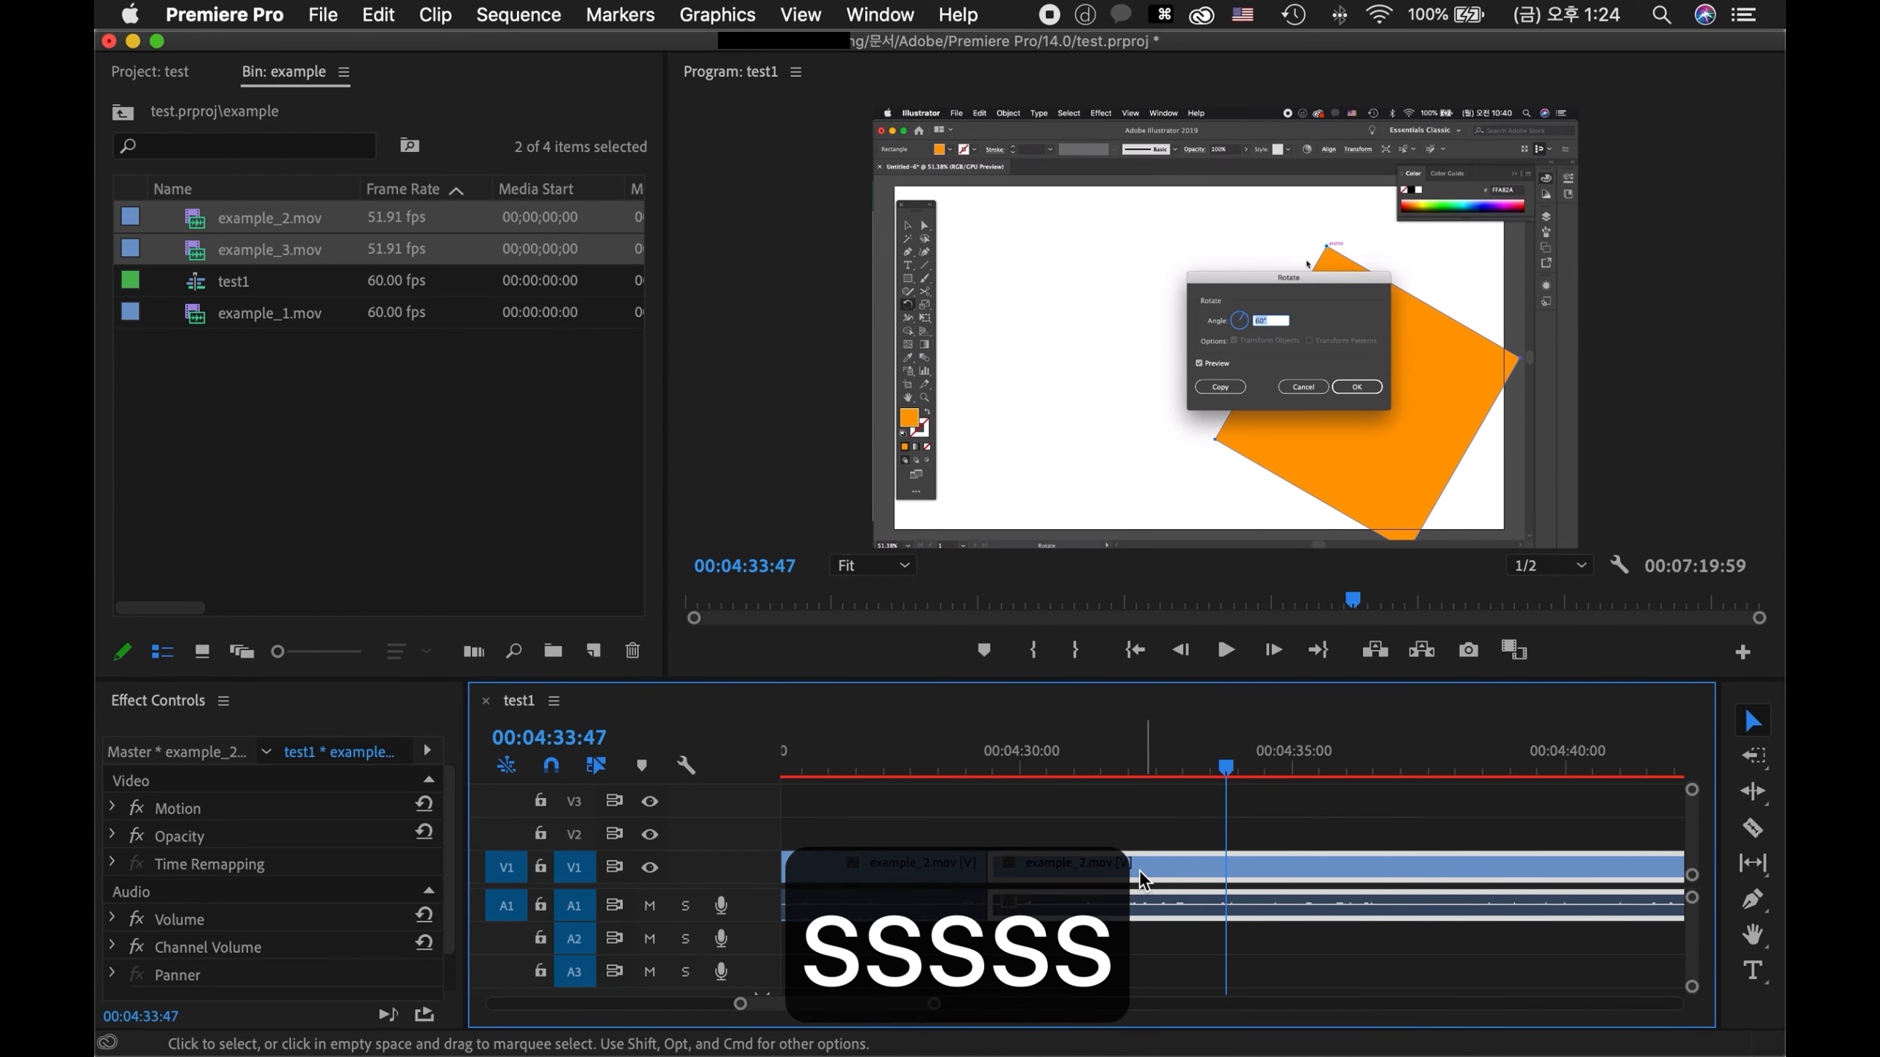
{"action": "key", "text": "a"}
{"action": "key", "text": "a"}
{"action": "key", "text": "a"}
{"action": "key", "text": "a"}
{"action": "key", "text": "a"}
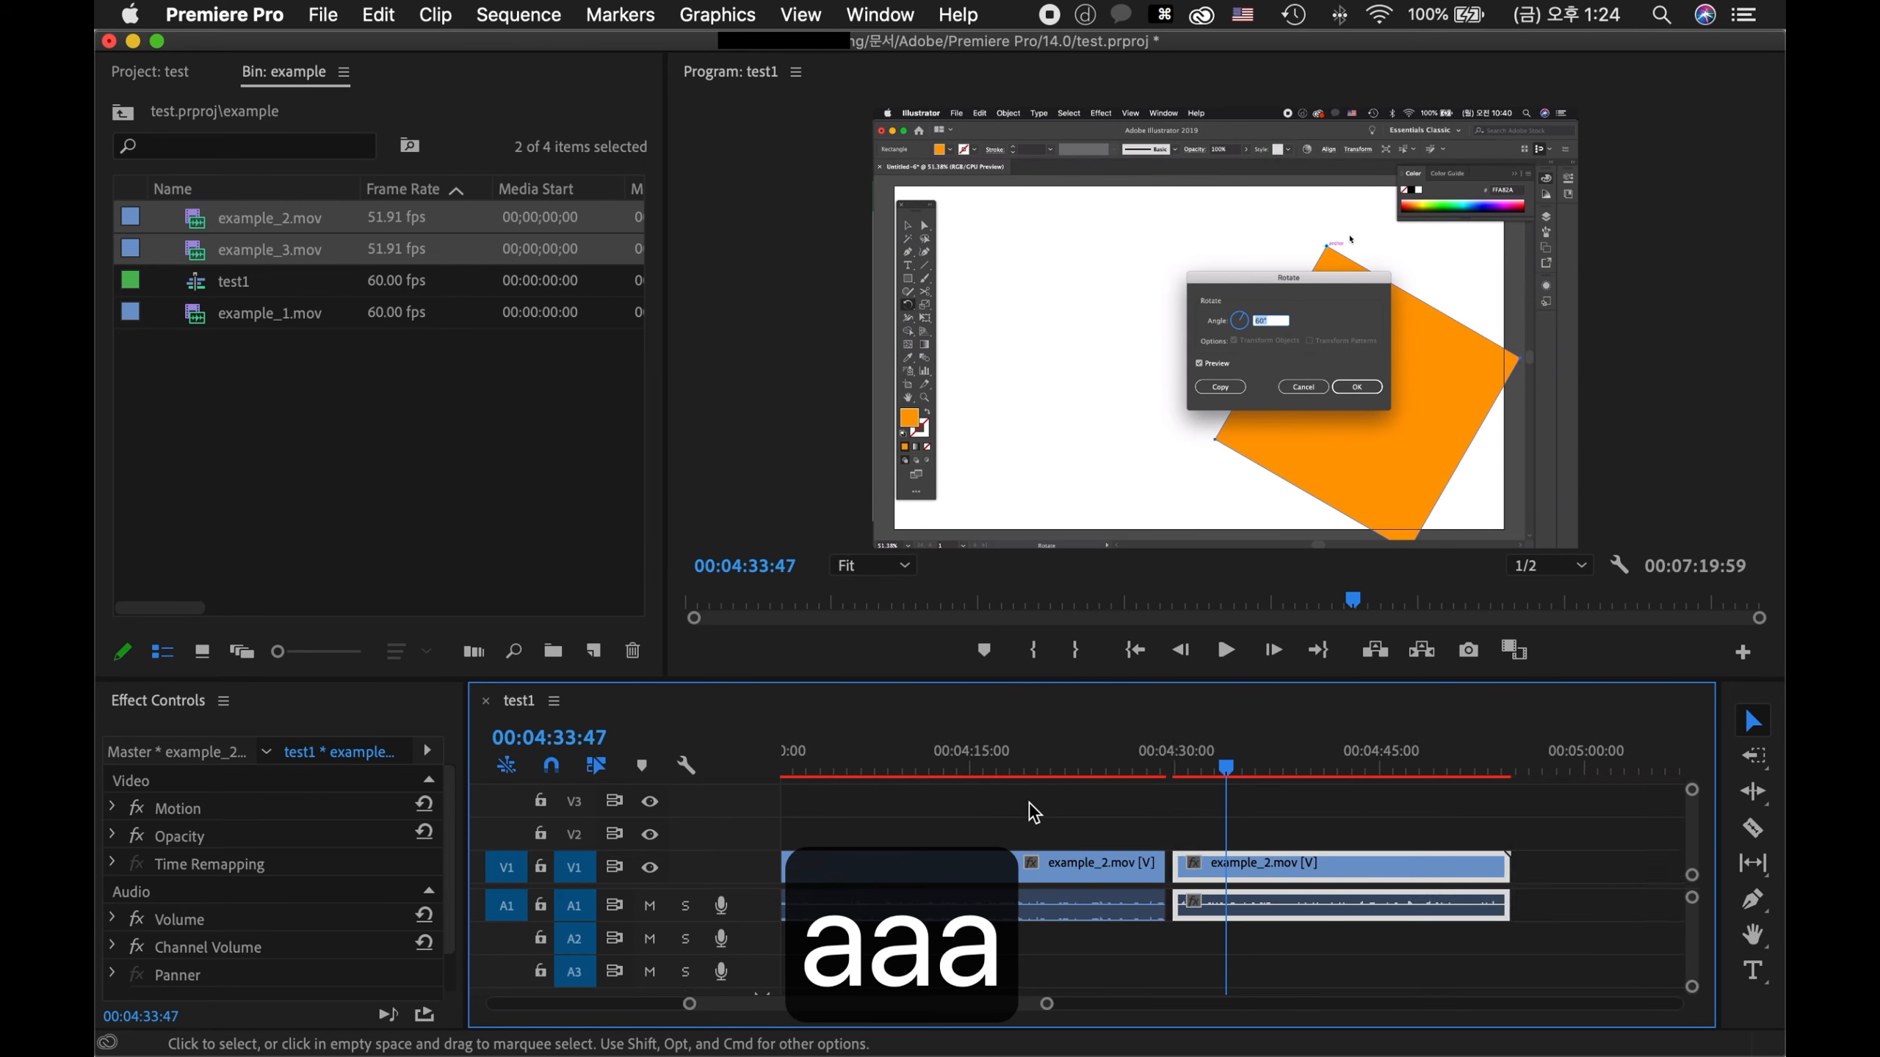
- Move the playhead to 00:04:29:31 and delete the tiny gap between the two example_2.mov pieces
{"action": "mouse_move", "coordinate": [1207, 777]}
{"action": "left_mouse_down"}
{"action": "mouse_move", "coordinate": [1189, 777]}
{"action": "mouse_move", "coordinate": [1231, 782]}
{"action": "left_mouse_up"}
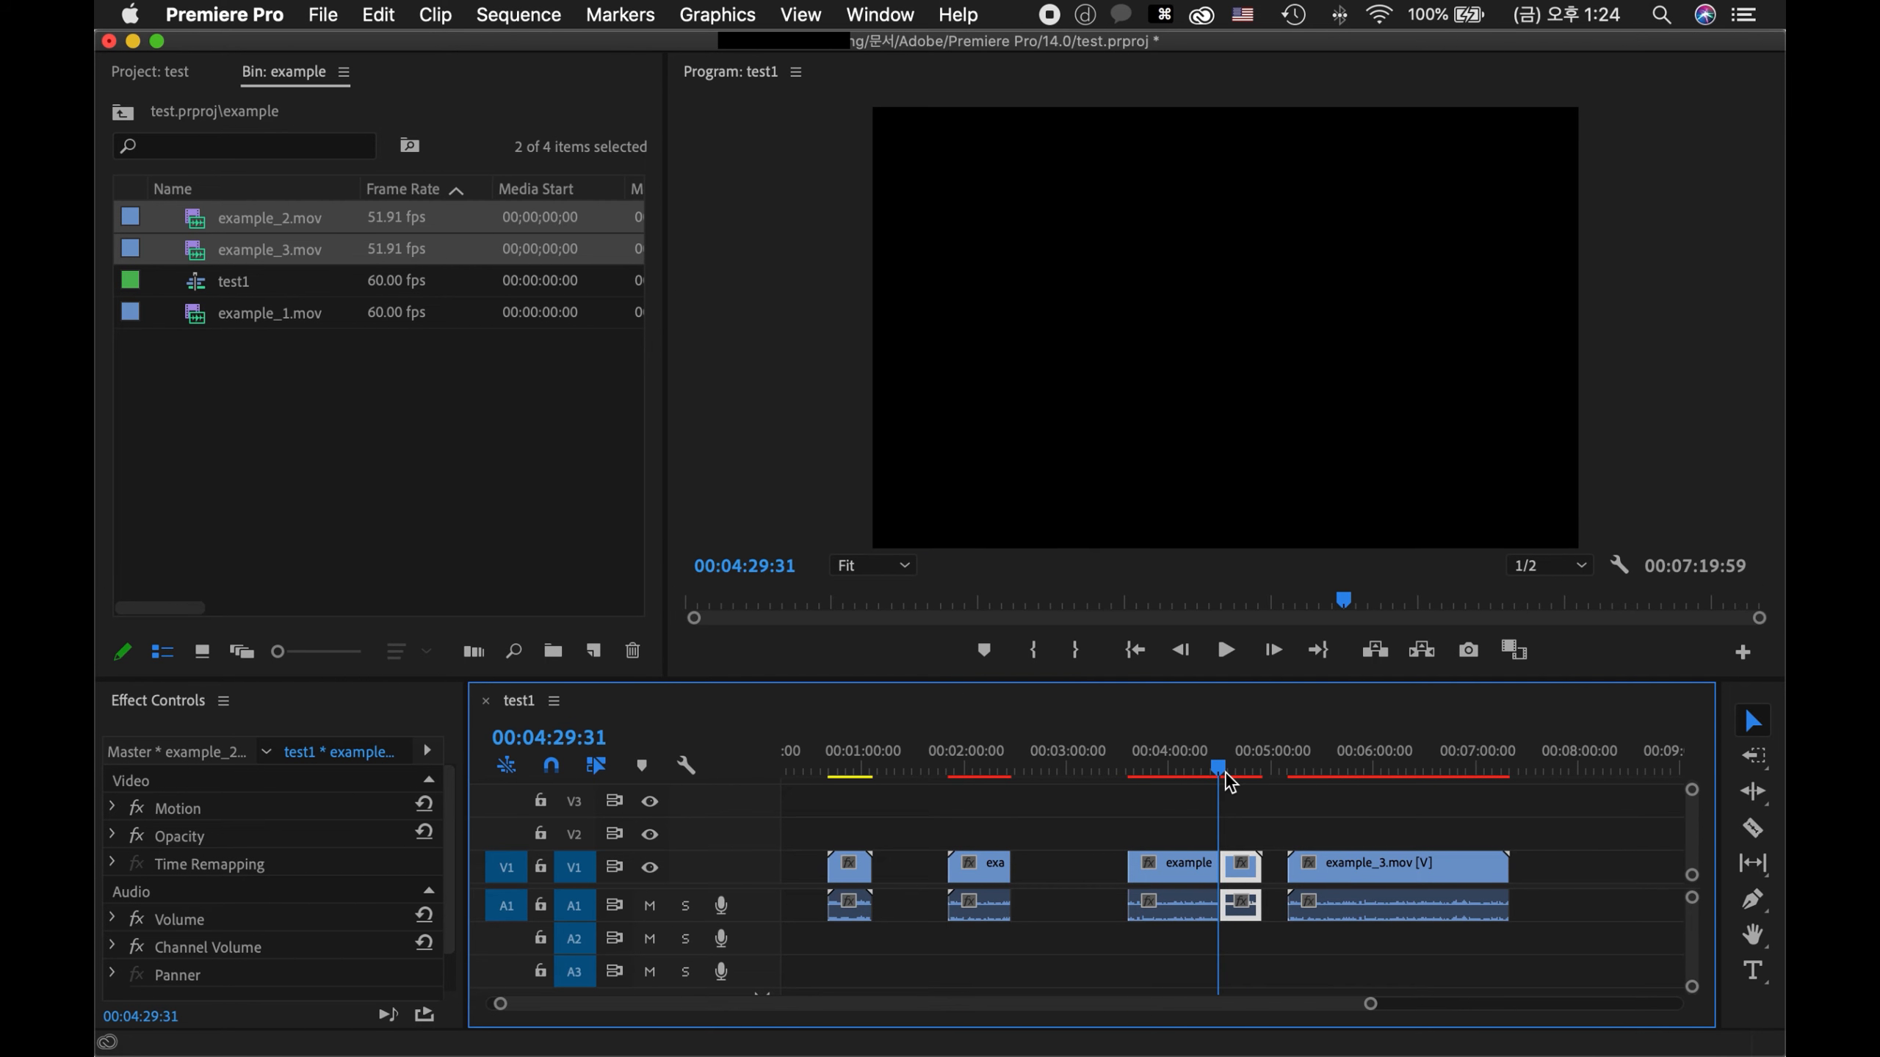
{"action": "key", "text": "s"}
{"action": "key", "text": "s"}
{"action": "key", "text": "s"}
{"action": "key", "text": "s"}
{"action": "key", "text": "s"}
{"action": "key", "text": "s"}
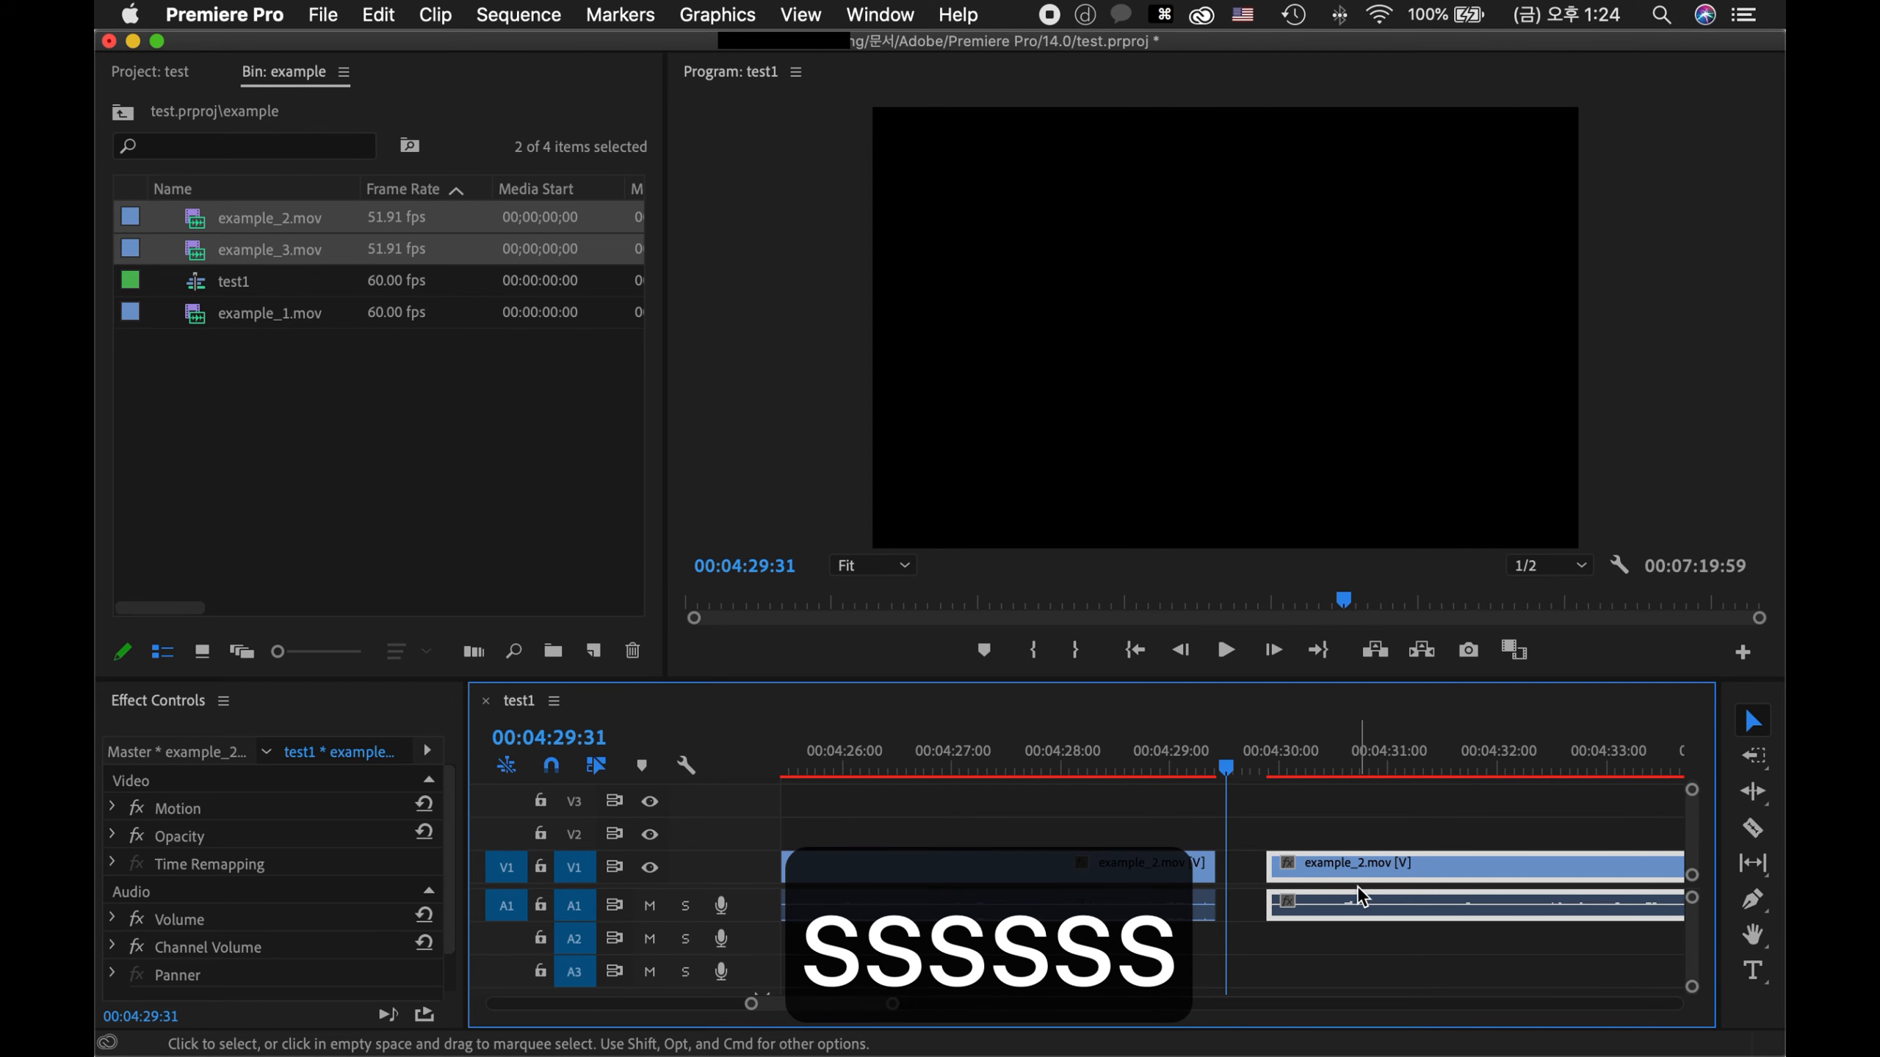
{"action": "left_click", "coordinate": [1259, 865]}
{"action": "left_click", "coordinate": [1242, 872]}
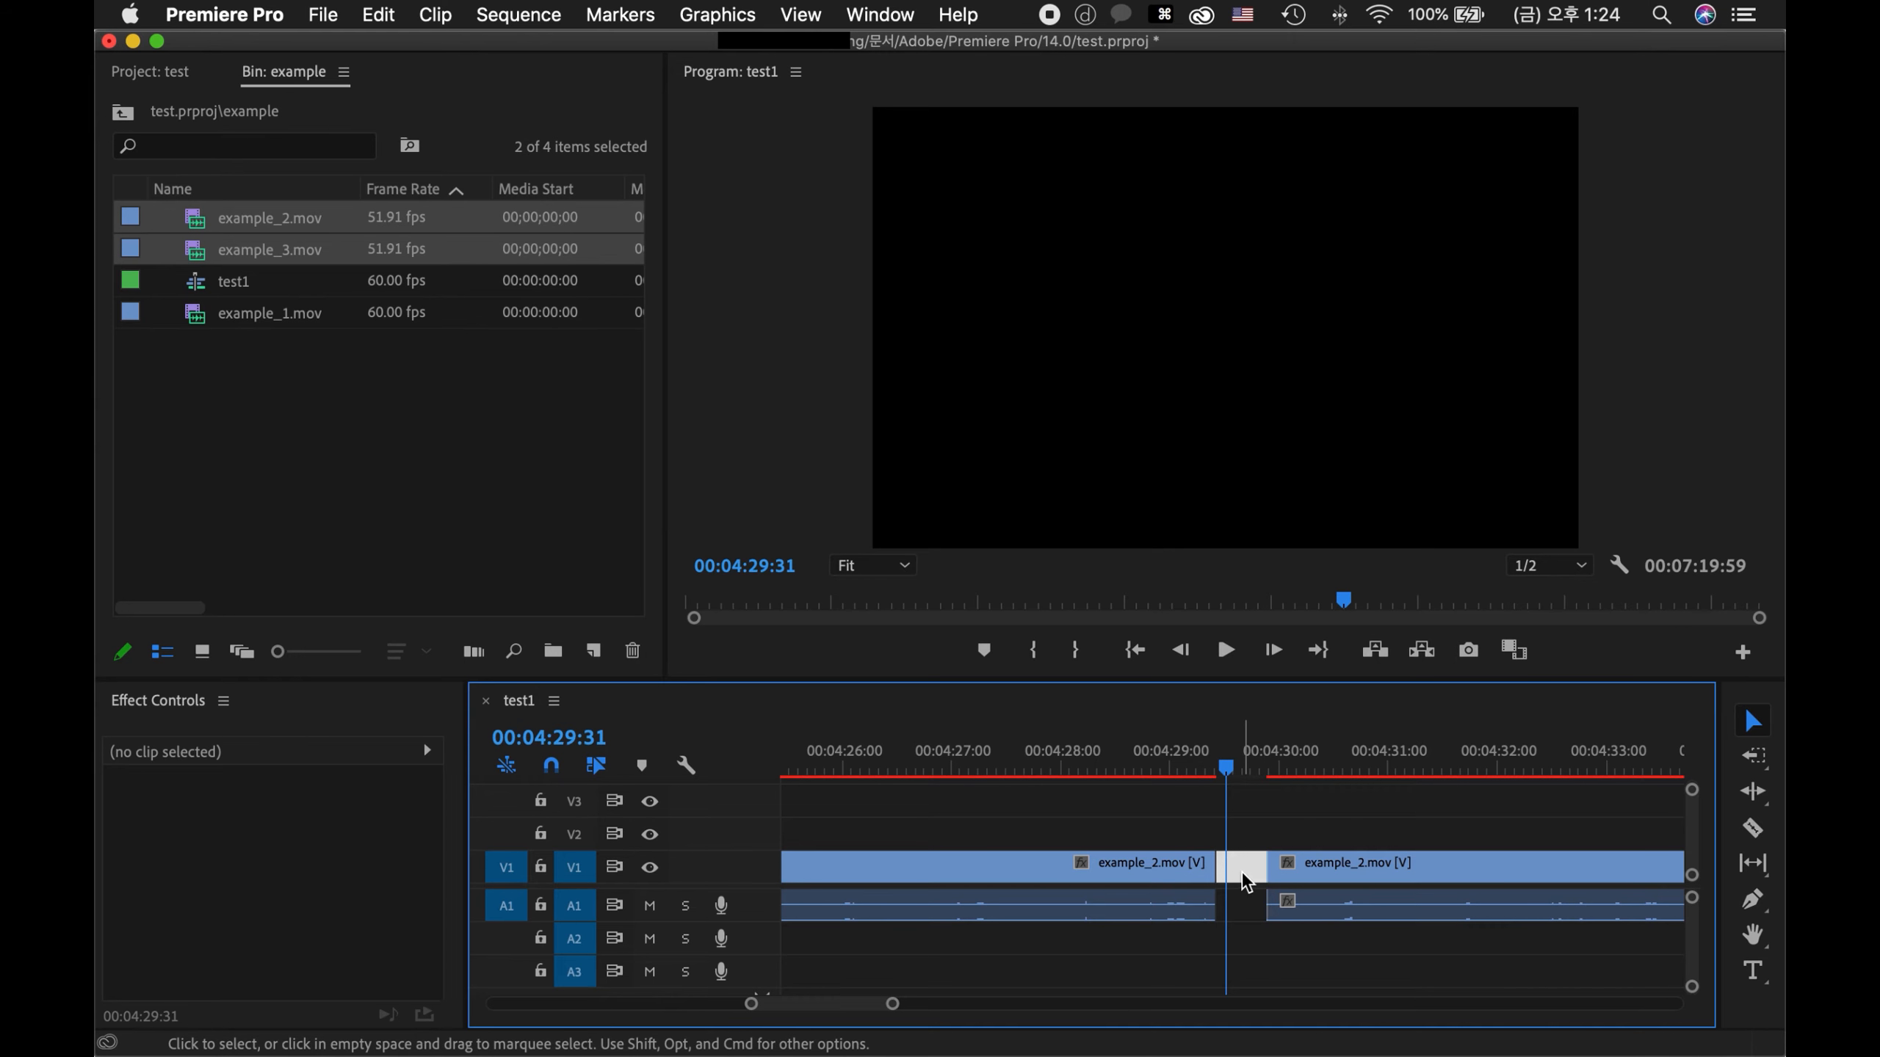
{"action": "key", "text": "BackSpace"}
- Split example_2.mov at about 00:04:25 and remove the short piece up to the next cut, leaving no gap
{"action": "key", "text": "c"}
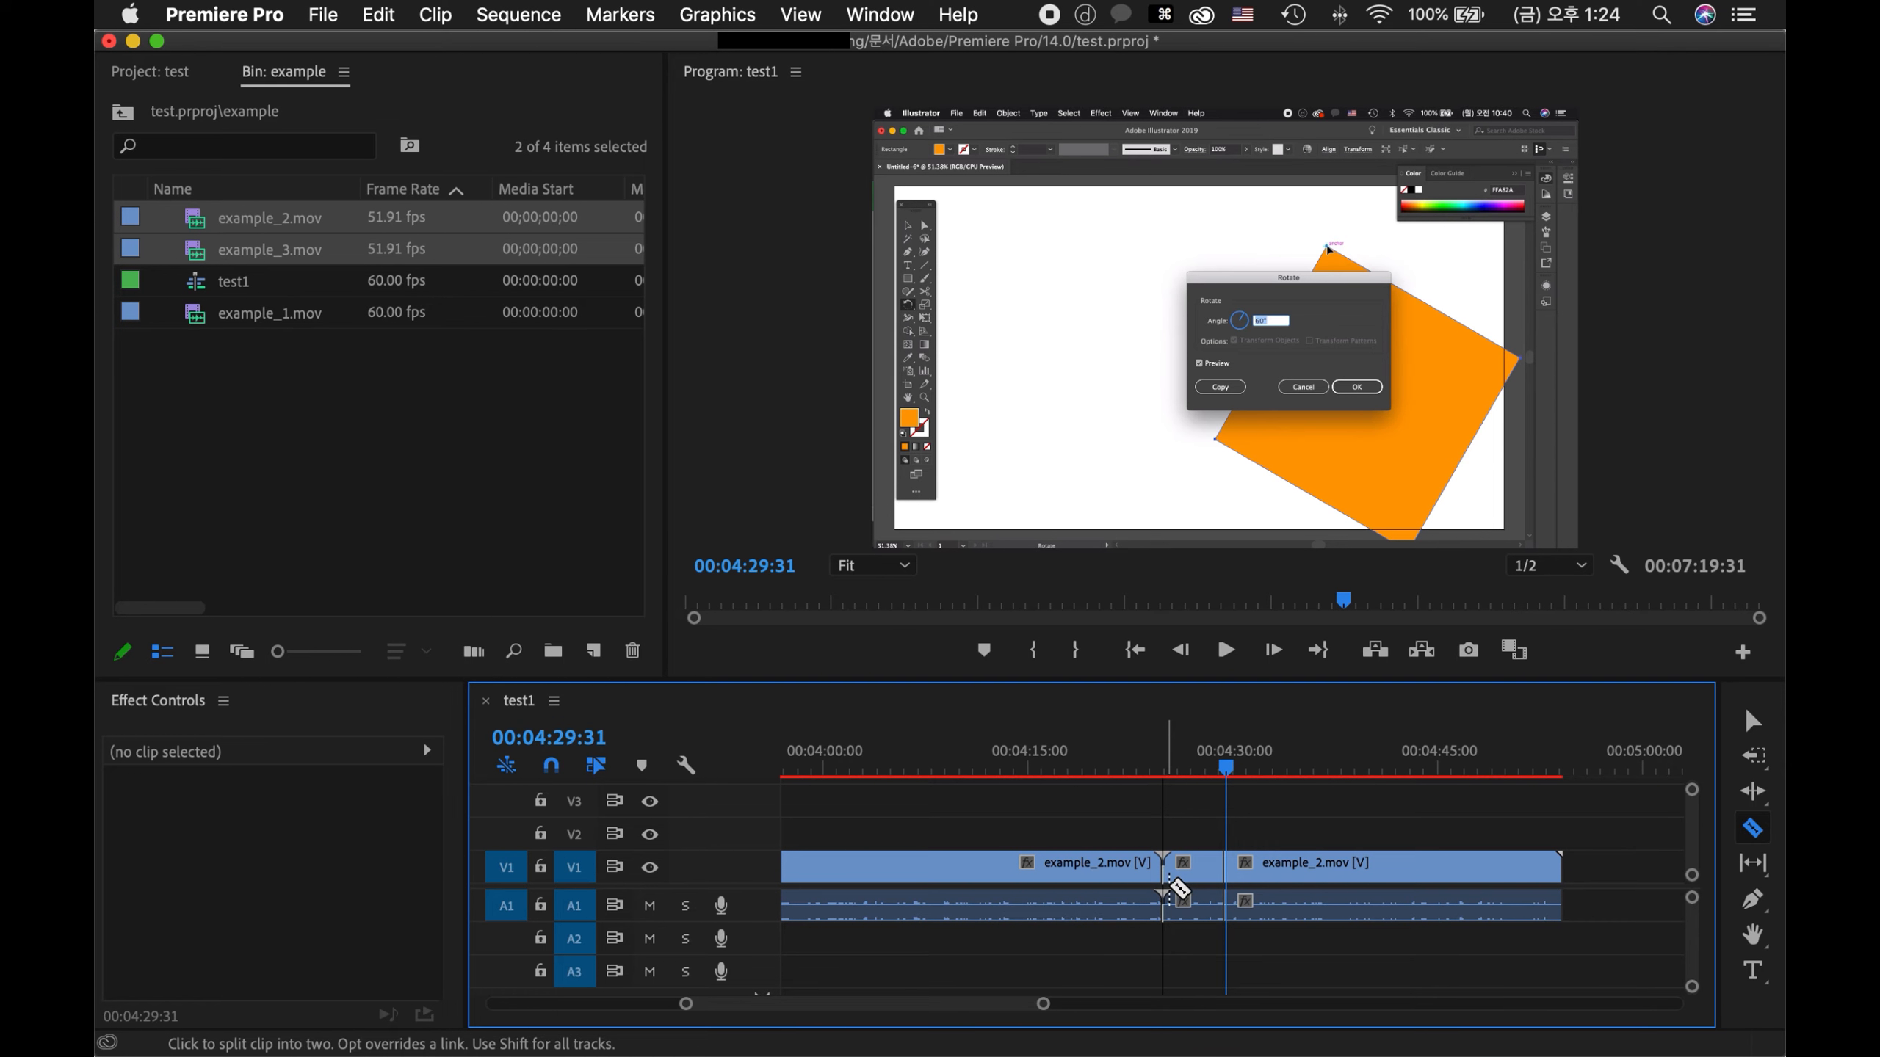
{"action": "key", "text": "v"}
{"action": "left_click", "coordinate": [1197, 872]}
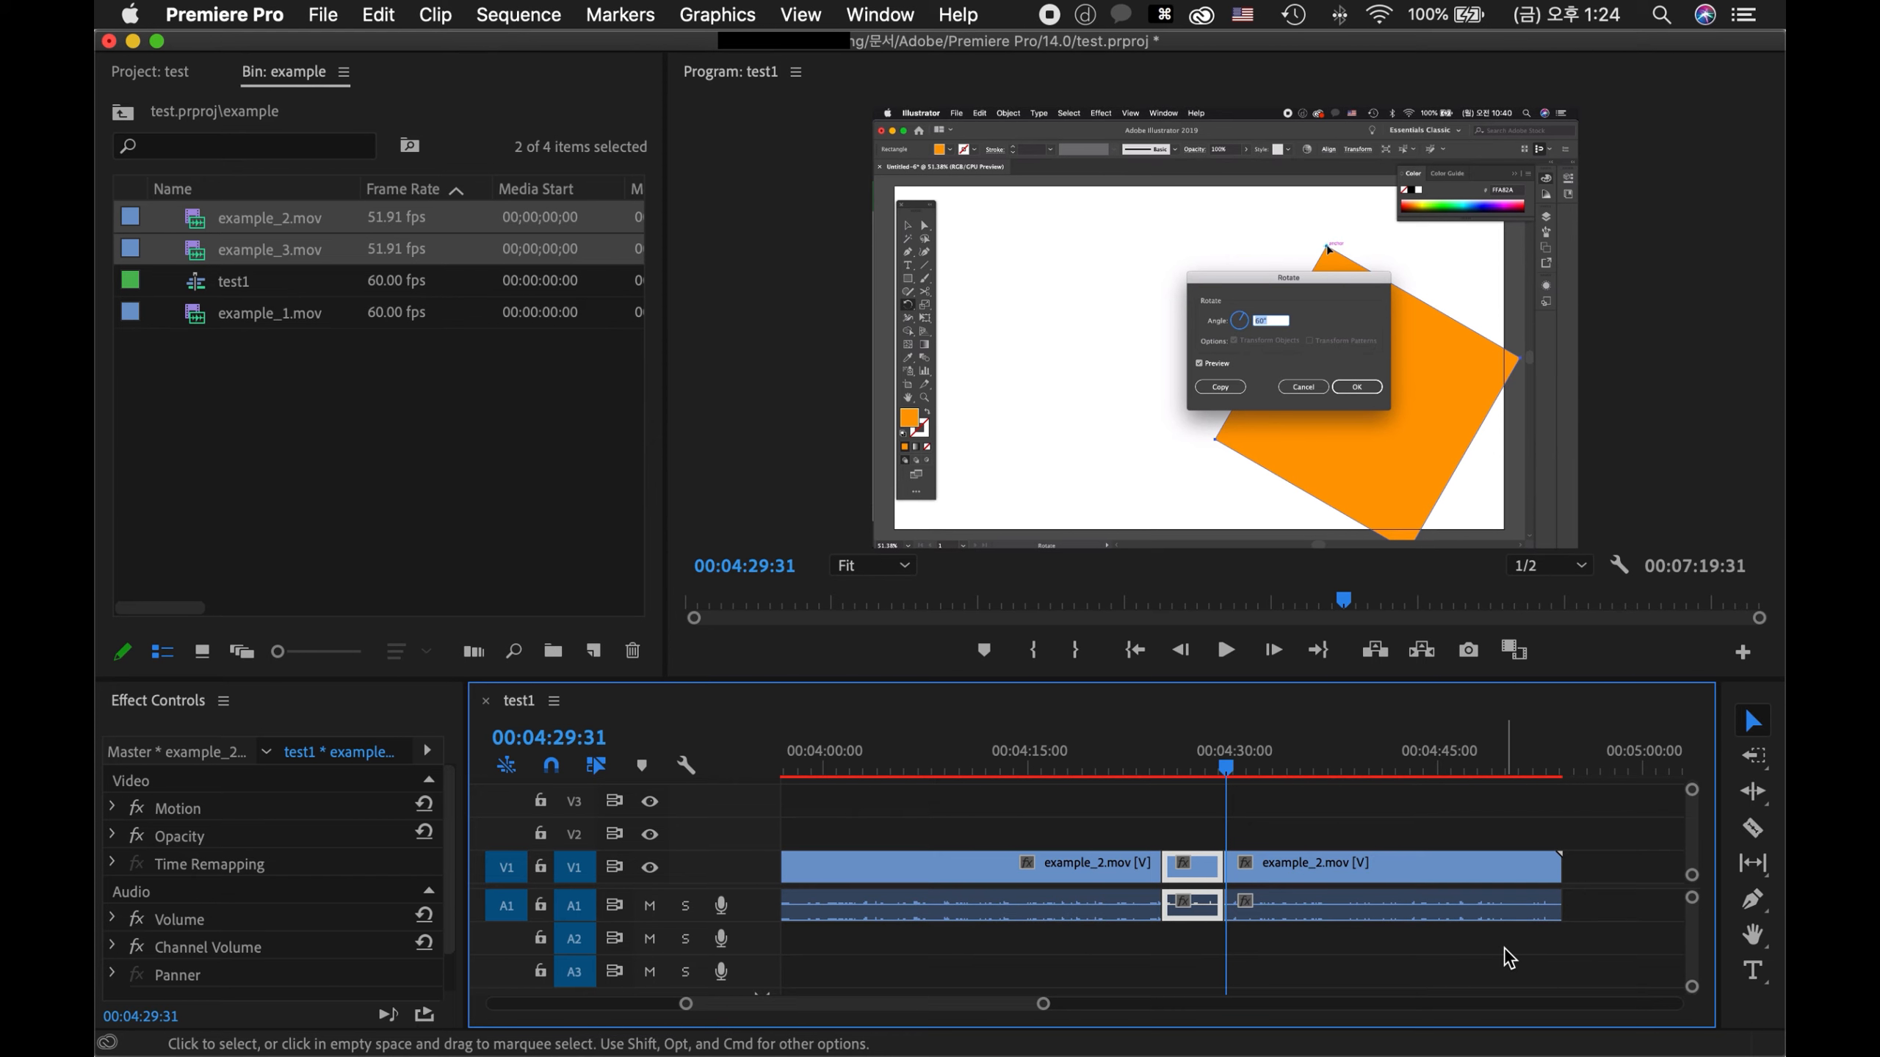
{"action": "key", "text": "BackSpace"}
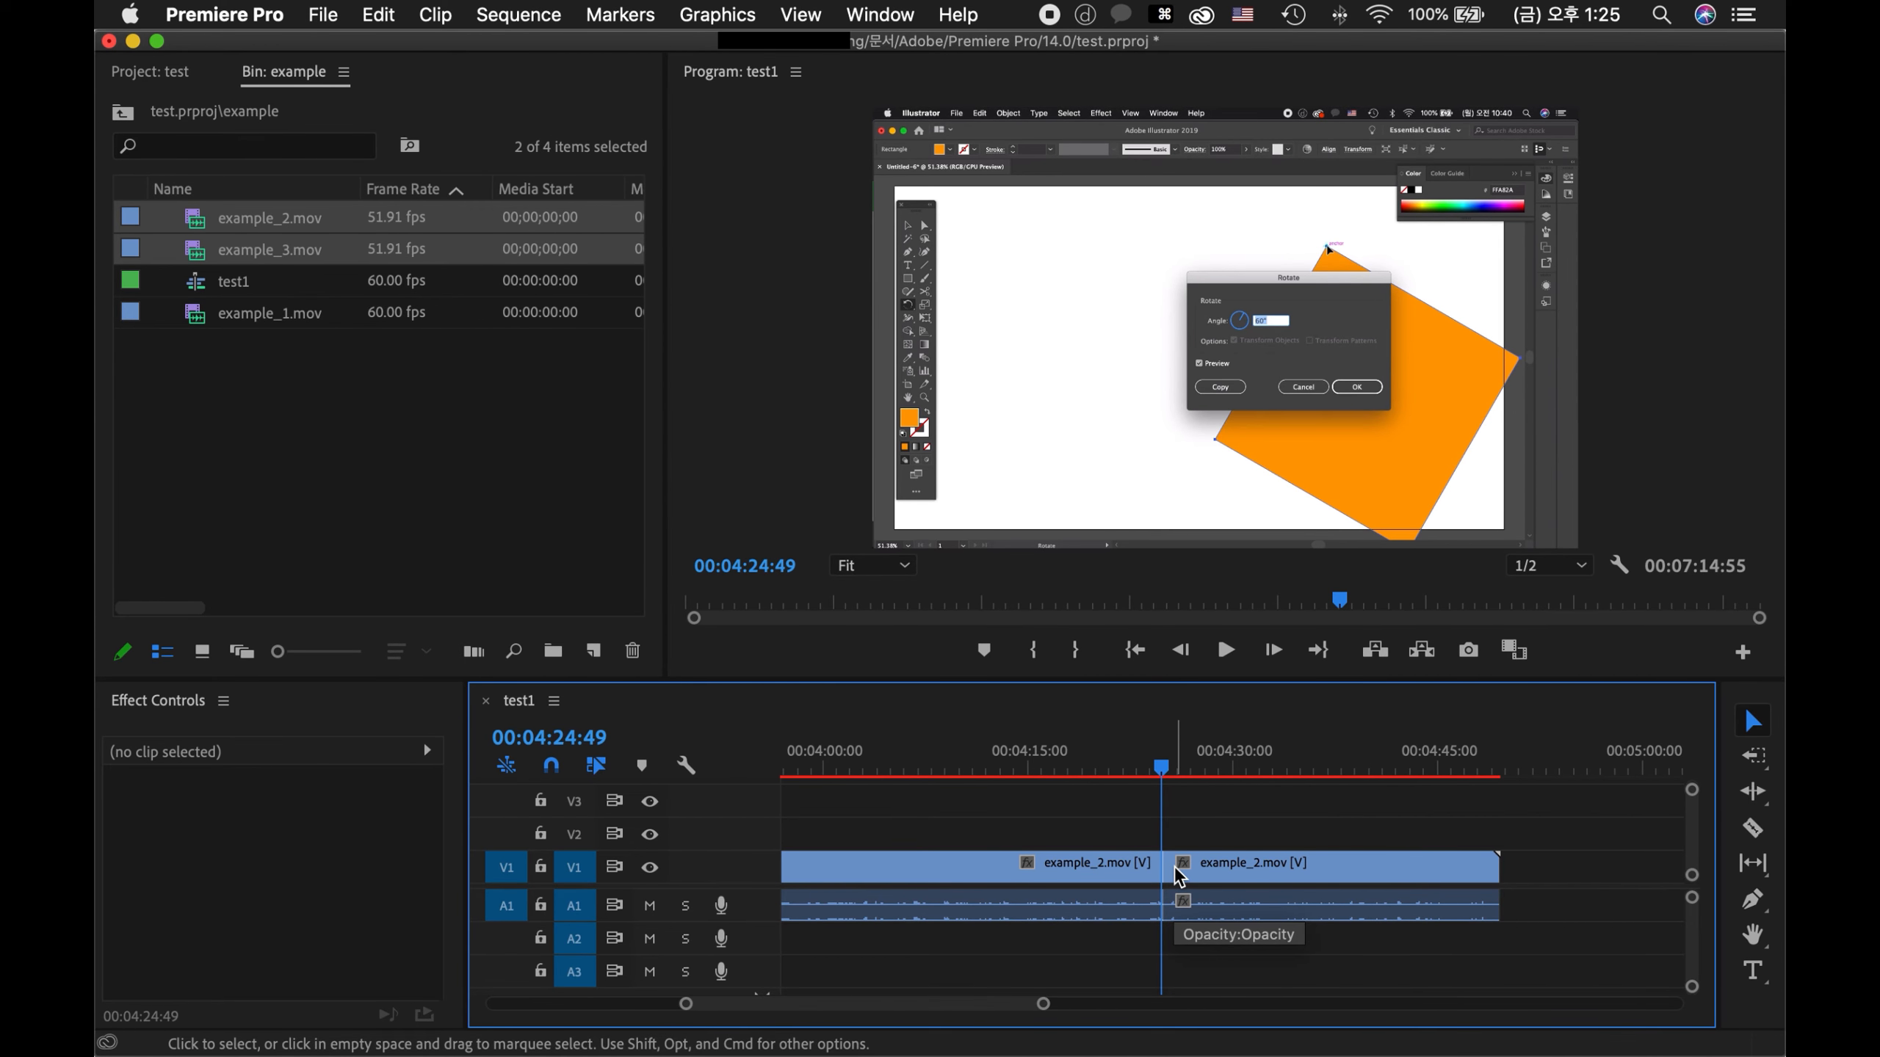
- Move the playhead to 00:03:56:46 within example_2.mov, with more of the timeline in view
{"action": "key", "text": "a"}
{"action": "key", "text": "a"}
{"action": "left_click_drag", "start_coordinate": [1154, 763], "coordinate": [1119, 762]}
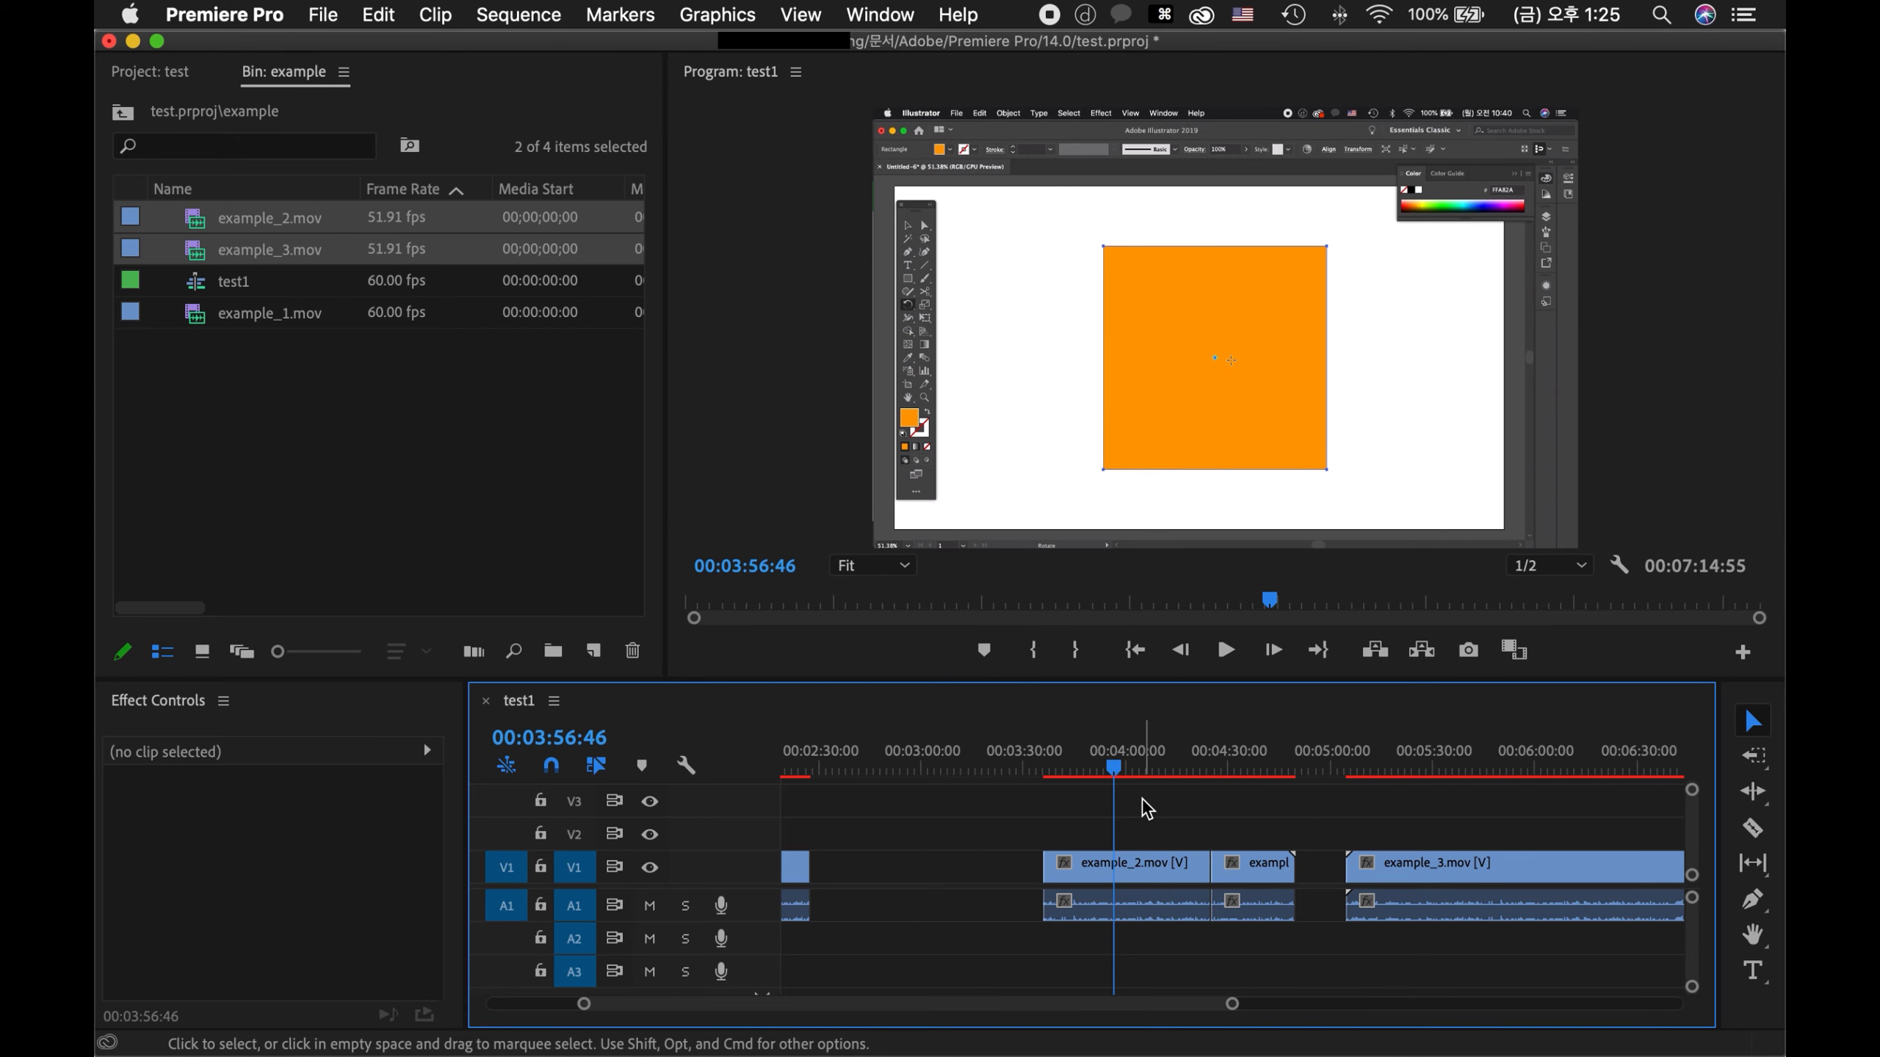
- Play short stretches of the sequence from 00:03:56:46 and from about 00:04:02, stopping at 00:04:04:02
{"action": "left_click", "coordinate": [1224, 651]}
{"action": "left_click", "coordinate": [1226, 652]}
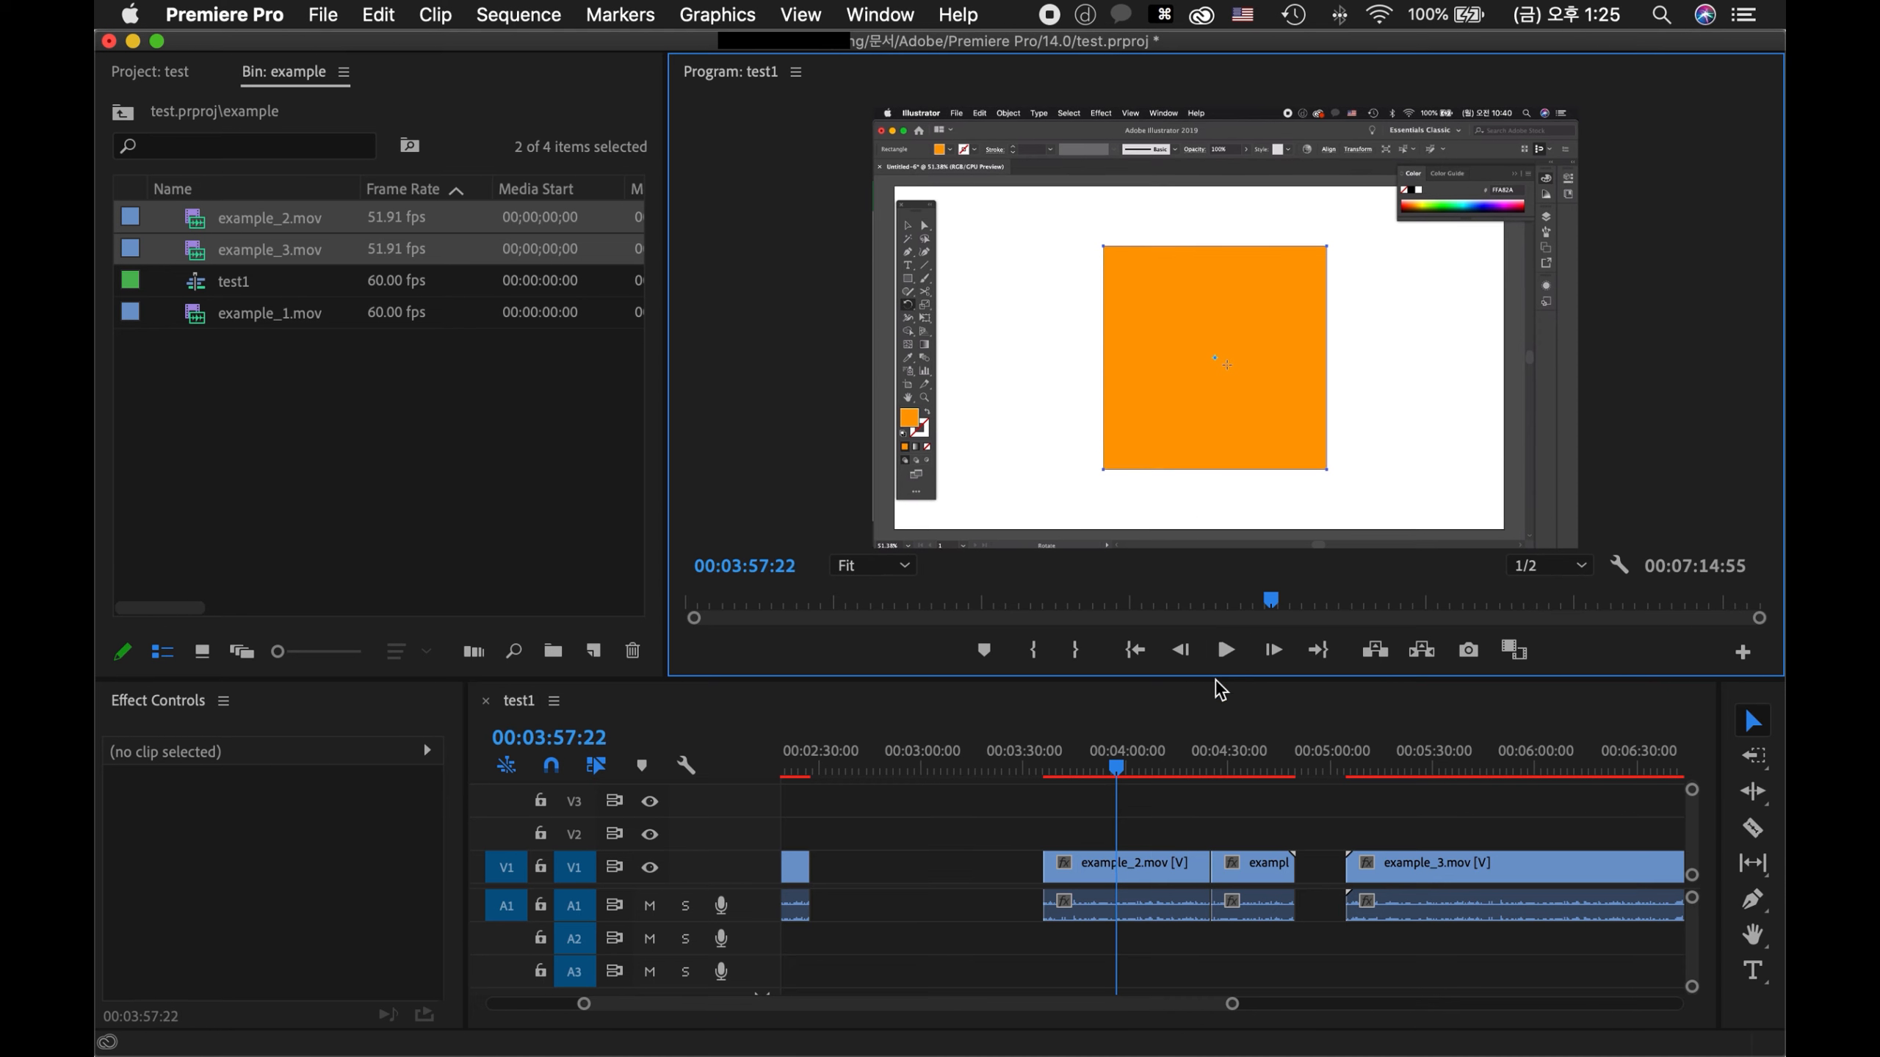
{"action": "left_click", "coordinate": [1133, 770]}
{"action": "key", "text": "space"}
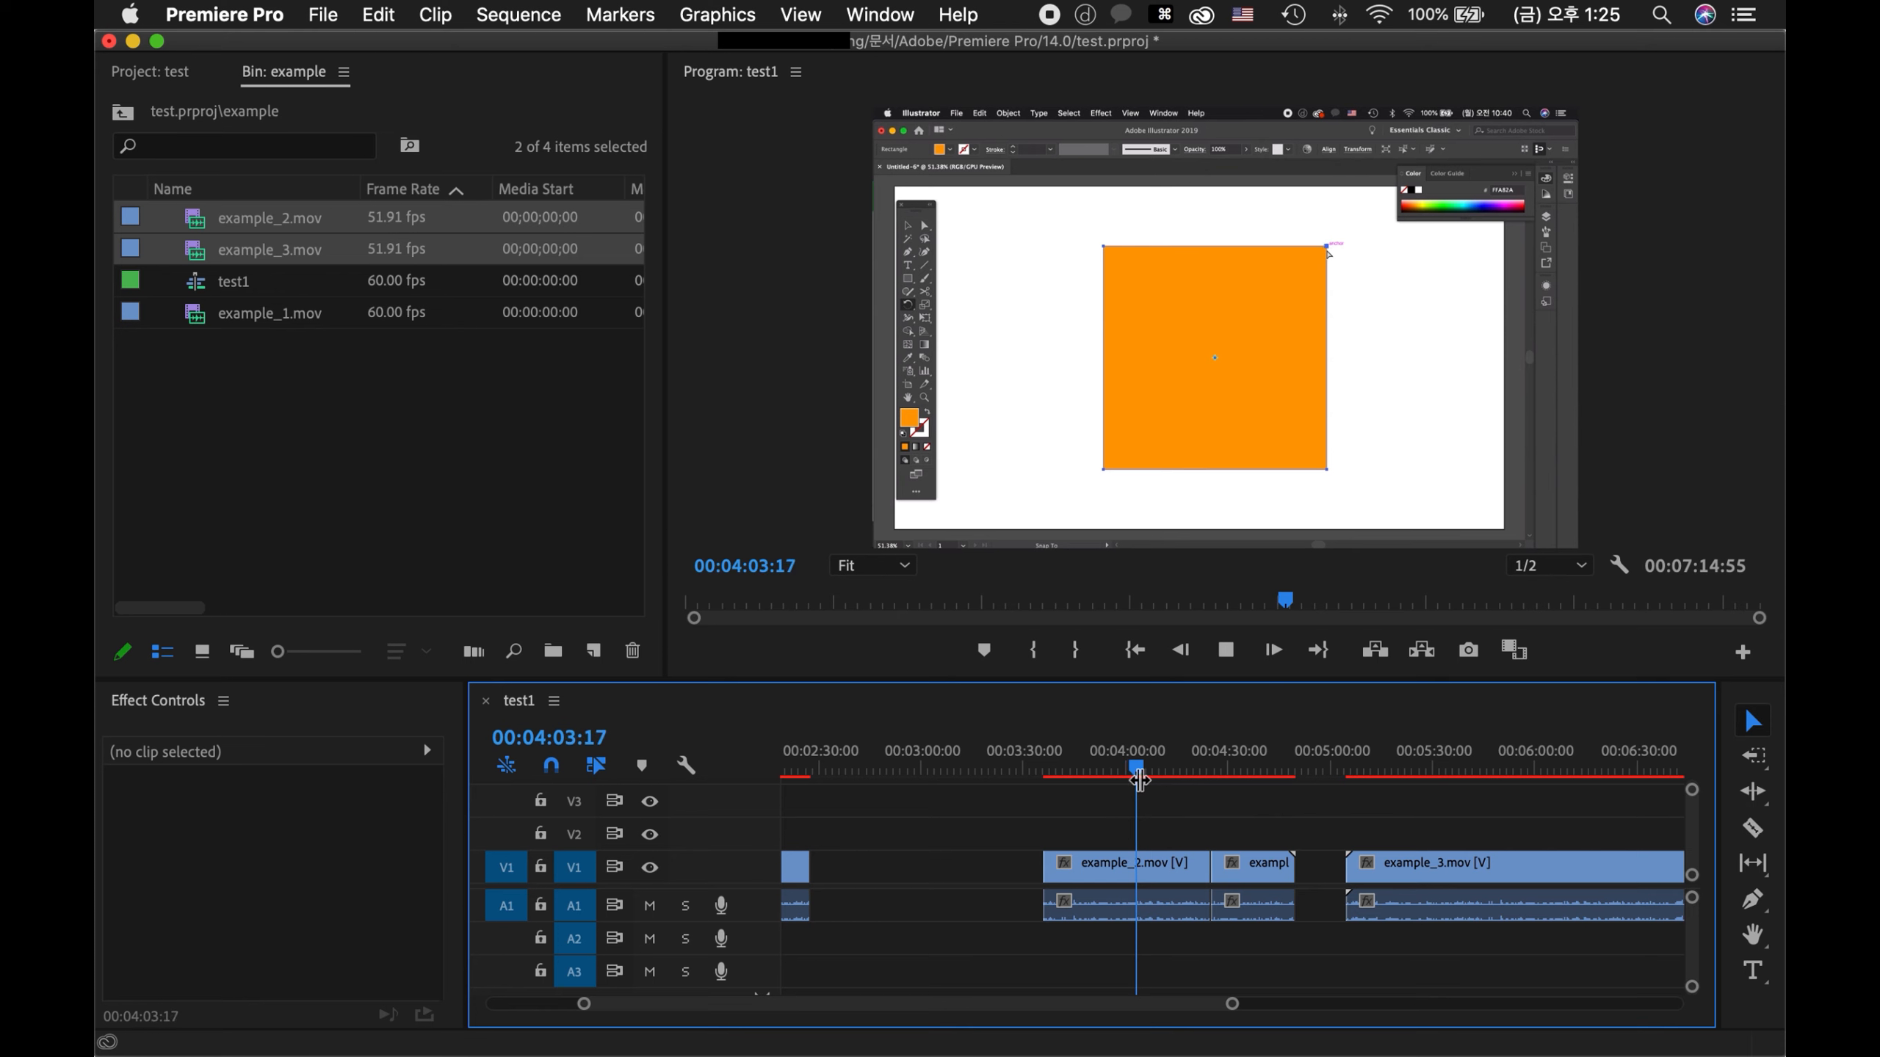
{"action": "key", "text": "space"}
{"action": "key", "text": "s"}
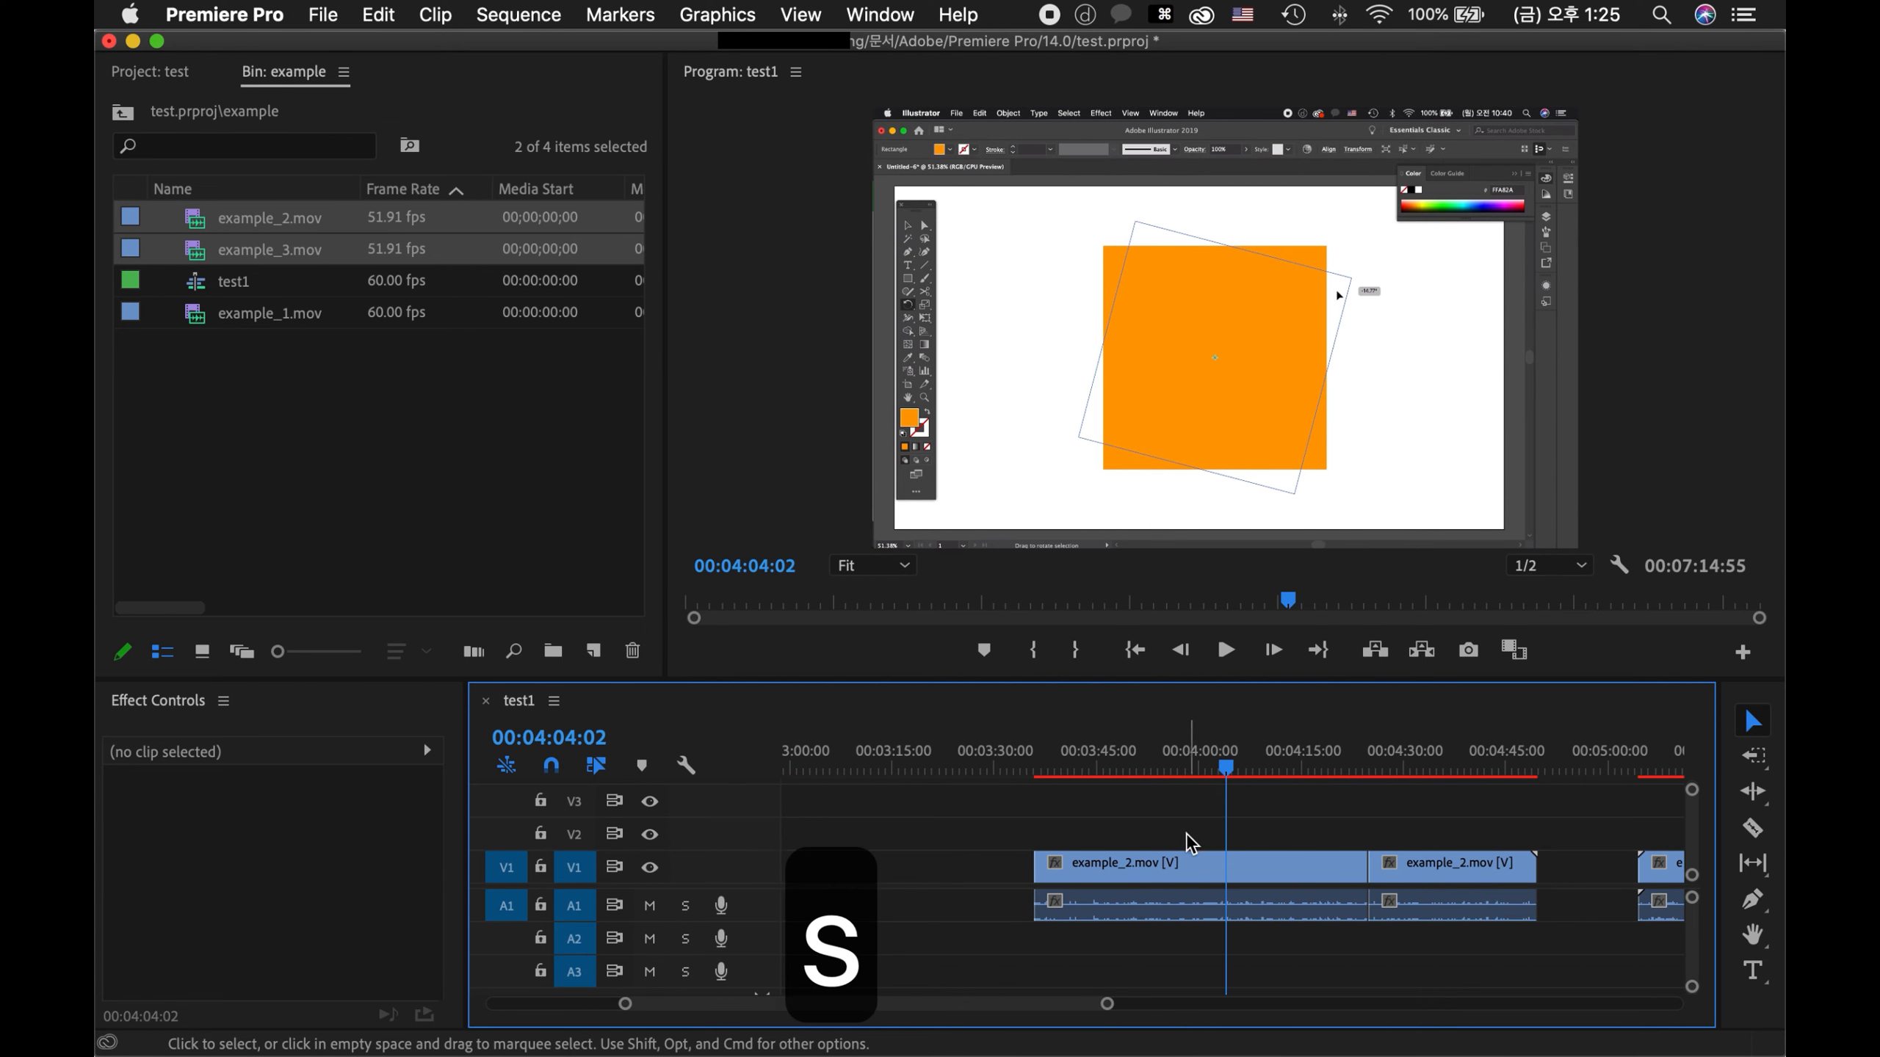
{"action": "key", "text": "a"}
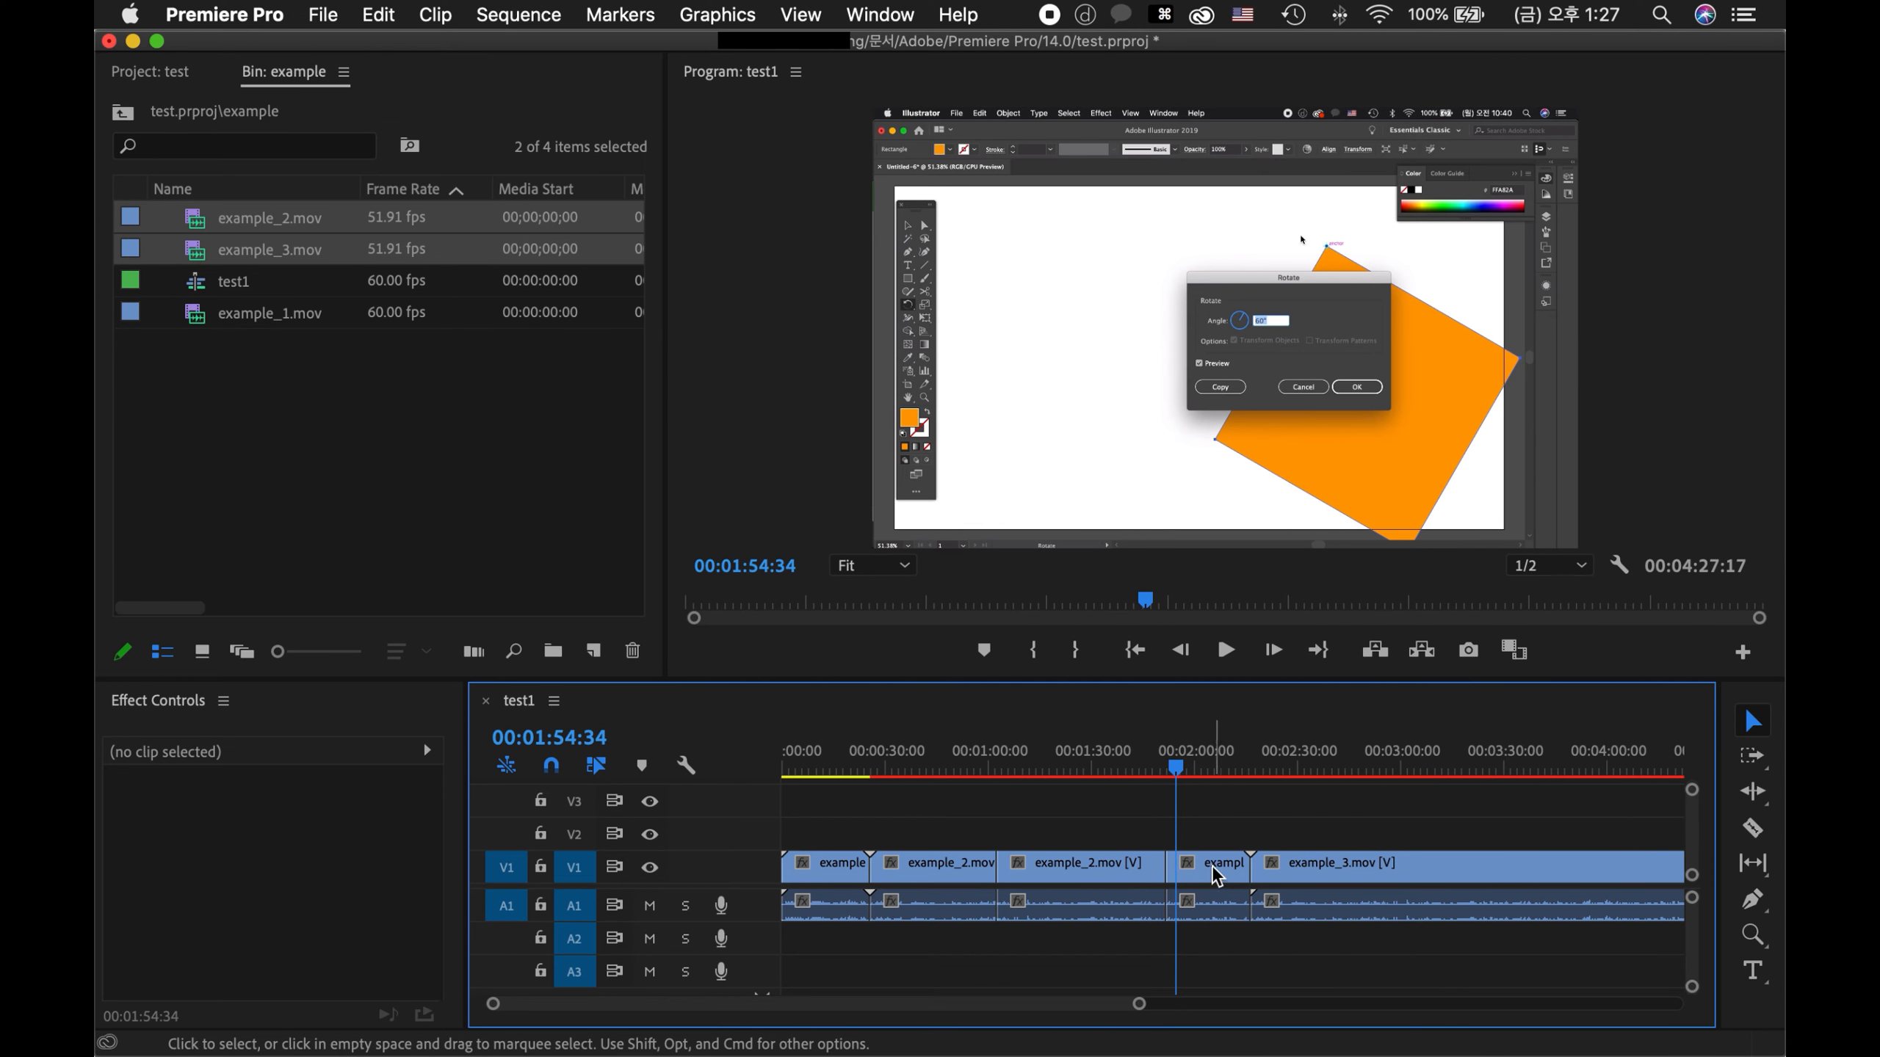
{"action": "key", "text": "a"}
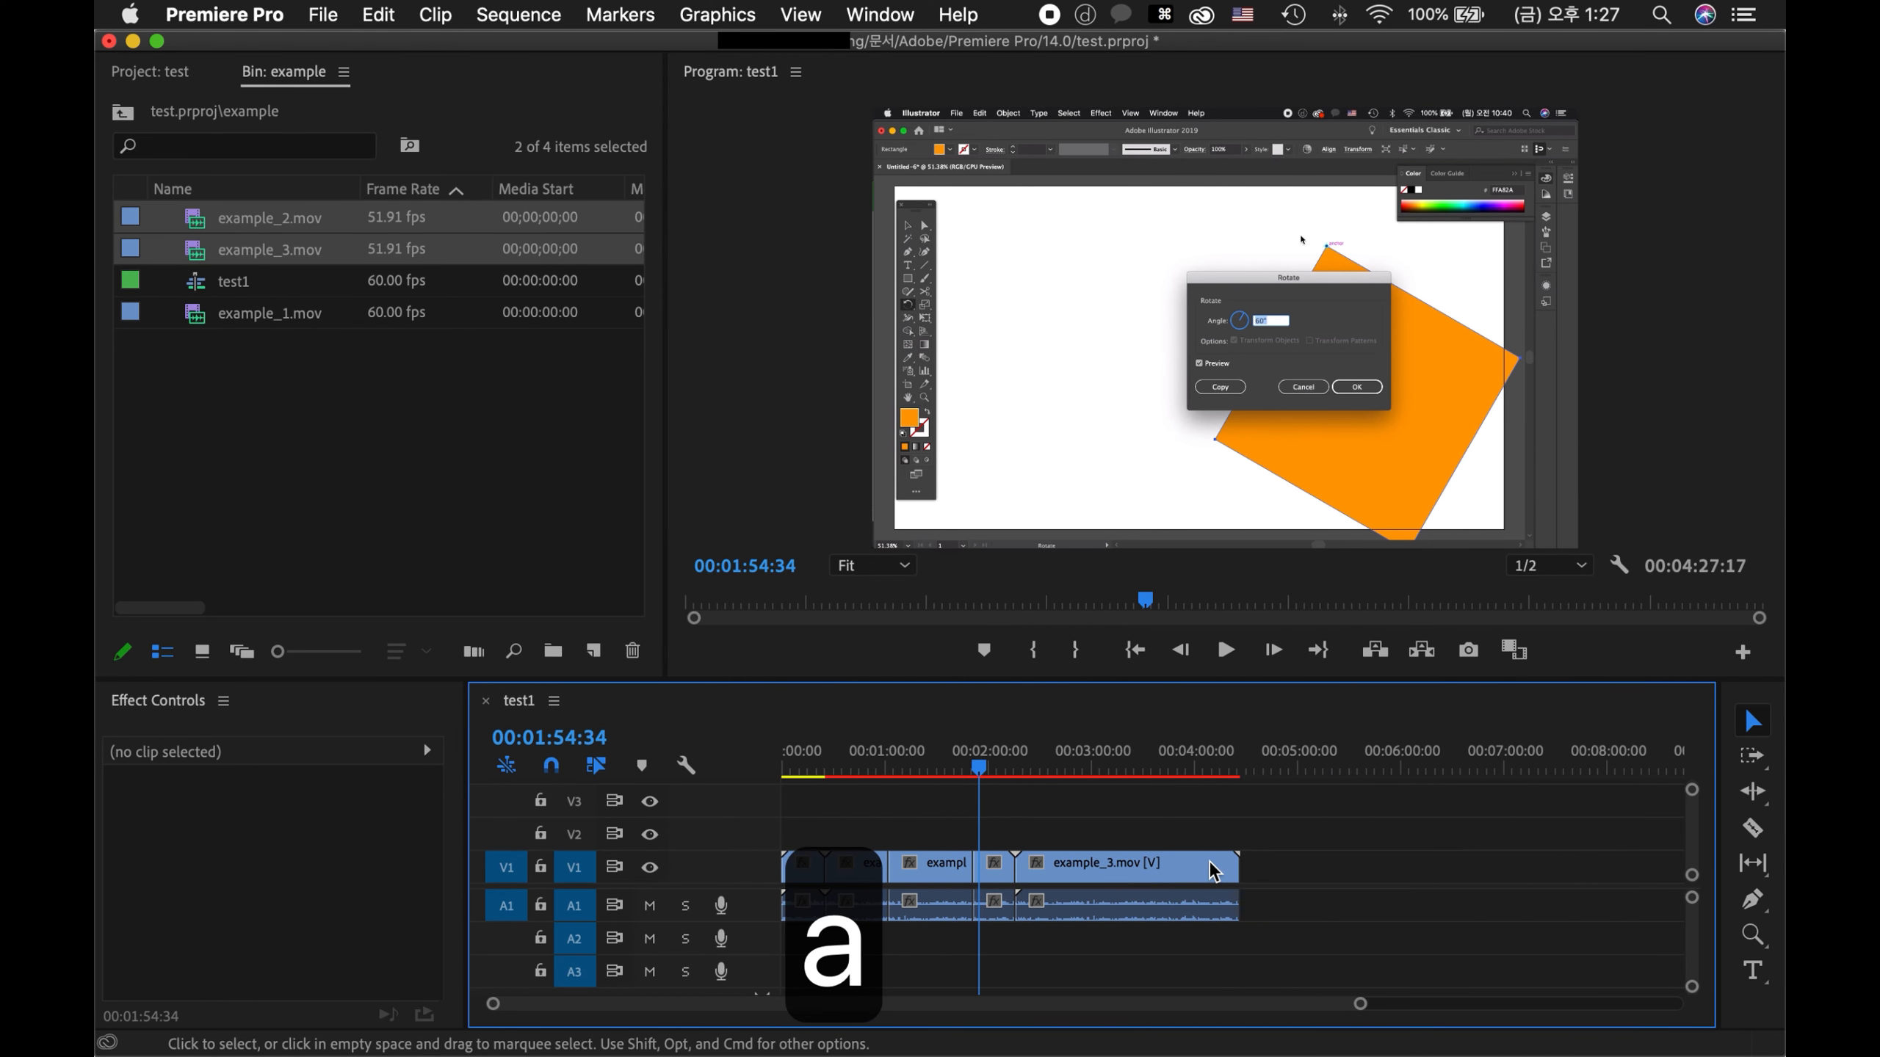
{"action": "left_click", "coordinate": [996, 872]}
{"action": "key", "text": "s"}
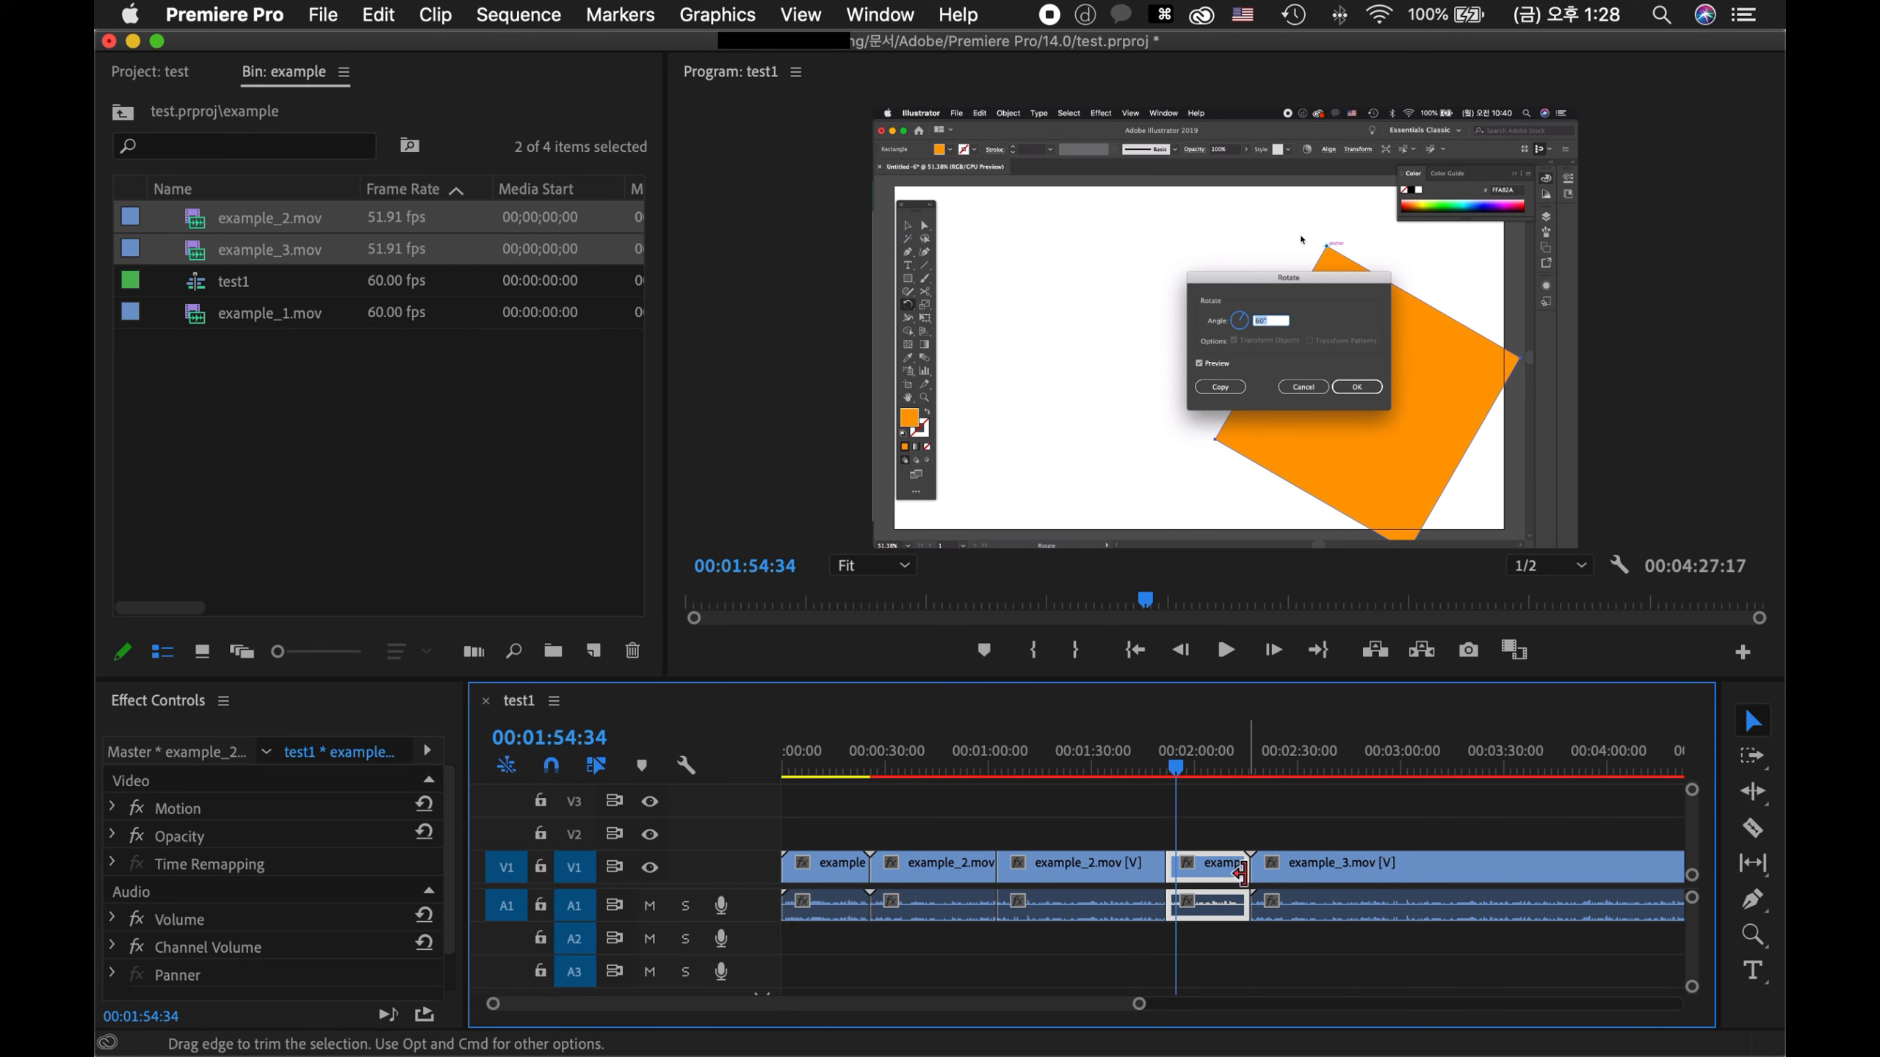
{"action": "left_click", "coordinate": [1091, 878]}
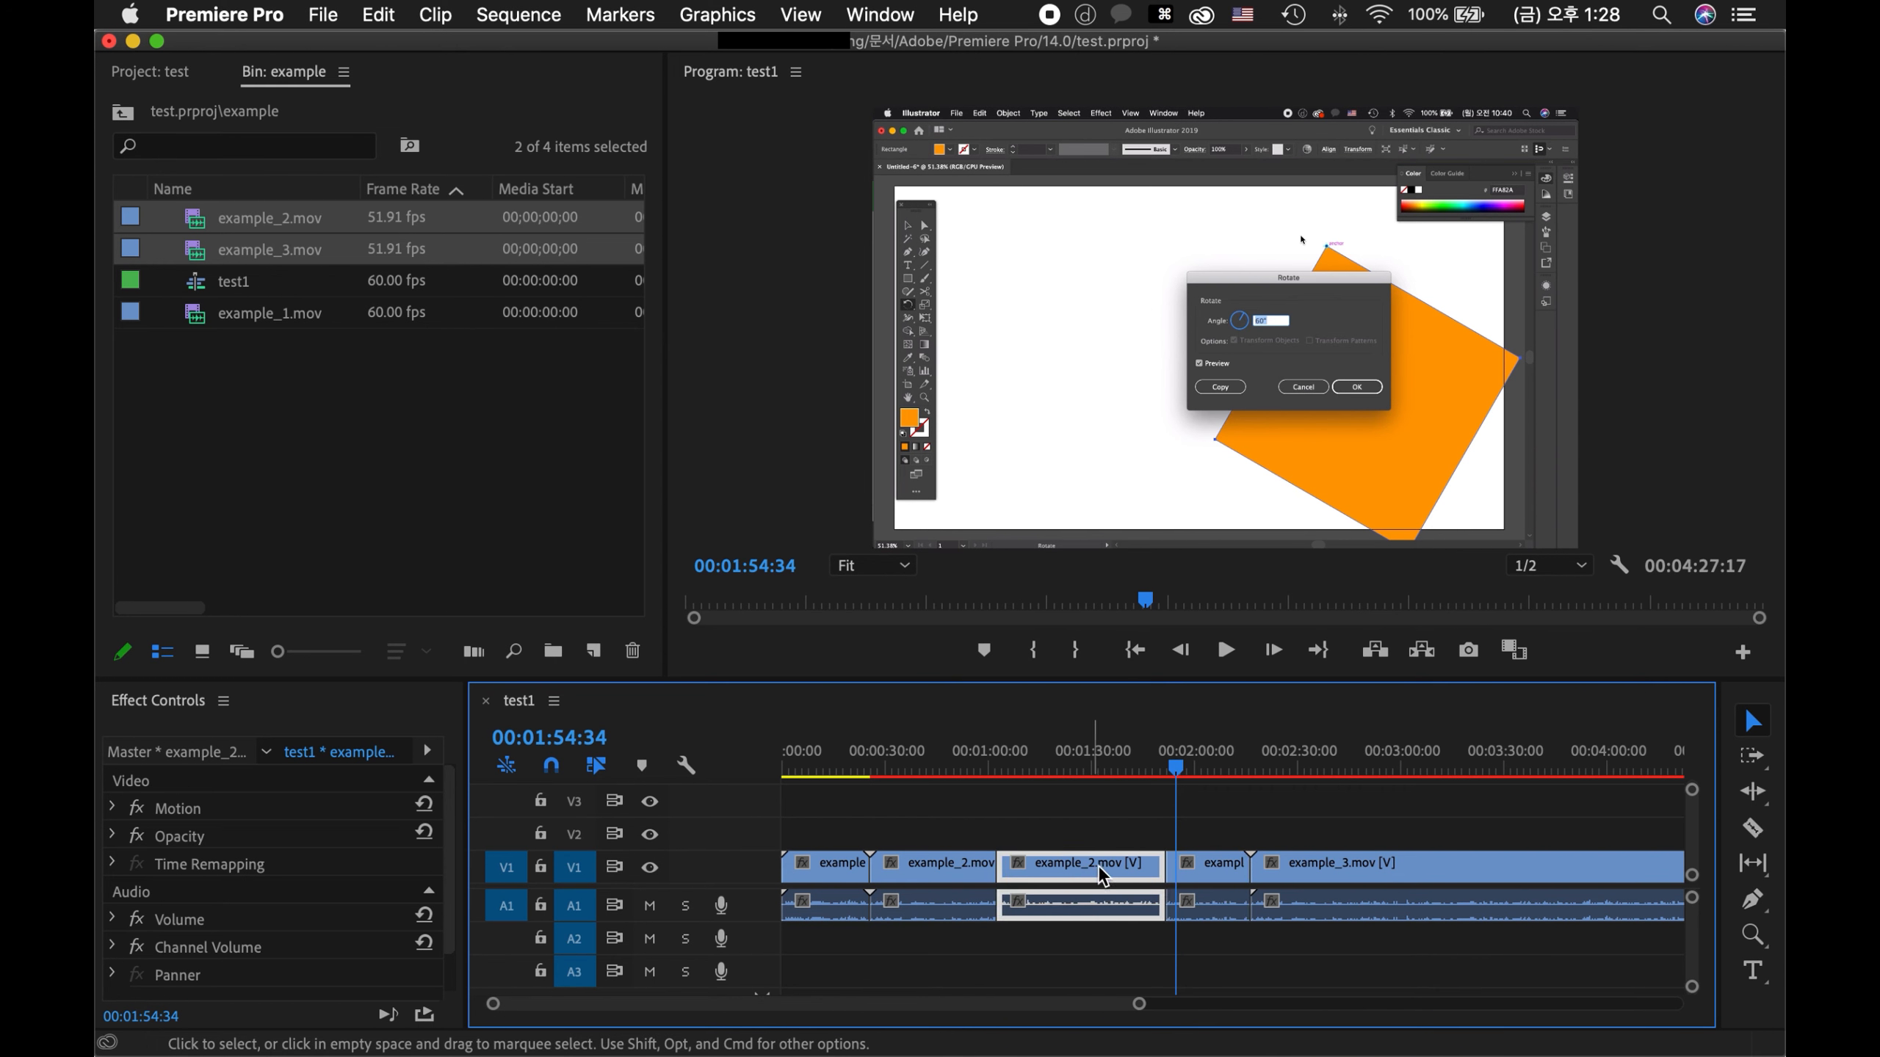
{"action": "left_click", "coordinate": [1229, 880]}
{"action": "left_click", "coordinate": [1077, 874]}
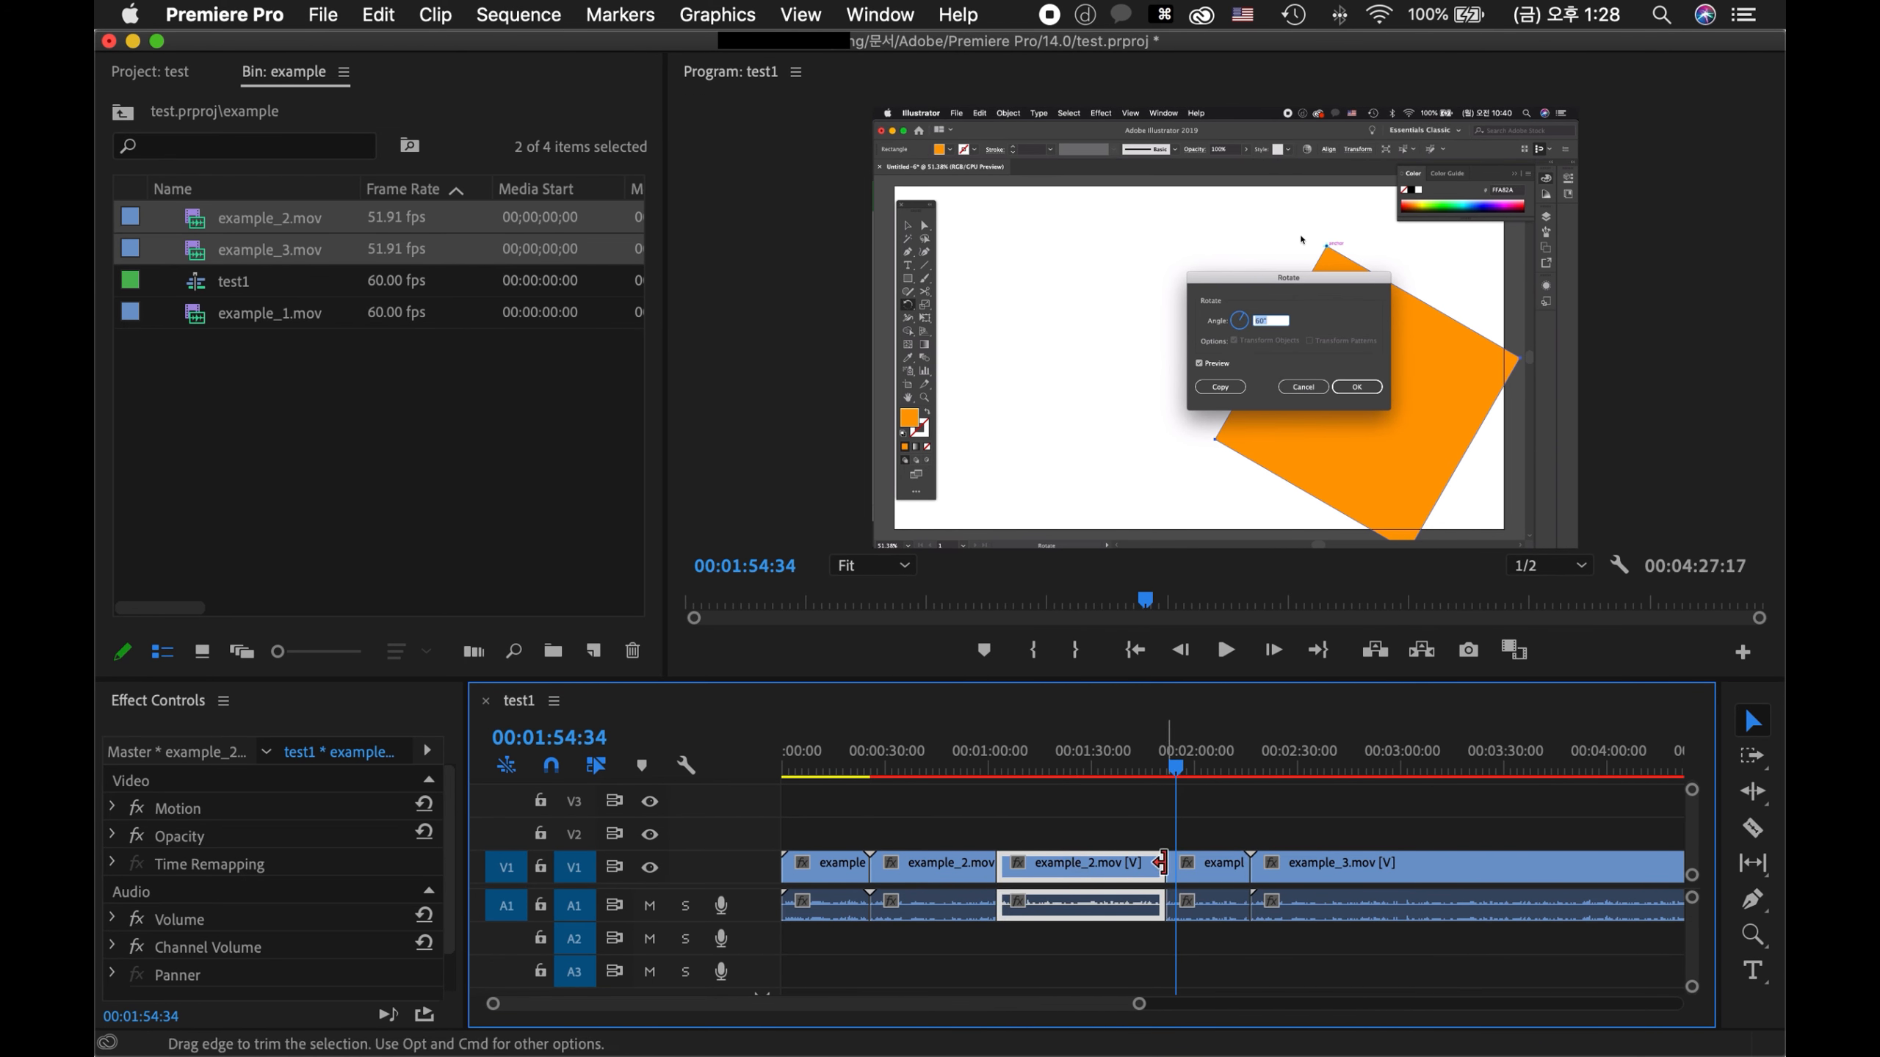
{"action": "left_click", "coordinate": [1204, 872]}
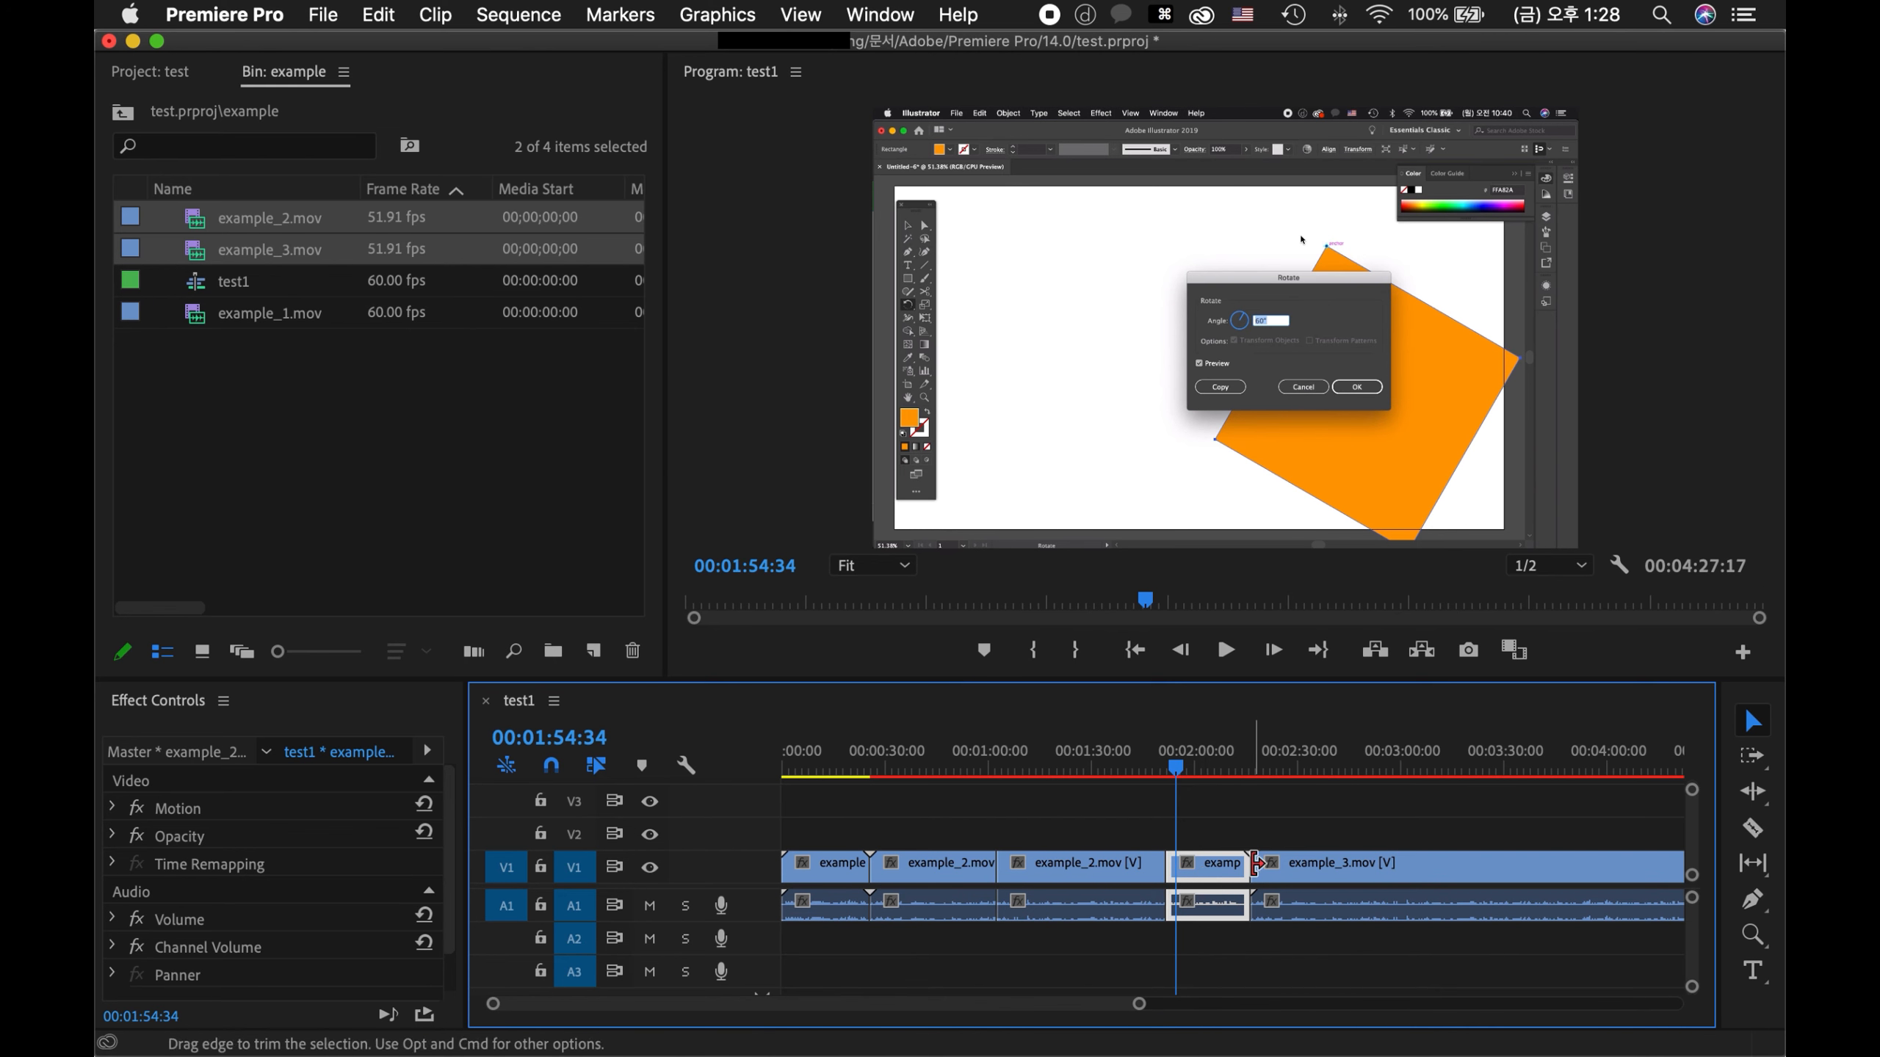
- Shift the short last example_2.mov piece and everything after it so that piece starts at about 00:03:27
{"action": "key", "text": "a"}
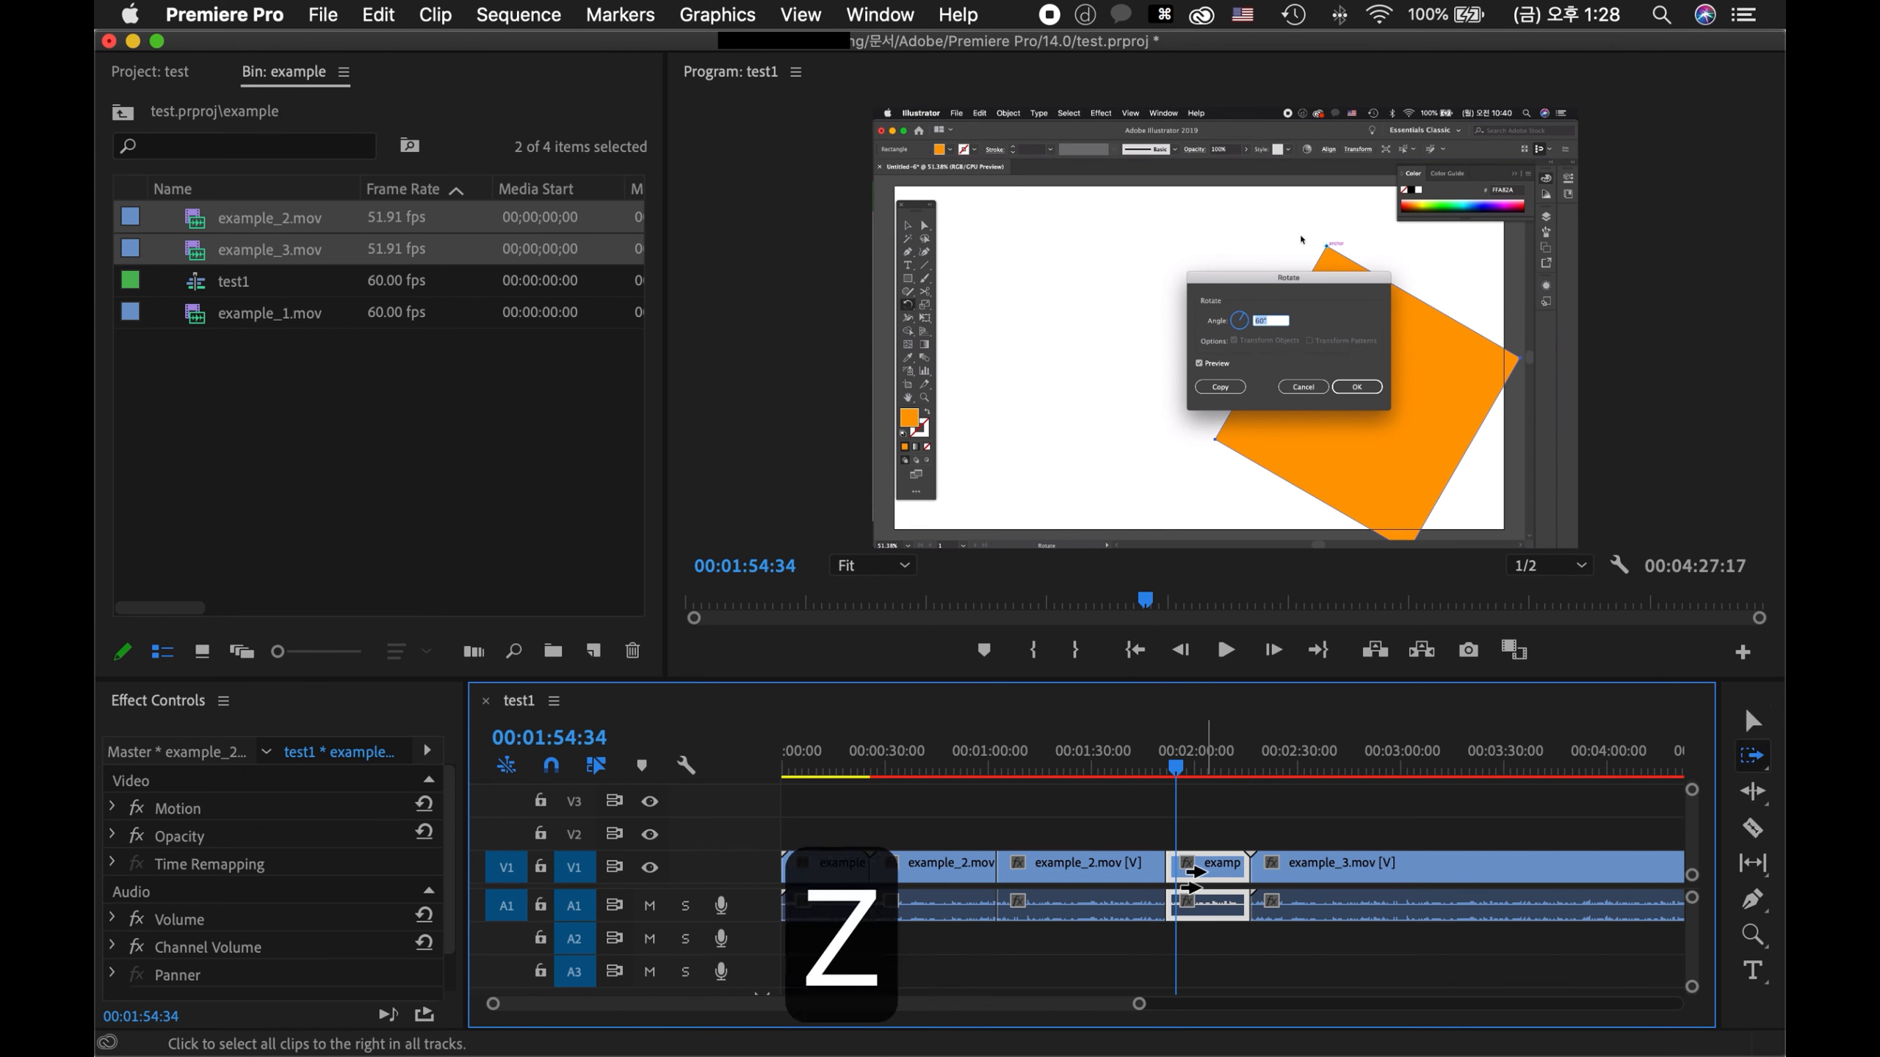
{"action": "left_click_drag", "start_coordinate": [1208, 876], "coordinate": [1533, 883]}
{"action": "key", "text": "v"}
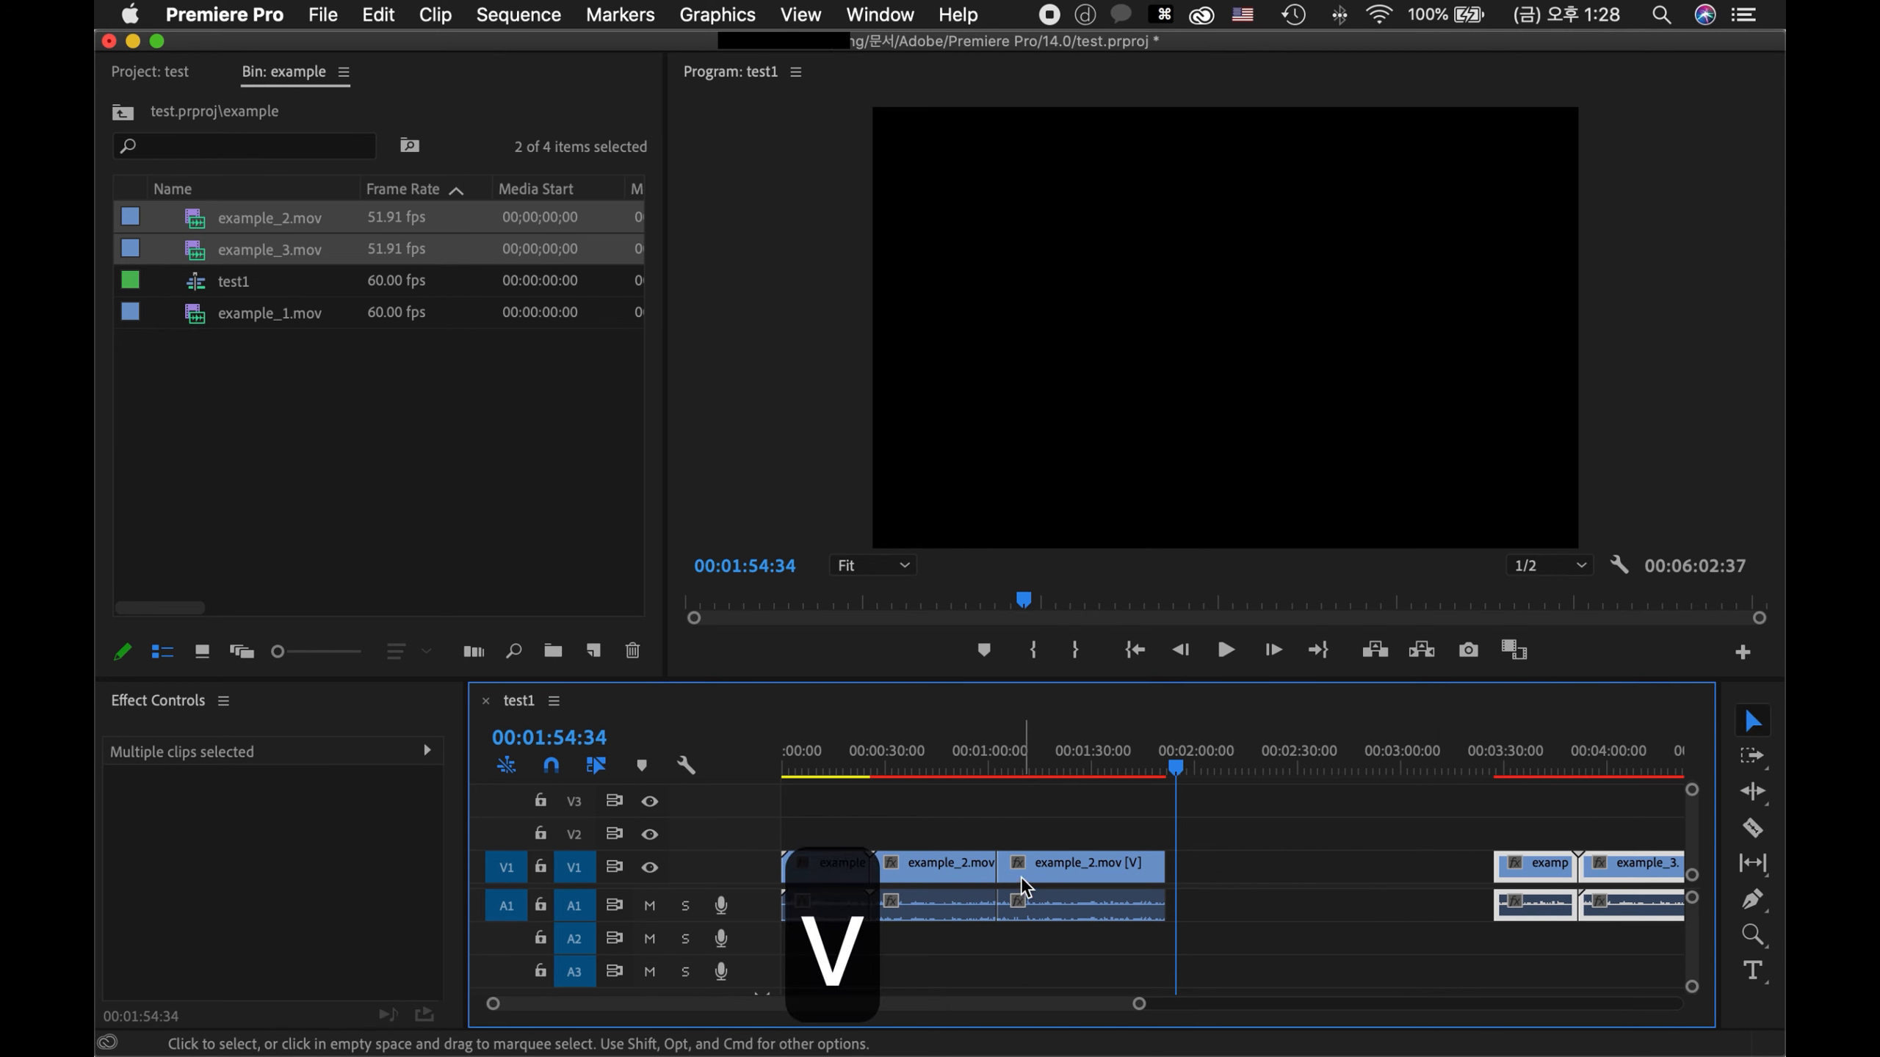
- Place the short example_2.mov piece directly before the longer one by moving both manually, and delete the remaining gap before example_3.mov
{"action": "left_click", "coordinate": [1125, 875]}
{"action": "left_click_drag", "start_coordinate": [1180, 881], "coordinate": [1005, 879]}
{"action": "left_click", "coordinate": [1501, 877]}
{"action": "left_click_drag", "start_coordinate": [1389, 877], "coordinate": [1173, 882]}
{"action": "left_click", "coordinate": [1354, 884]}
{"action": "key", "text": "BackSpace"}
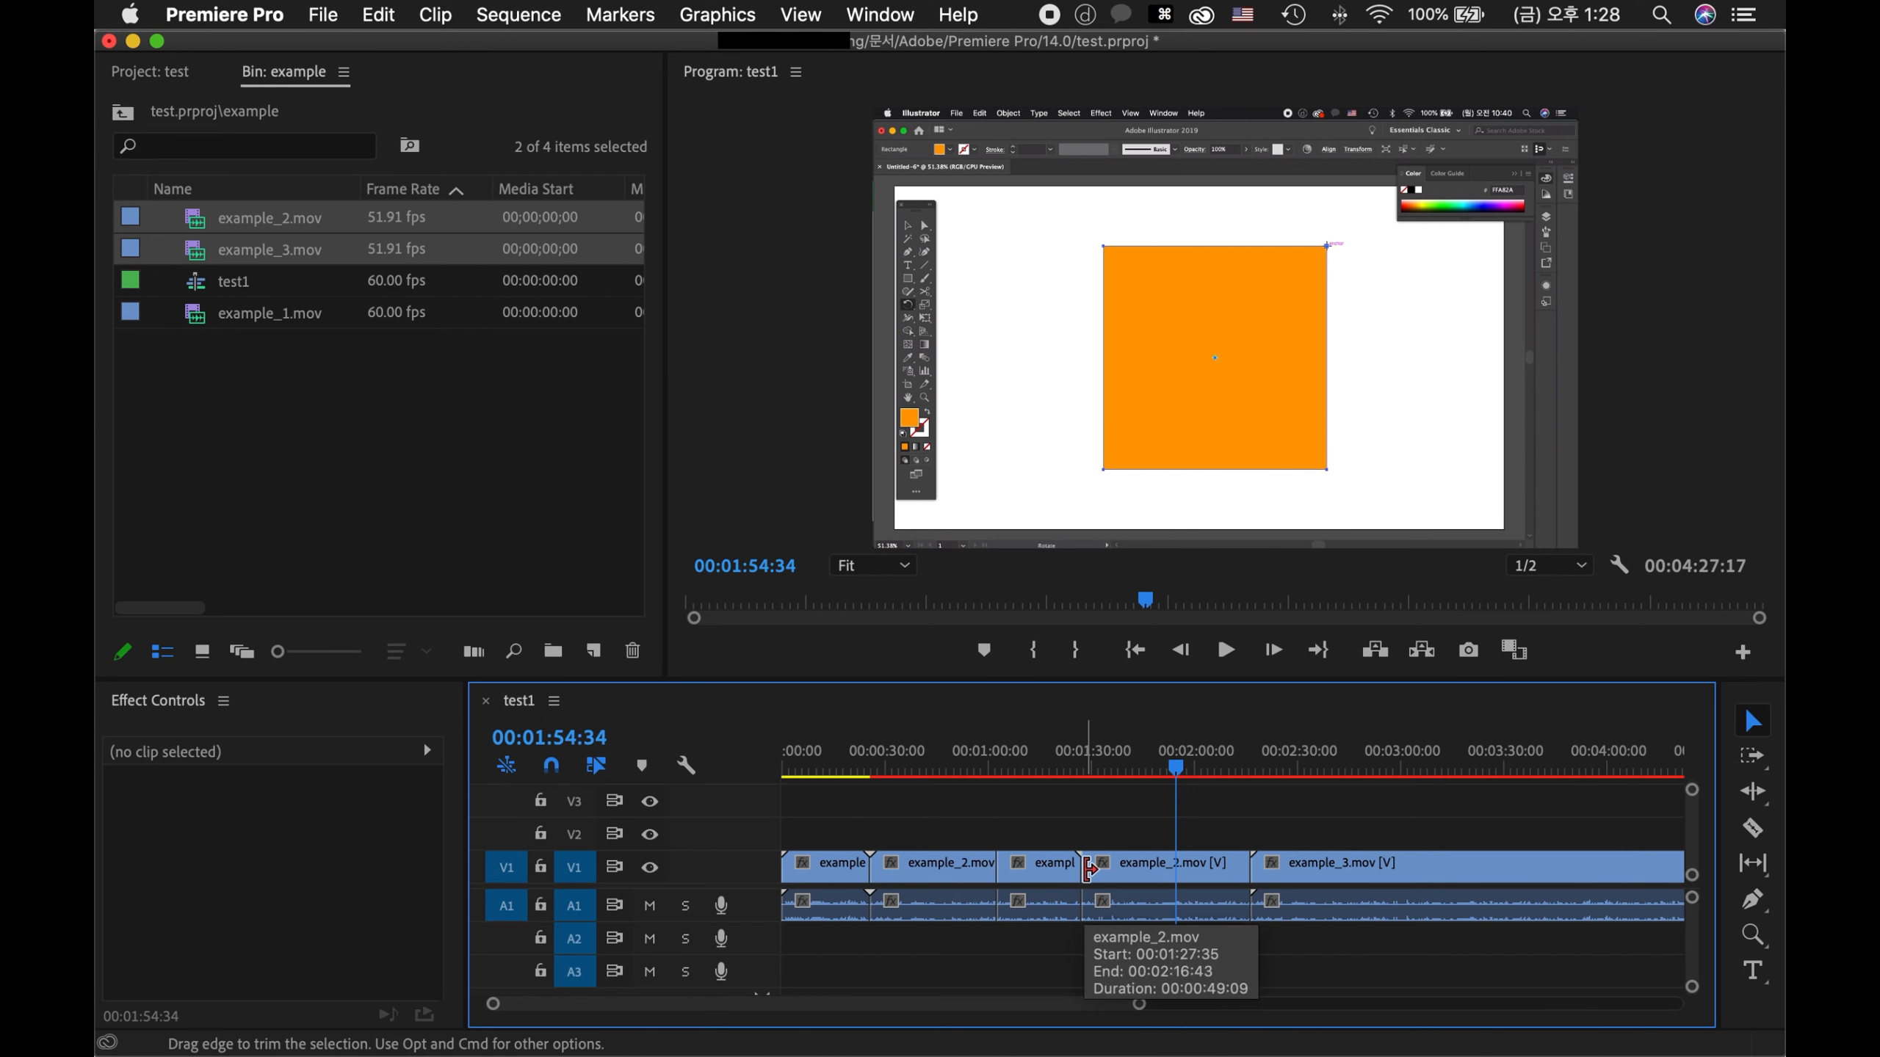
- Undo the gap removal and the manual swap of the last two example_2.mov pieces
{"action": "key", "text": "cmd+z"}
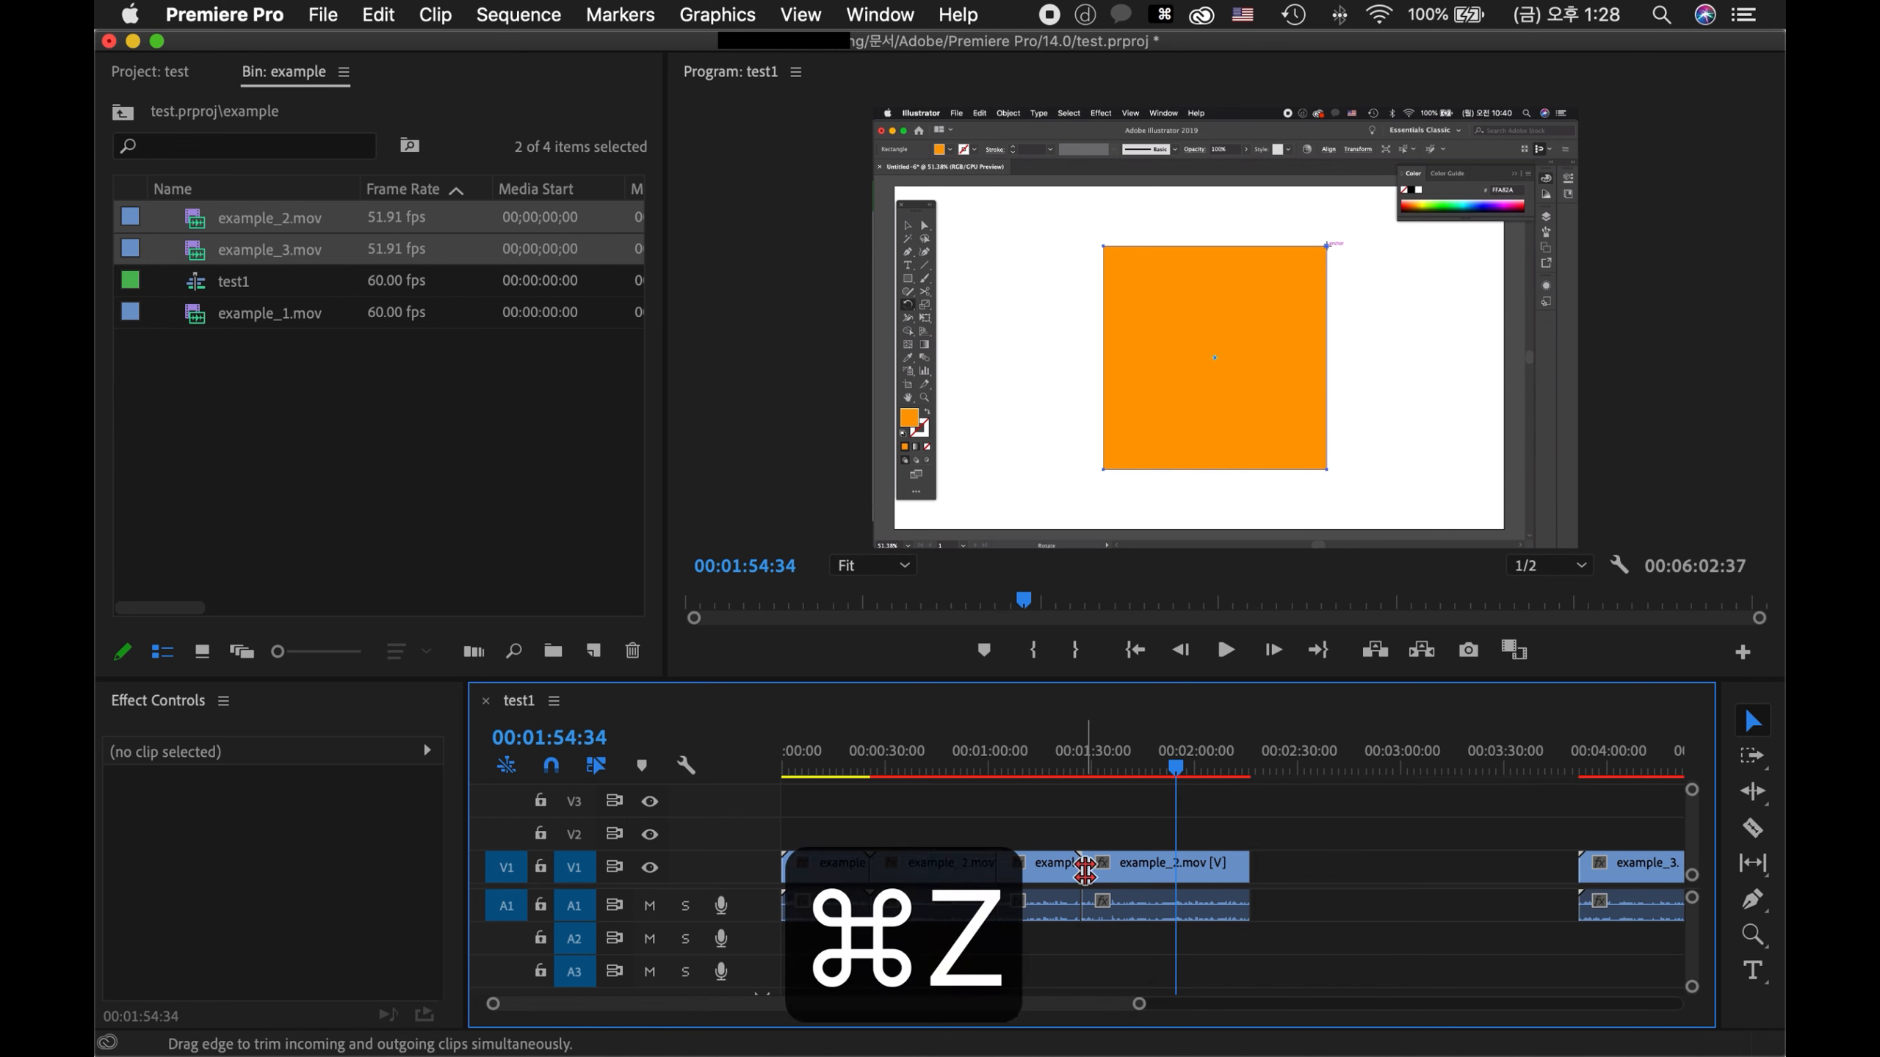
{"action": "key", "text": "cmd+z"}
{"action": "key", "text": "cmd+z"}
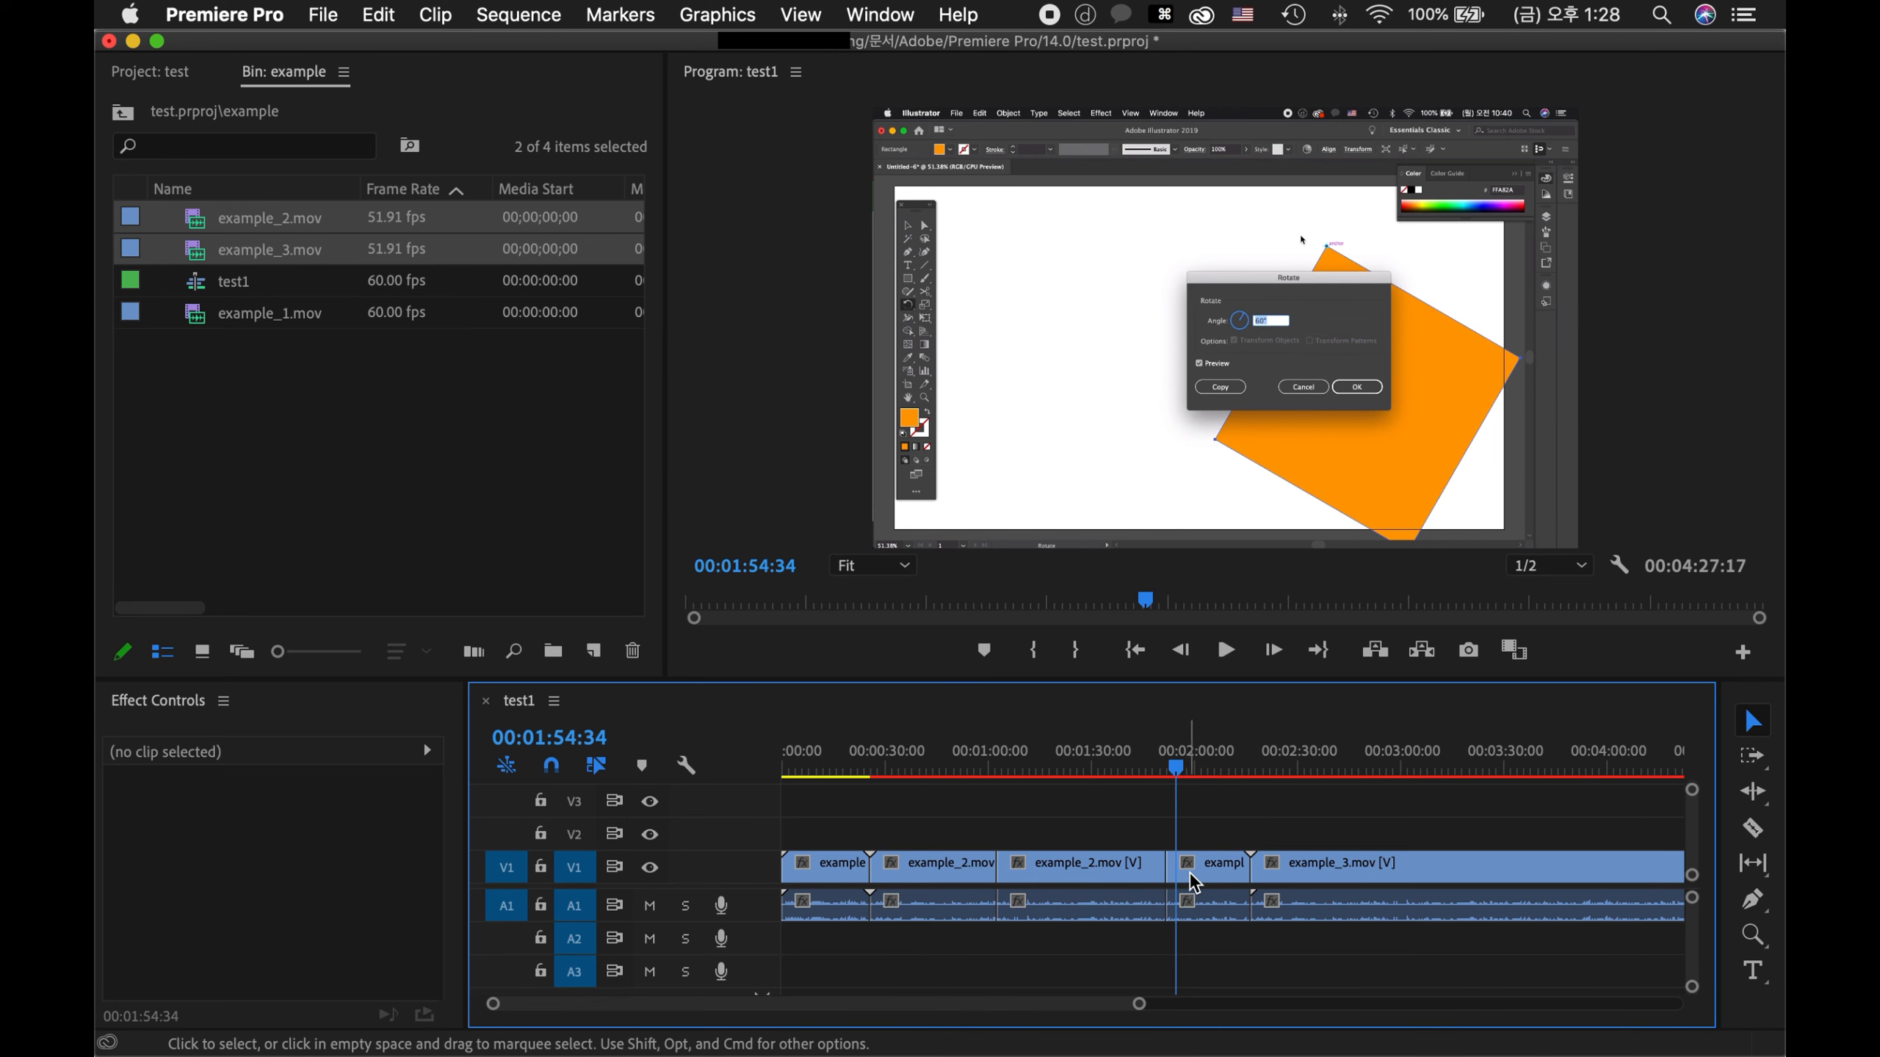
- Rearrange the short last example_2.mov piece ahead of the longer one, shifting it by -00:00:49:09 without gaps, and select the longer piece
{"action": "left_click", "coordinate": [1207, 888]}
{"action": "left_click", "coordinate": [1079, 885]}
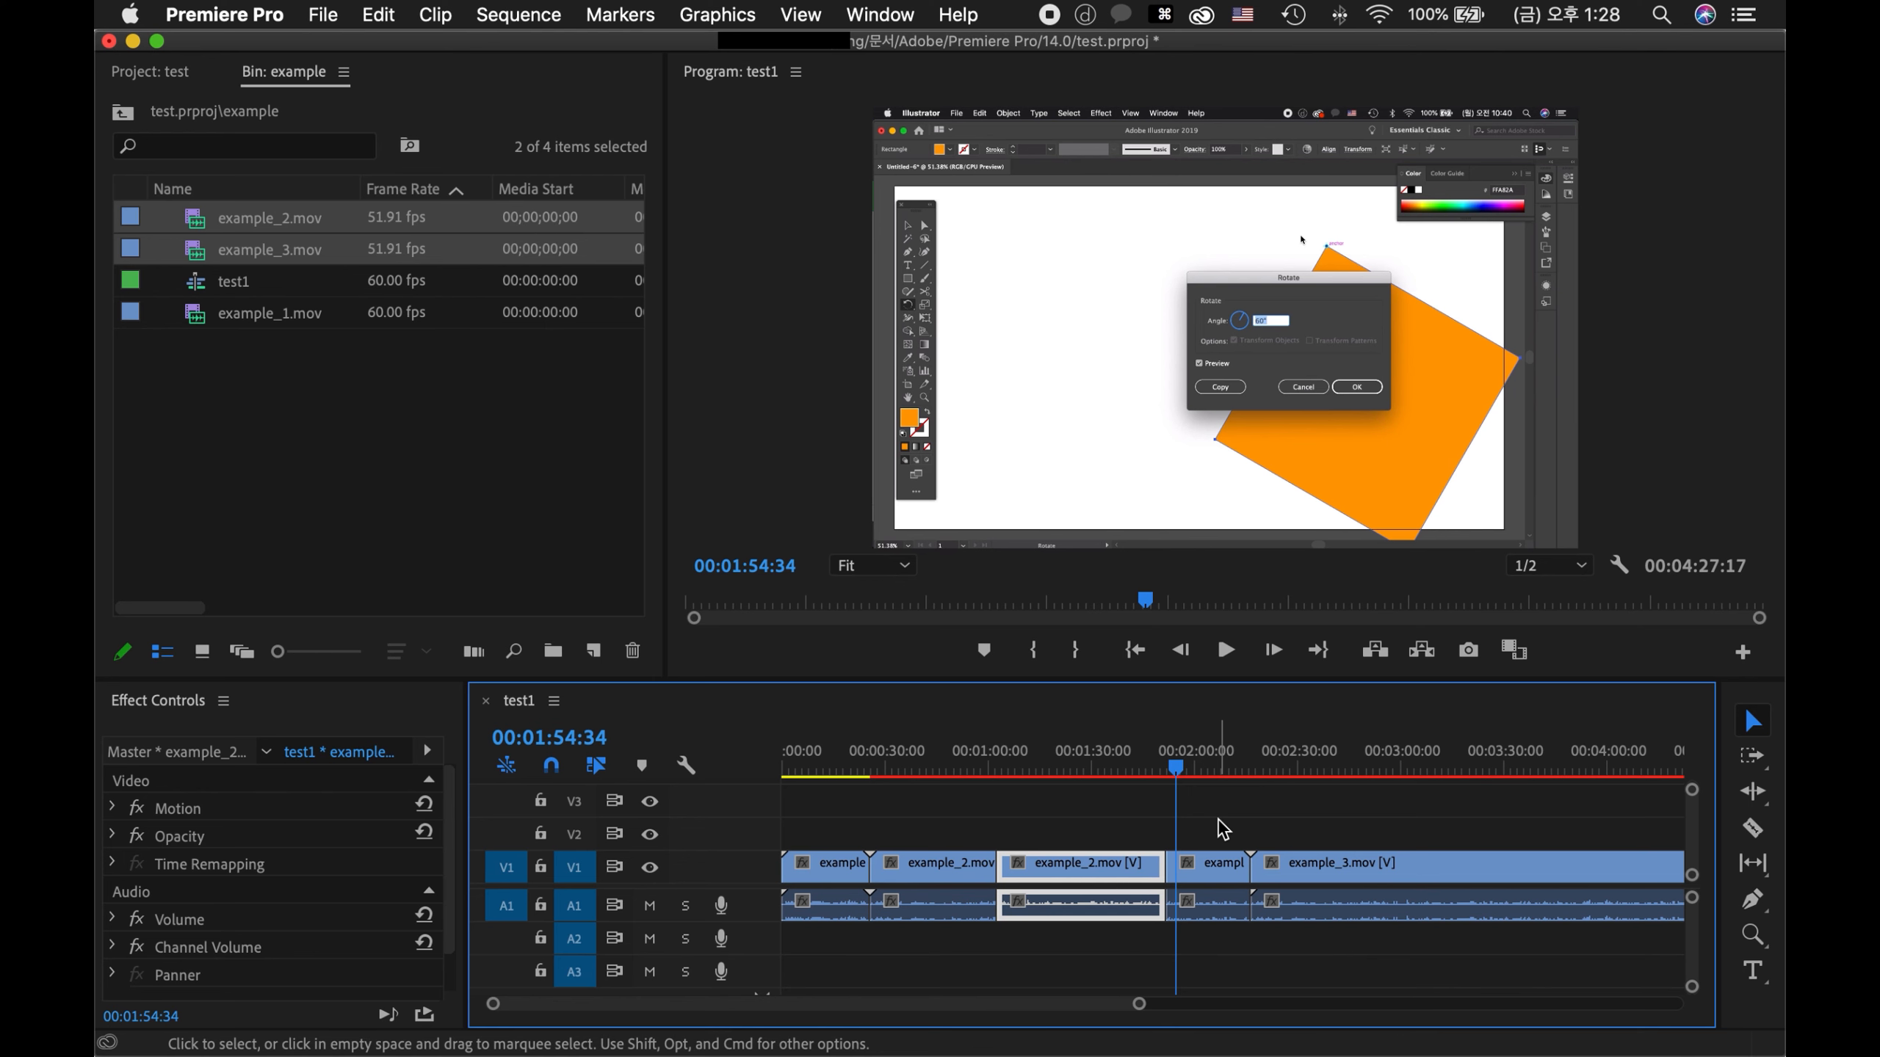
{"action": "left_click", "coordinate": [1205, 879]}
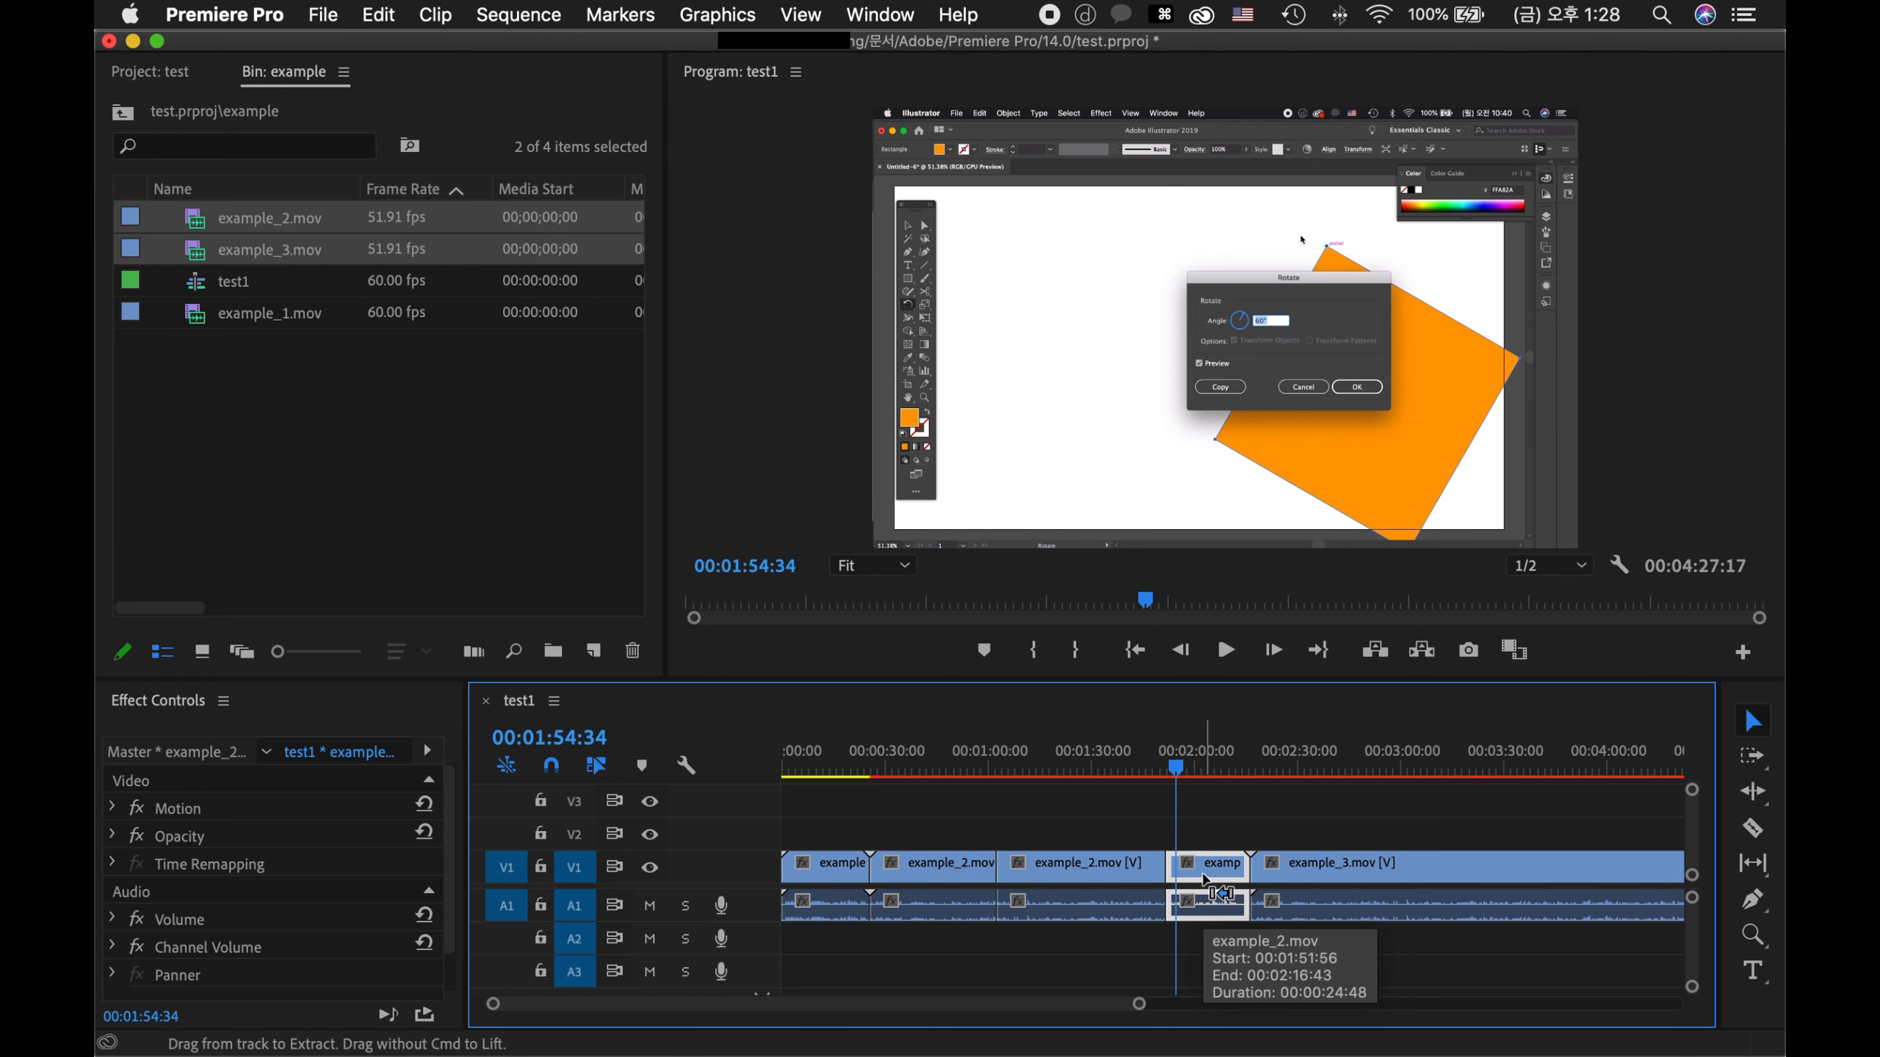
{"action": "left_click_drag", "start_coordinate": [1203, 876], "coordinate": [1204, 876]}
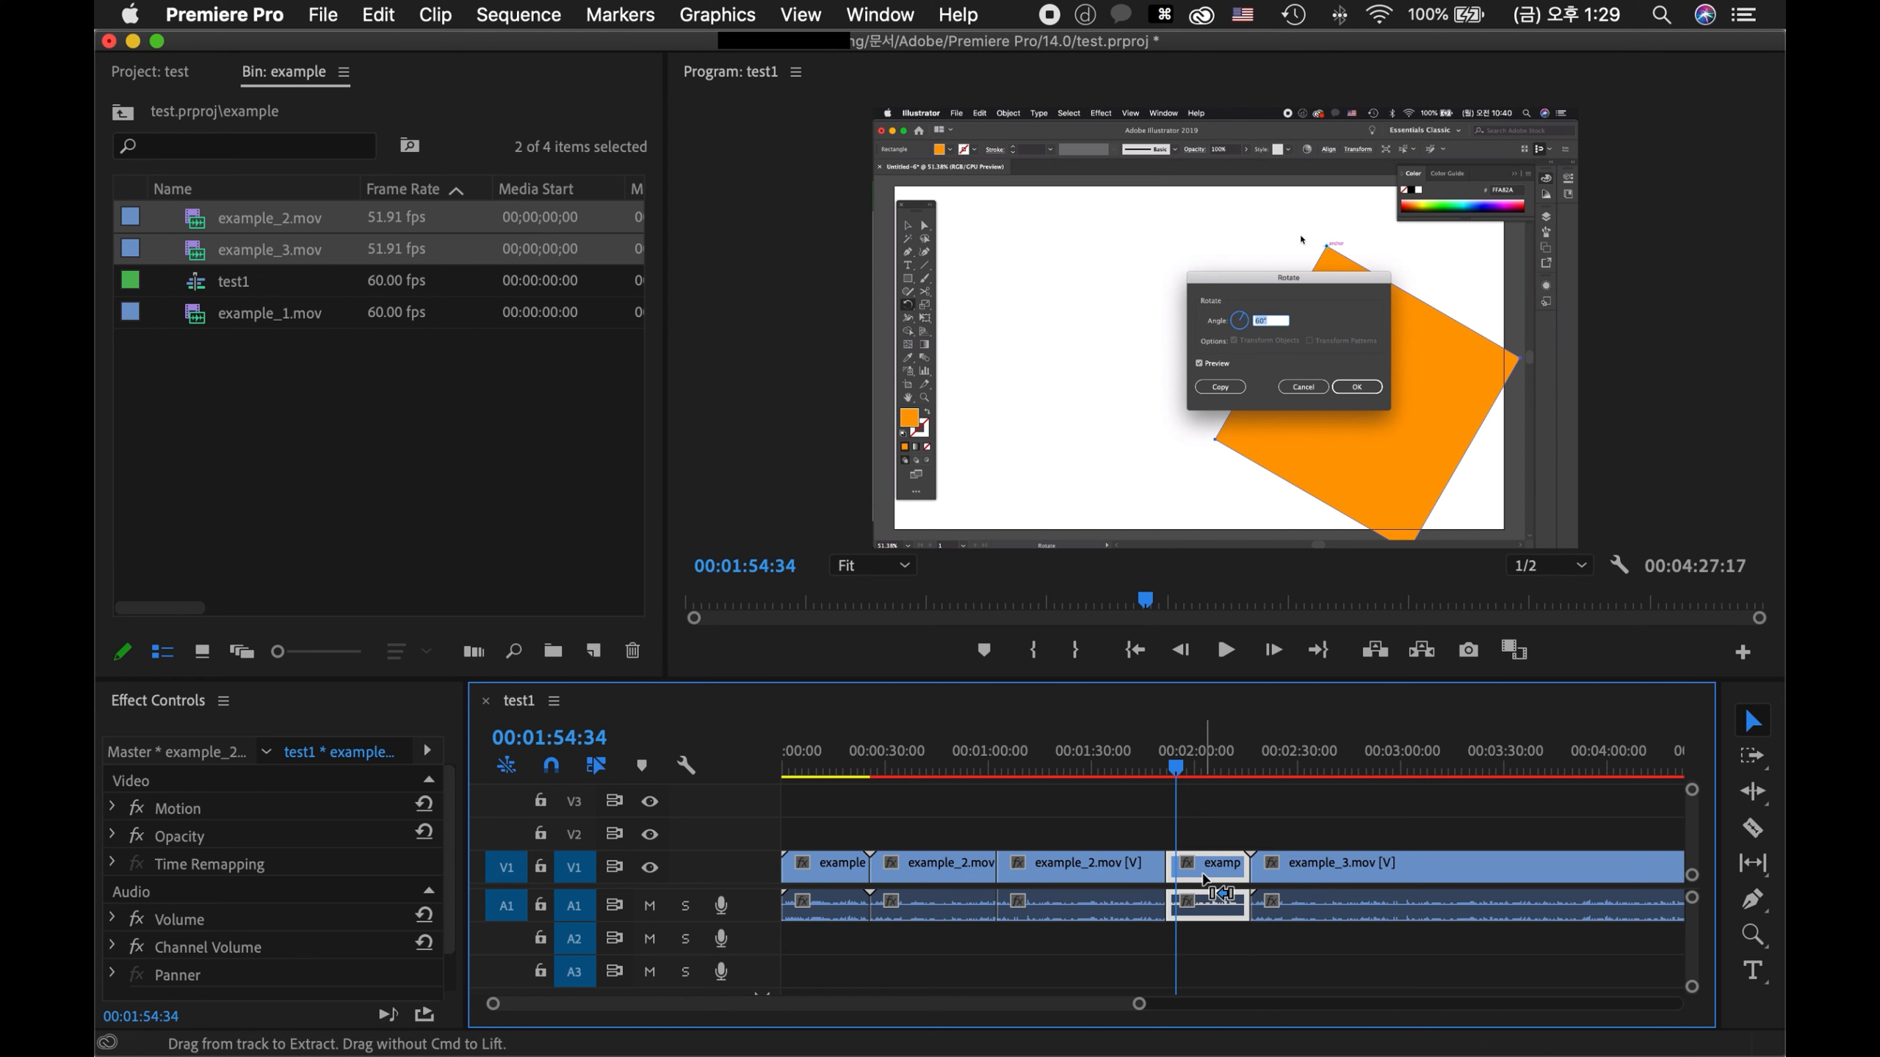
{"action": "left_click_drag", "start_coordinate": [1203, 876], "coordinate": [1040, 877]}
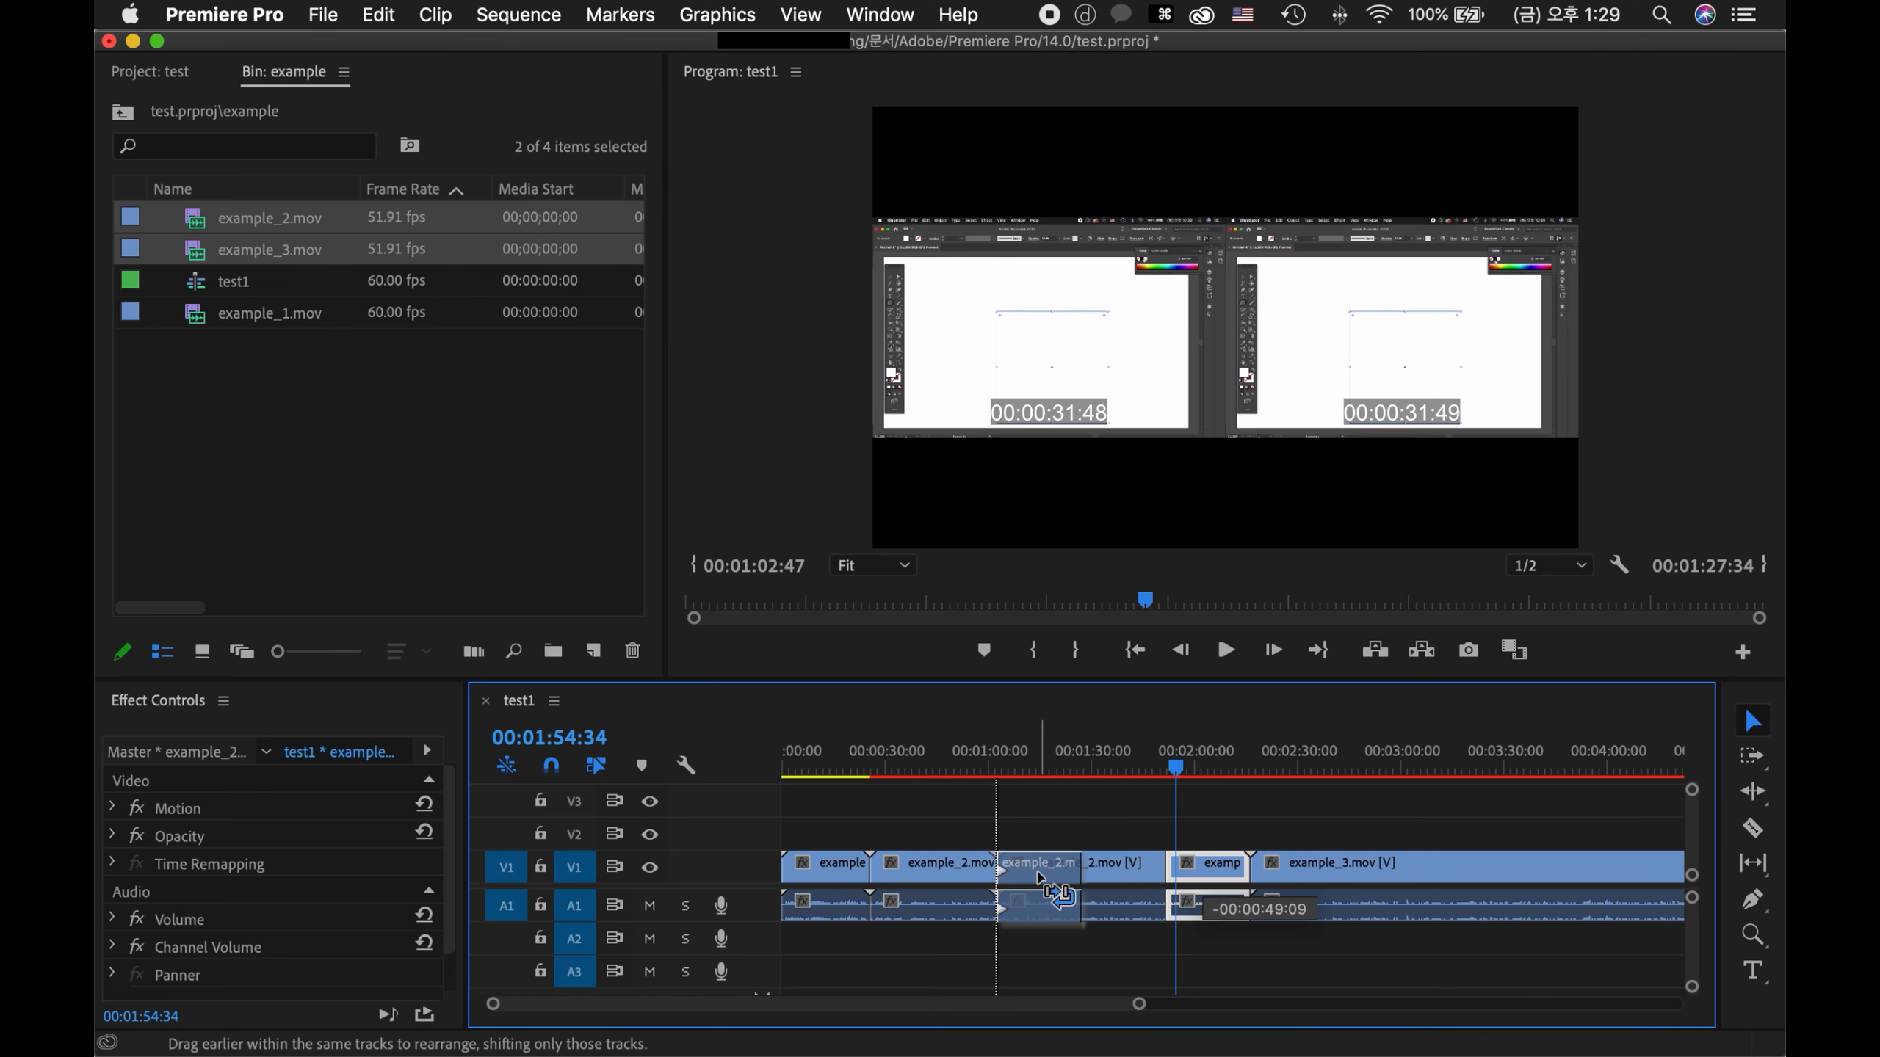
{"action": "left_click_drag", "start_coordinate": [1040, 878], "coordinate": [1042, 882]}
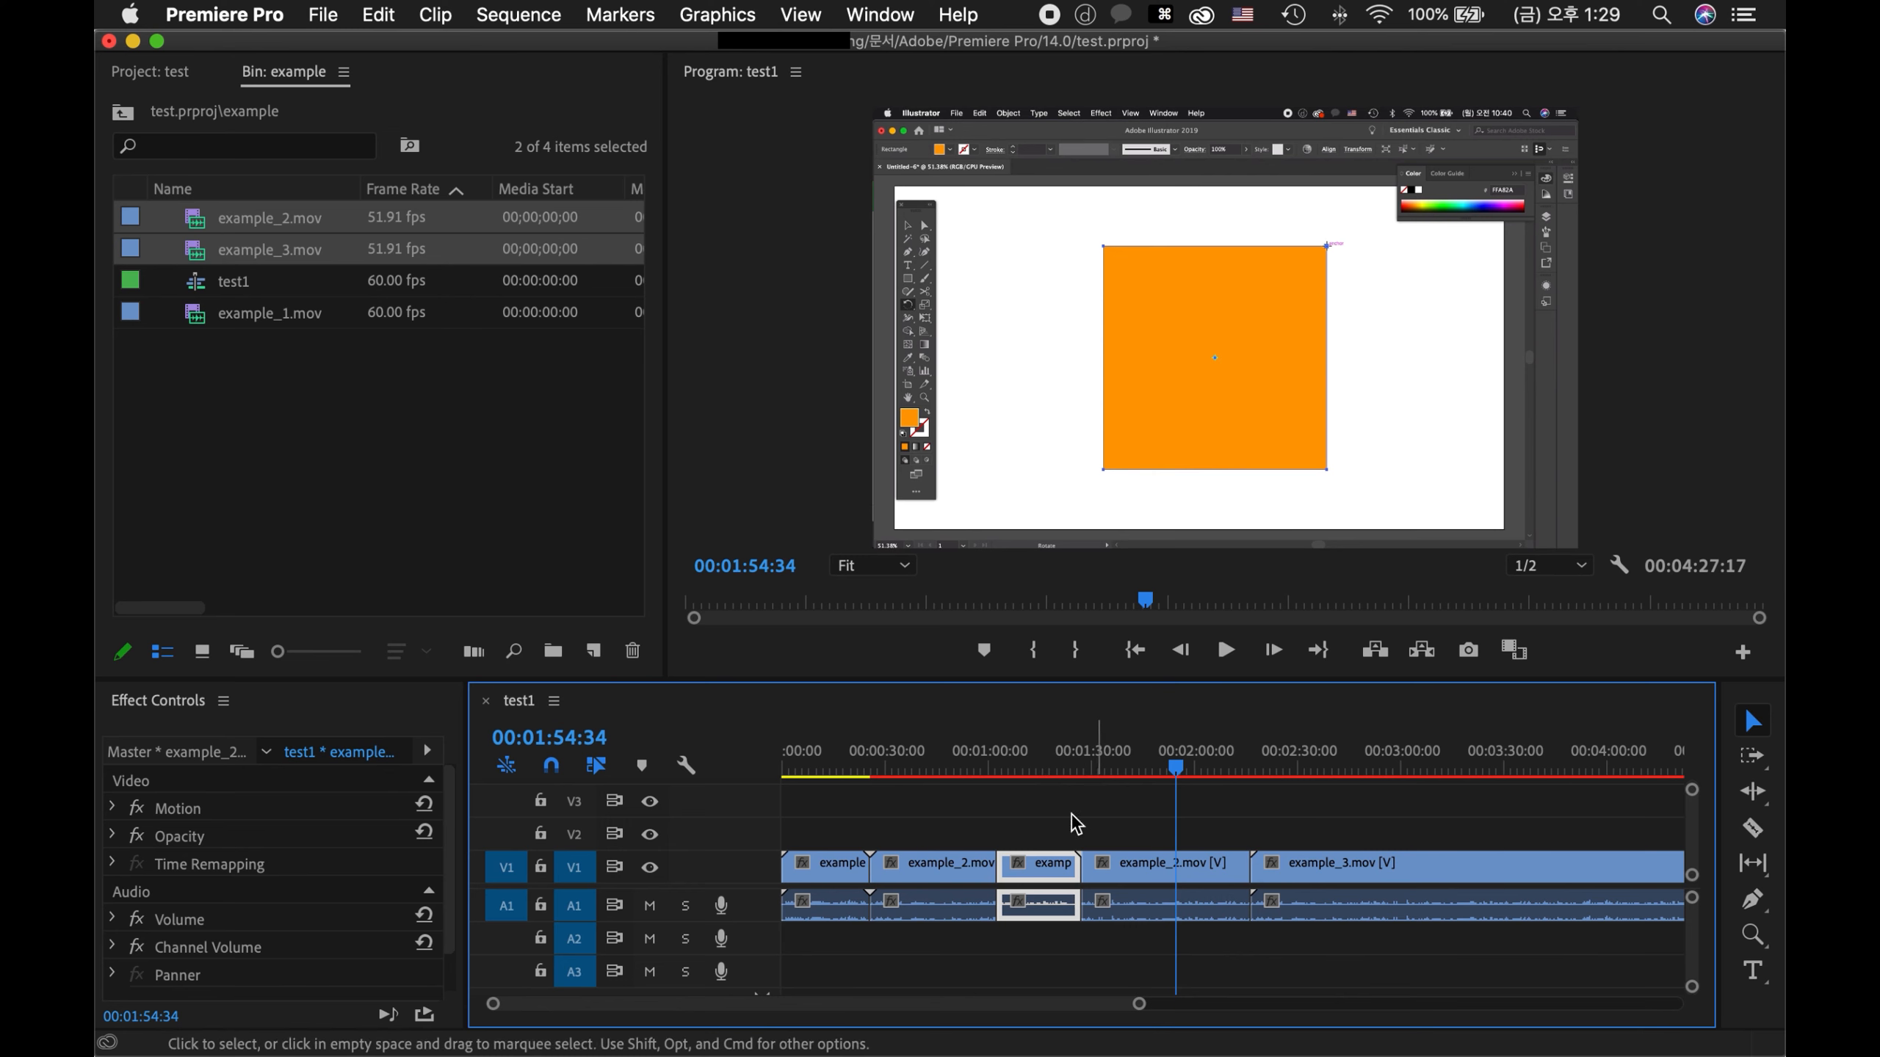
{"action": "key", "text": "d"}
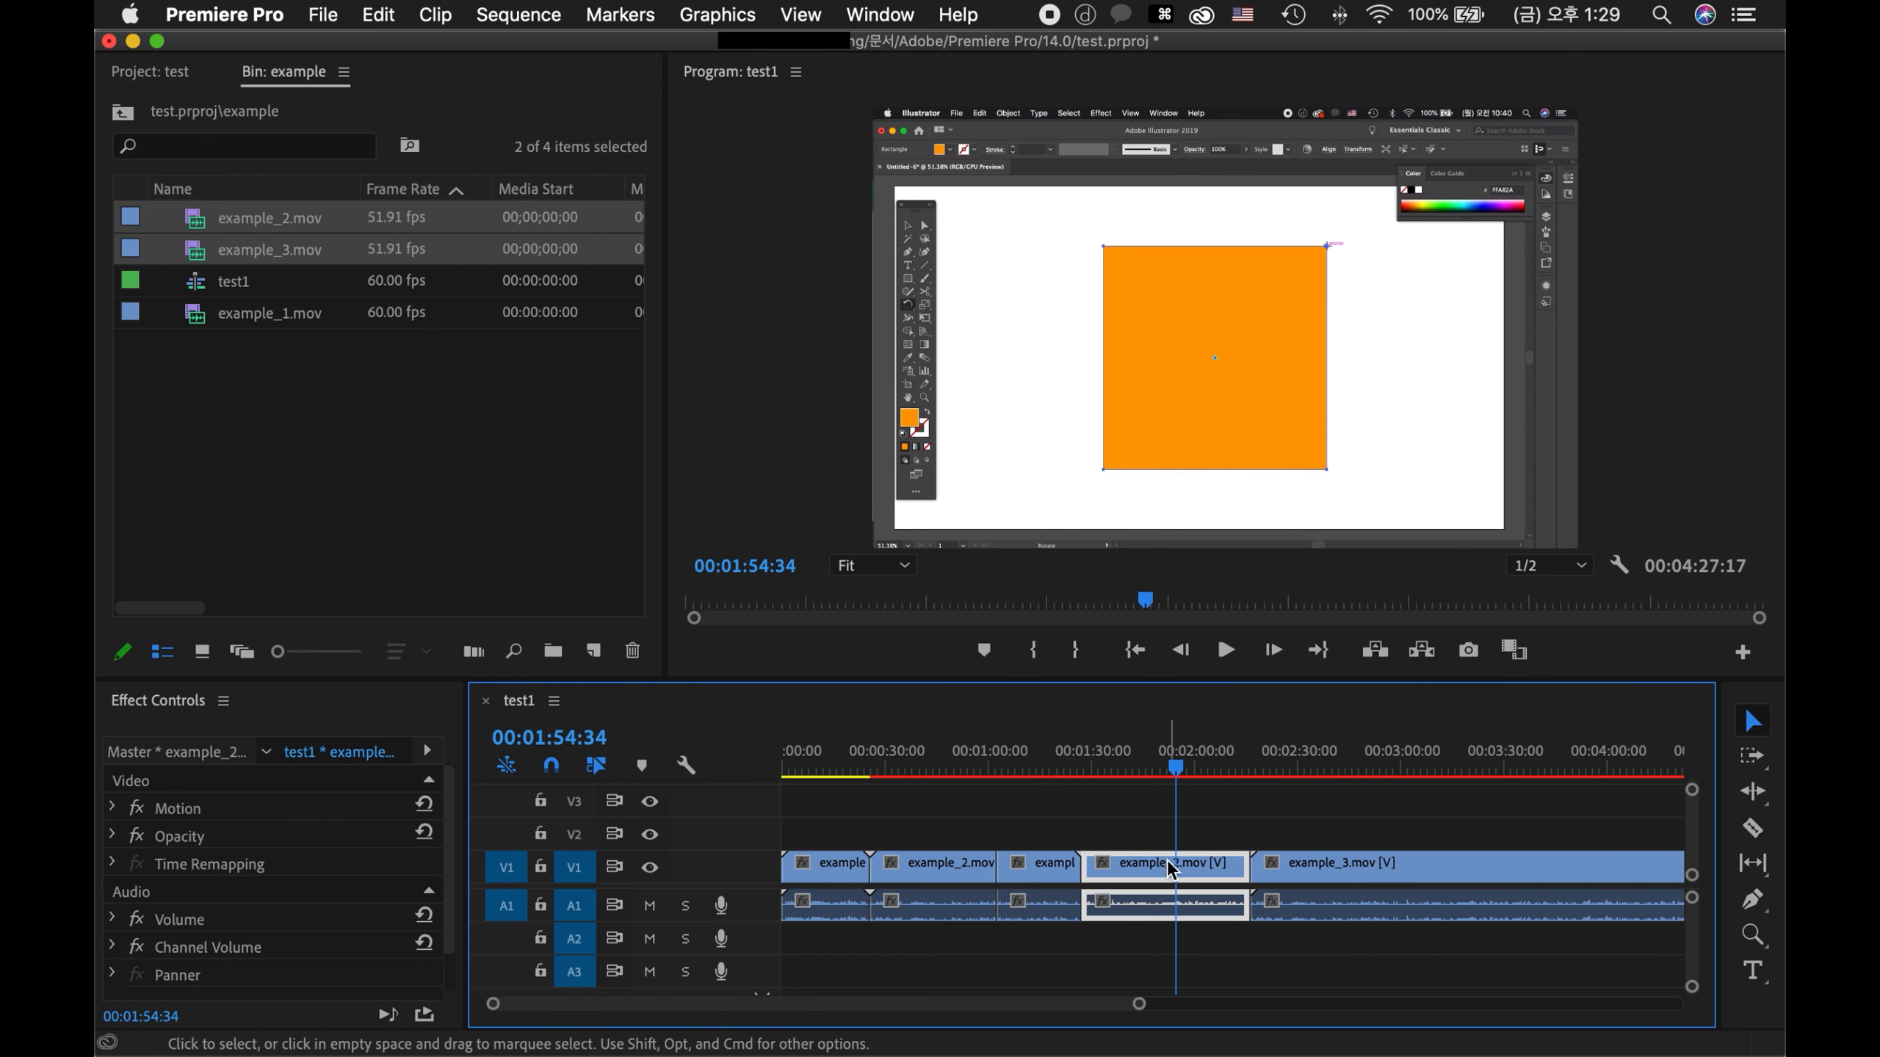